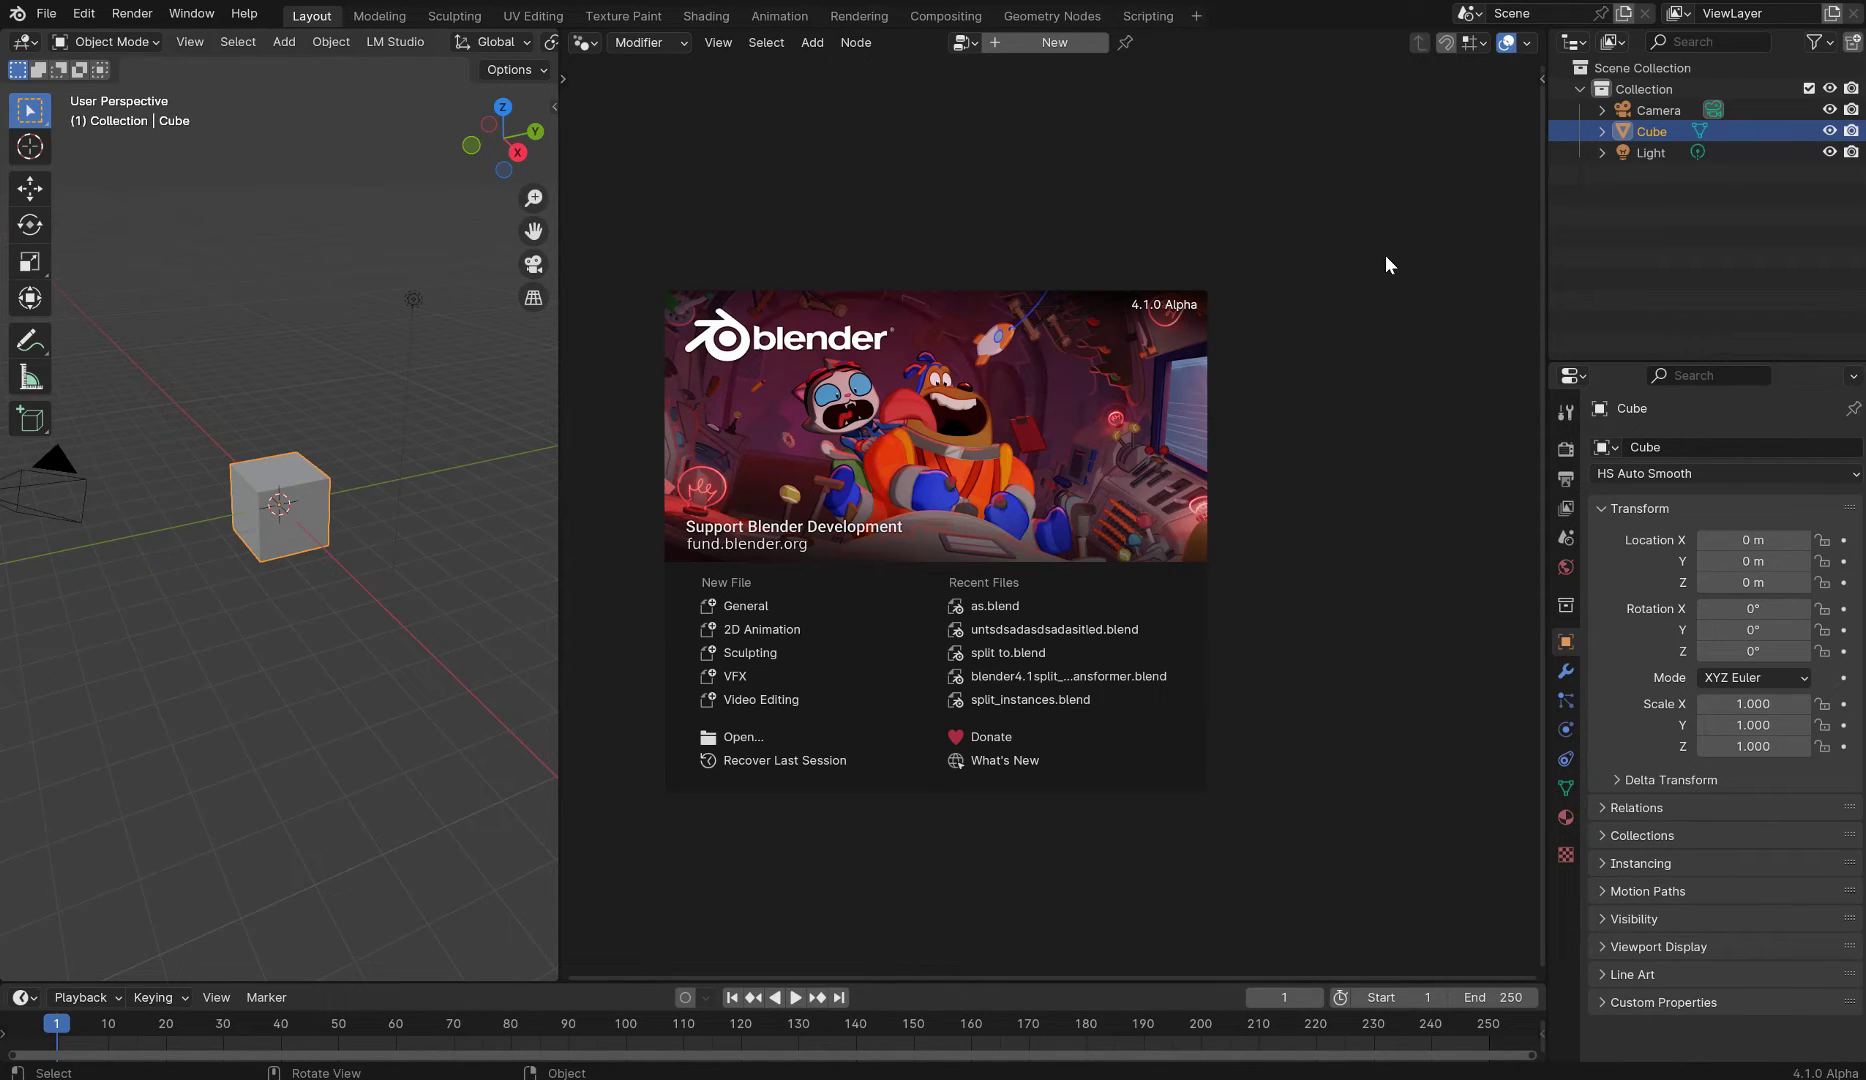
- Close the splash screen and widen the 3D viewport
click(392, 495)
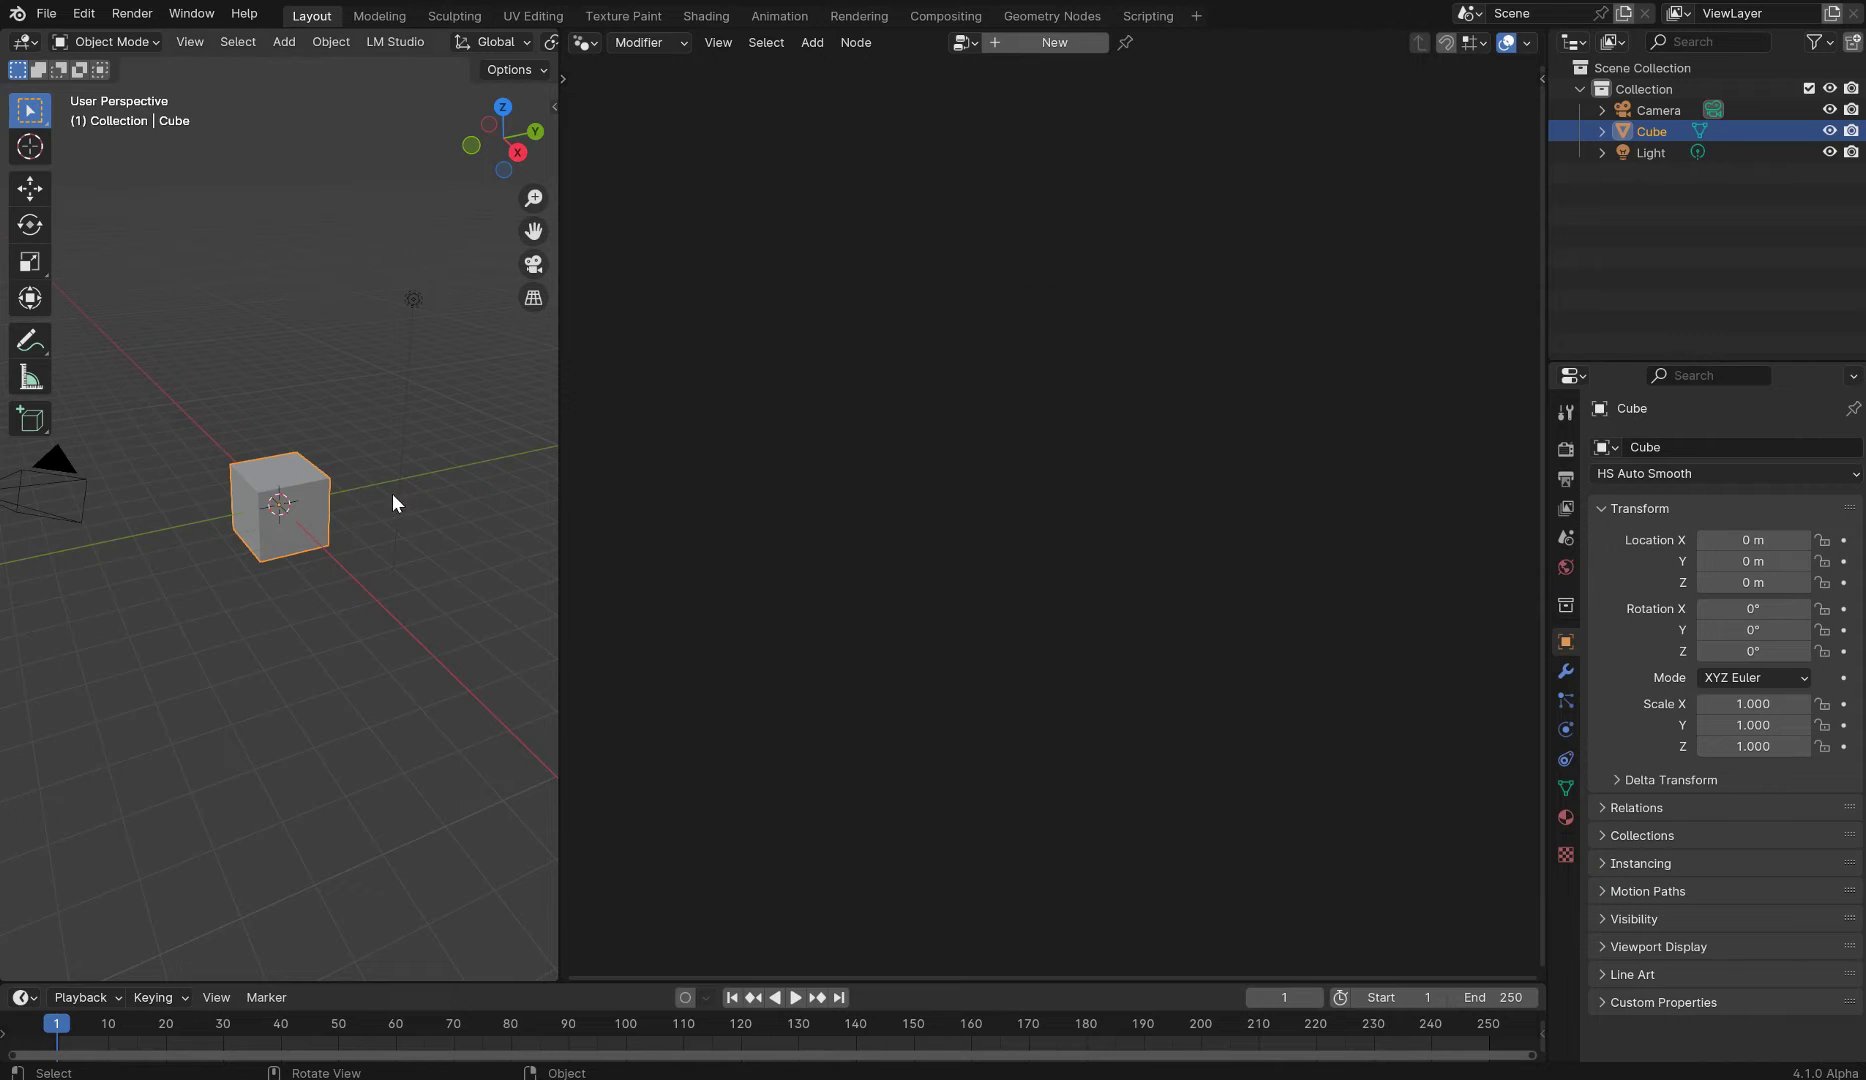
scroll(378, 481, up, 8)
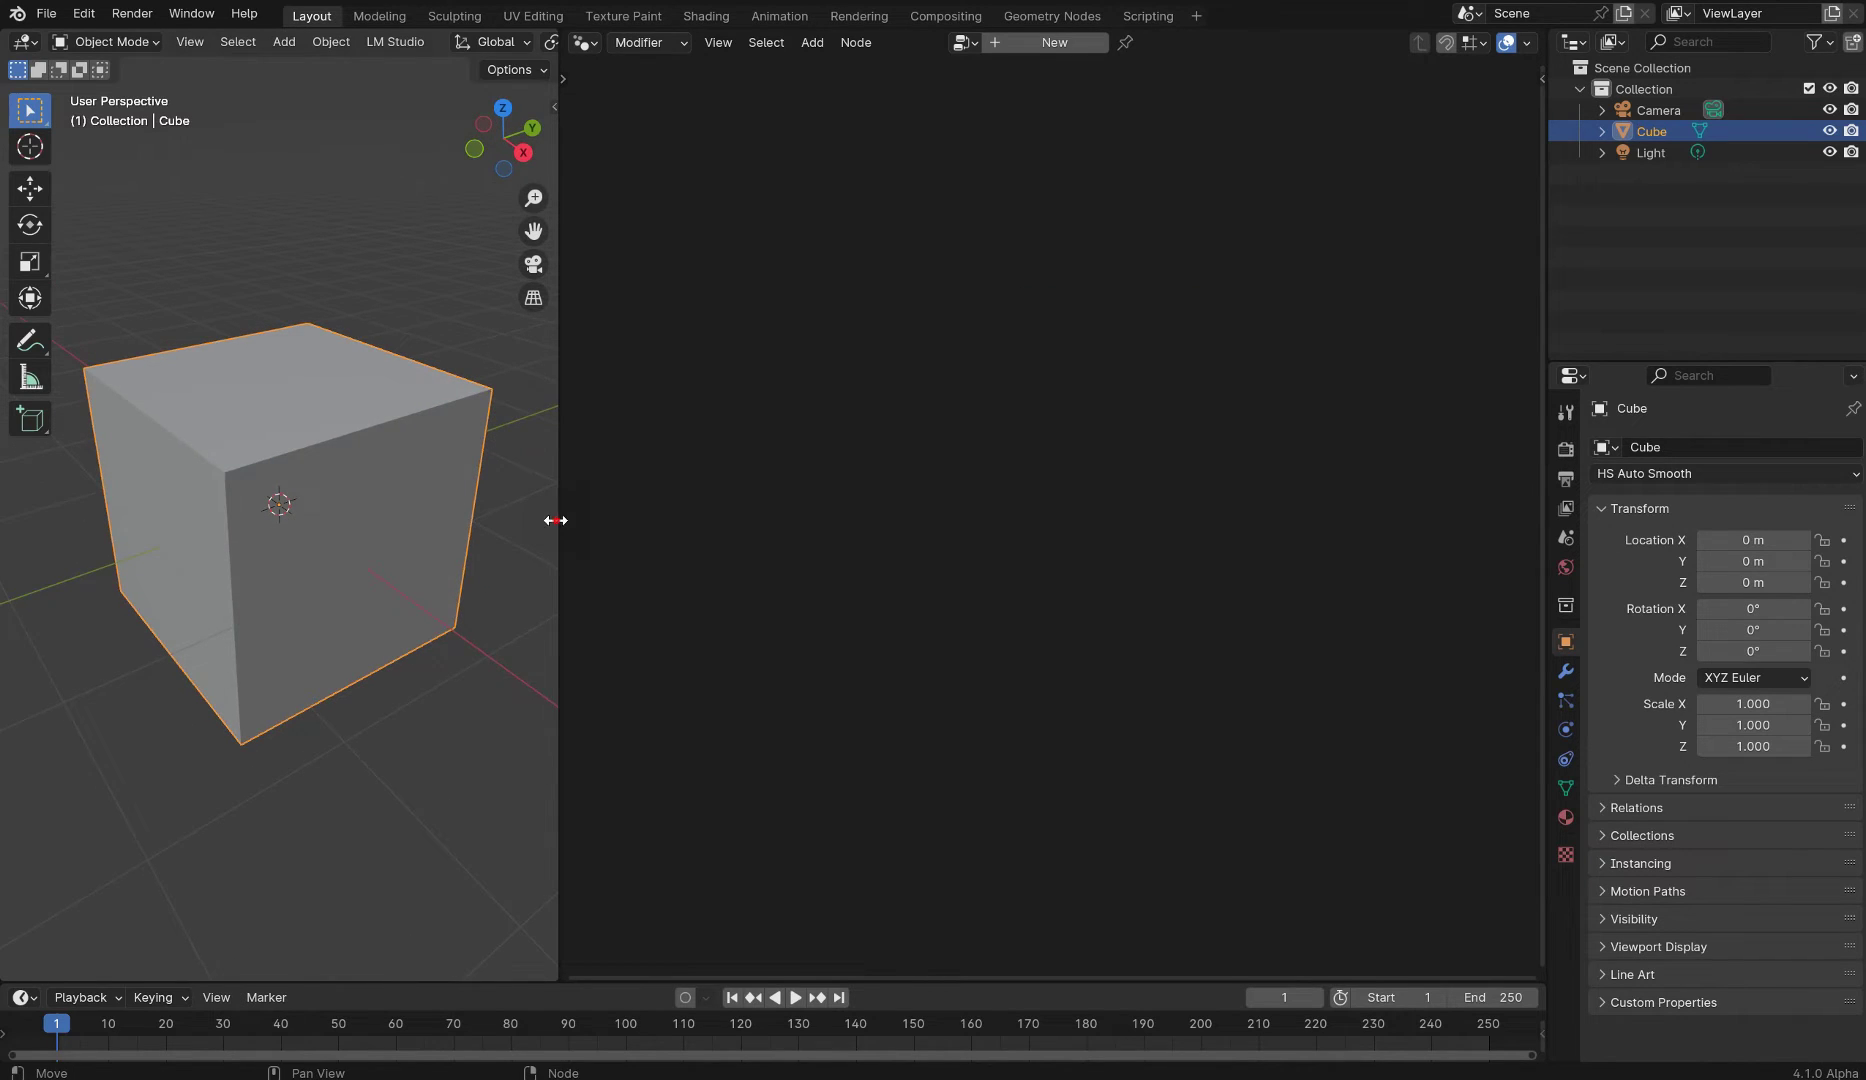
drag(555, 520, 874, 510)
- Apply Shade Auto Smooth to the cube and set its smoothing value to -30
right_click(474, 439)
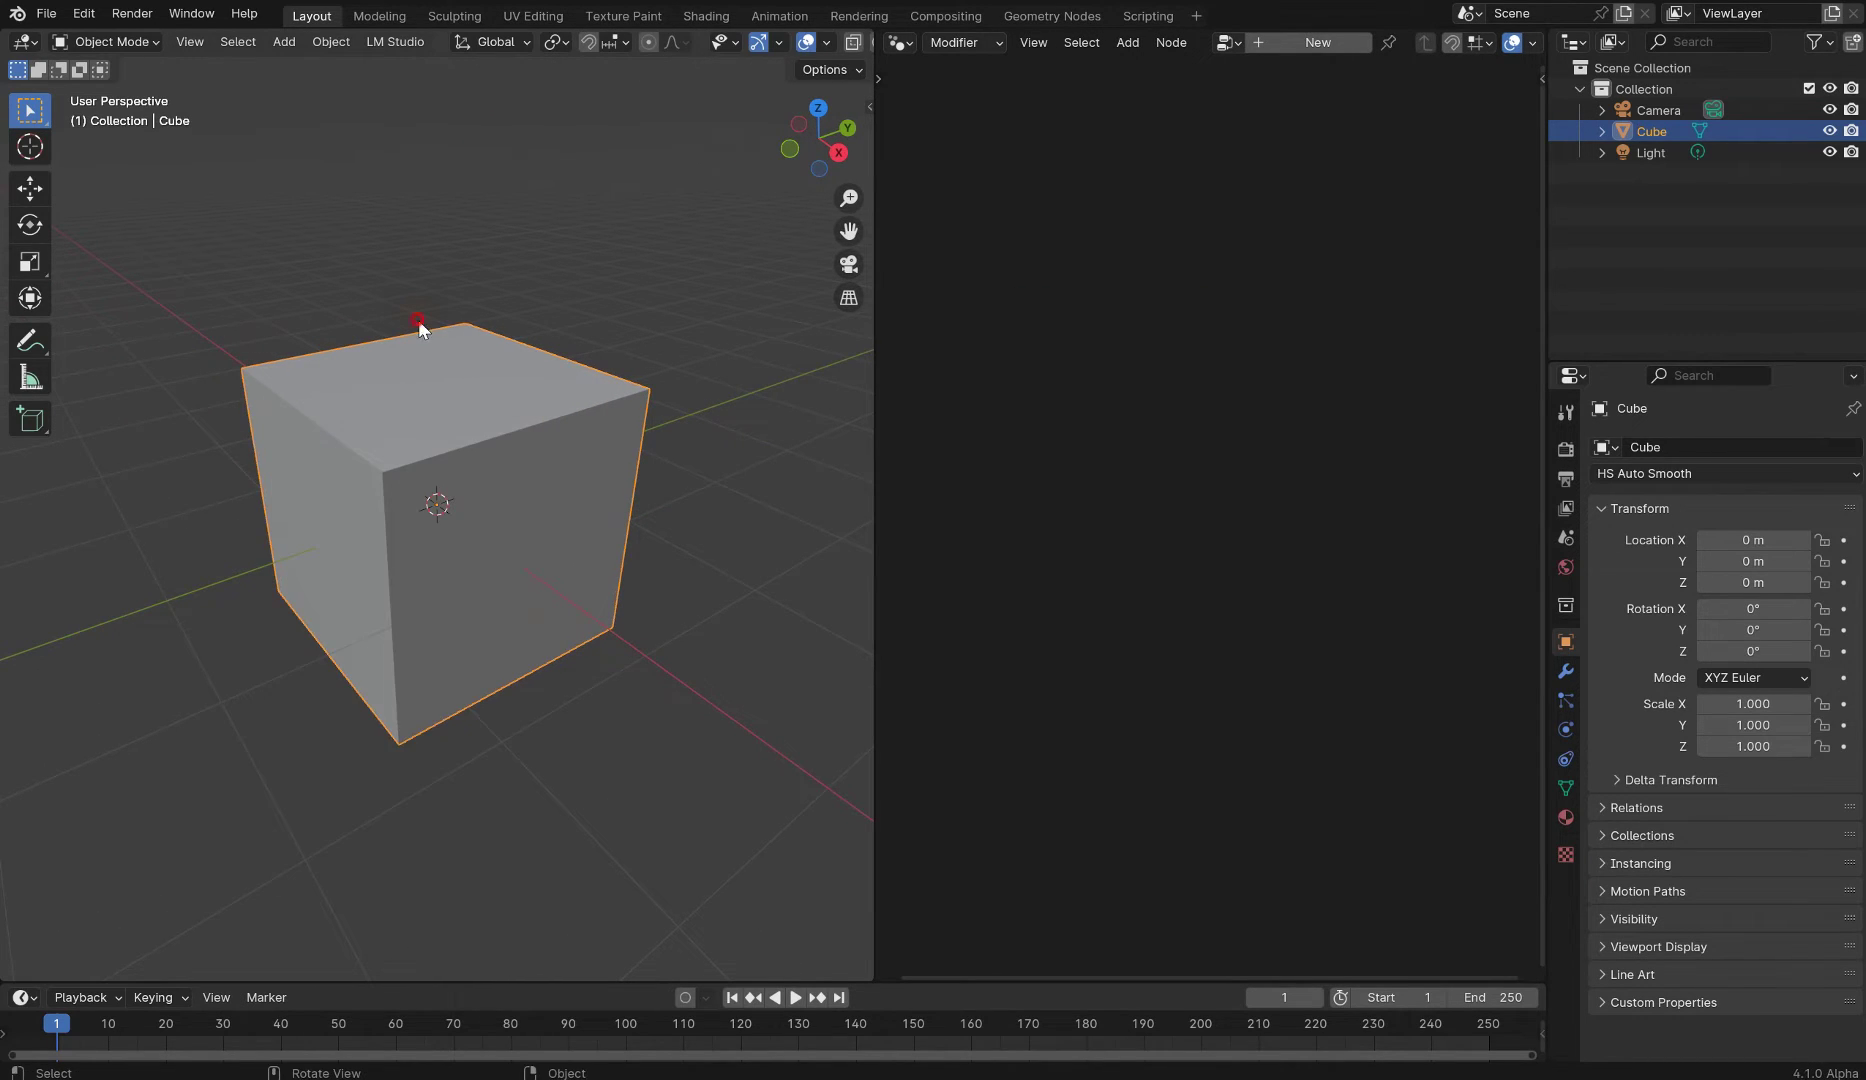
key(q)
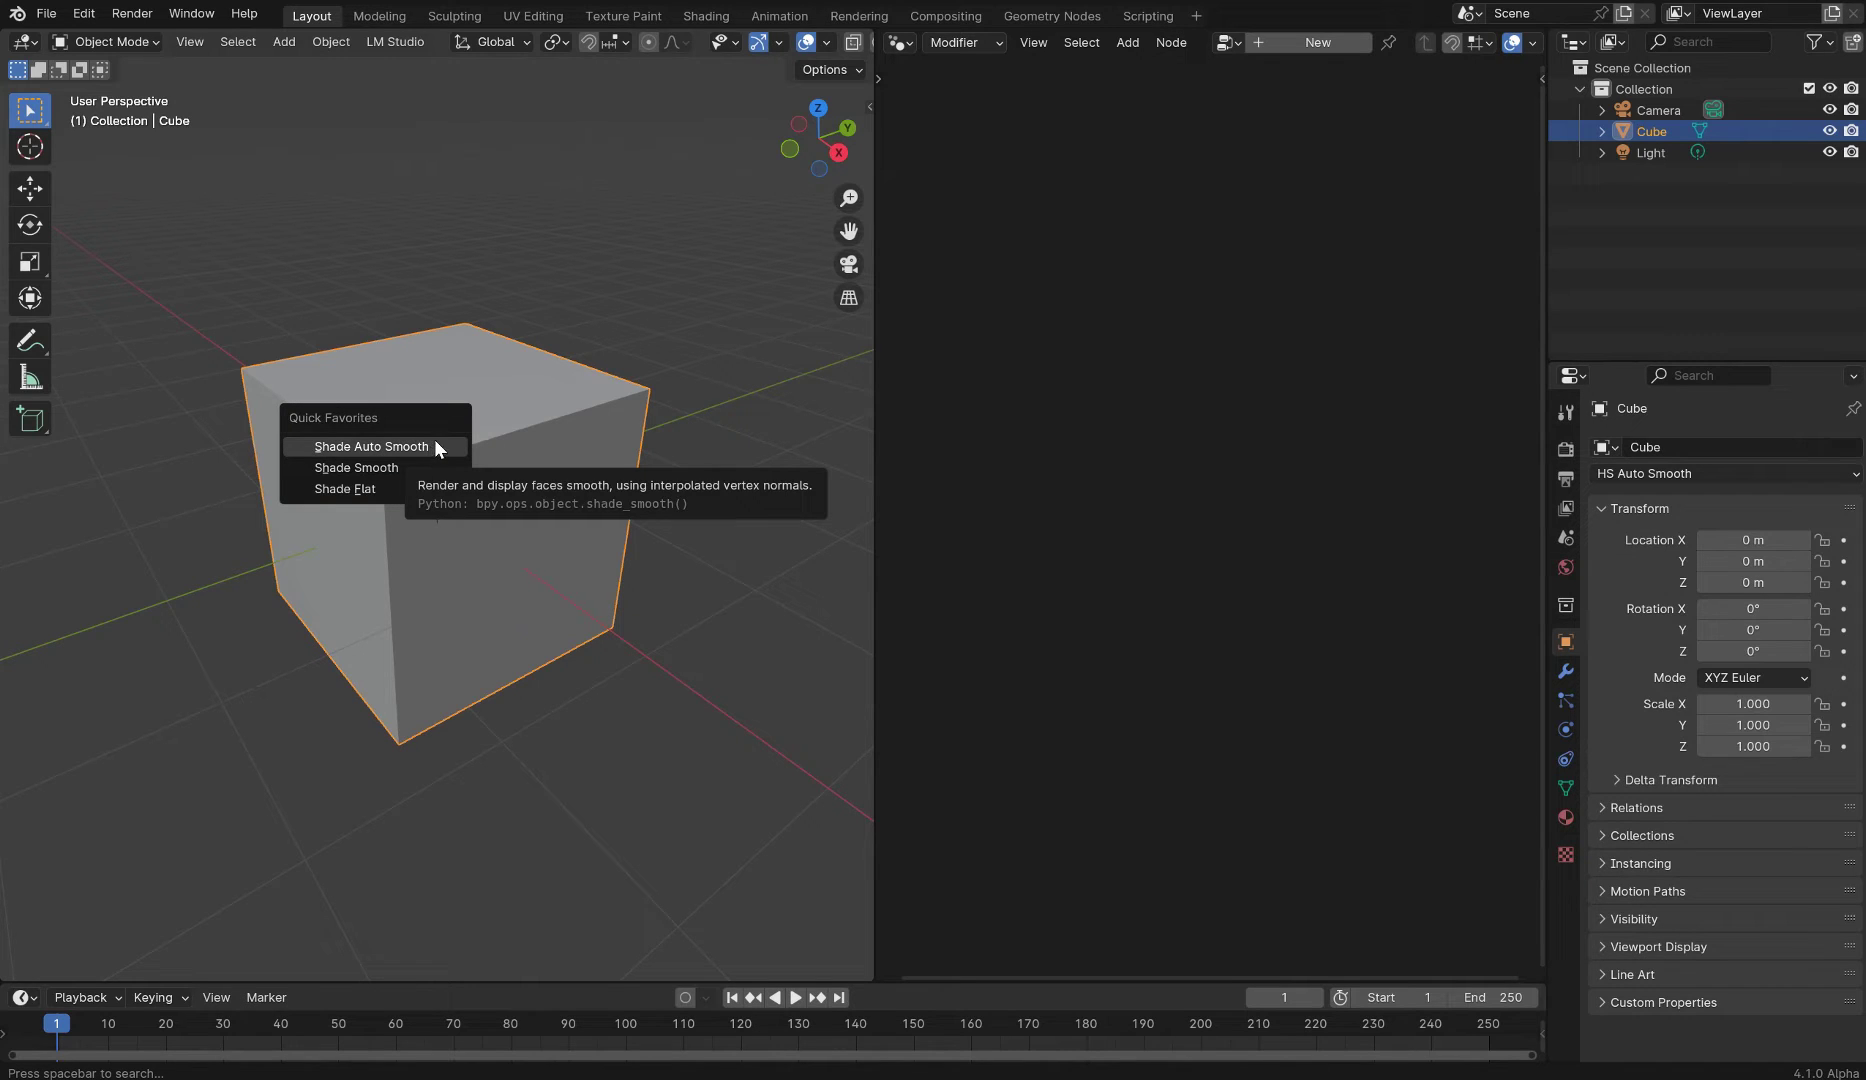
click(410, 446)
scroll(395, 577, up, 3)
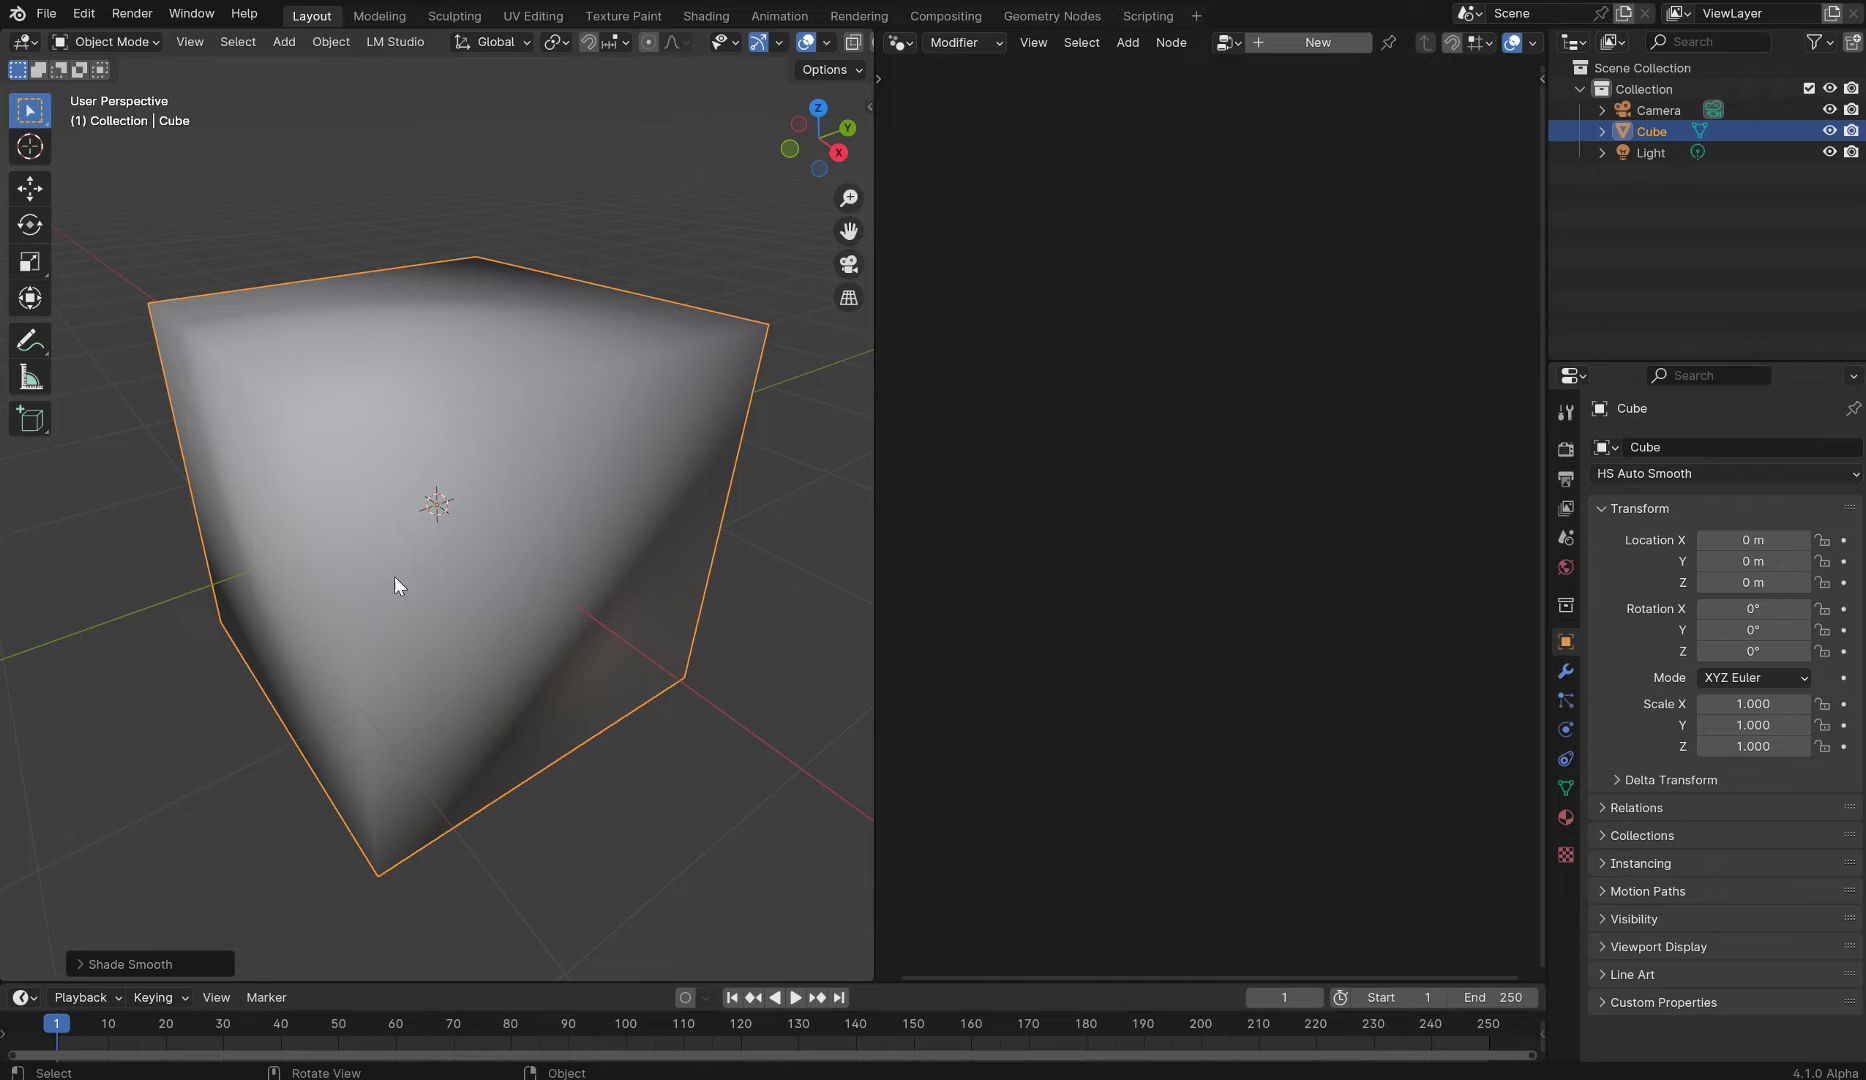
click(79, 965)
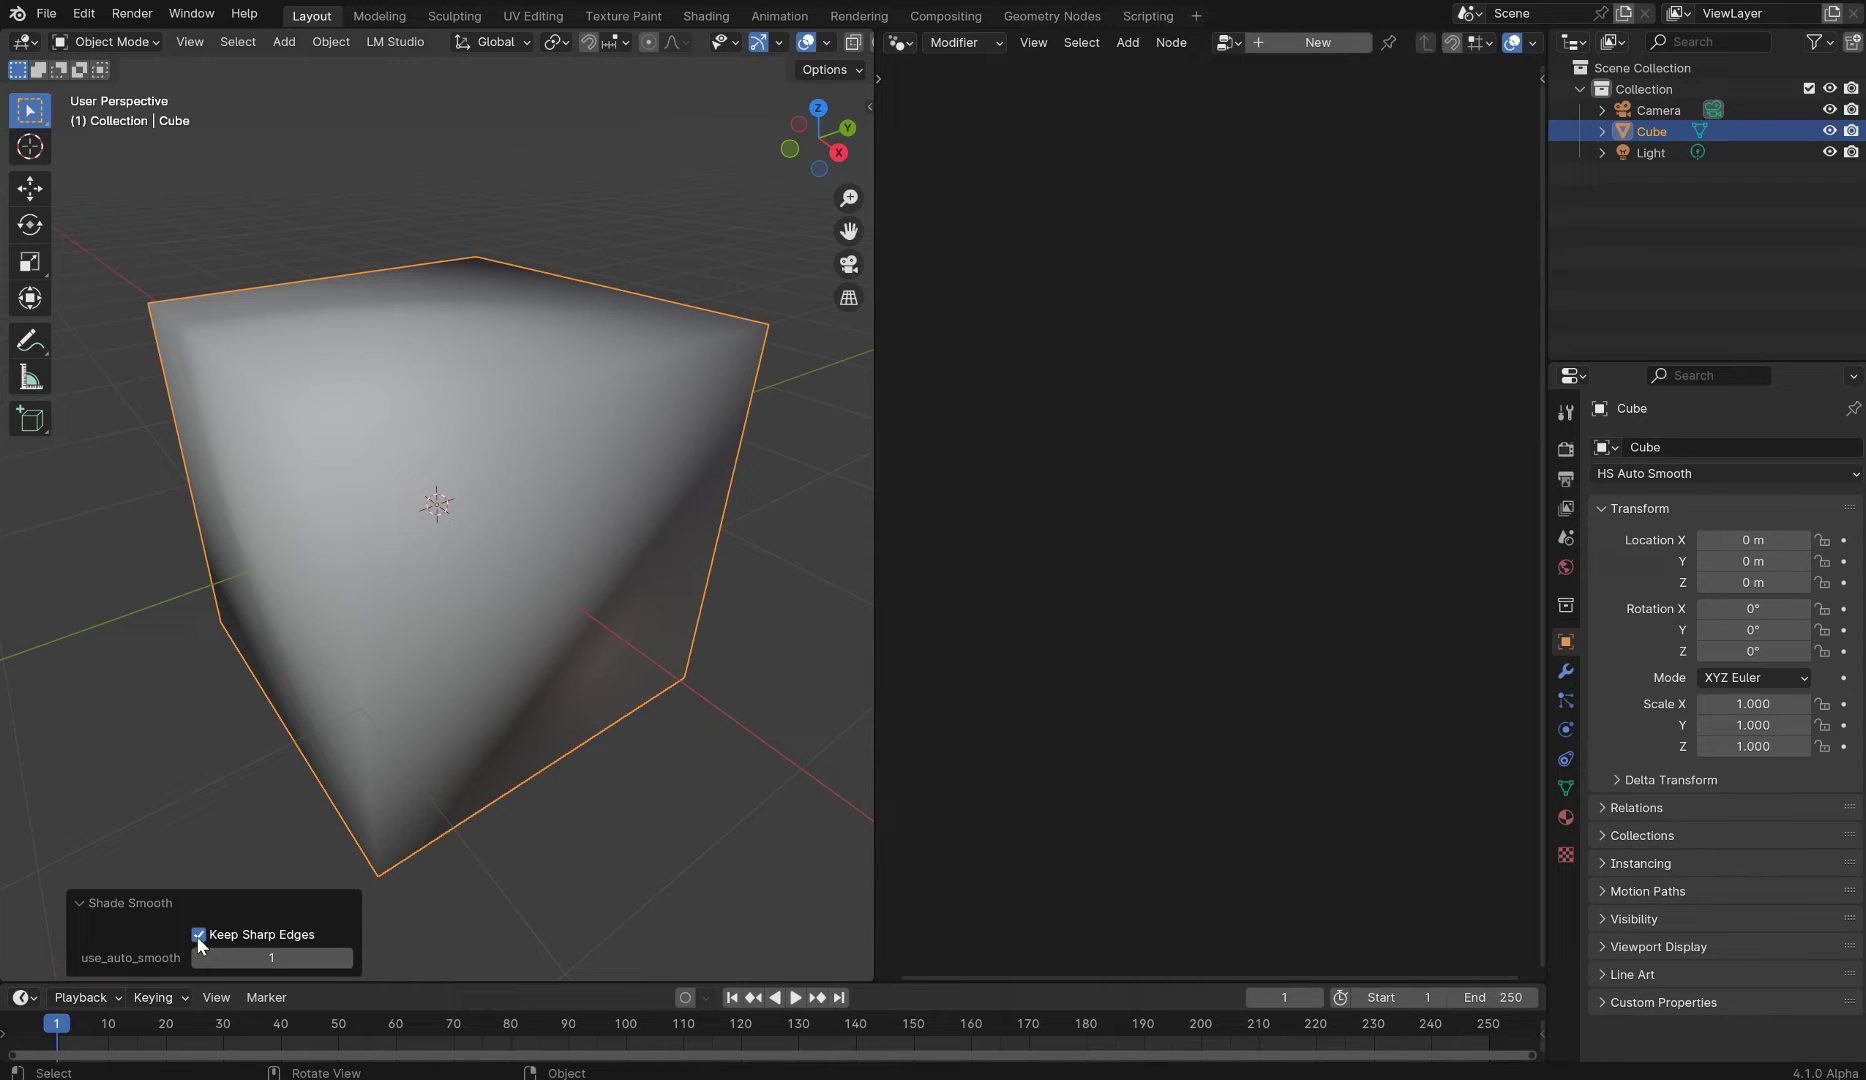
drag(205, 957, 160, 957)
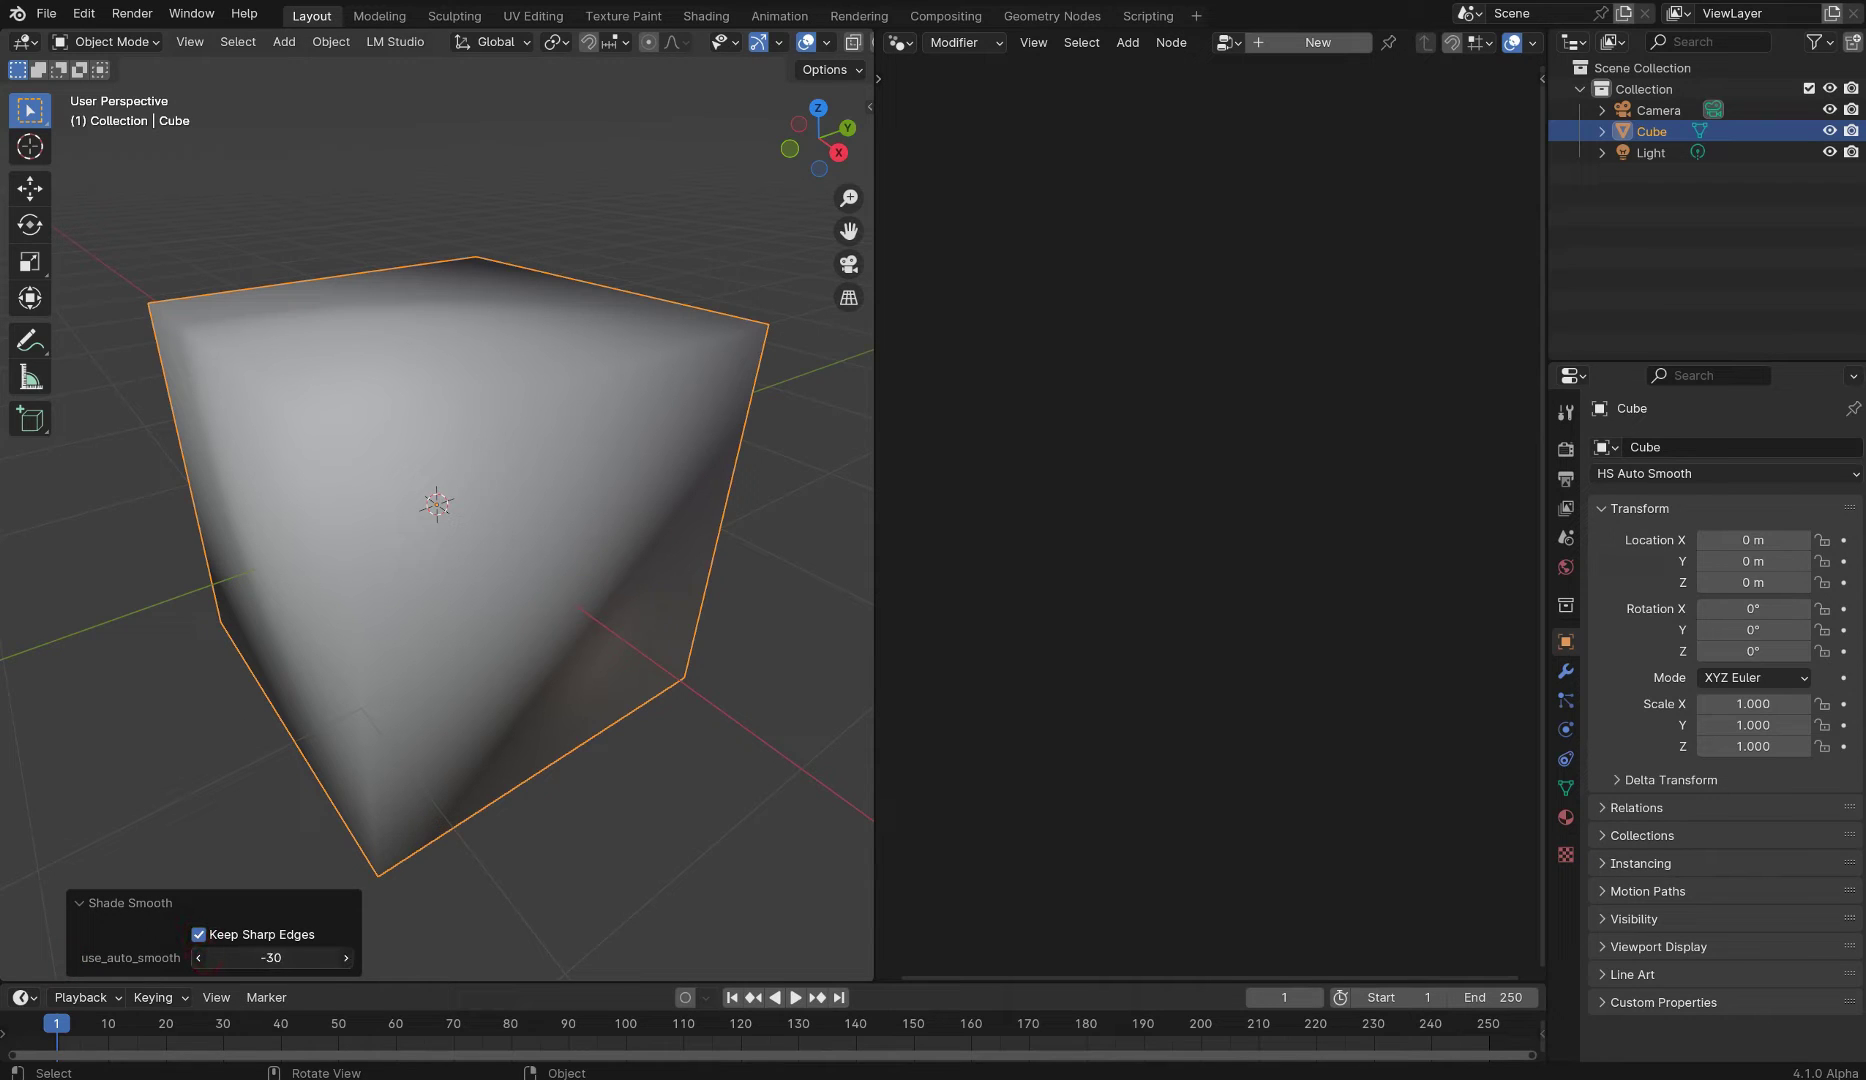
click(79, 905)
click(478, 490)
key(q)
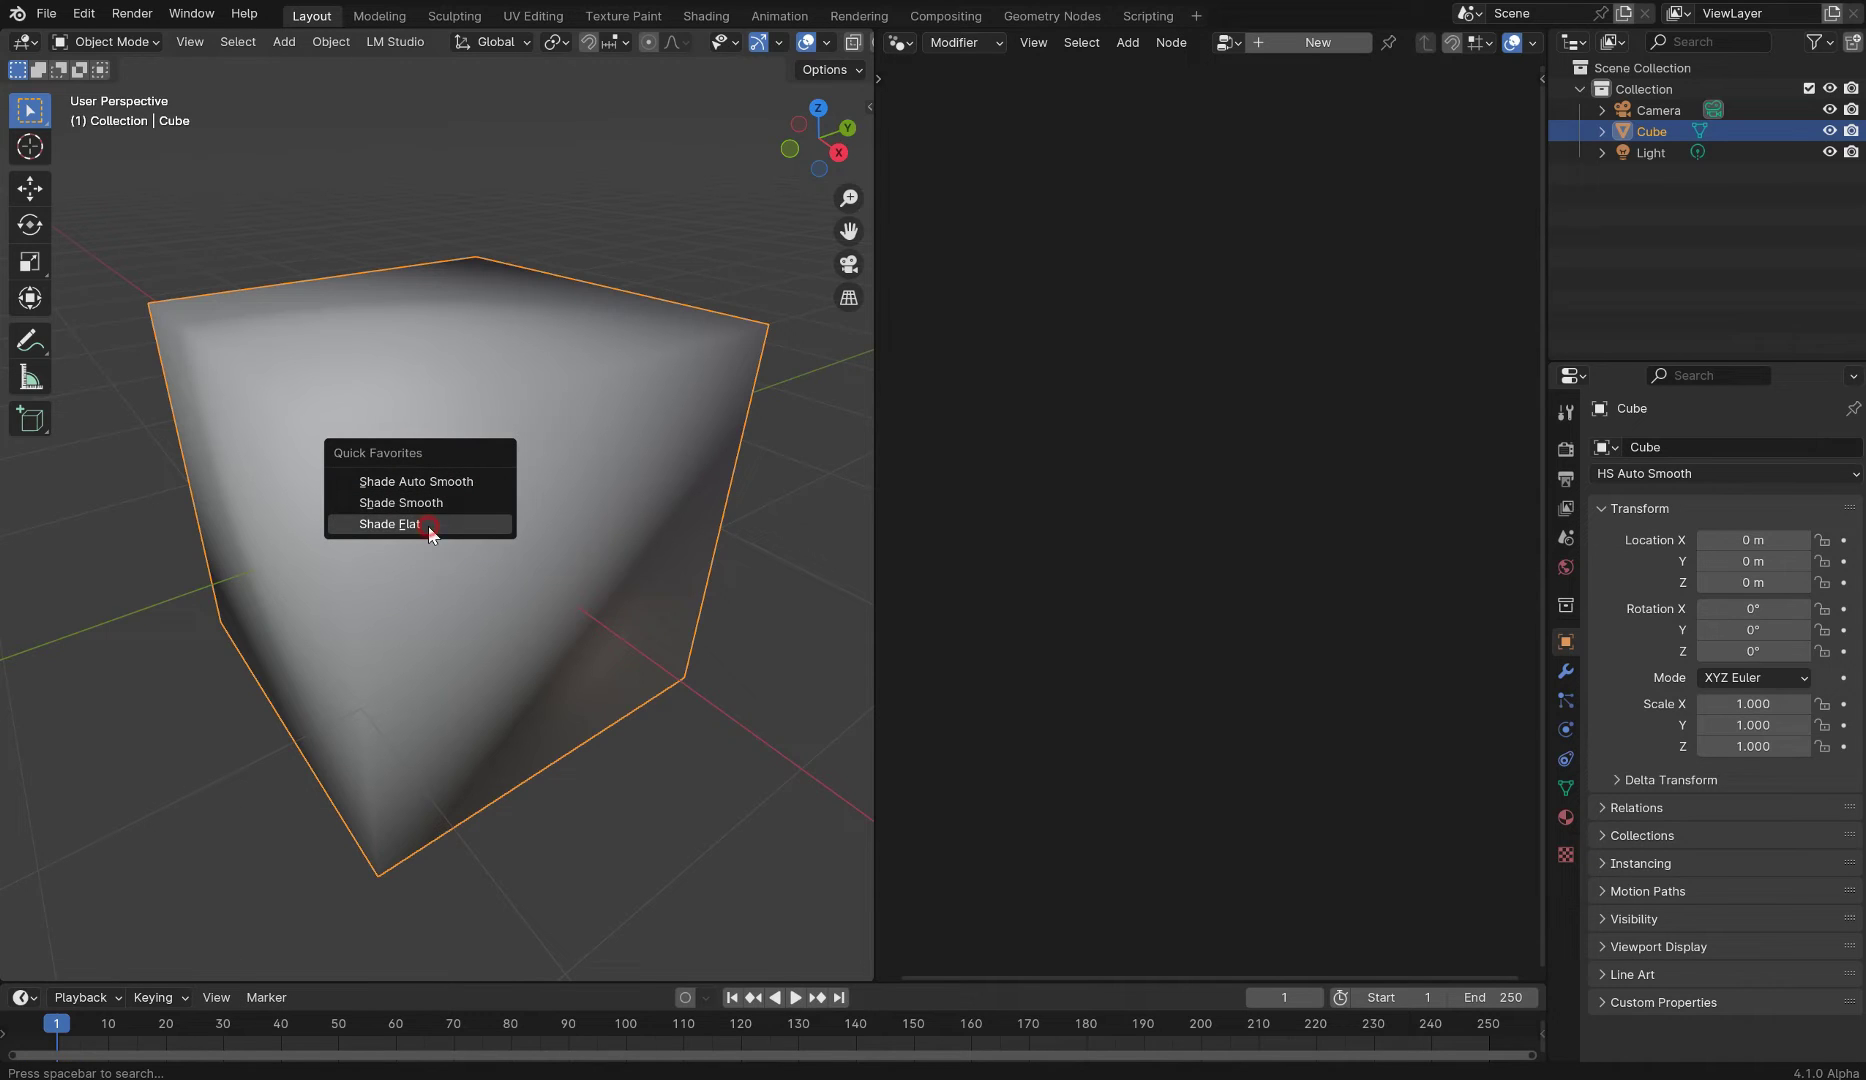
- Make the cube flat-shaded and add a Weighted Normal modifier with Keep Sharp on
click(429, 526)
click(1566, 675)
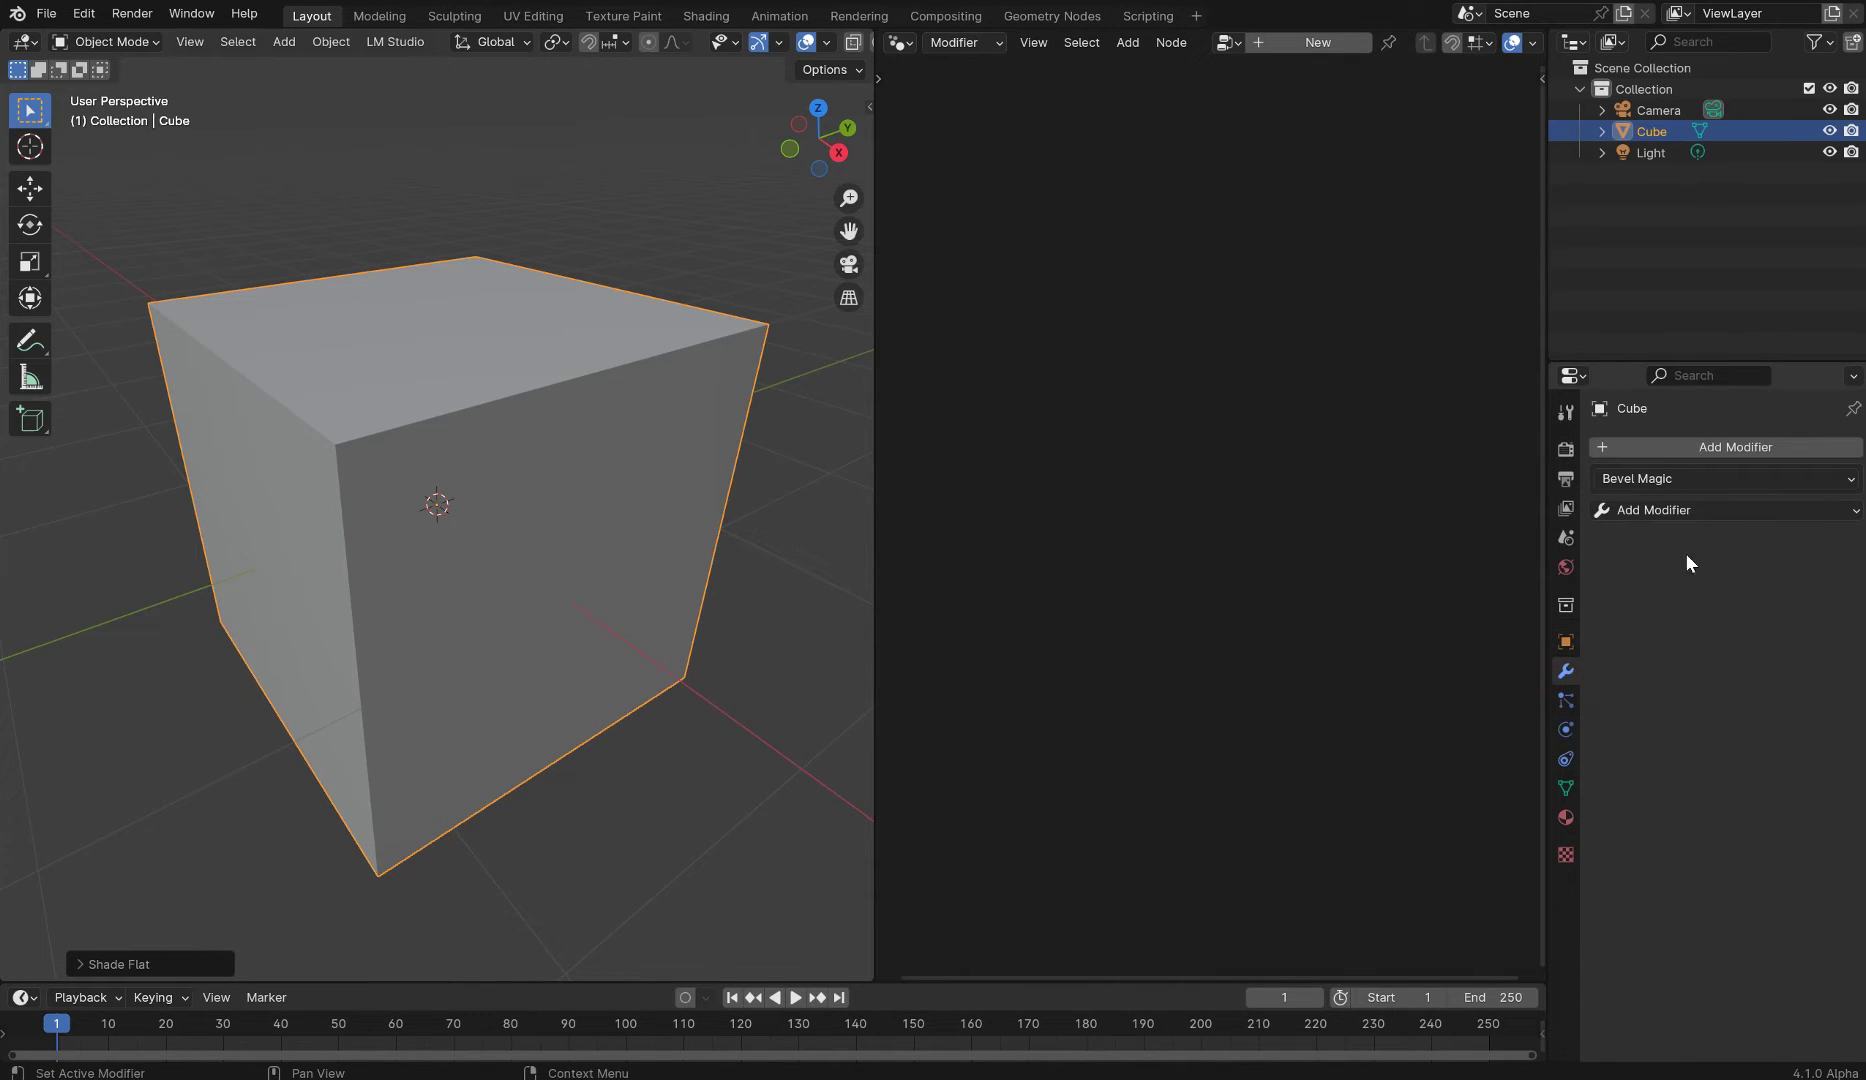
click(1684, 507)
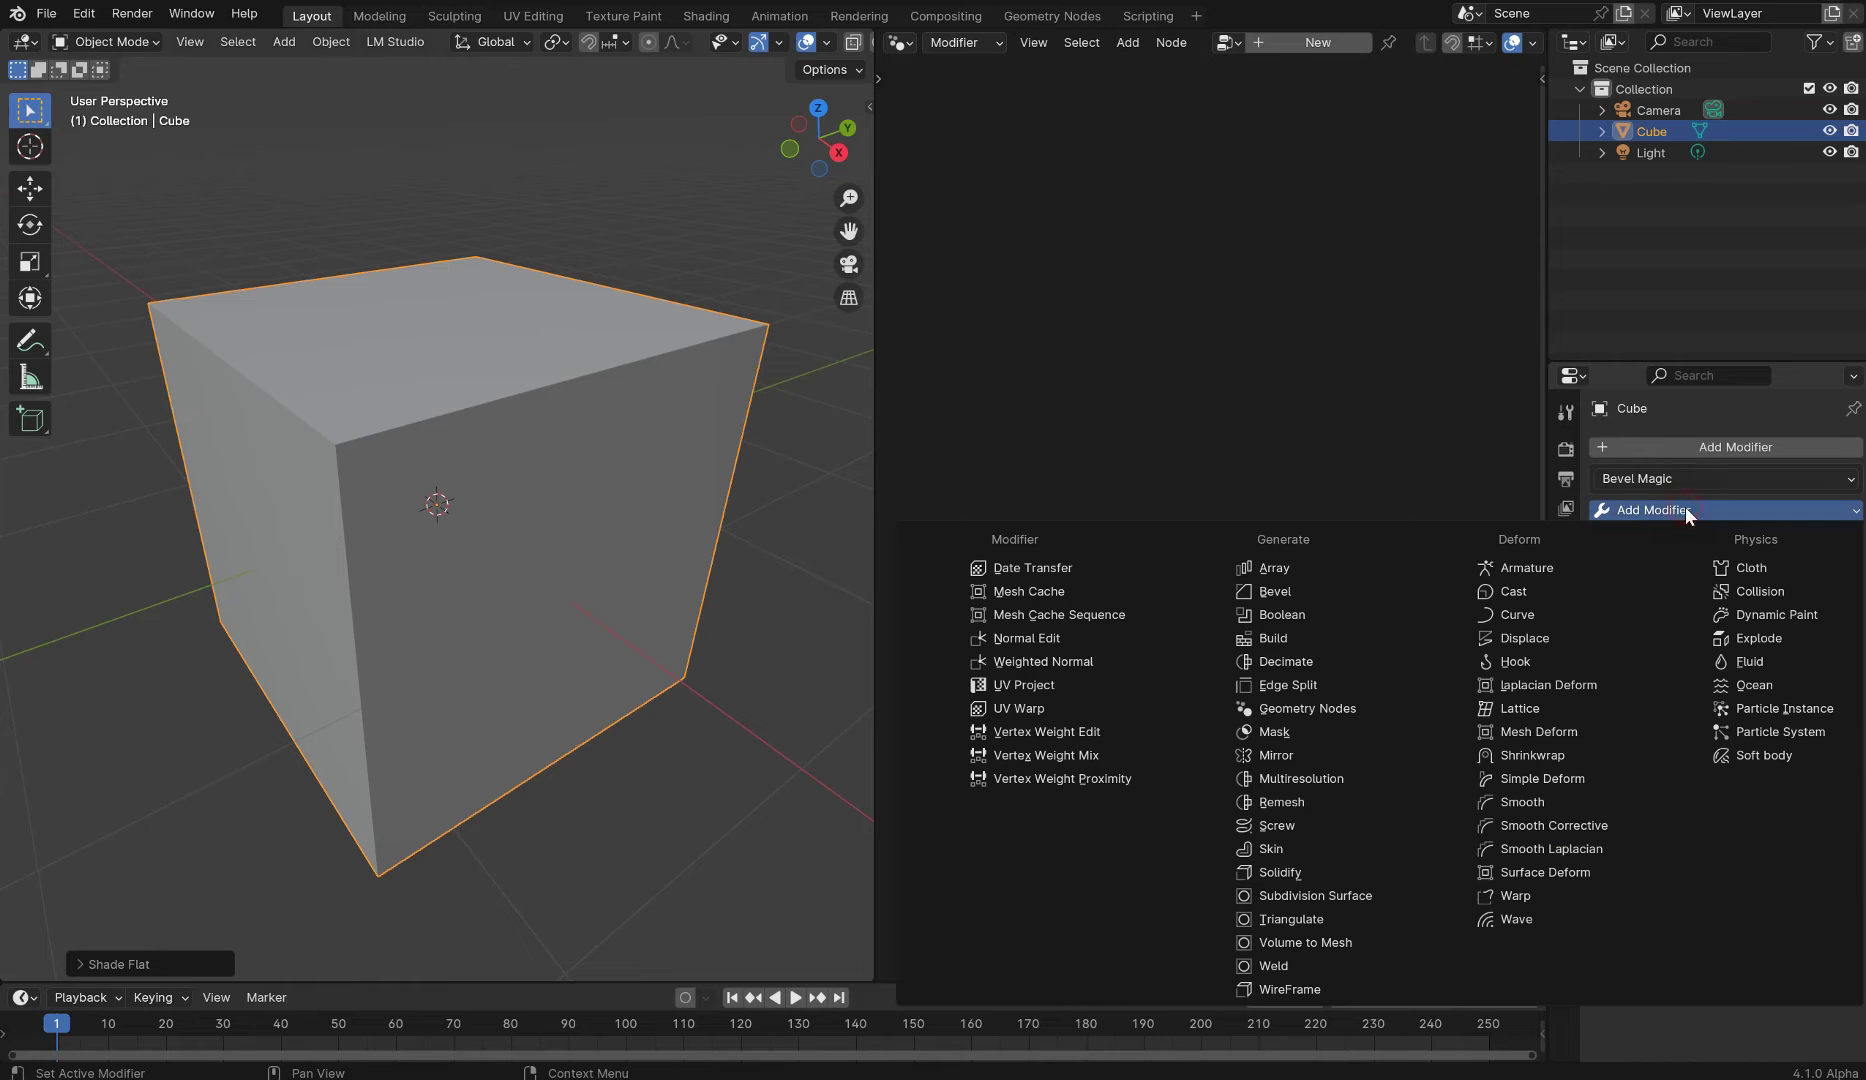
click(1068, 663)
click(1705, 704)
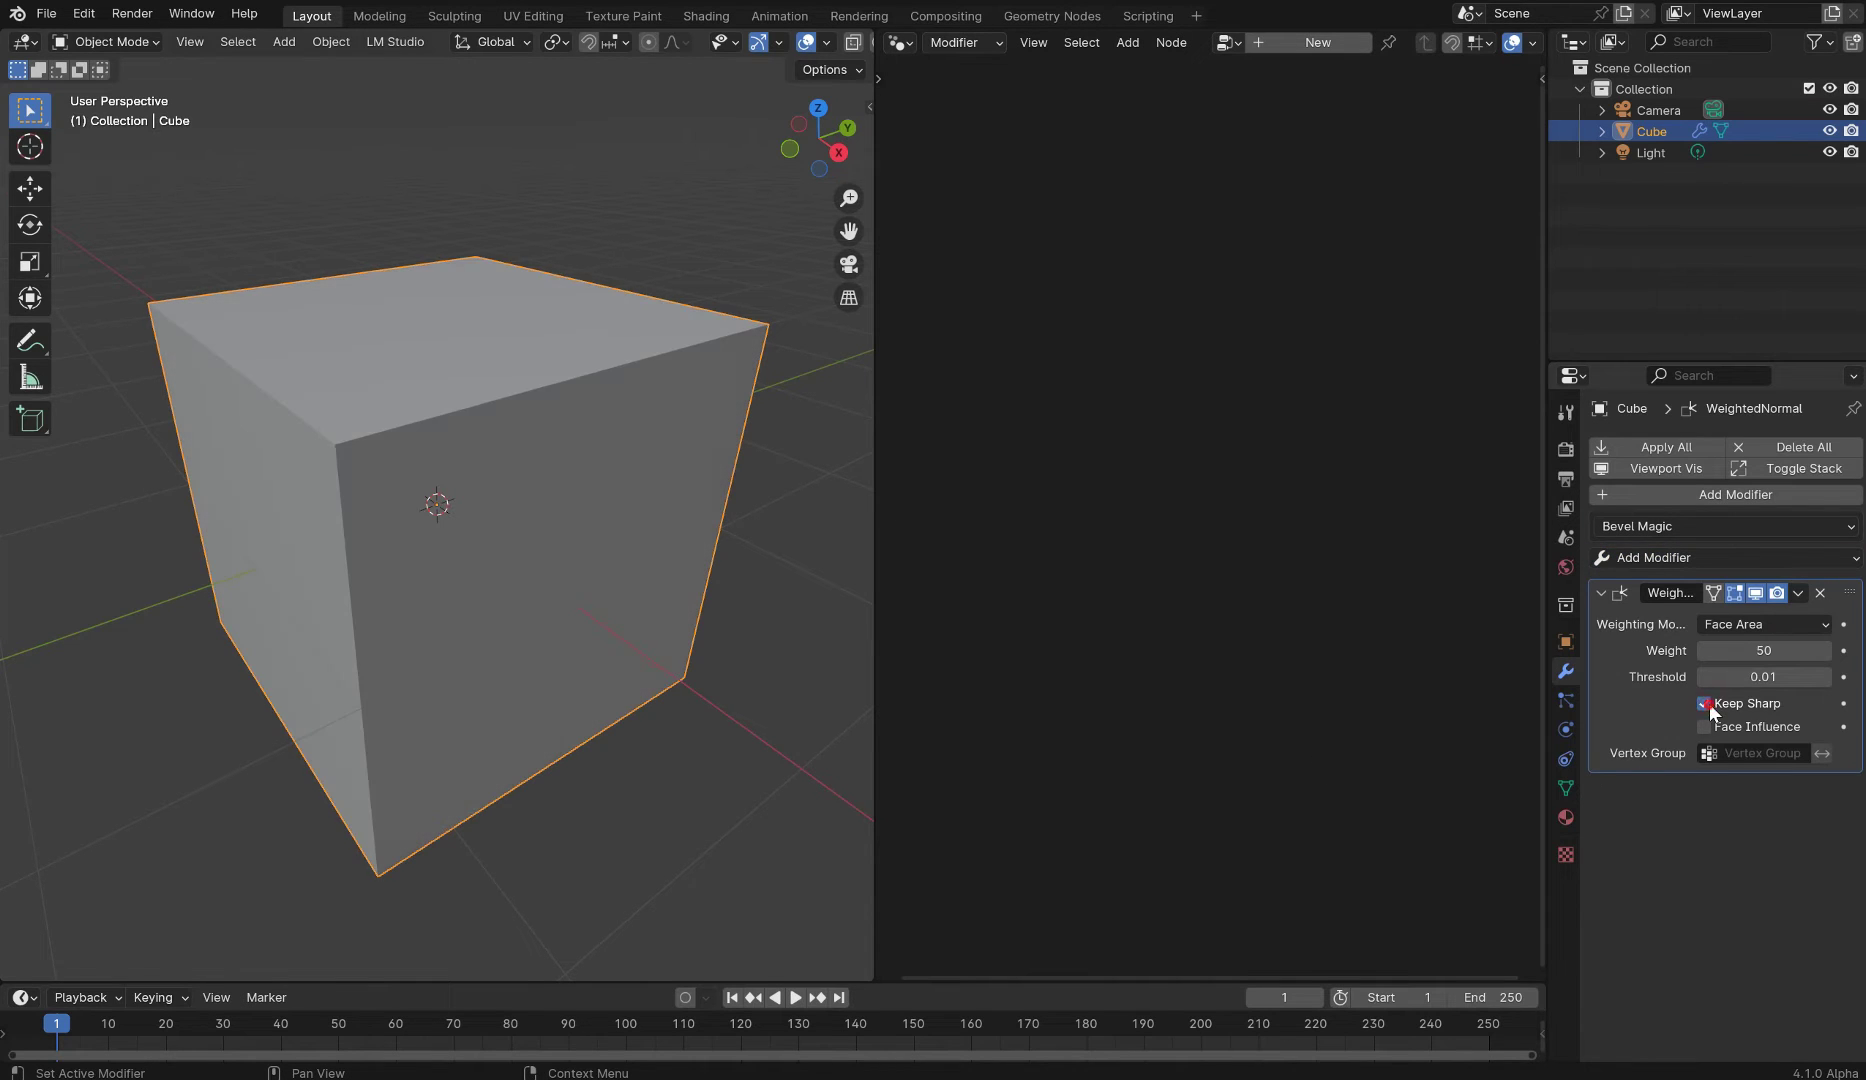
- Orbit to inspect the cube, then delete the Weighted Normal modifier
middle_drag(182, 397, 461, 445)
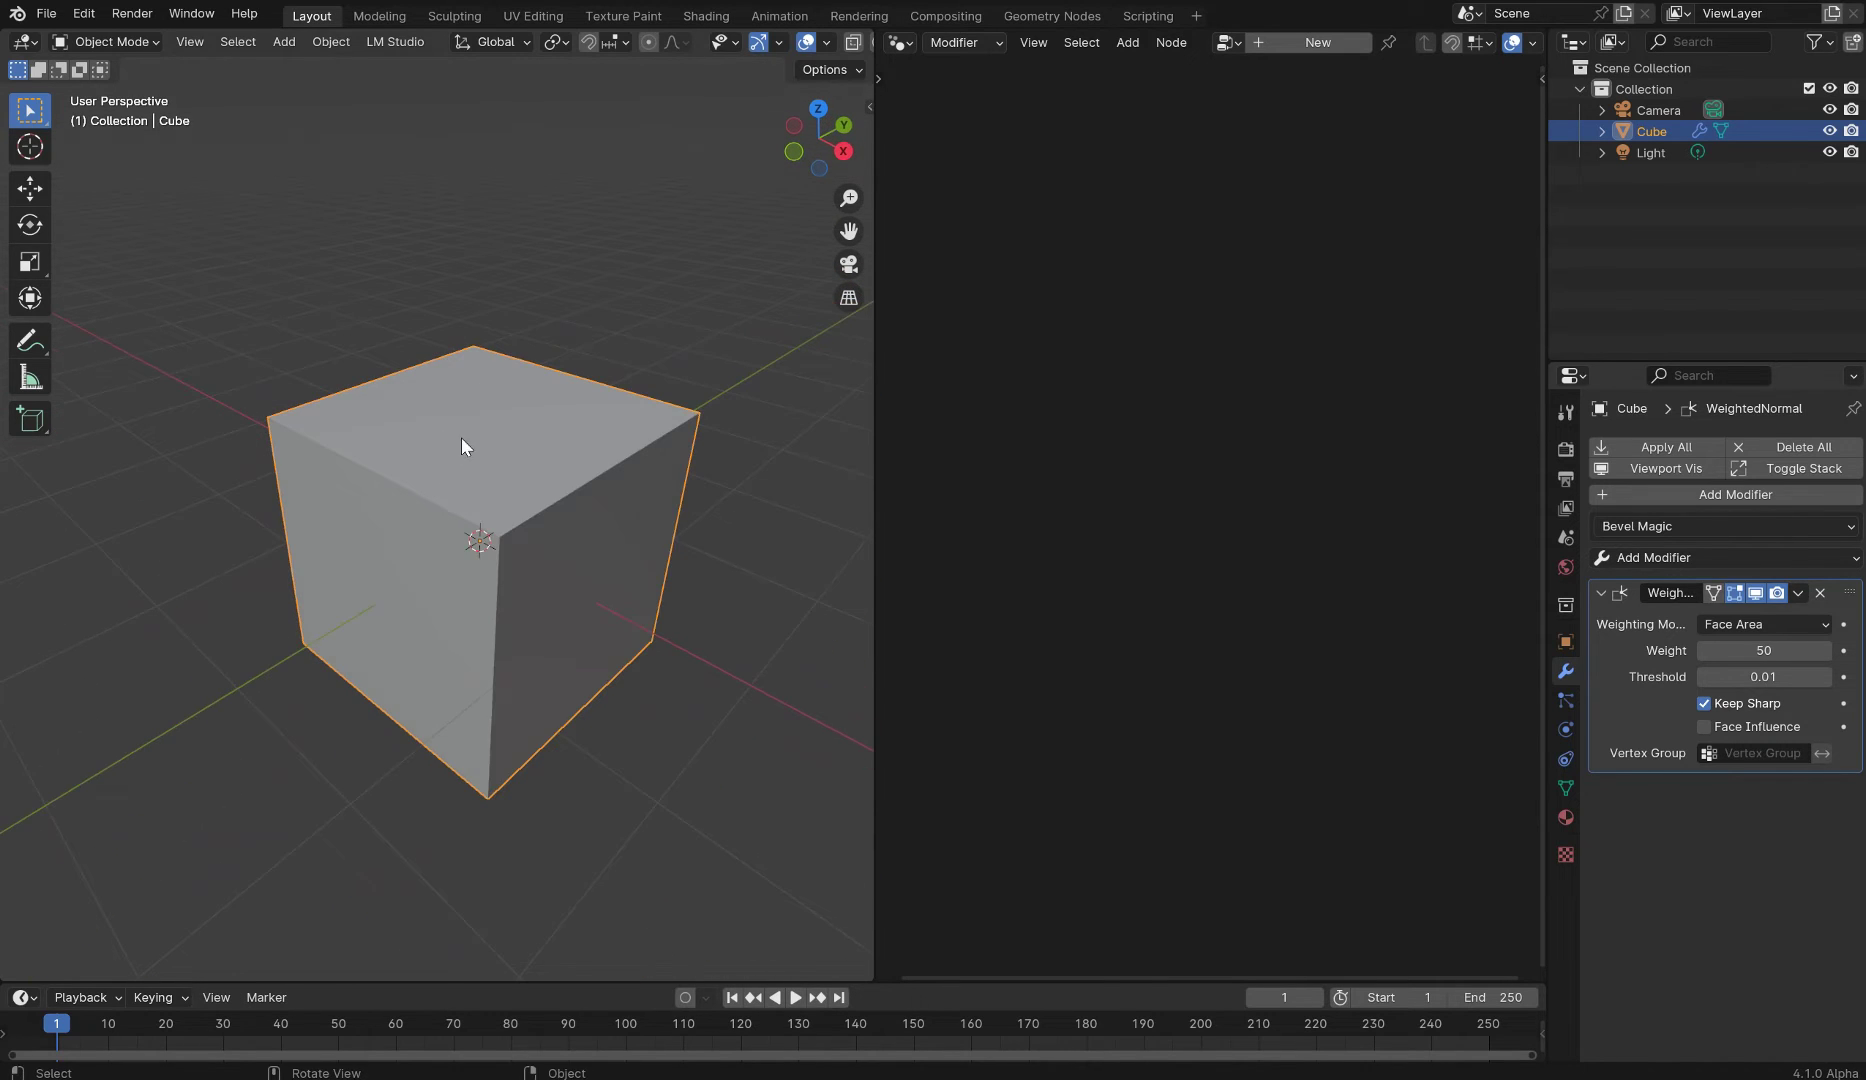
scroll(579, 429, up, 2)
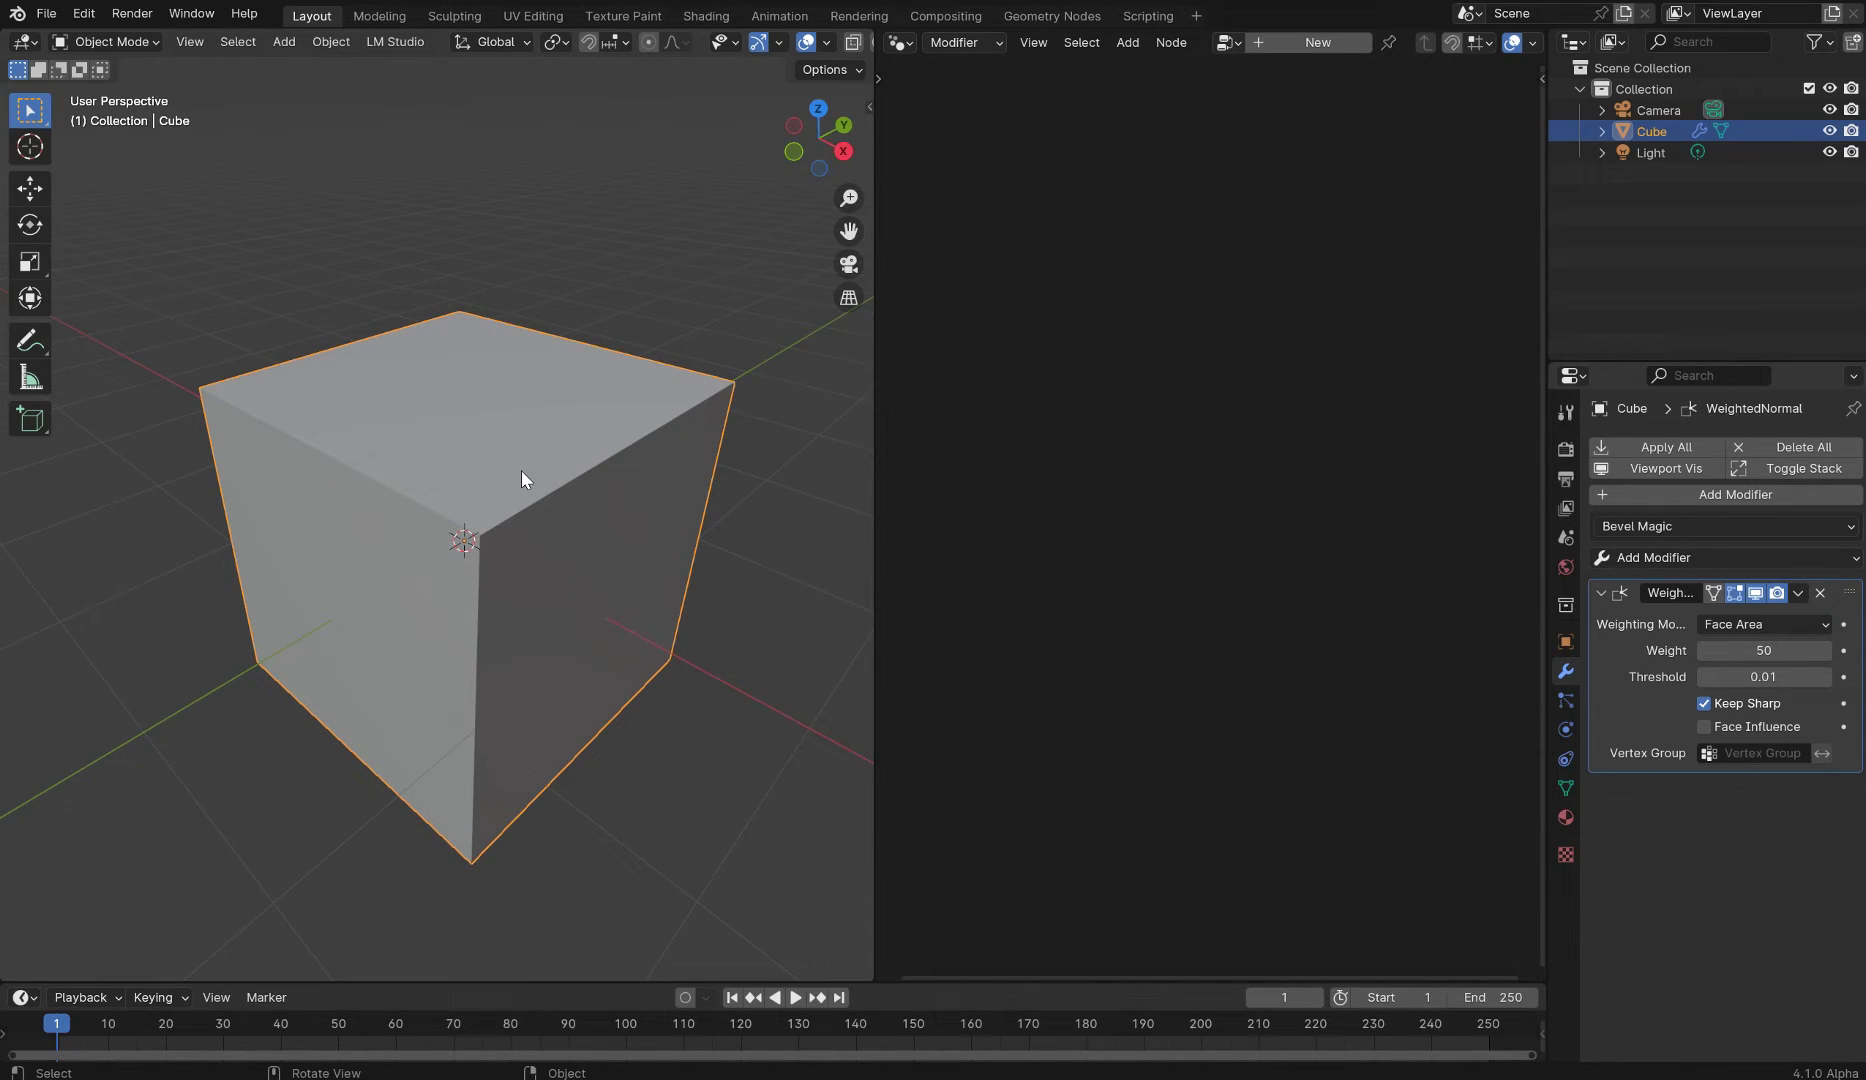
click(1820, 592)
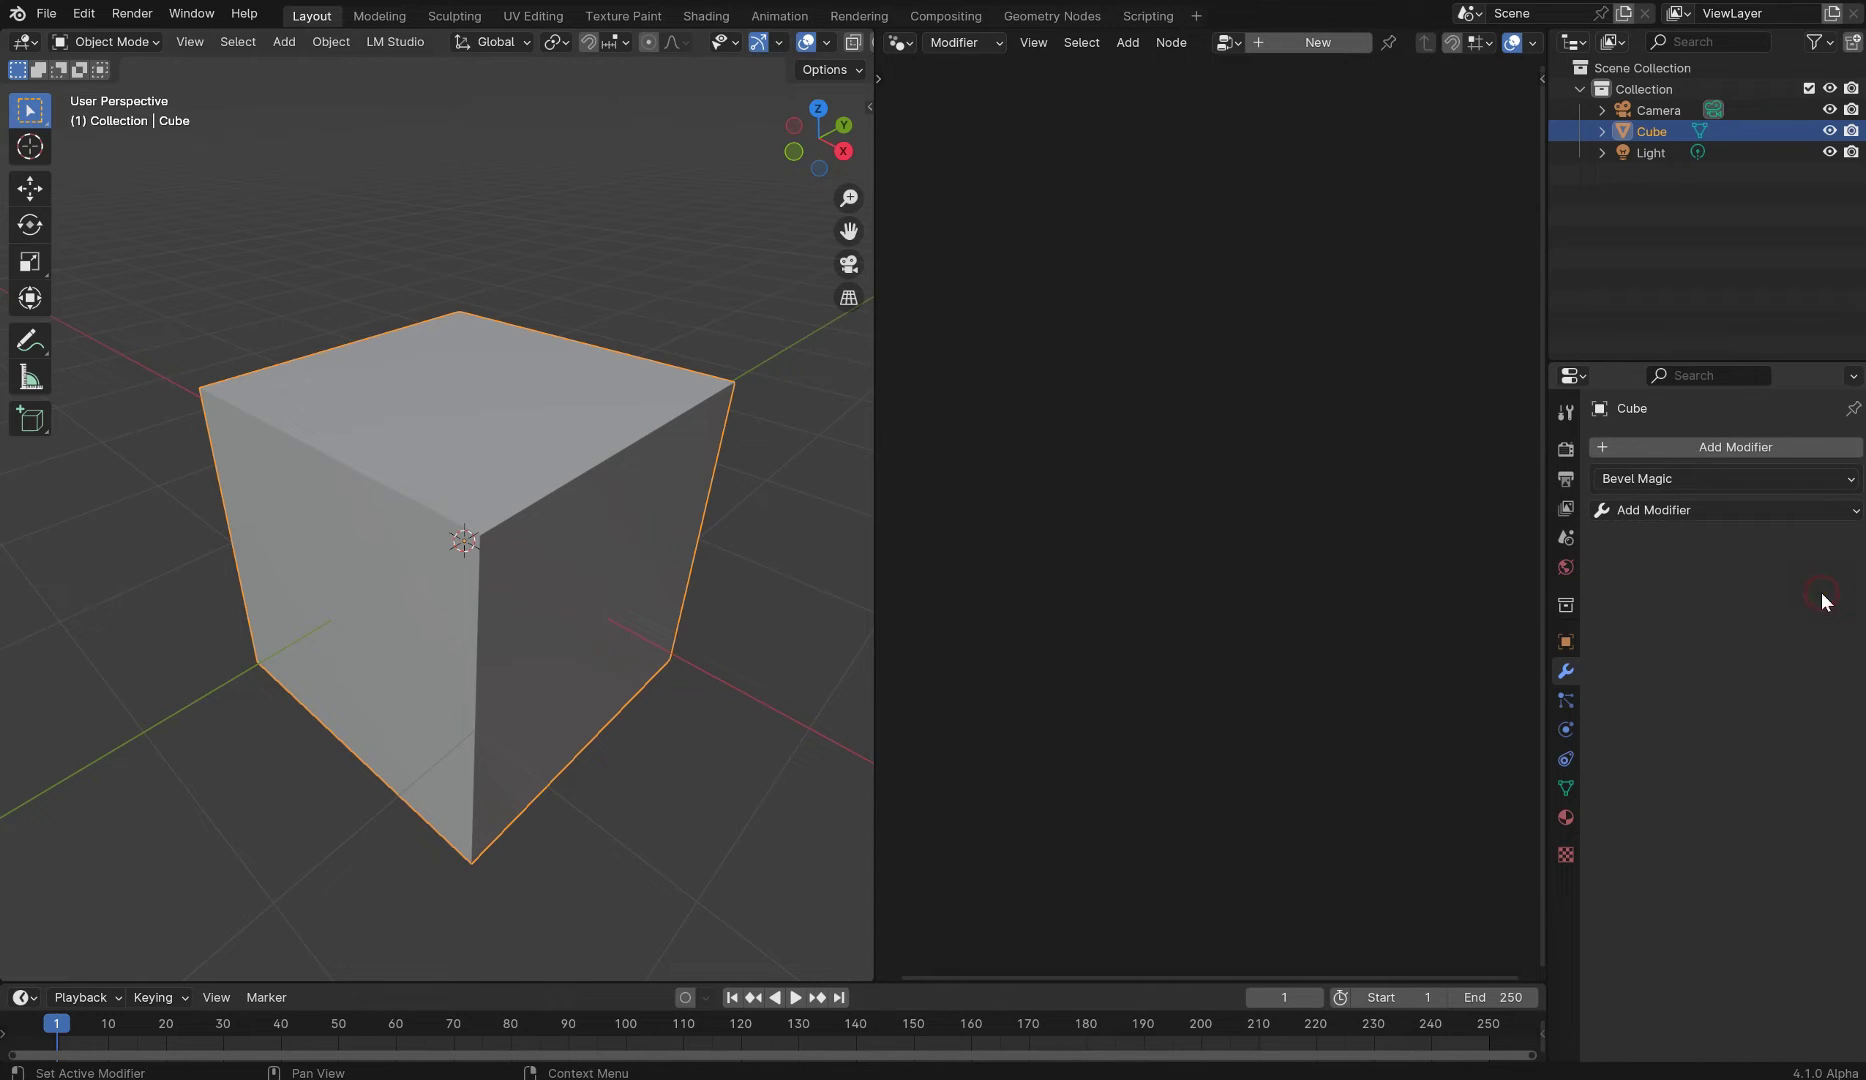
- Filter Preferences add-ons by 'auto', expand 3D View: Auto Smooth and open its documentation link
click(84, 13)
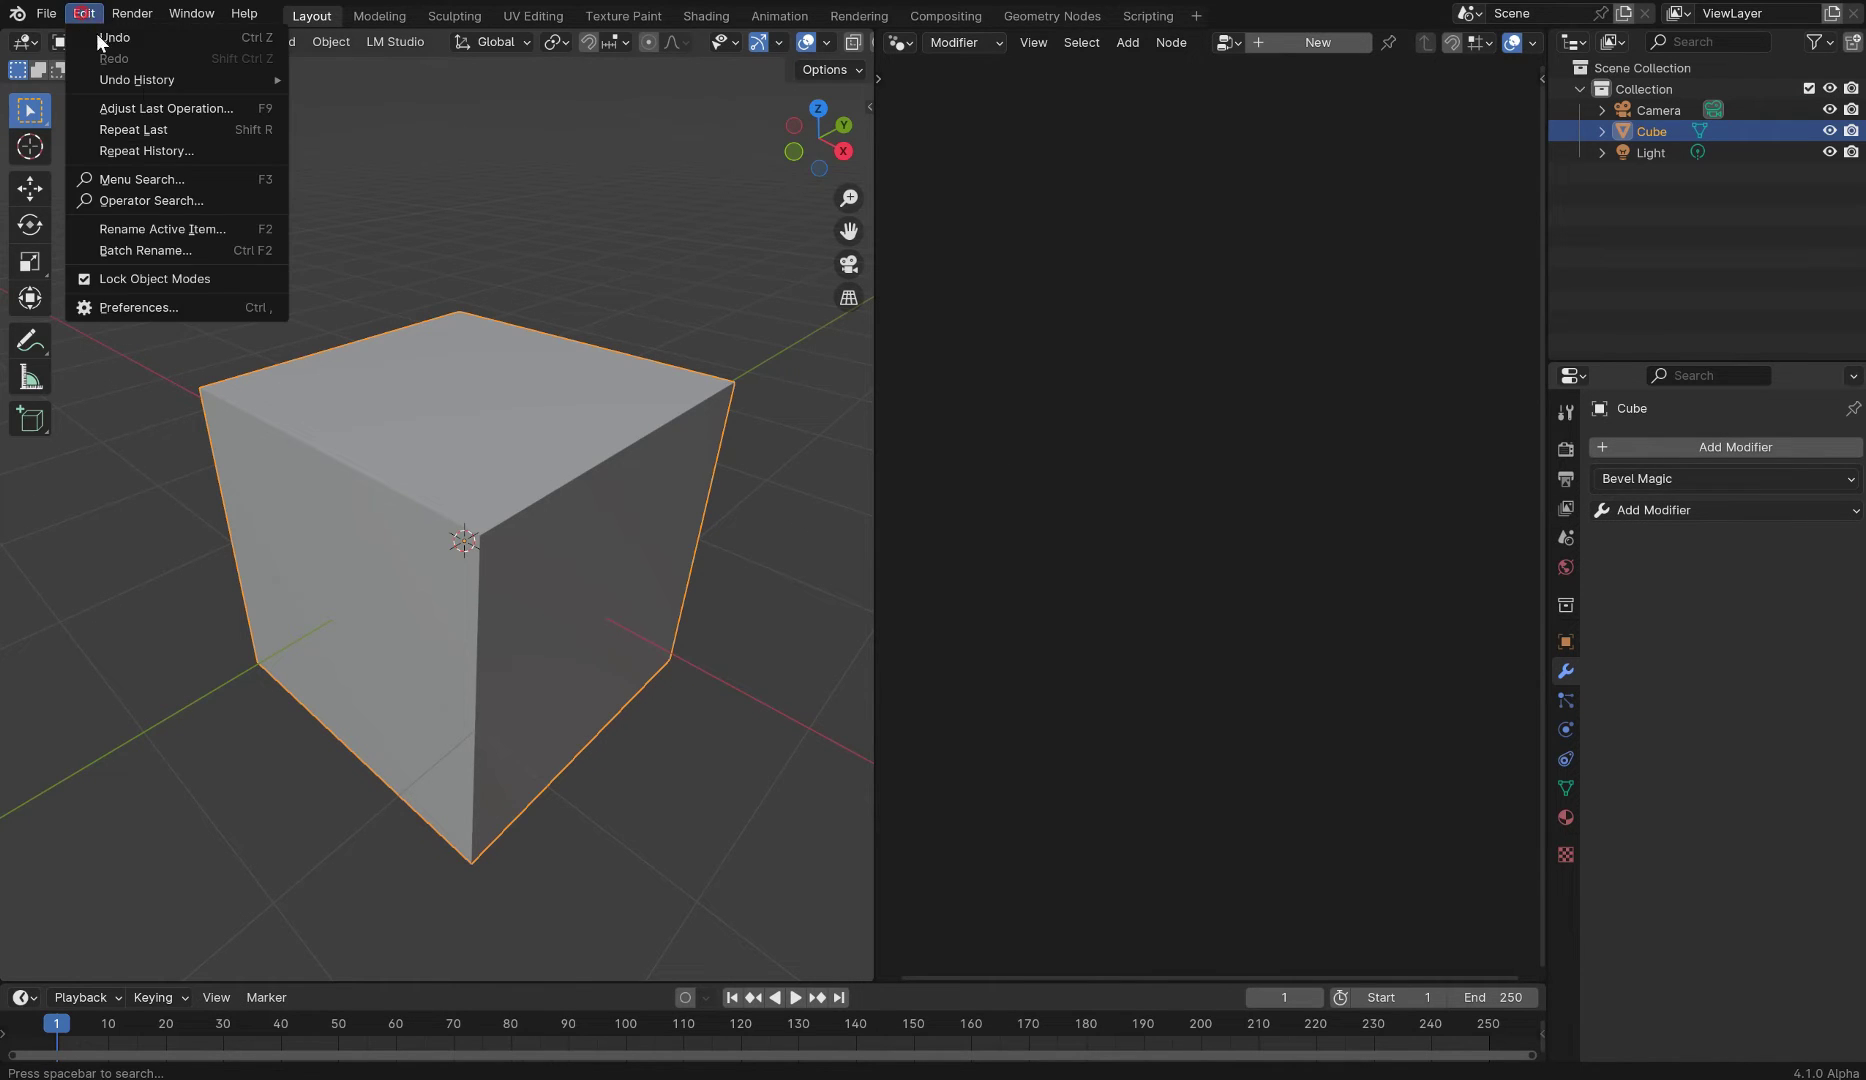
click(184, 303)
click(660, 60)
text(auto)
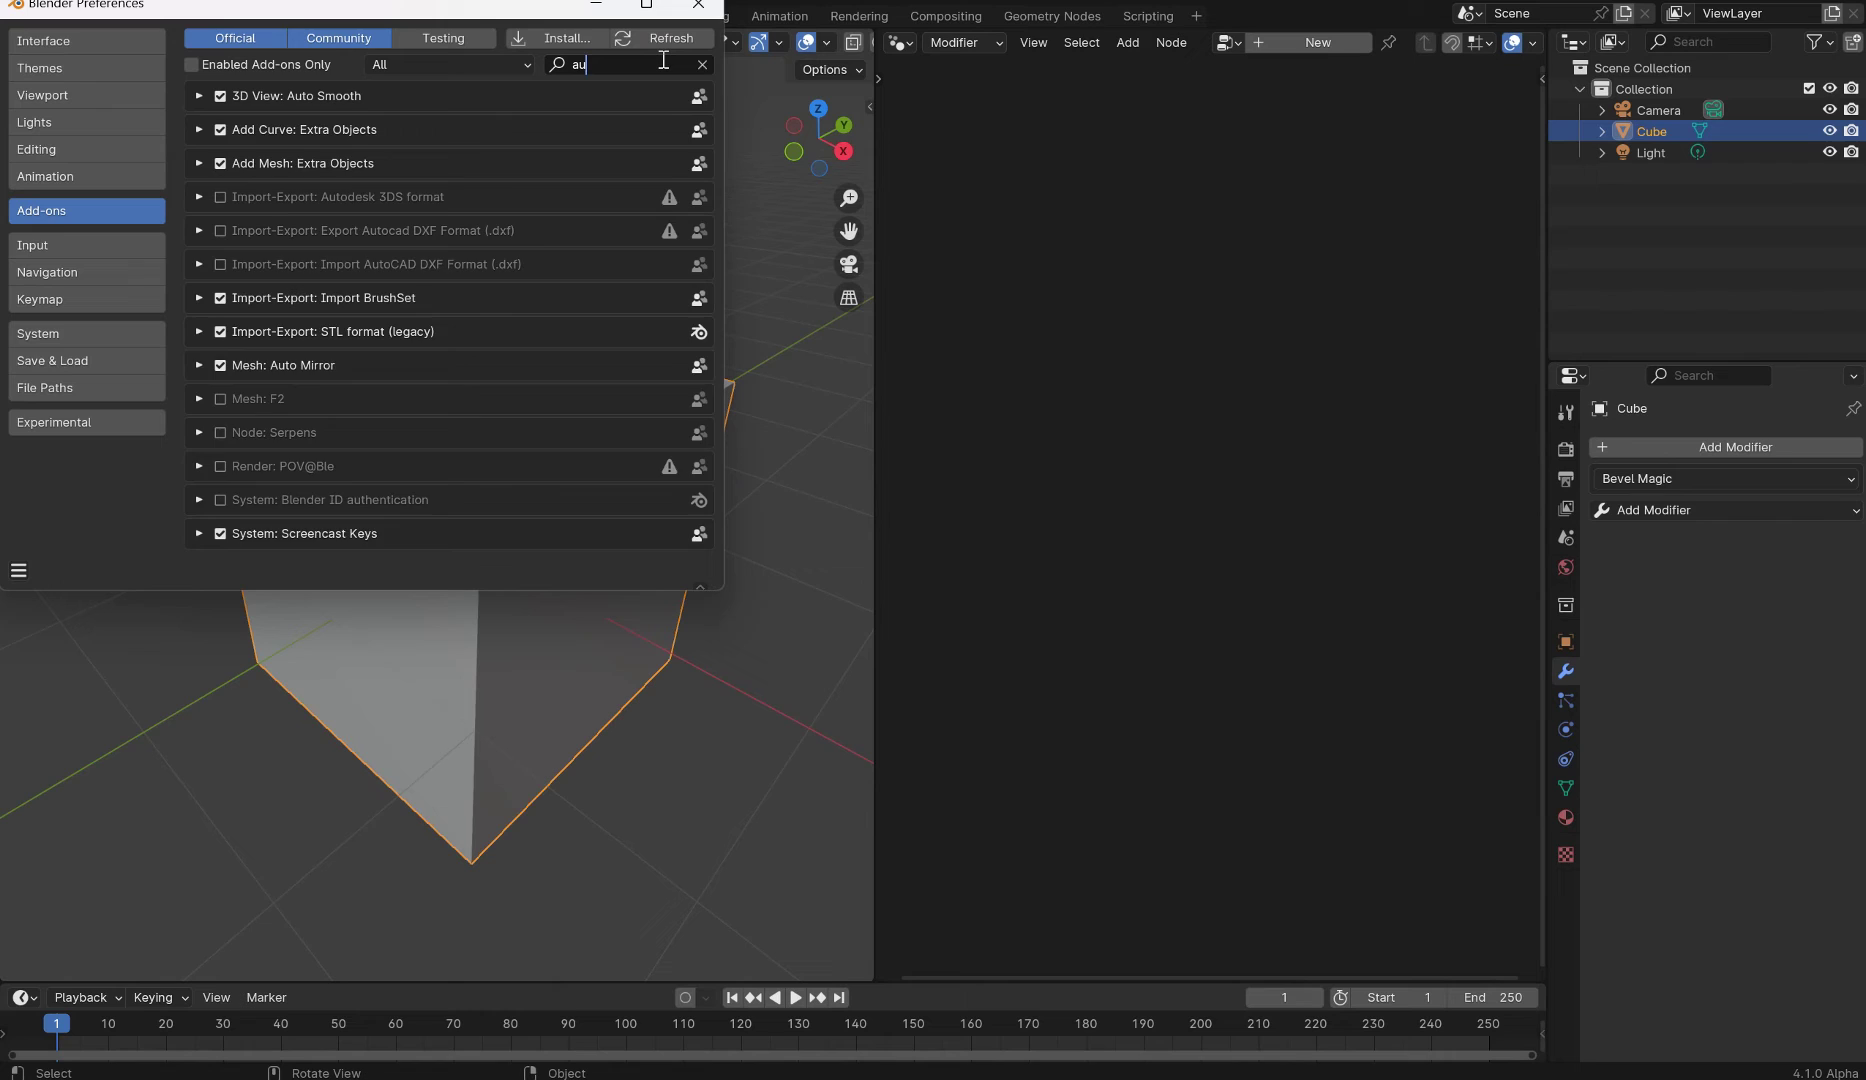
click(200, 95)
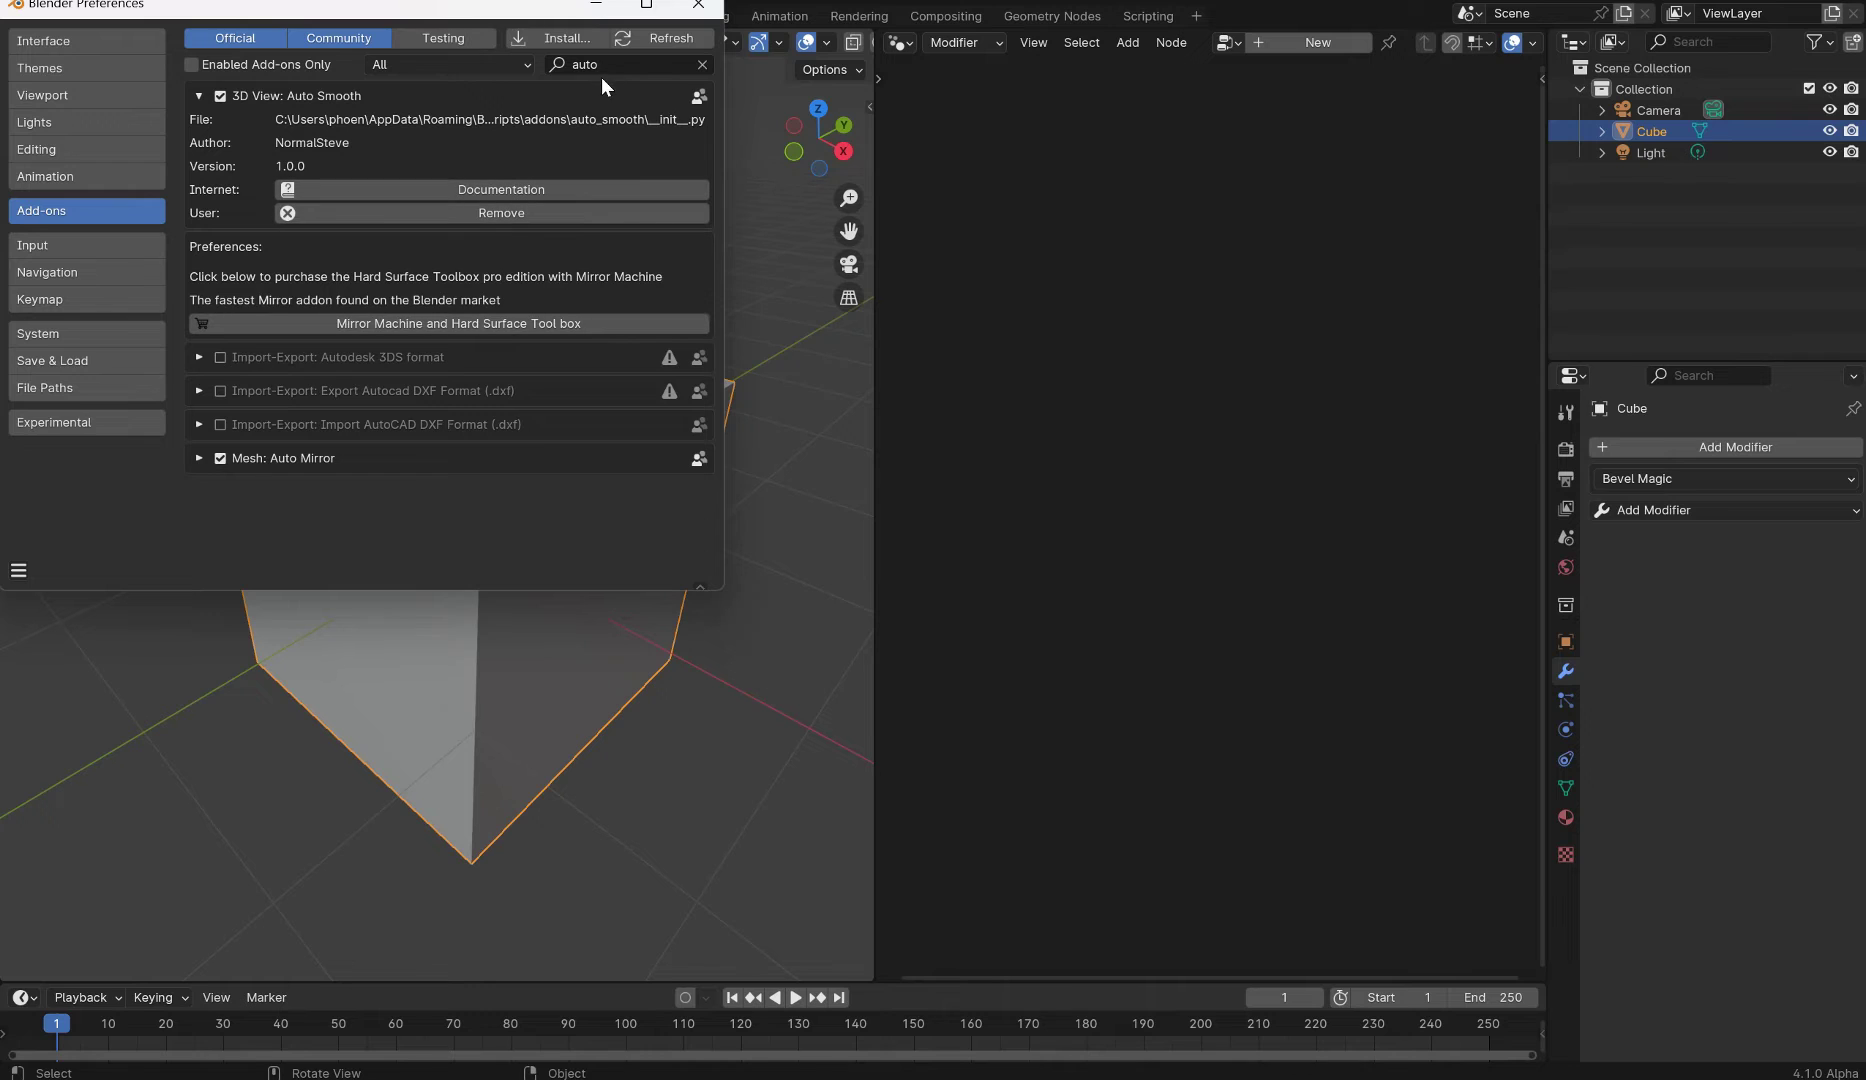
click(497, 188)
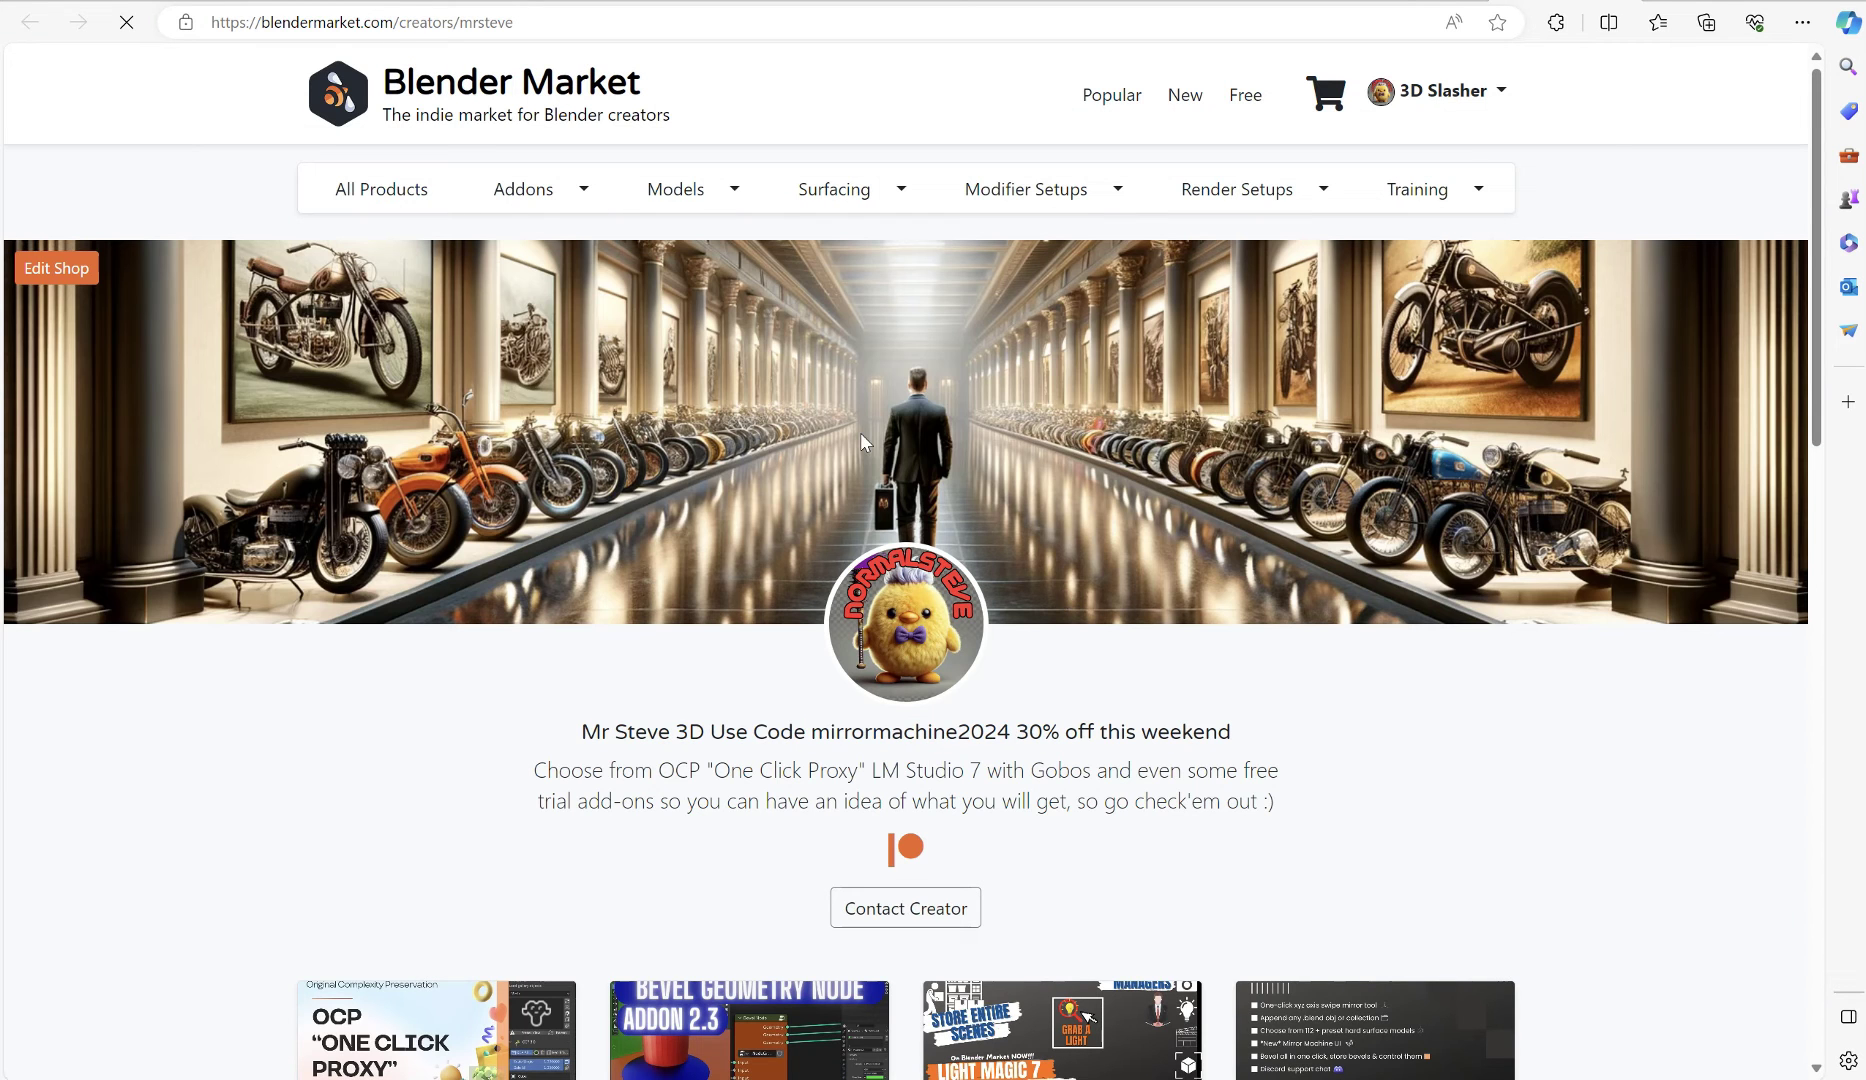
- Browse the creator page, open the Hard Surface Toolbox product page, then return to Blender
scroll(855, 440, down, 3)
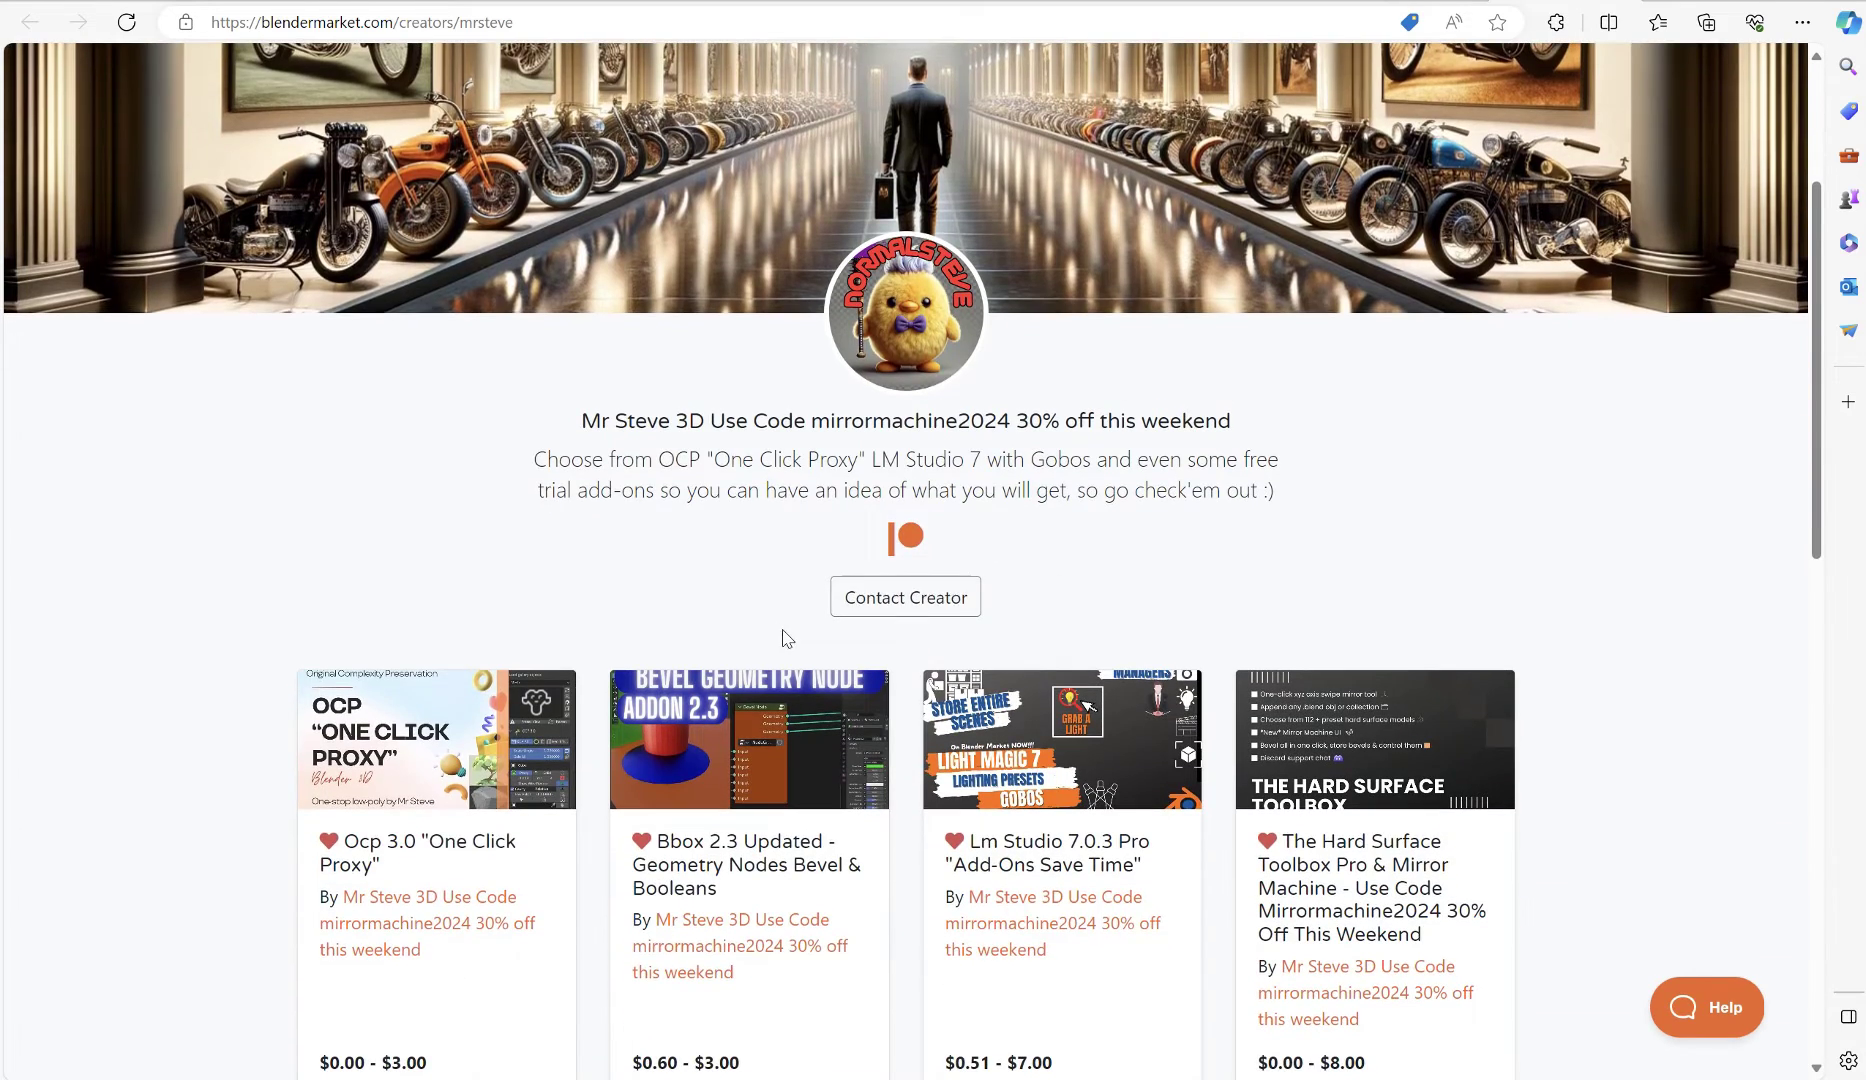
scroll(783, 637, down, 6)
key(alt+Tab)
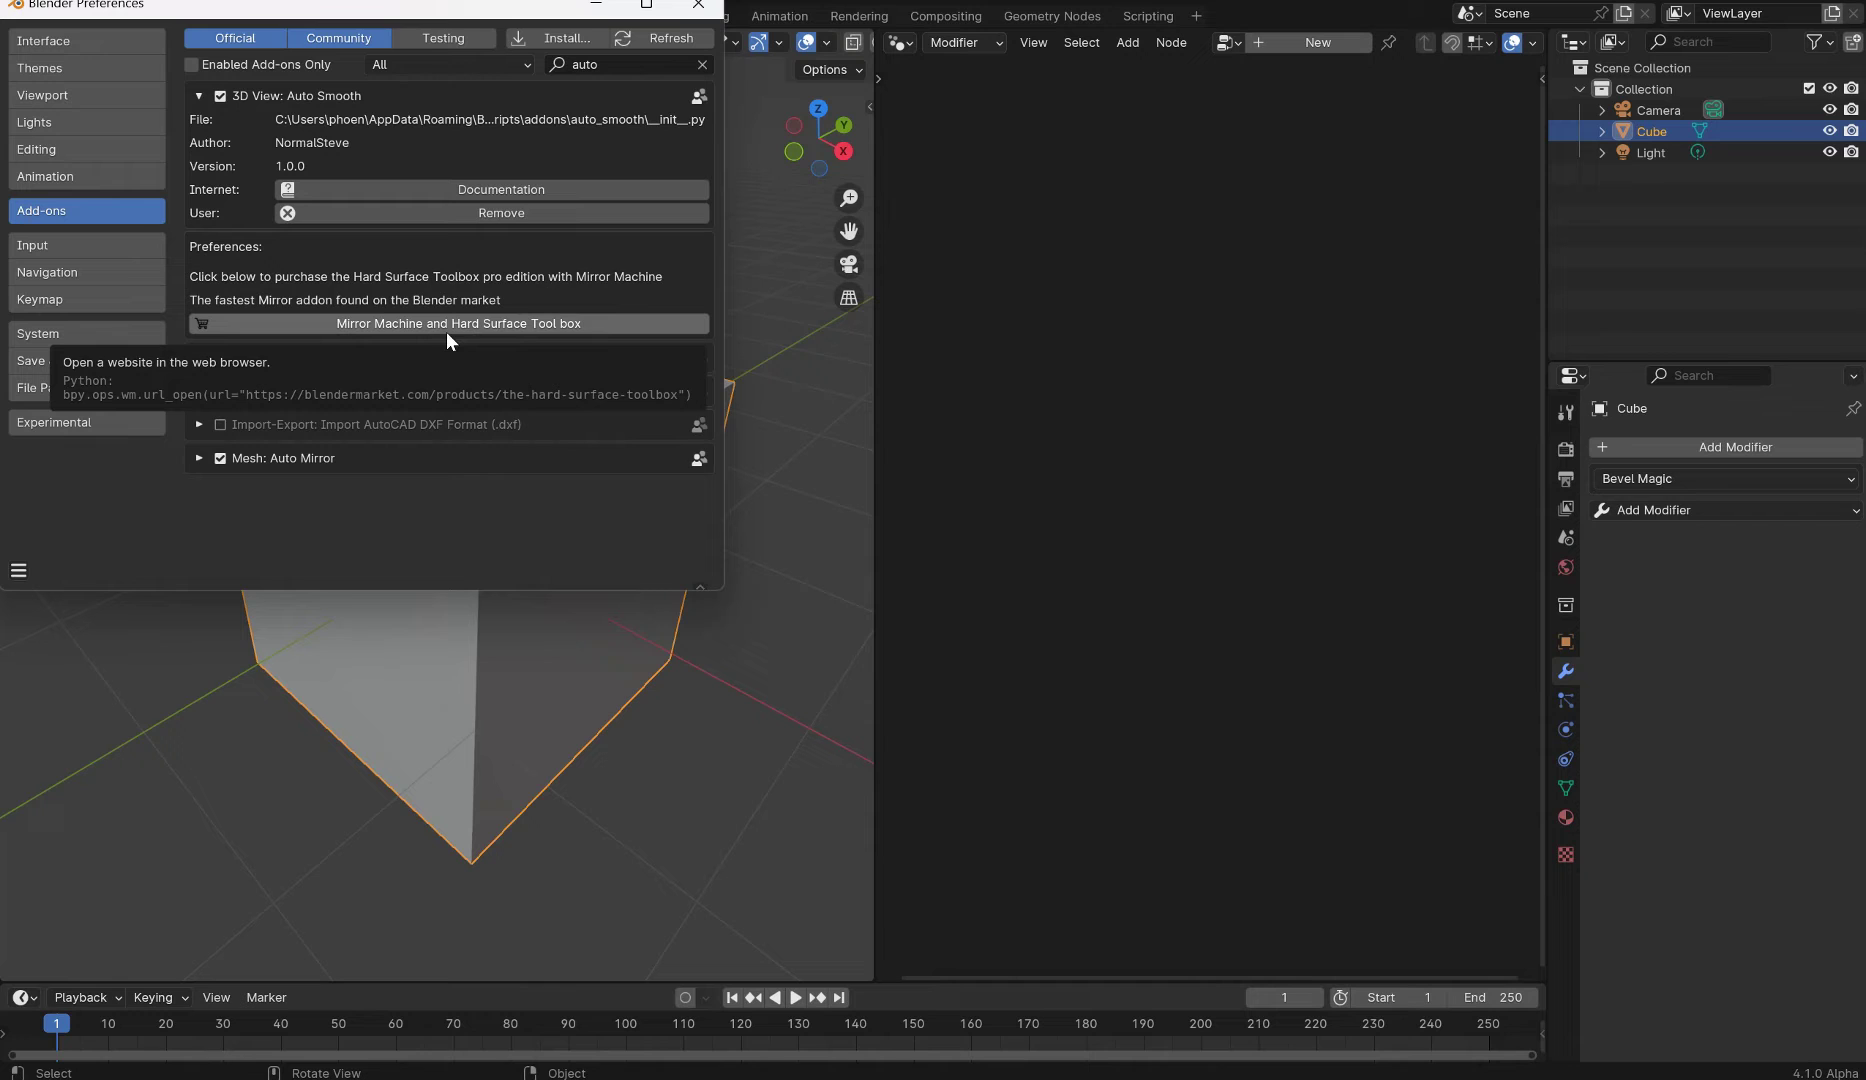
click(613, 328)
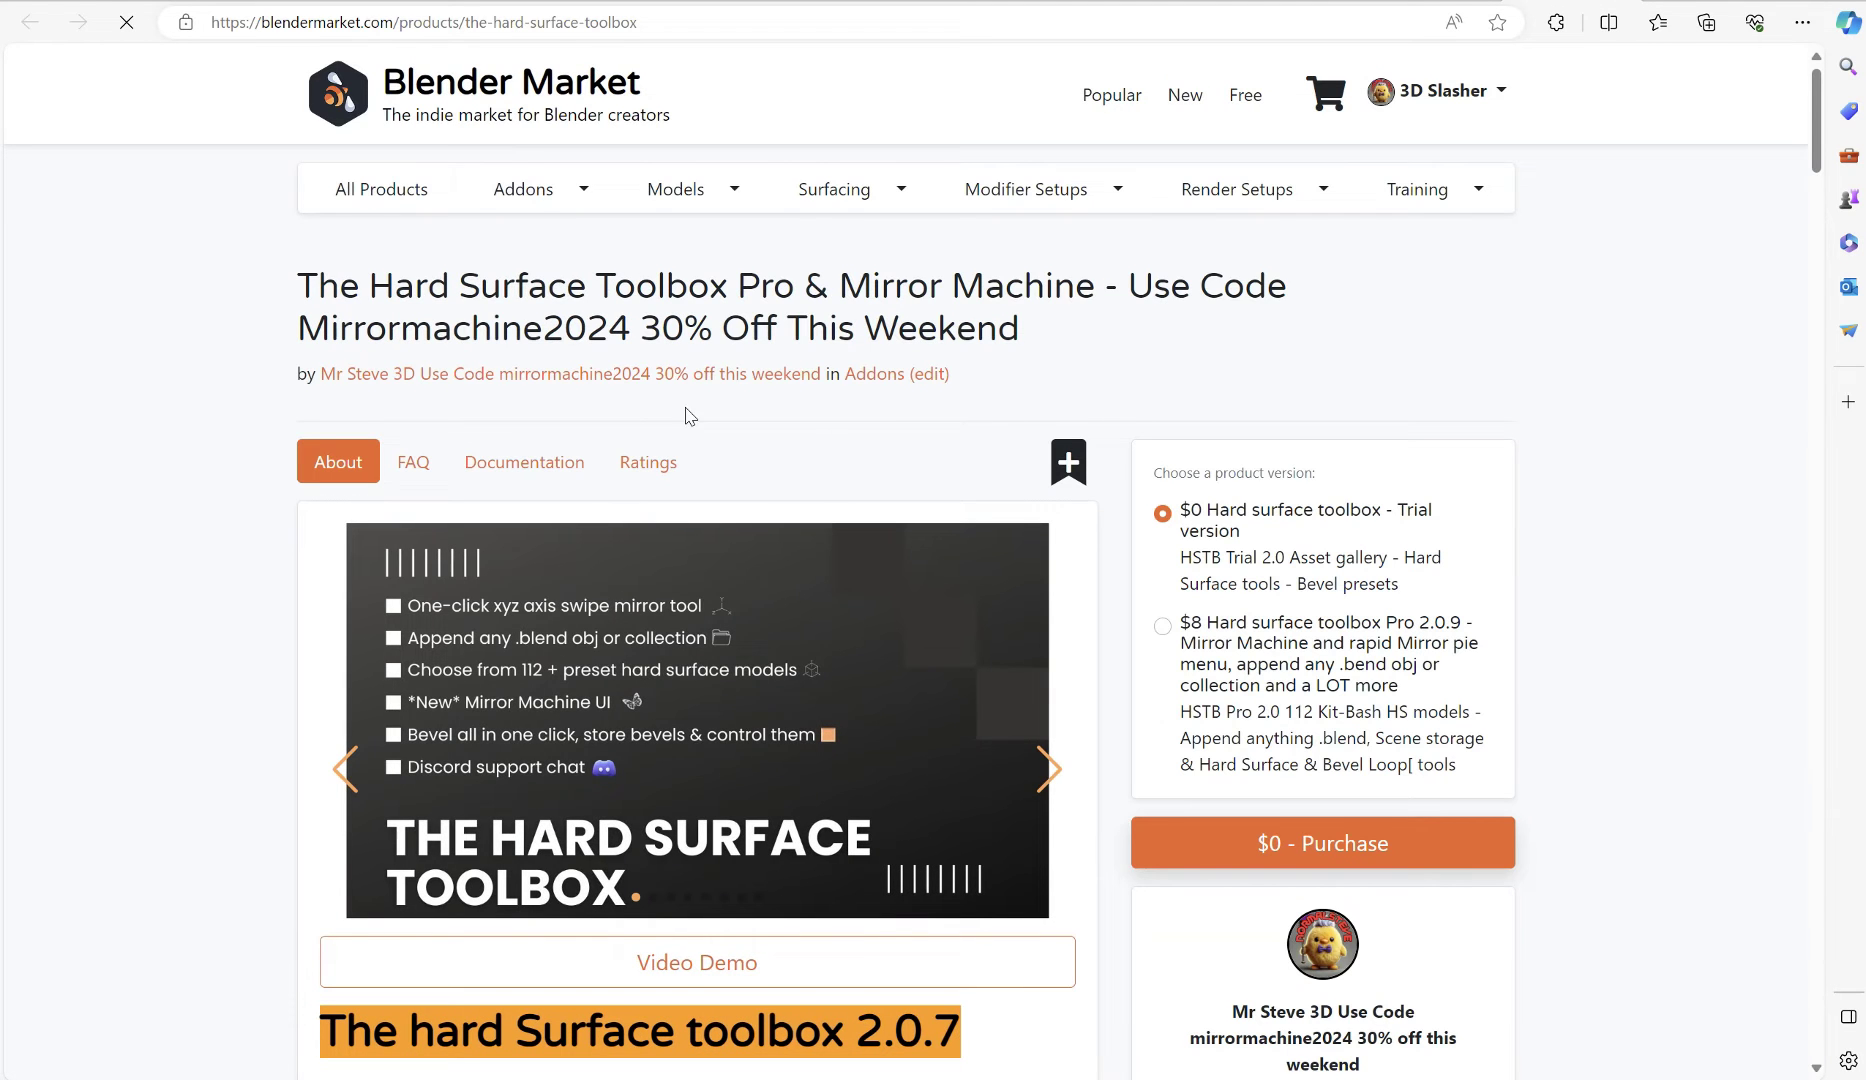
scroll(1112, 492, down, 3)
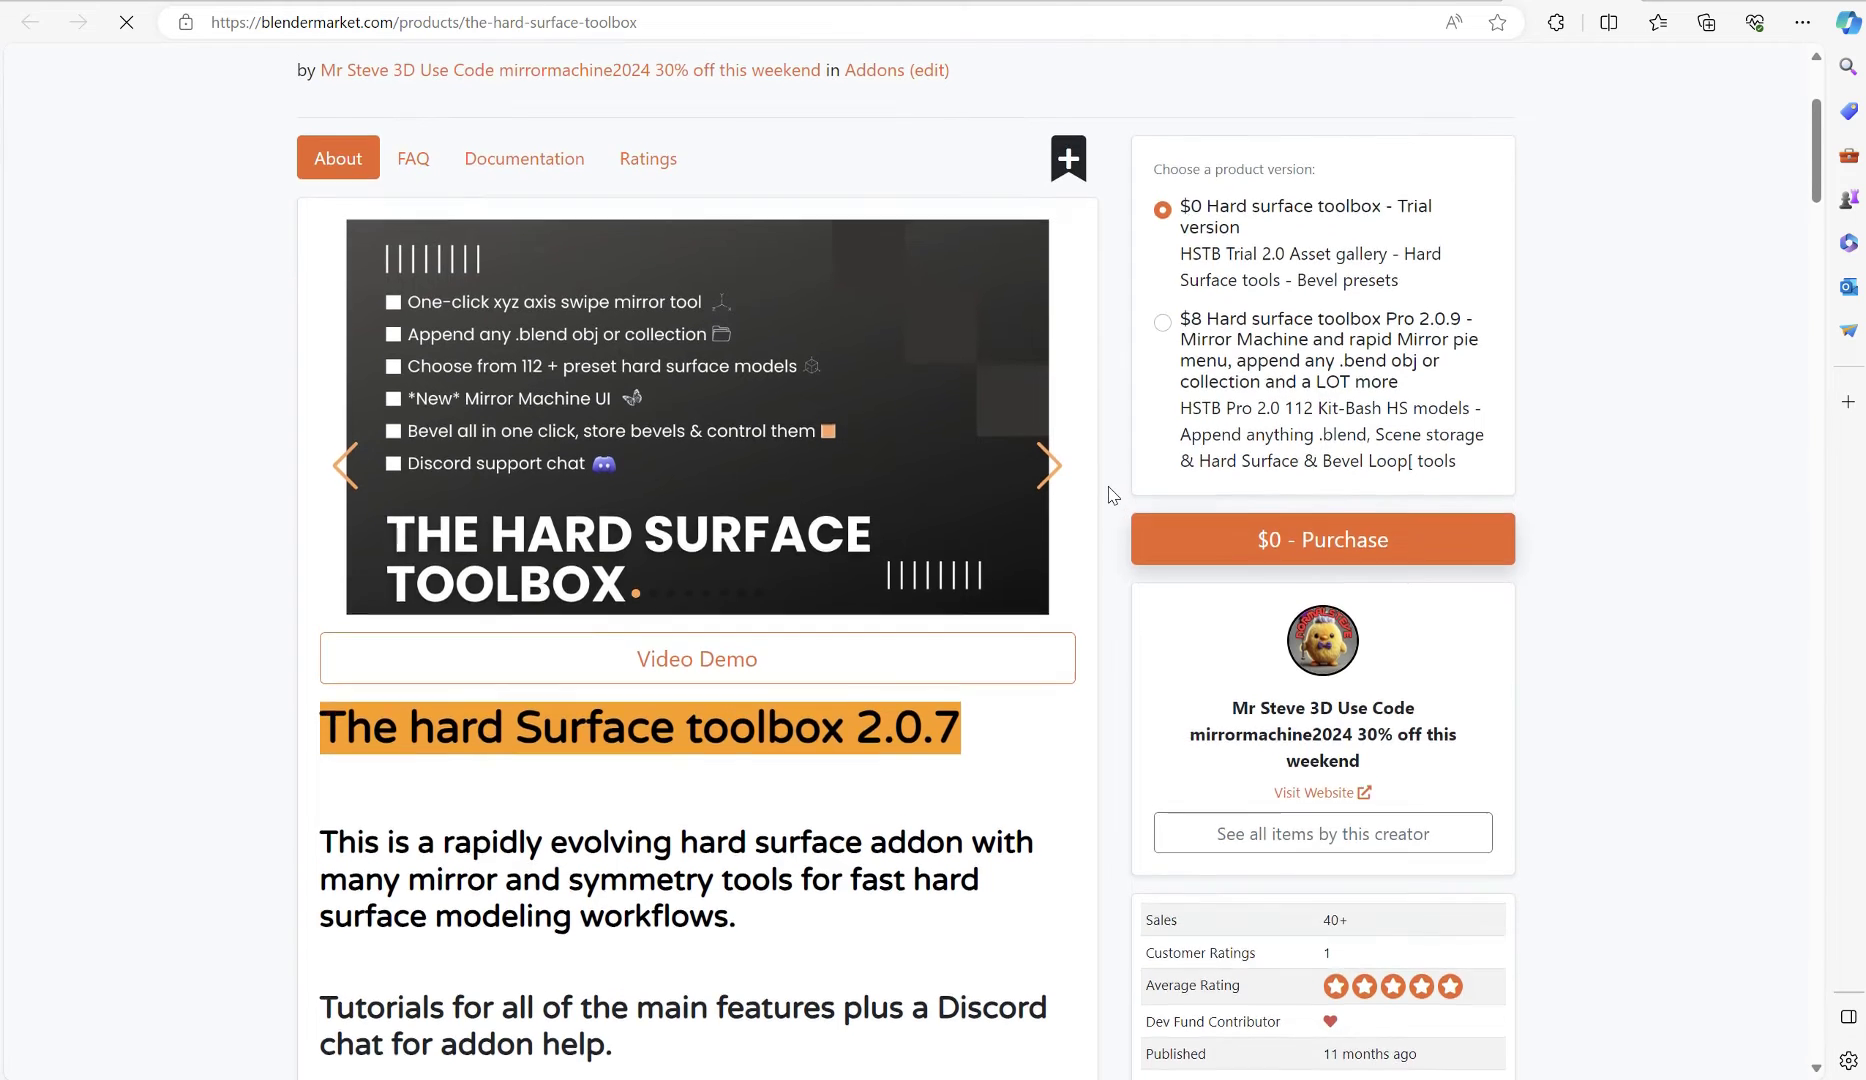
scroll(1110, 495, up, 3)
key(alt+Tab)
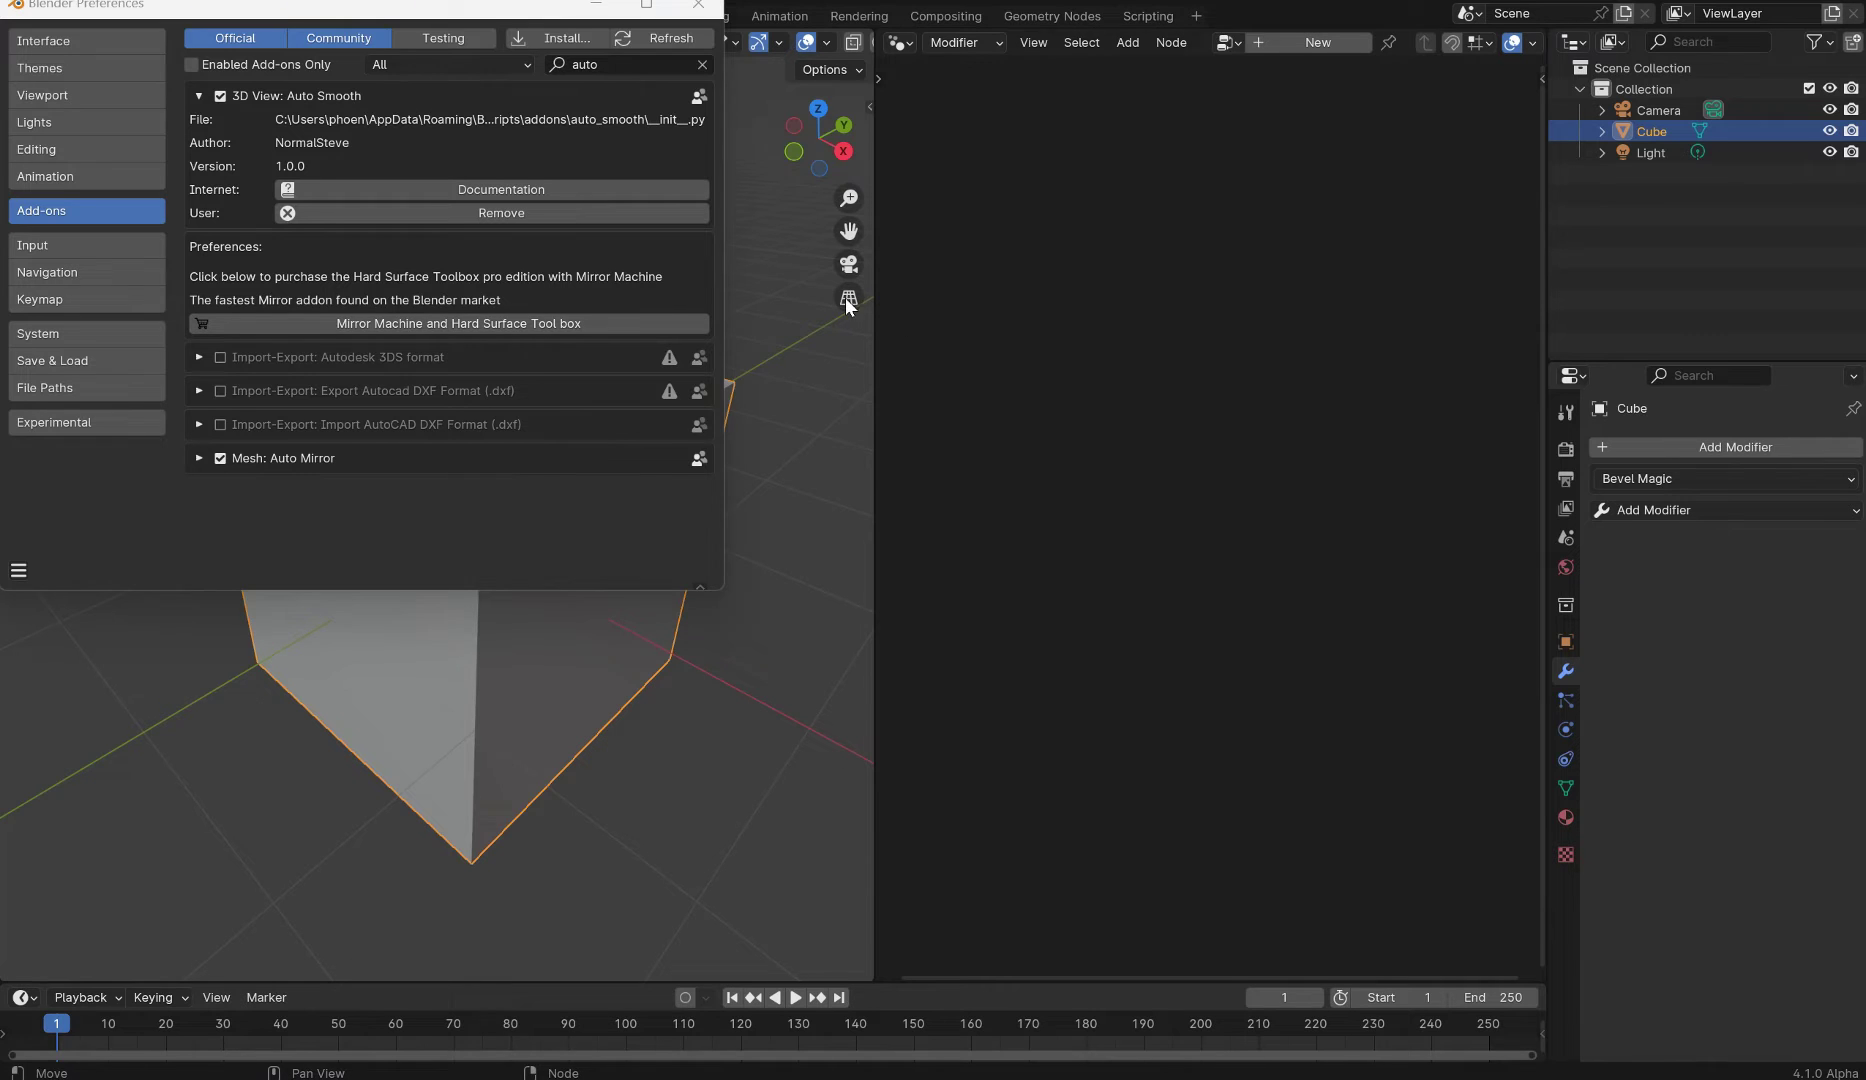
- Close Preferences and add the Auto Smooth geometry-nodes modifier to the cube
click(708, 17)
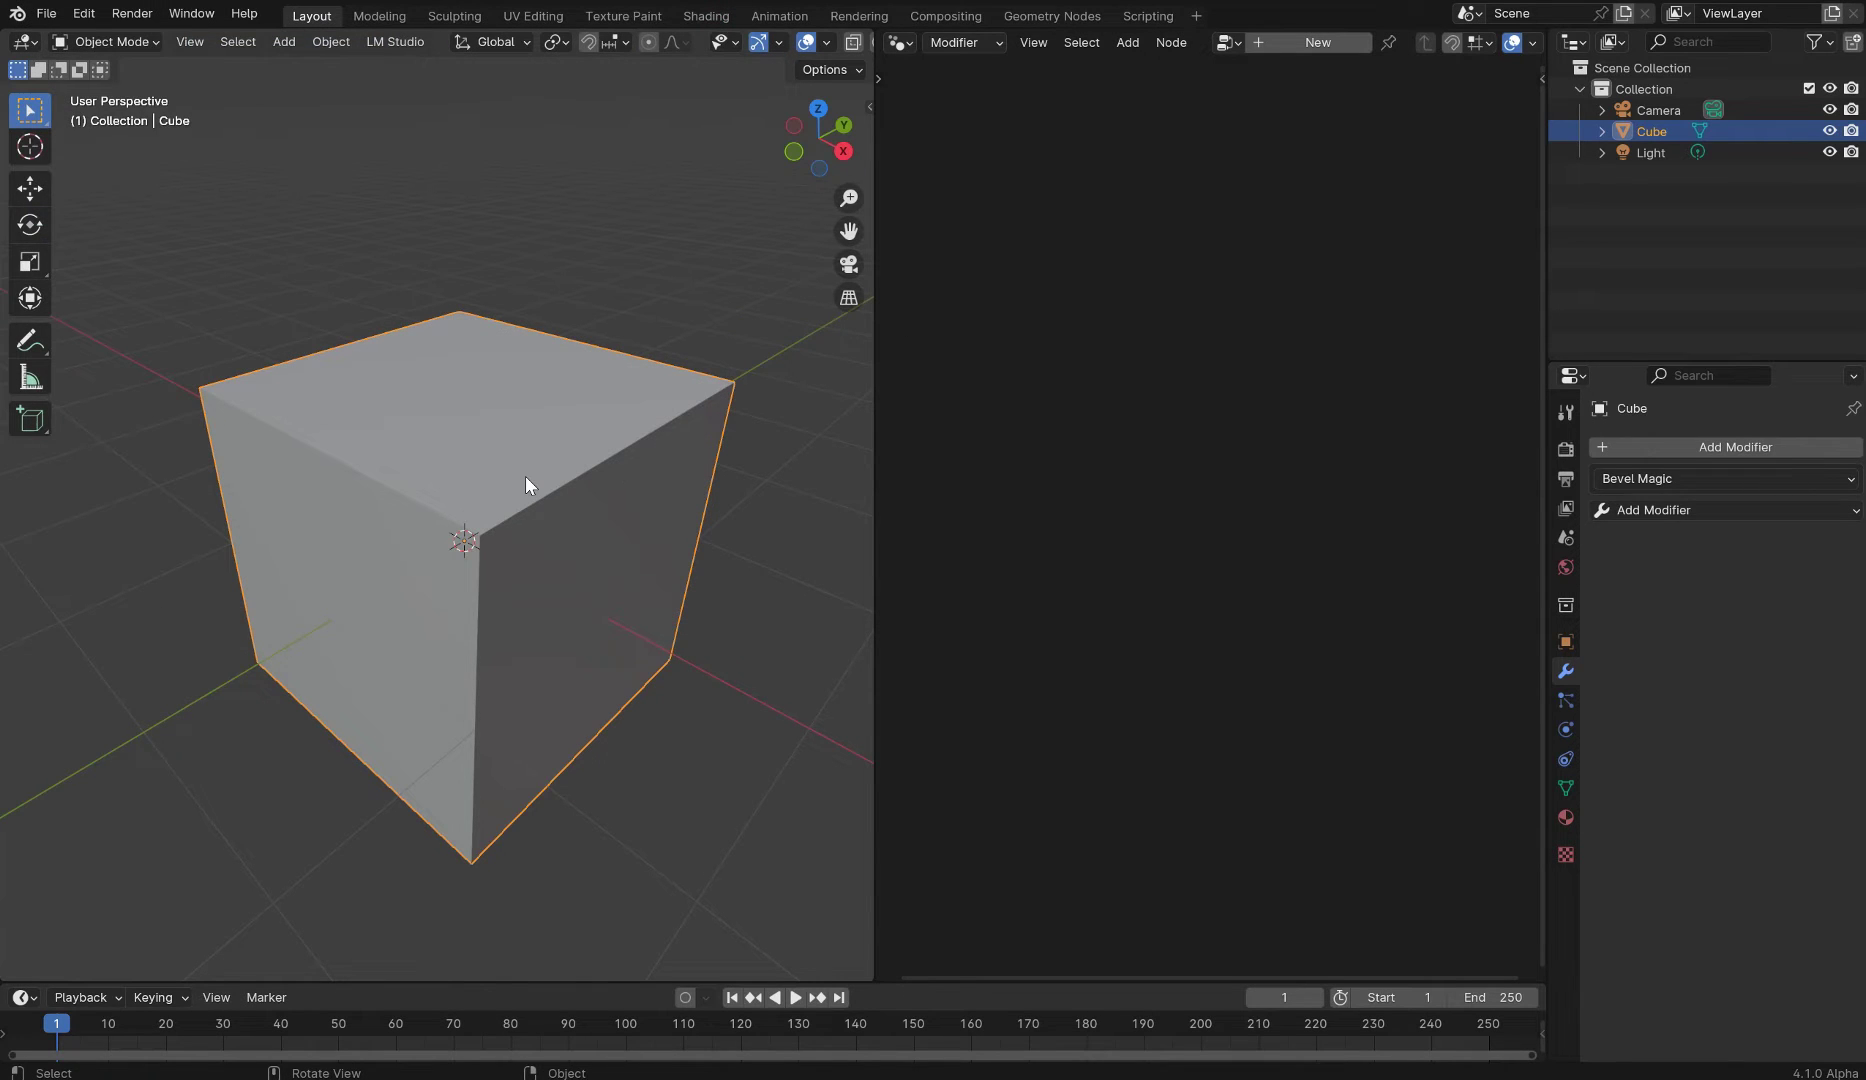
right_click(475, 398)
mouse_move(437, 843)
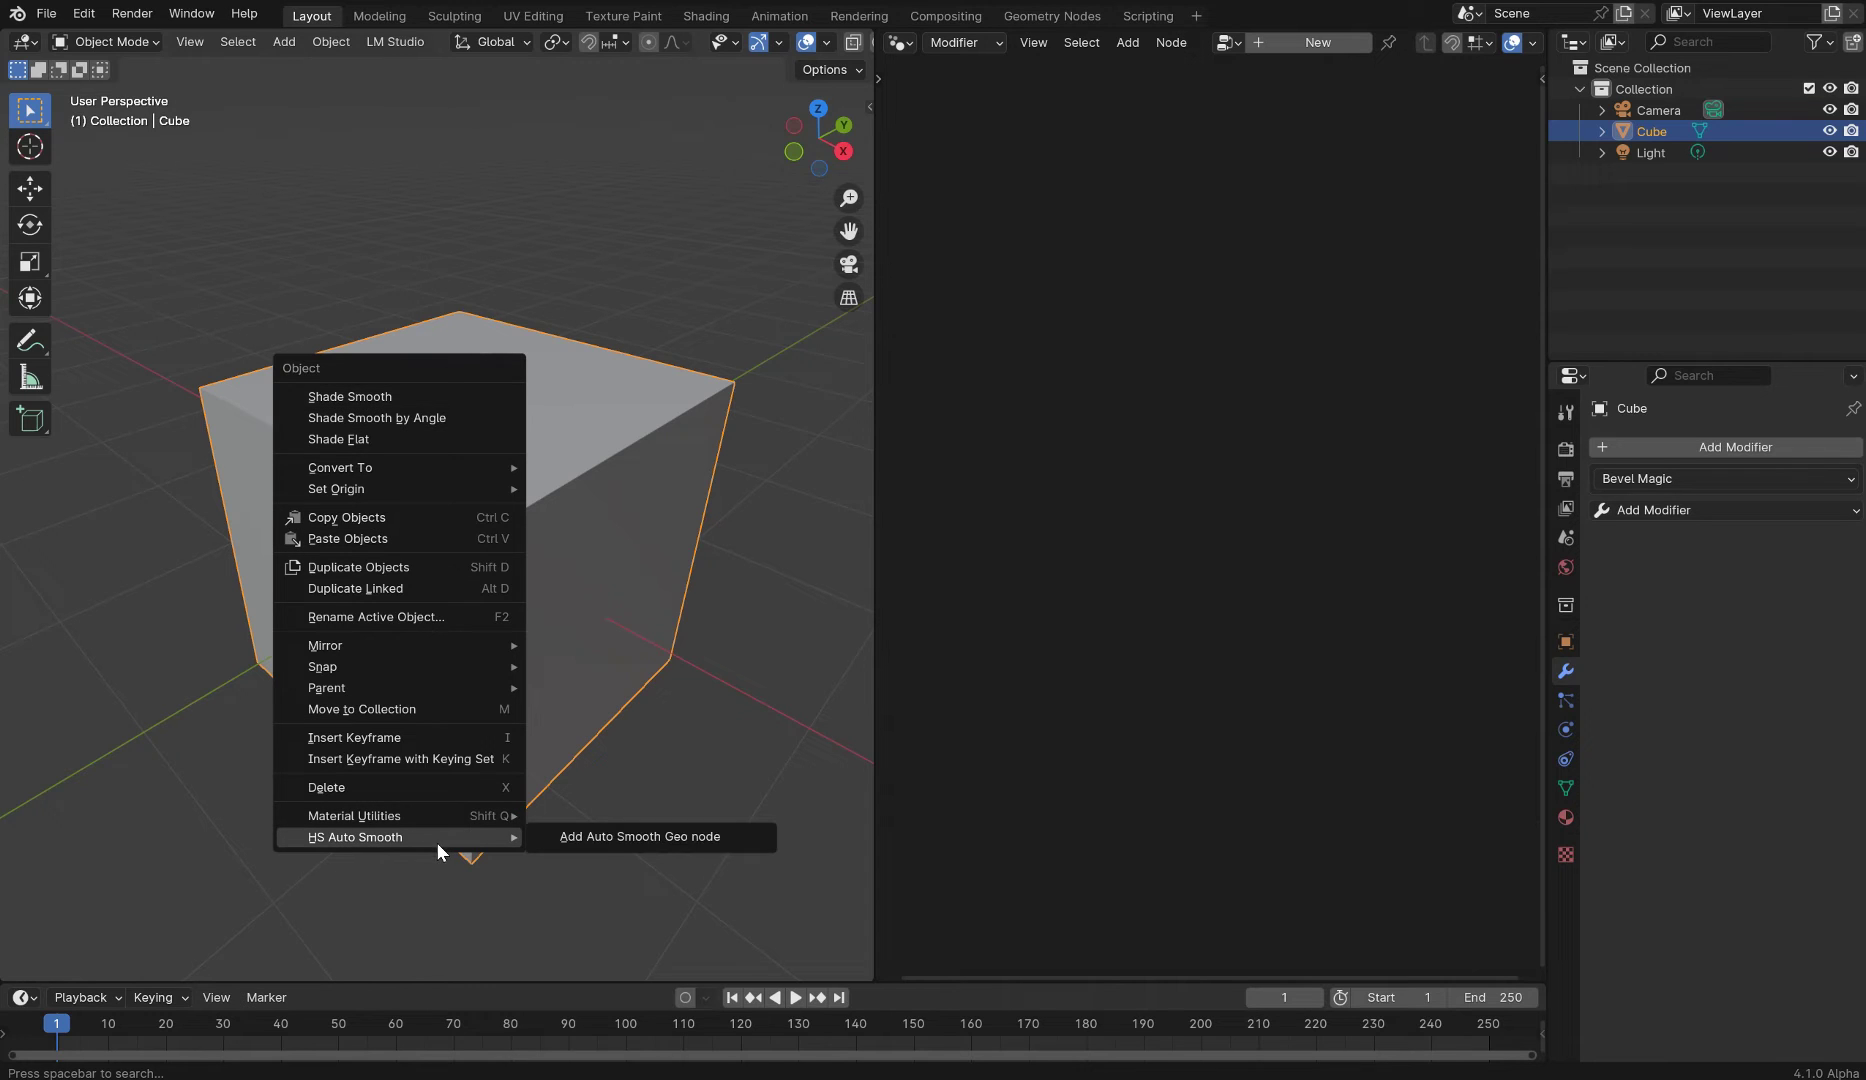
click(612, 841)
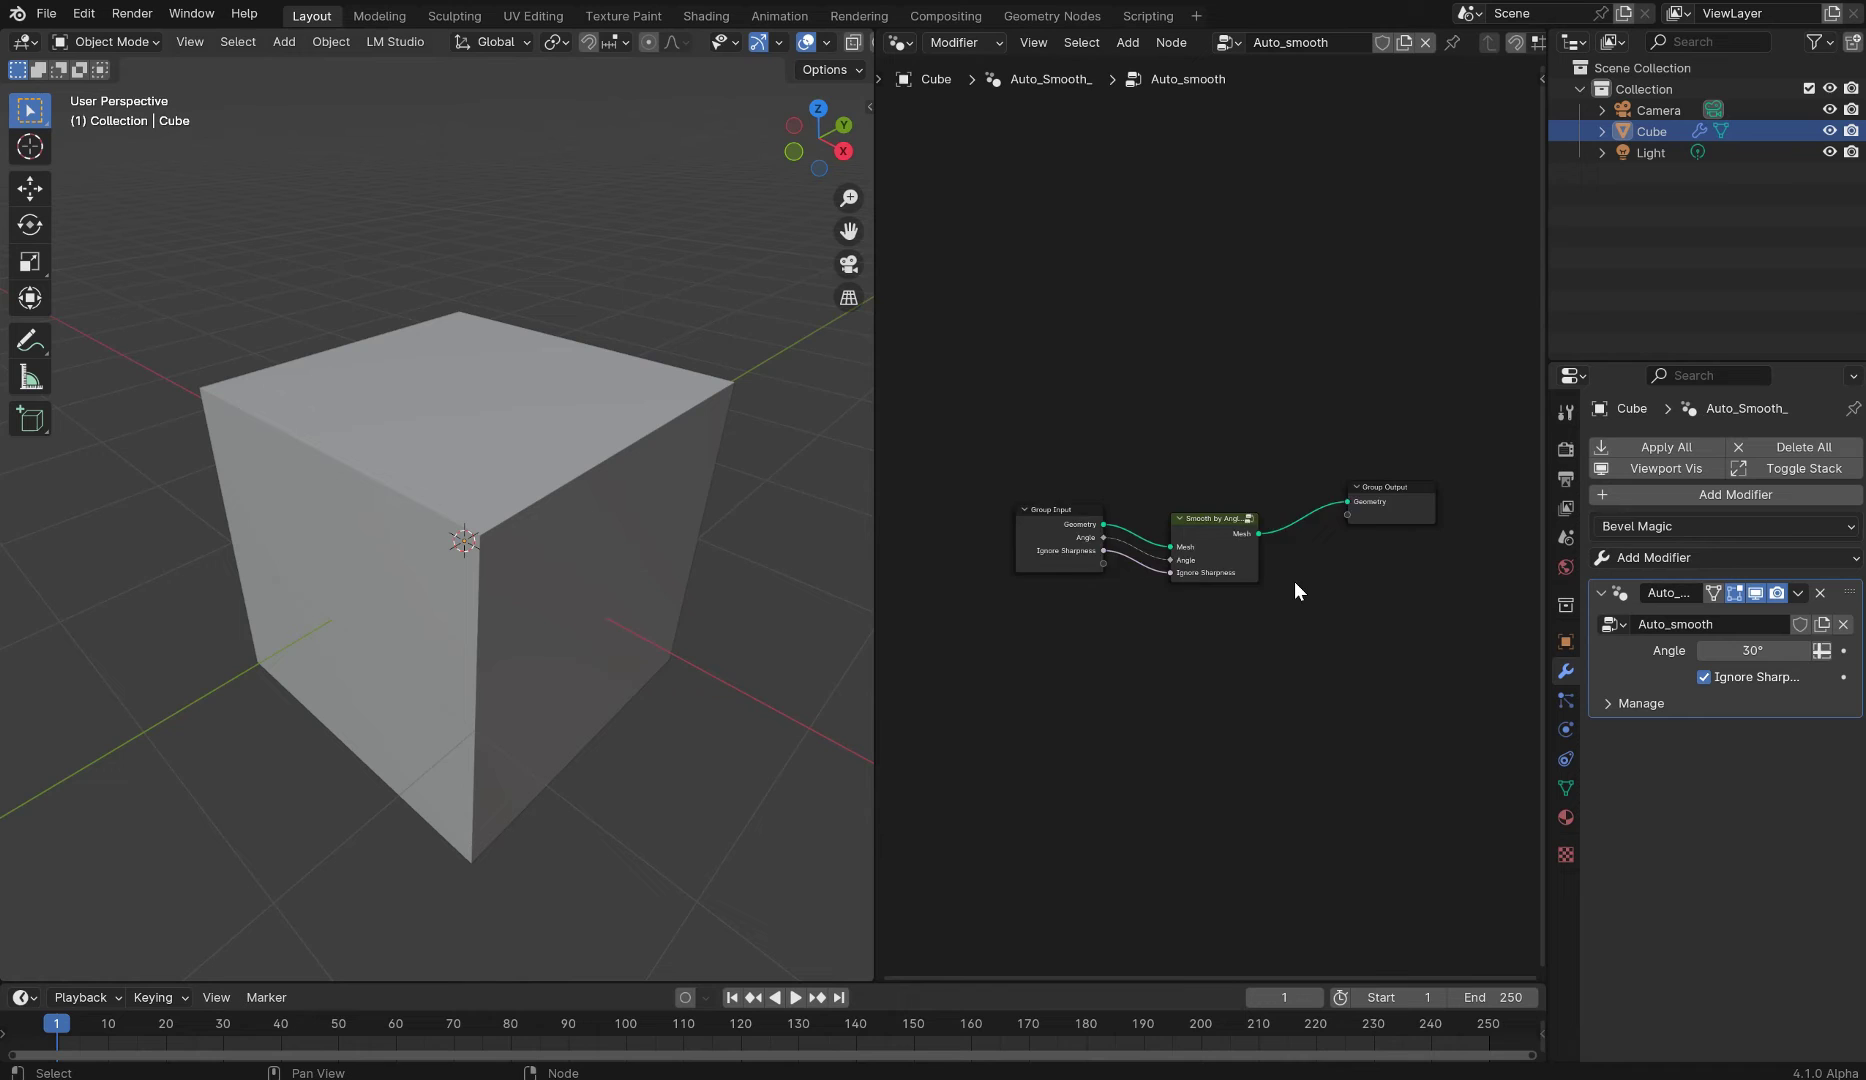
- Enter the Smooth by Angle node group and widen the node editor to view it
click(1245, 520)
scroll(1236, 529, down, 2)
scroll(1235, 488, up, 3)
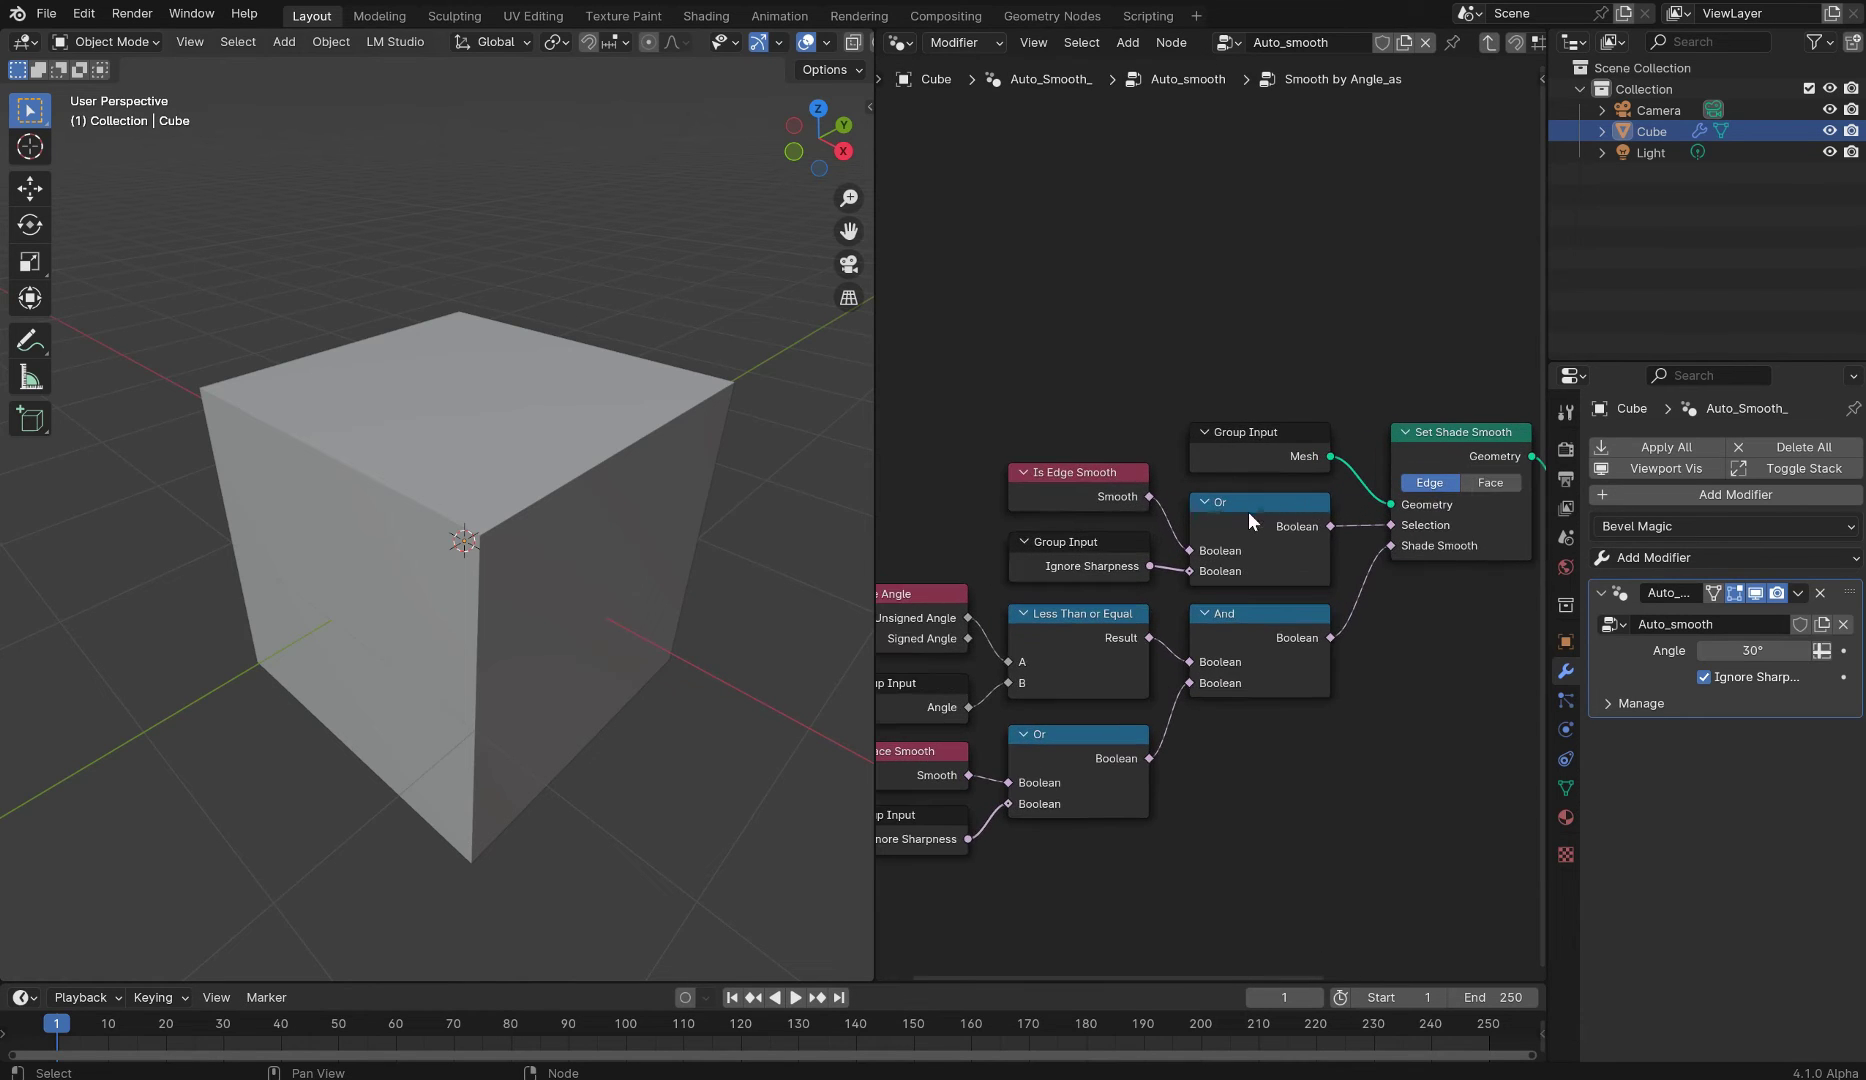
drag(875, 491, 594, 502)
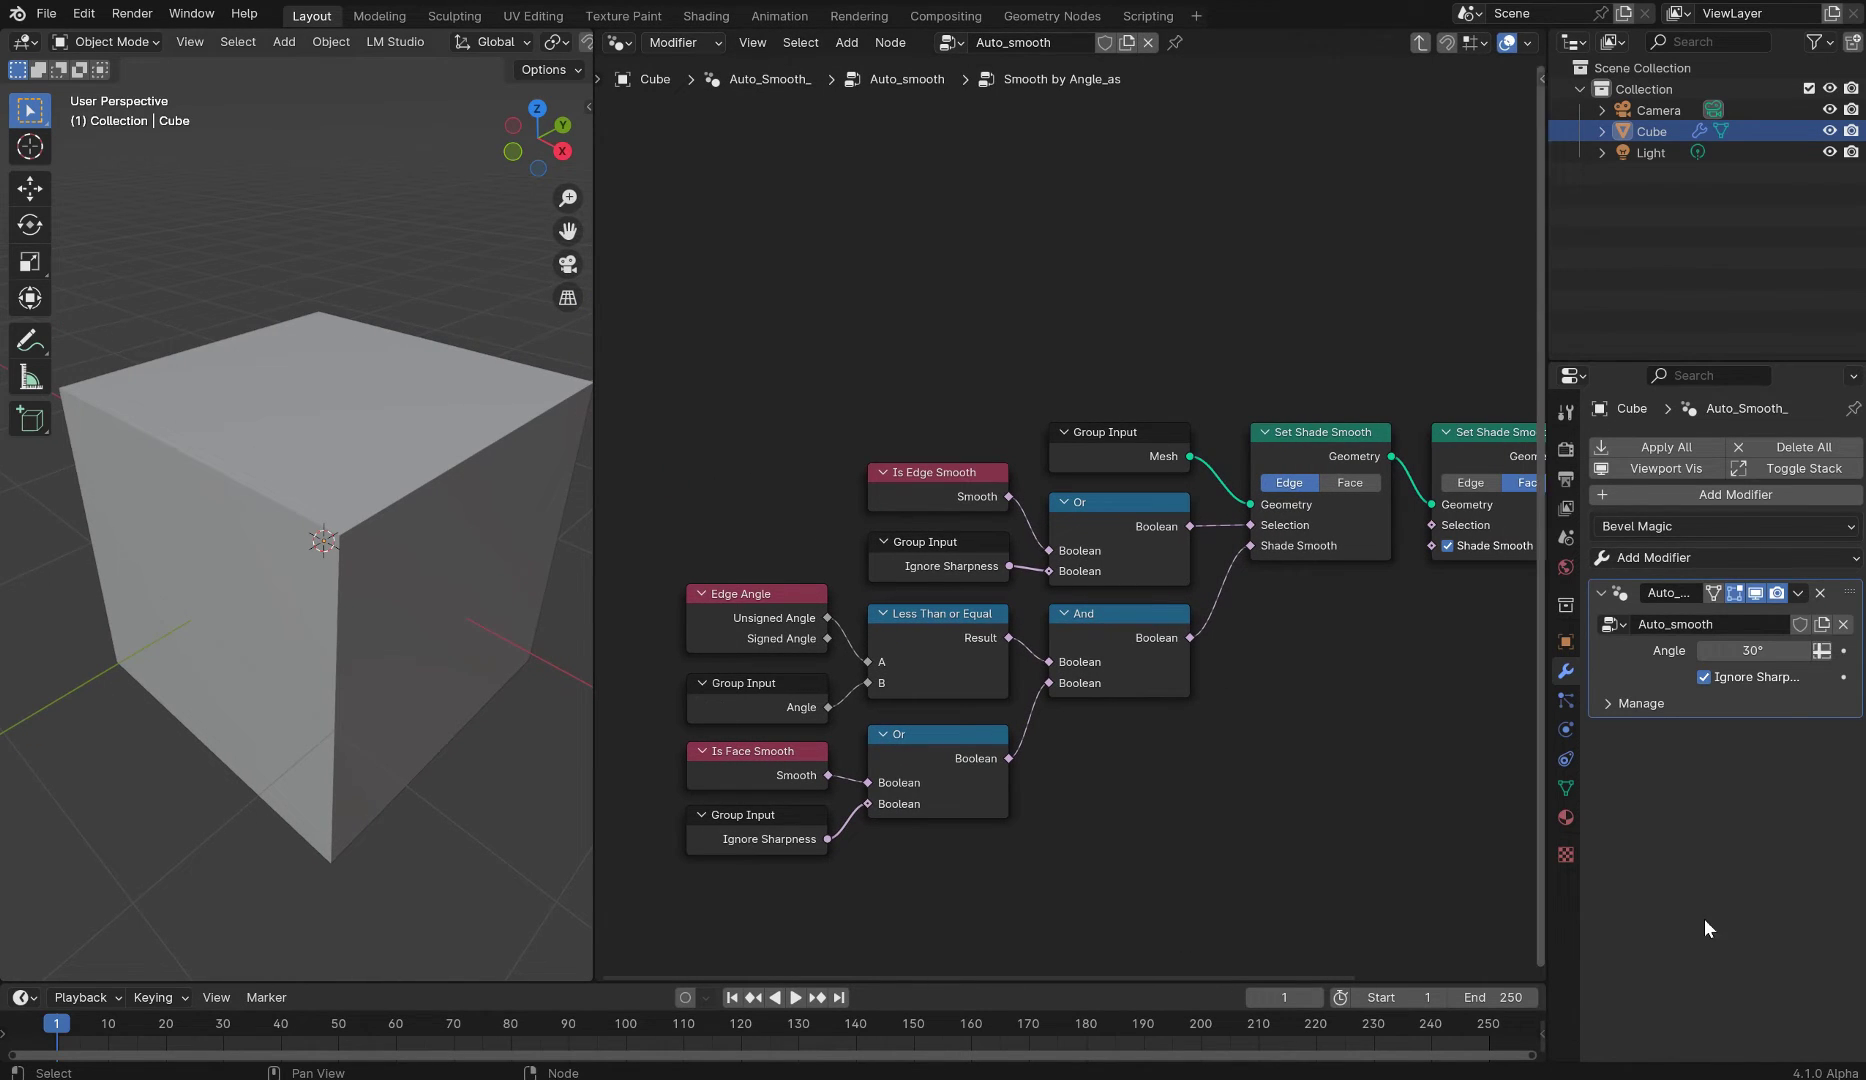
middle_drag(1248, 398, 1180, 425)
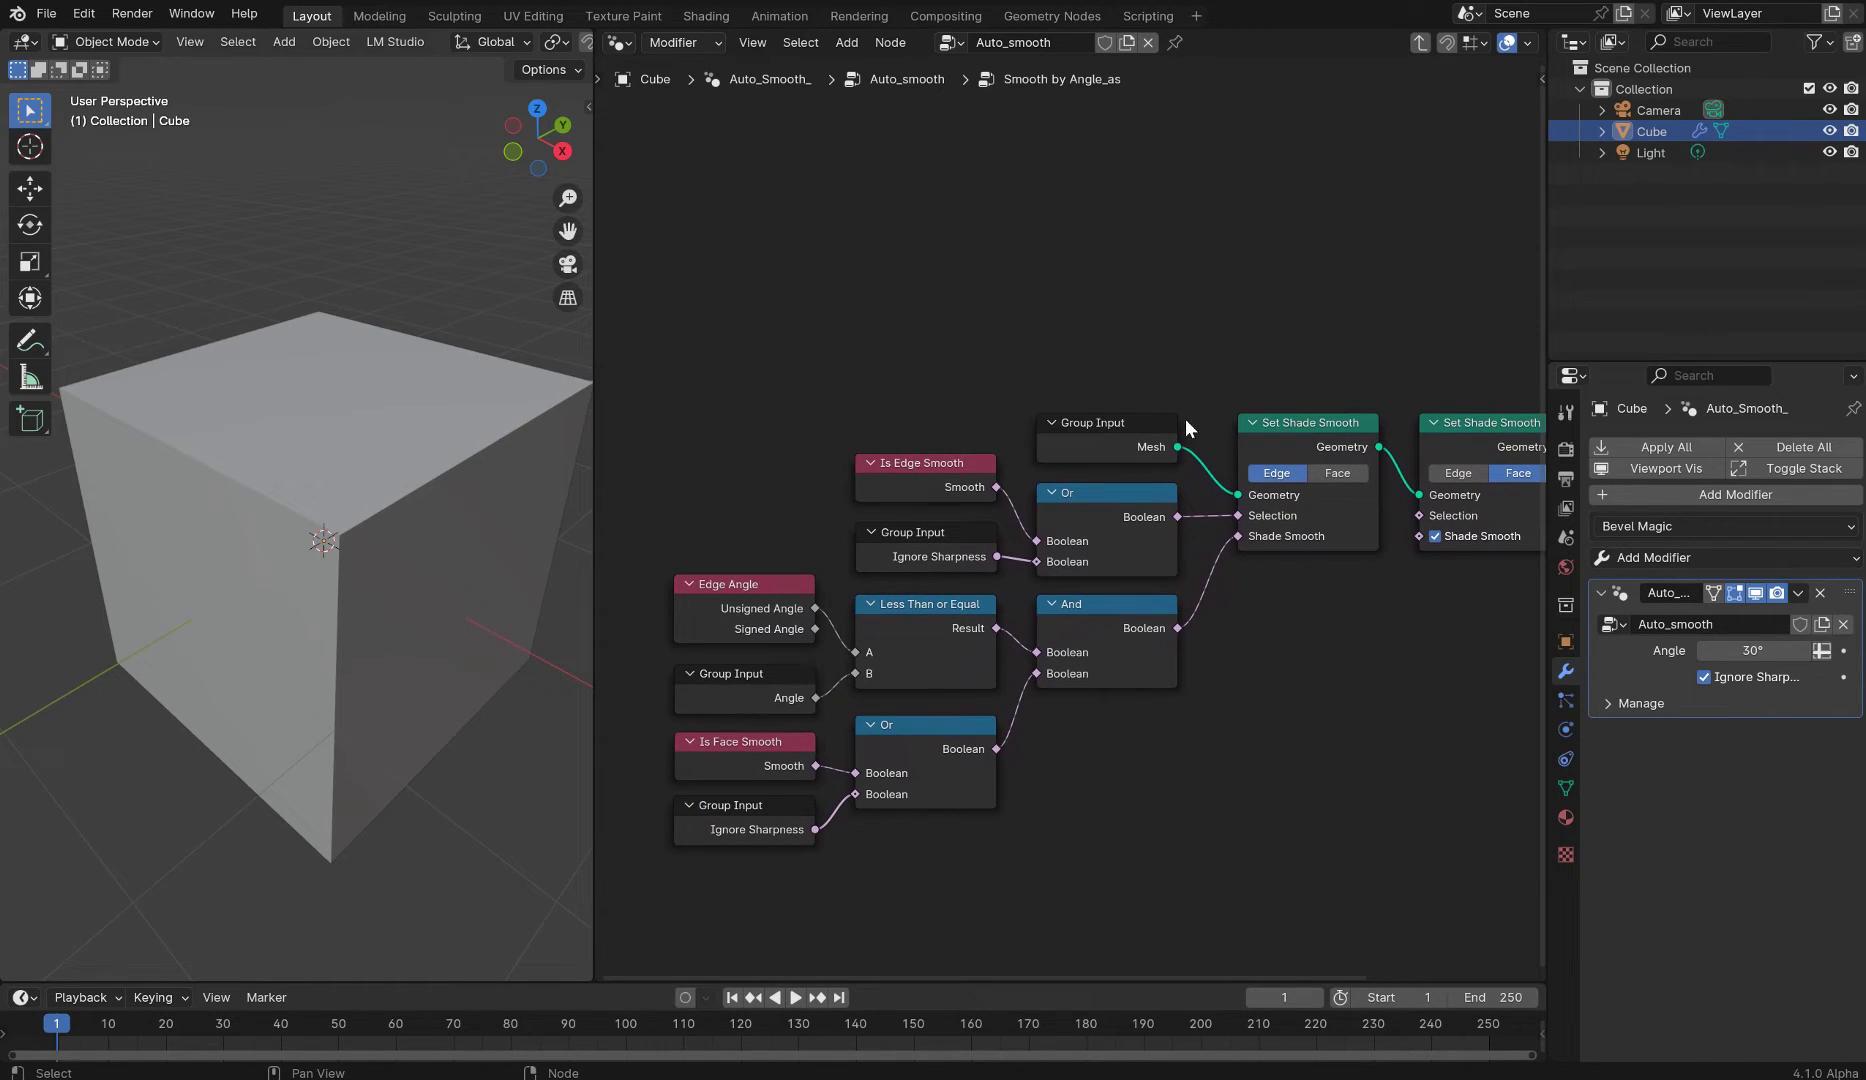
- Turn the enlarged bottom area into a Geometry Node Editor showing the Auto_smooth node group
drag(137, 983, 206, 622)
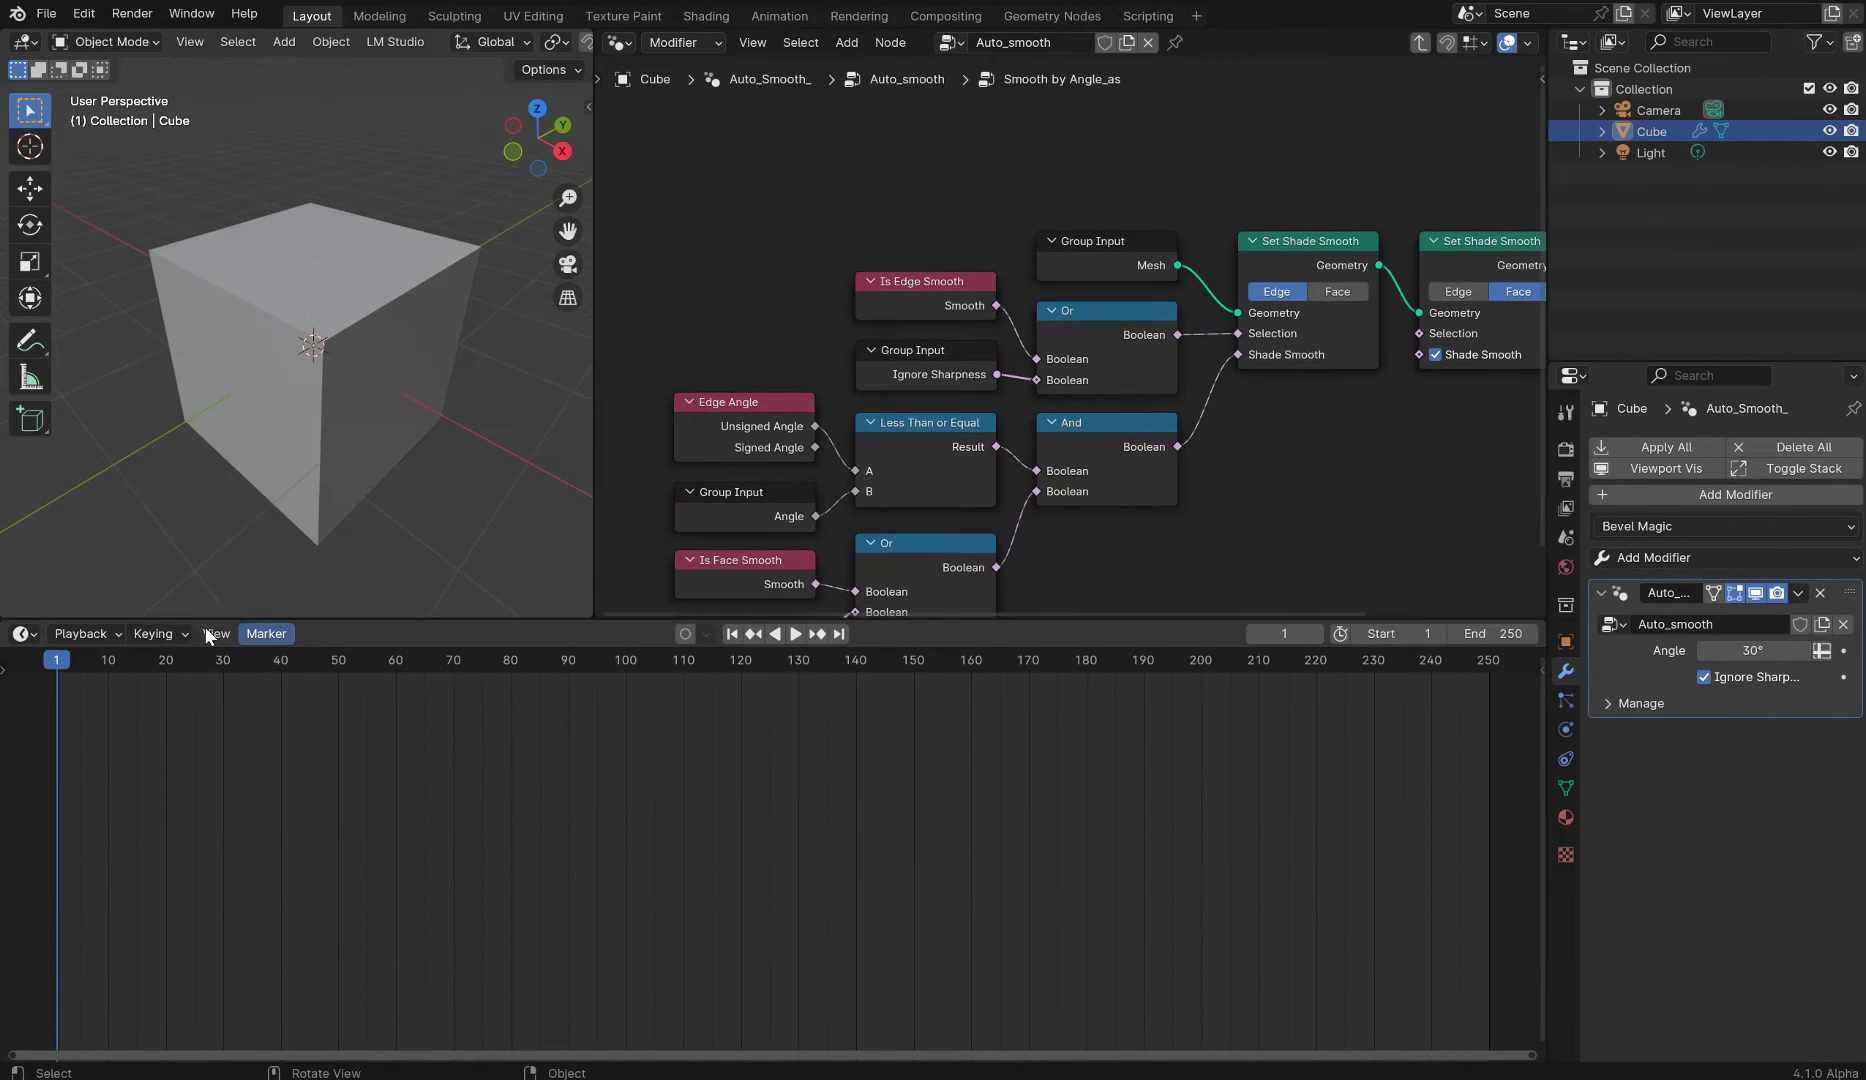
click(26, 634)
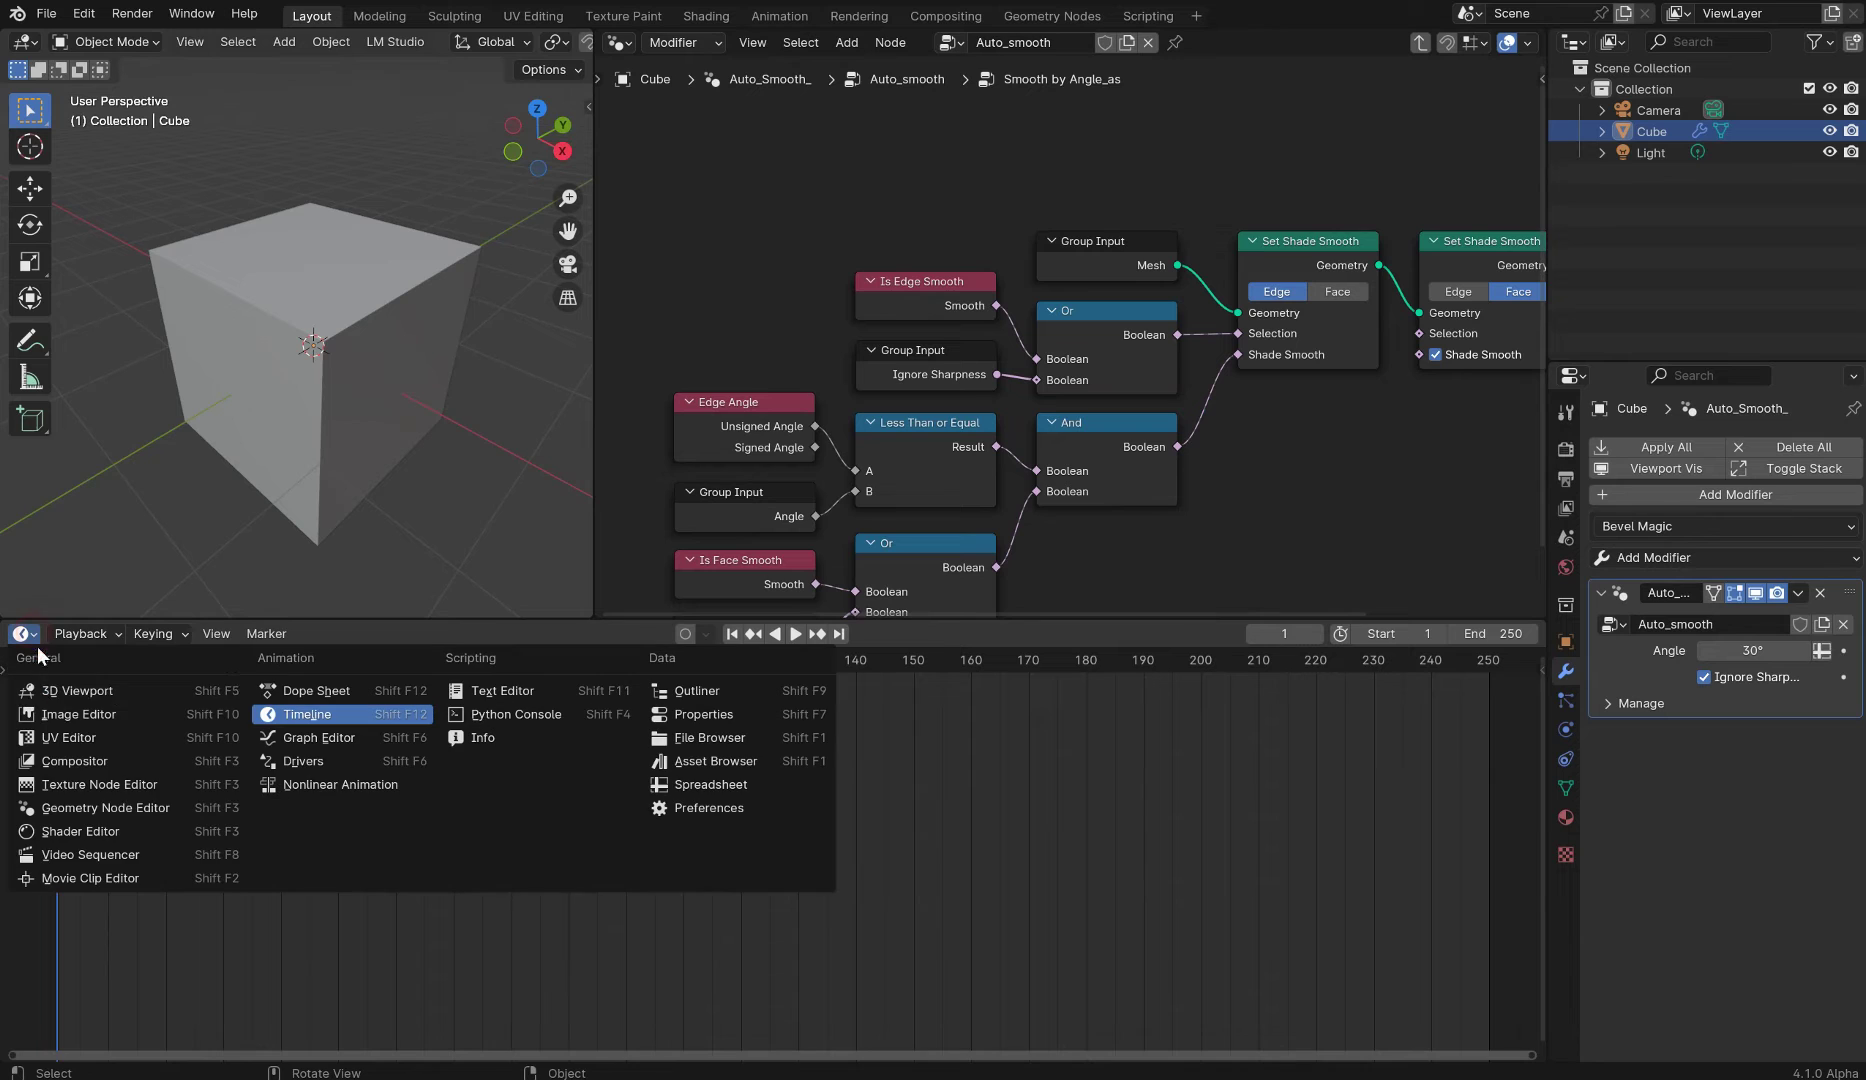
click(90, 810)
click(106, 636)
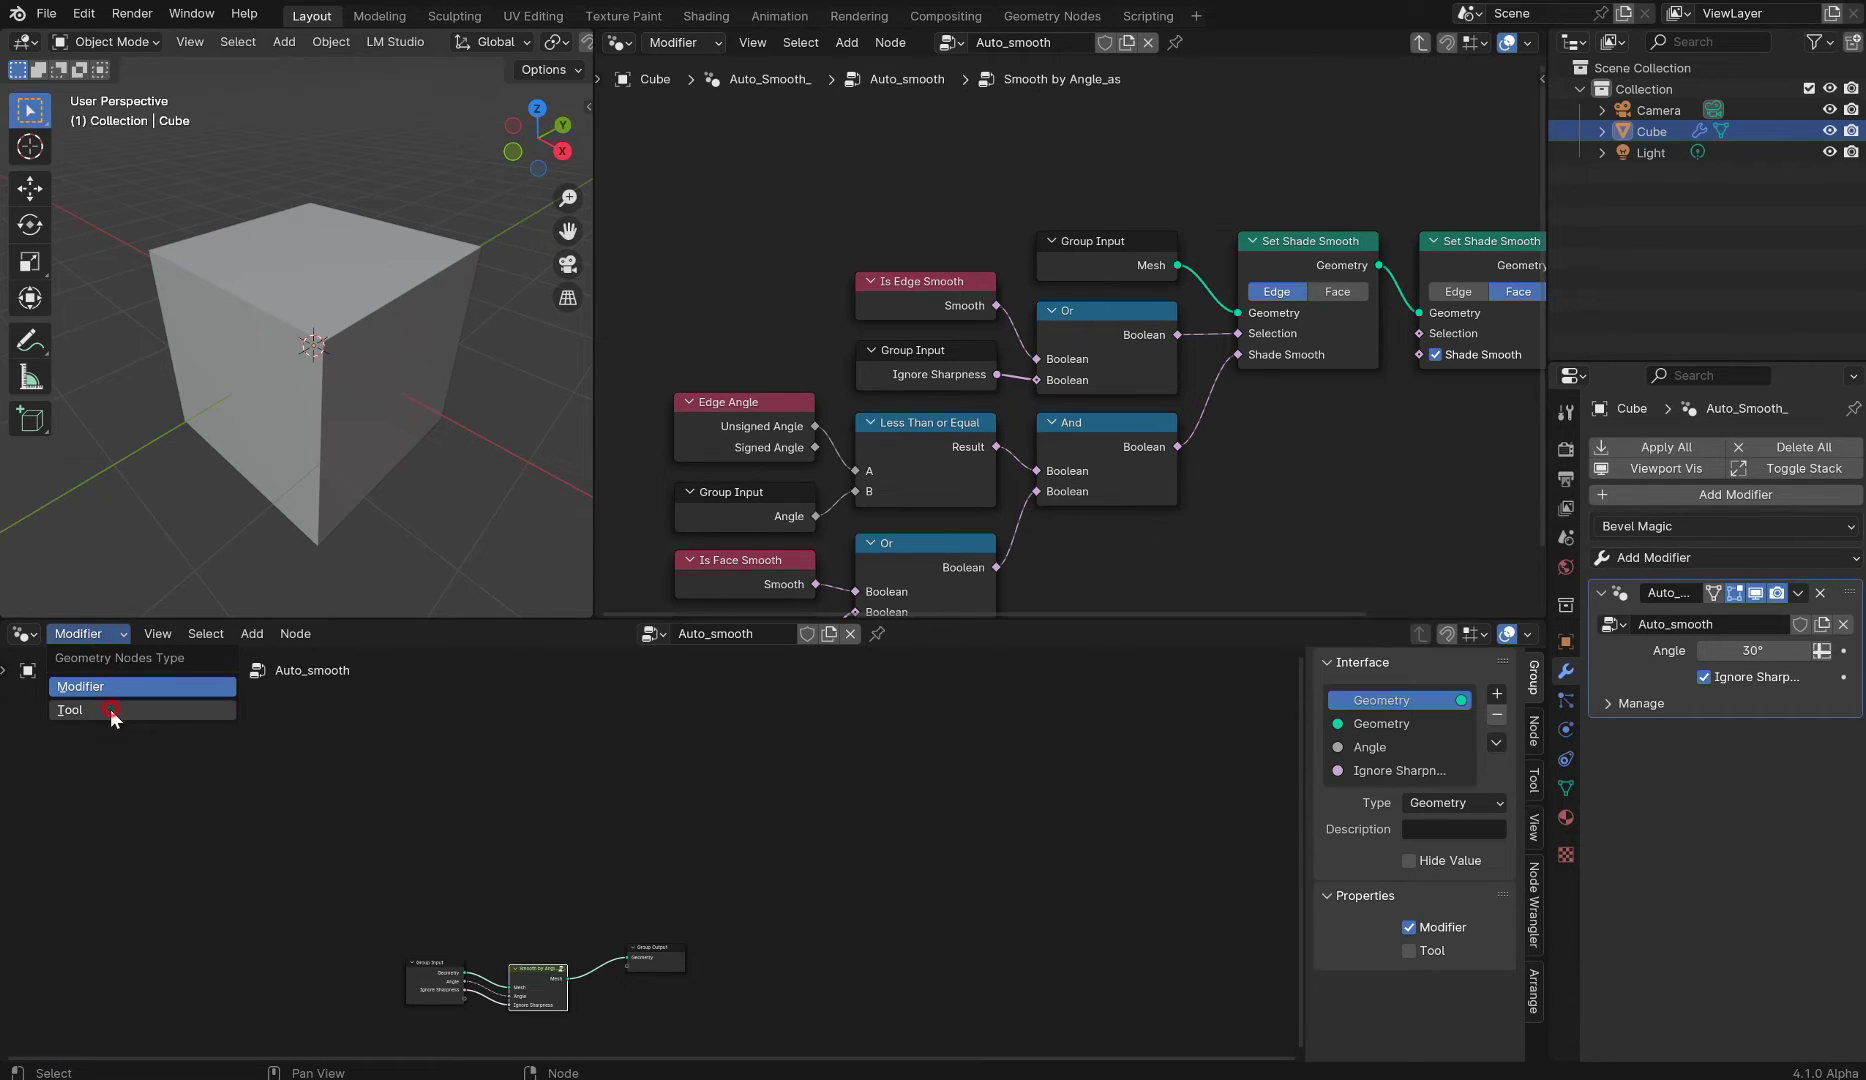
click(110, 711)
click(95, 634)
click(104, 684)
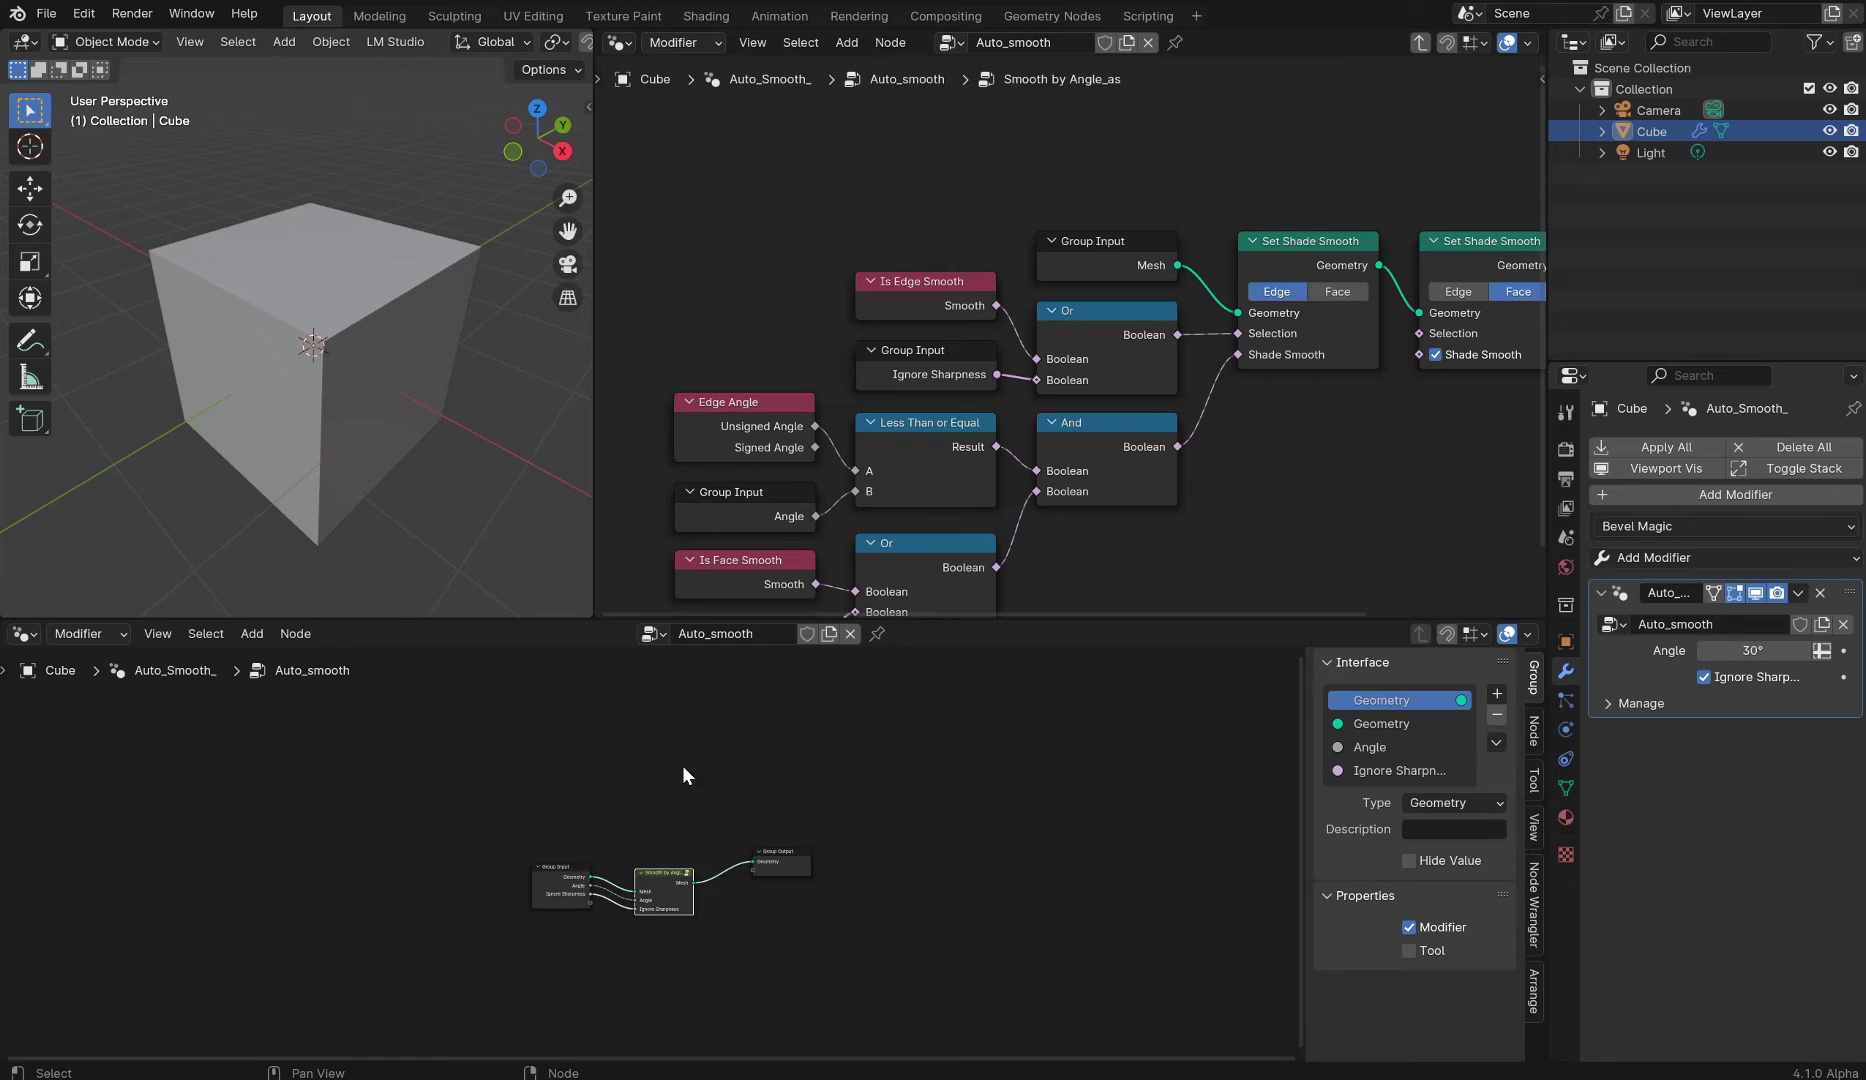
- Join the editor areas back, exit to the Auto_smooth top-level tree and show Object properties
drag(695, 893, 710, 856)
right_click(642, 617)
click(634, 666)
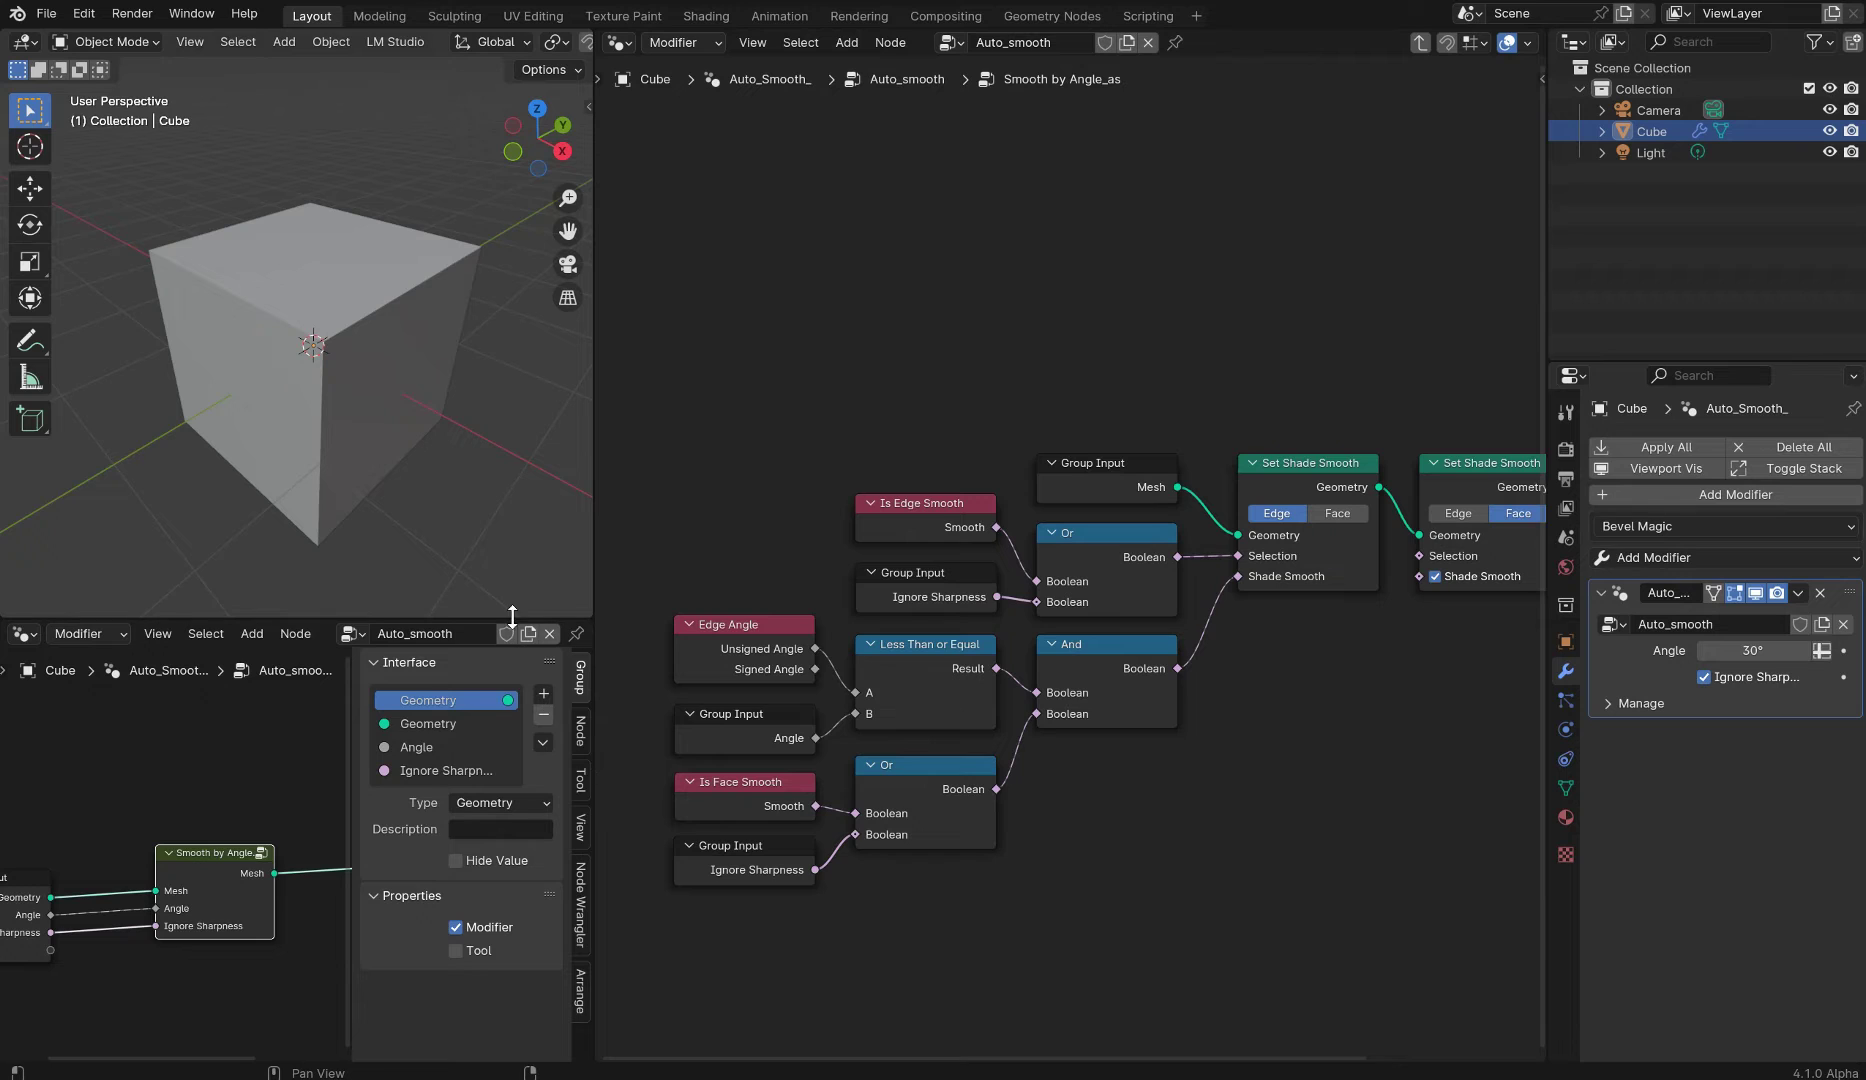
right_click(512, 617)
click(445, 666)
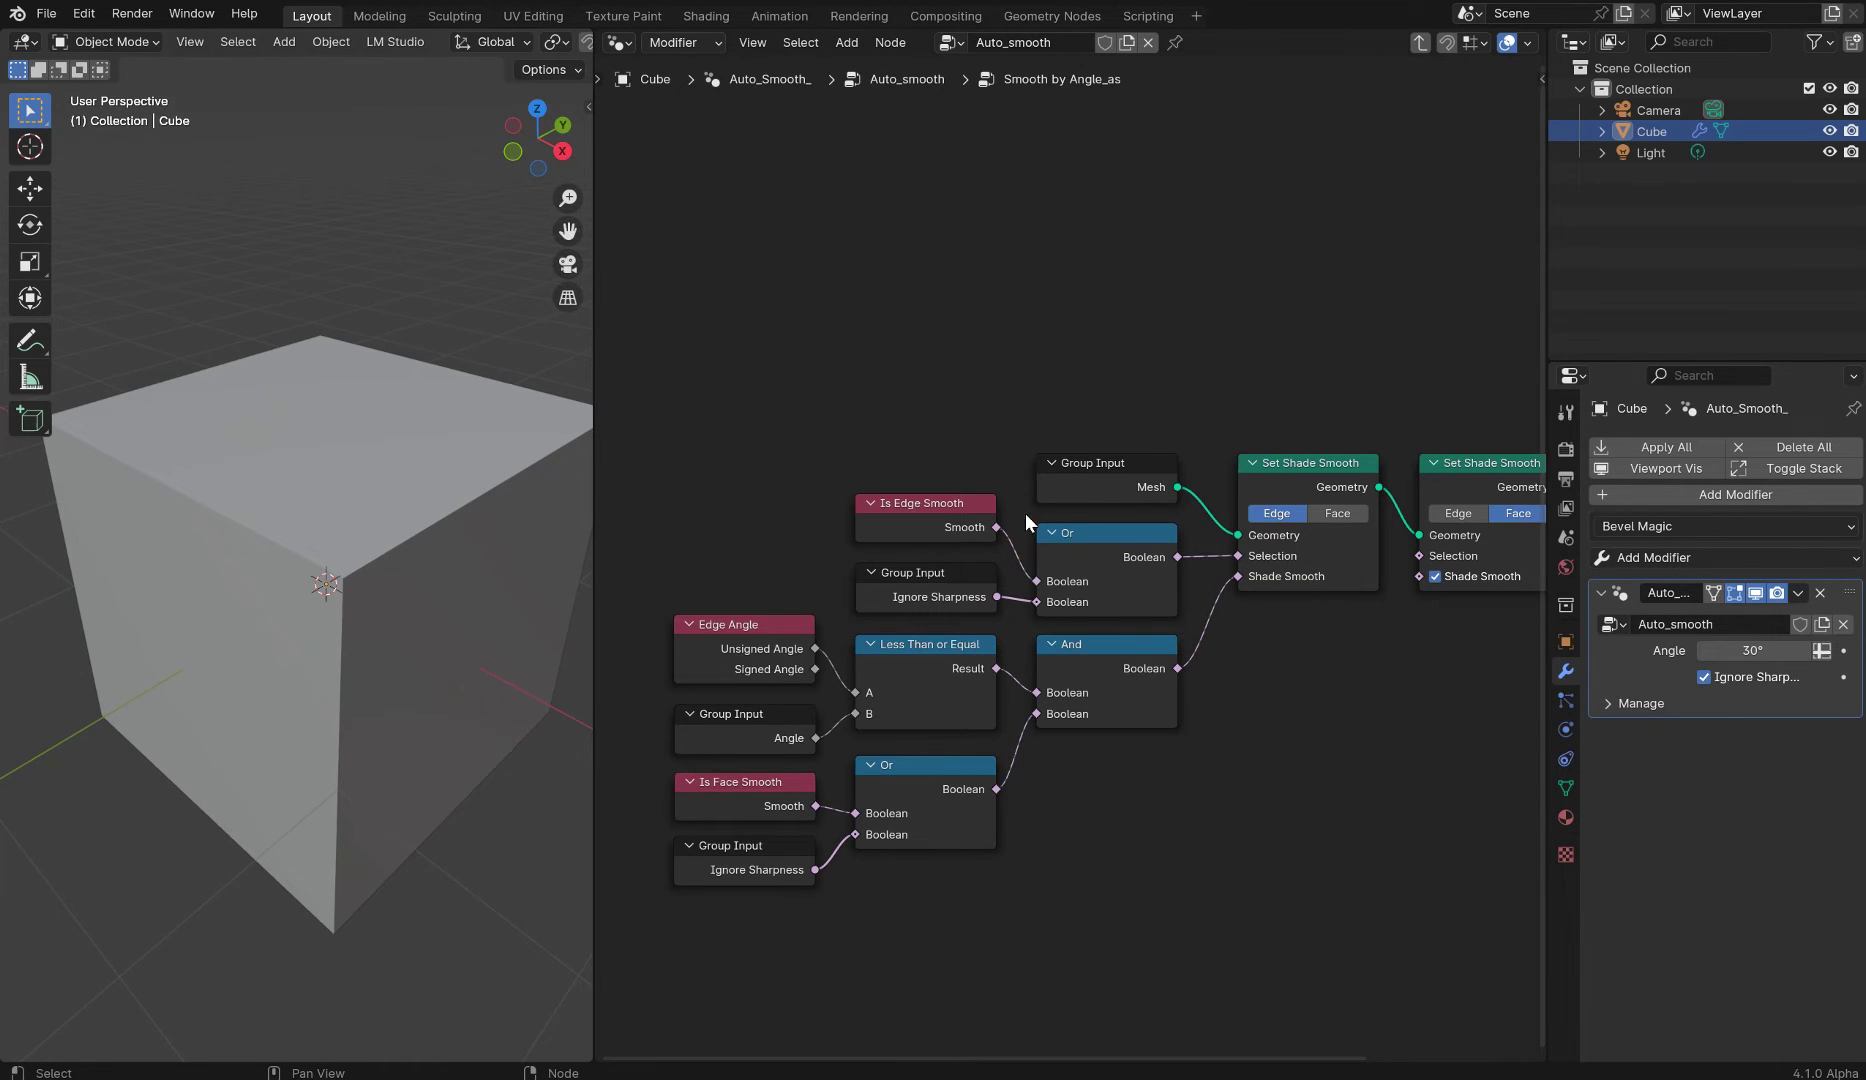
key(Tab)
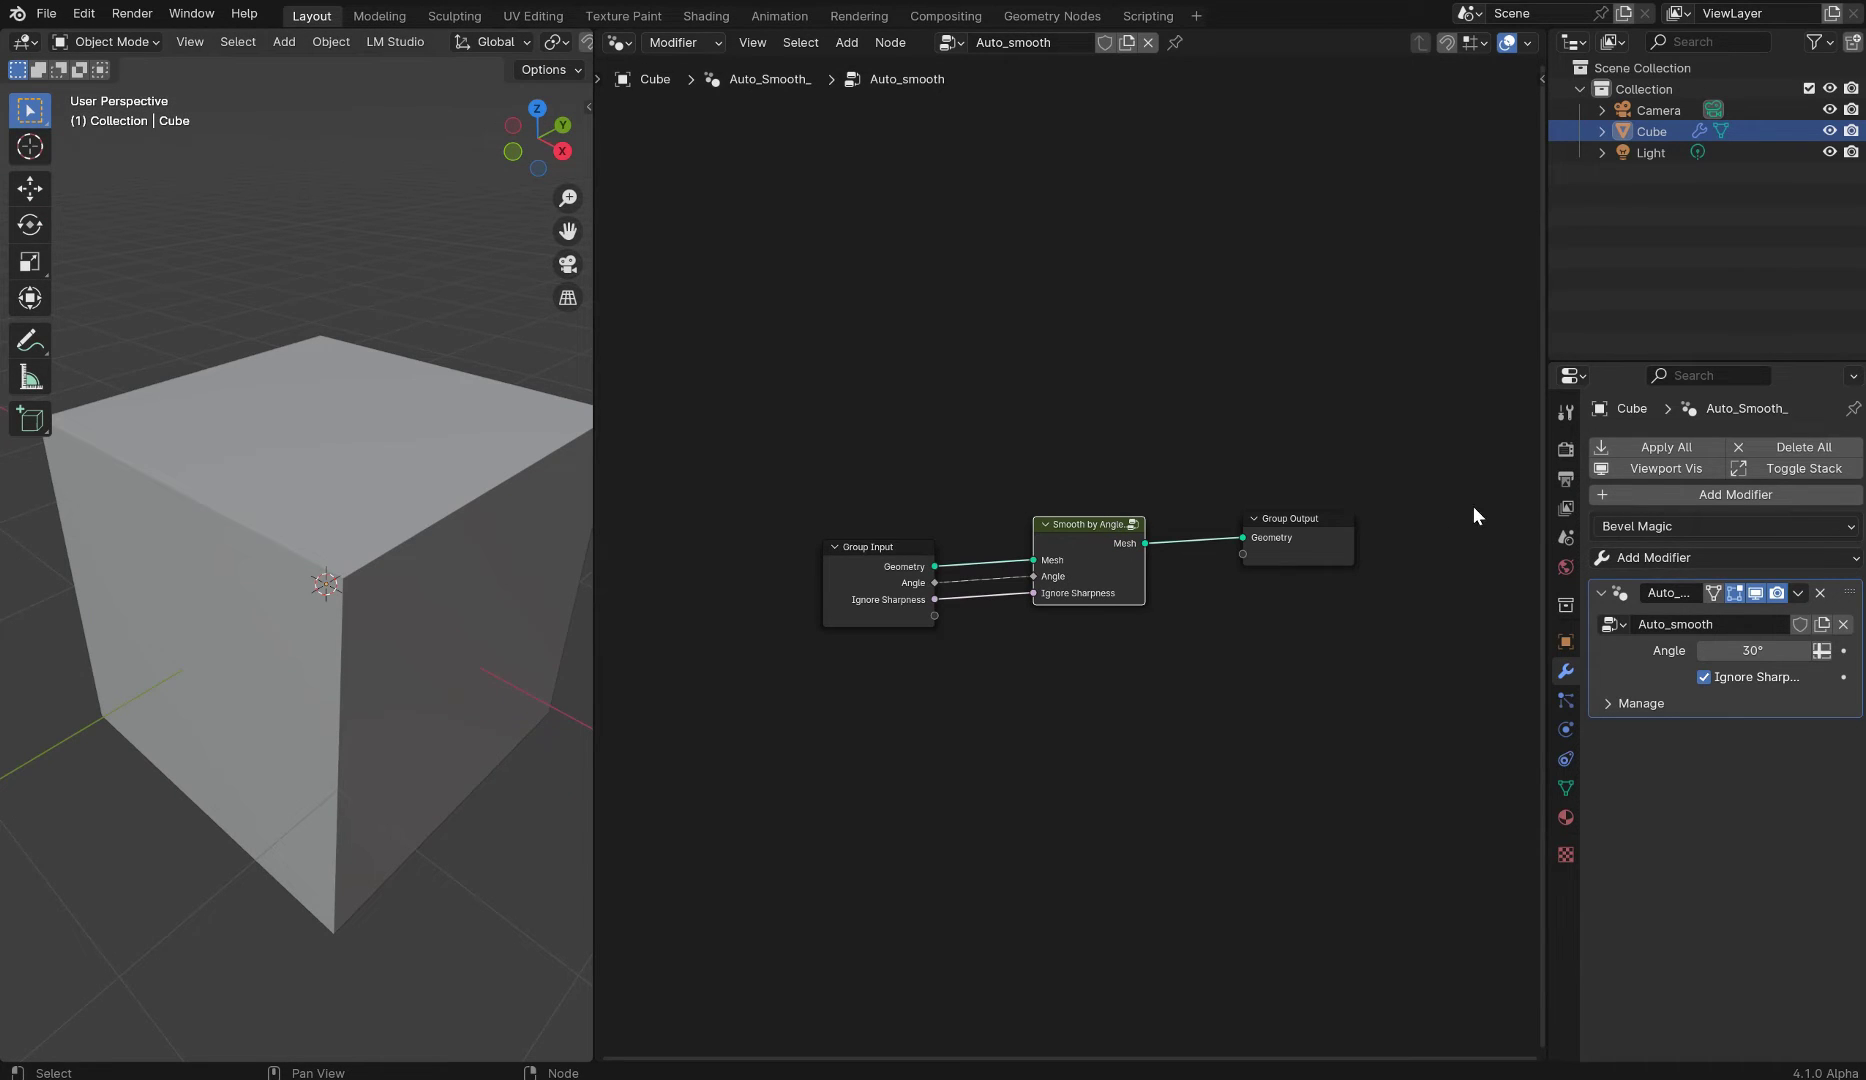
click(1567, 642)
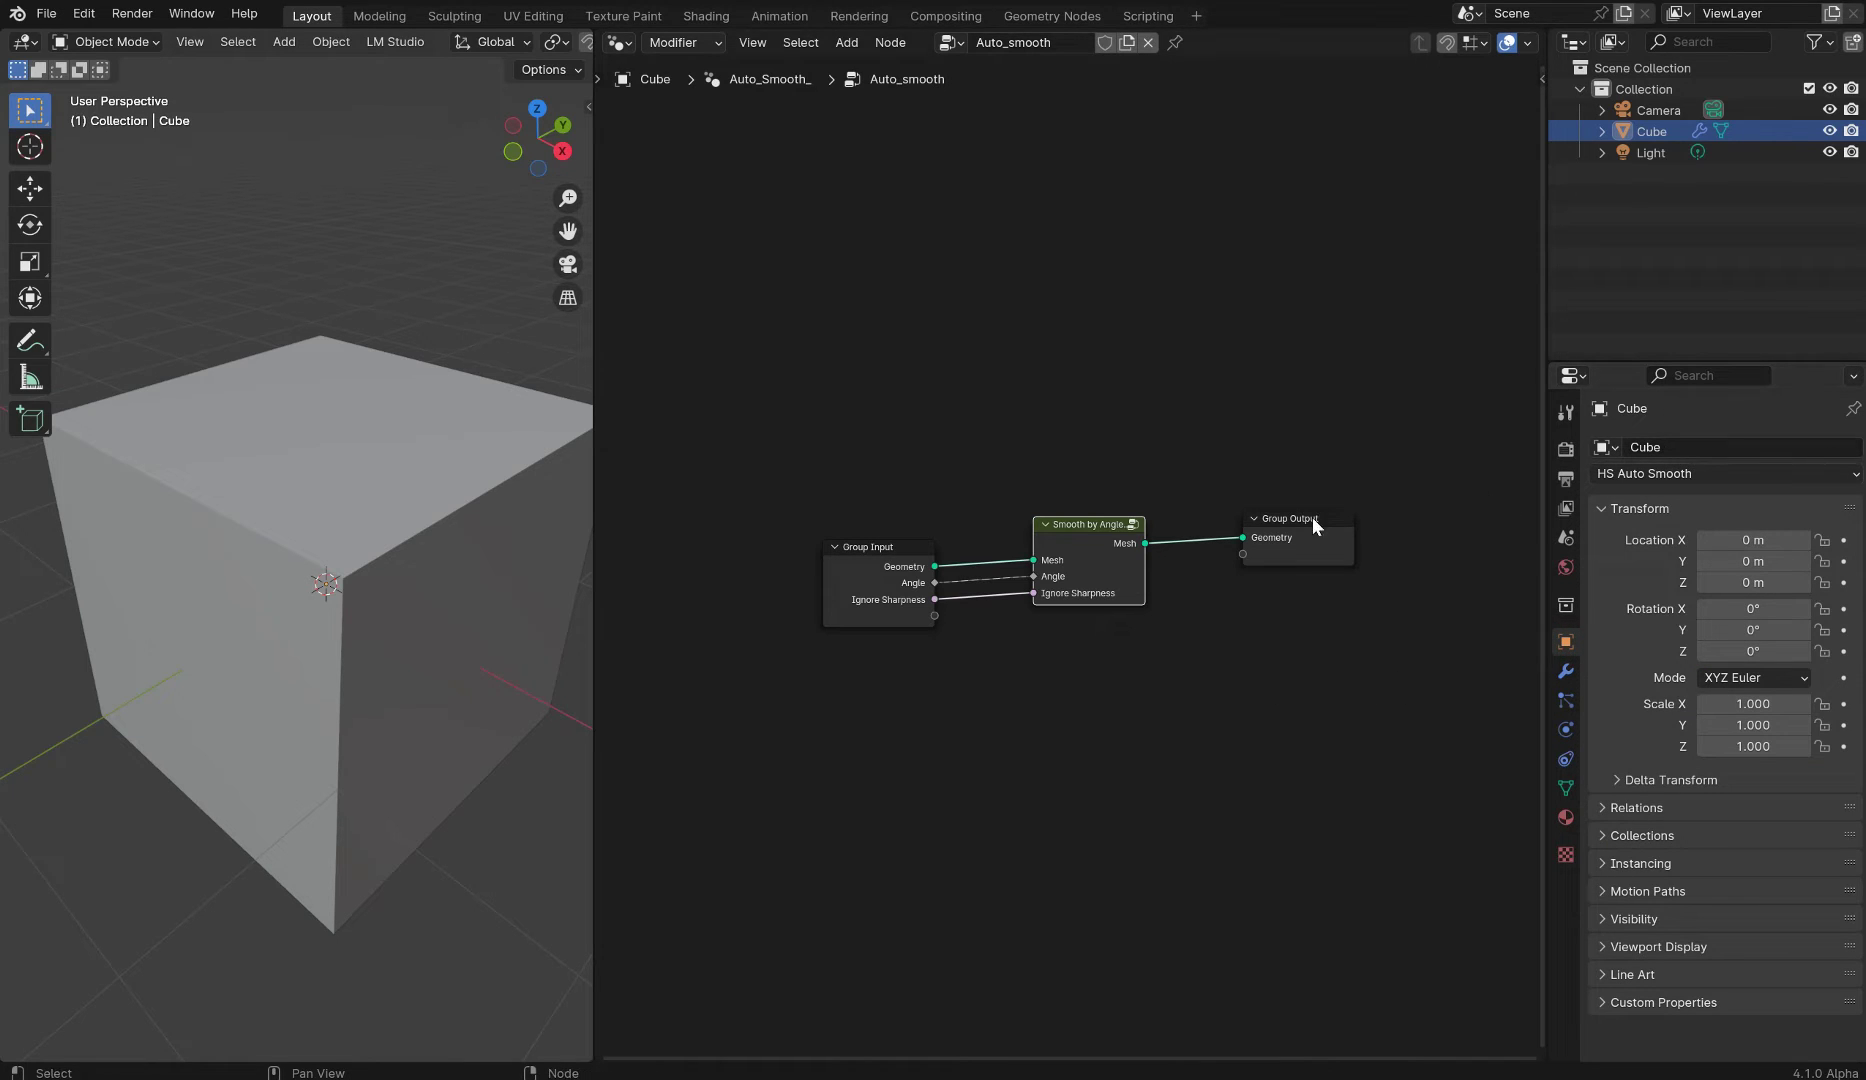
- Unlink the Auto_smooth node tree, select the cube and add an Auto Smooth Geo node via HS Auto Smooth
click(1152, 42)
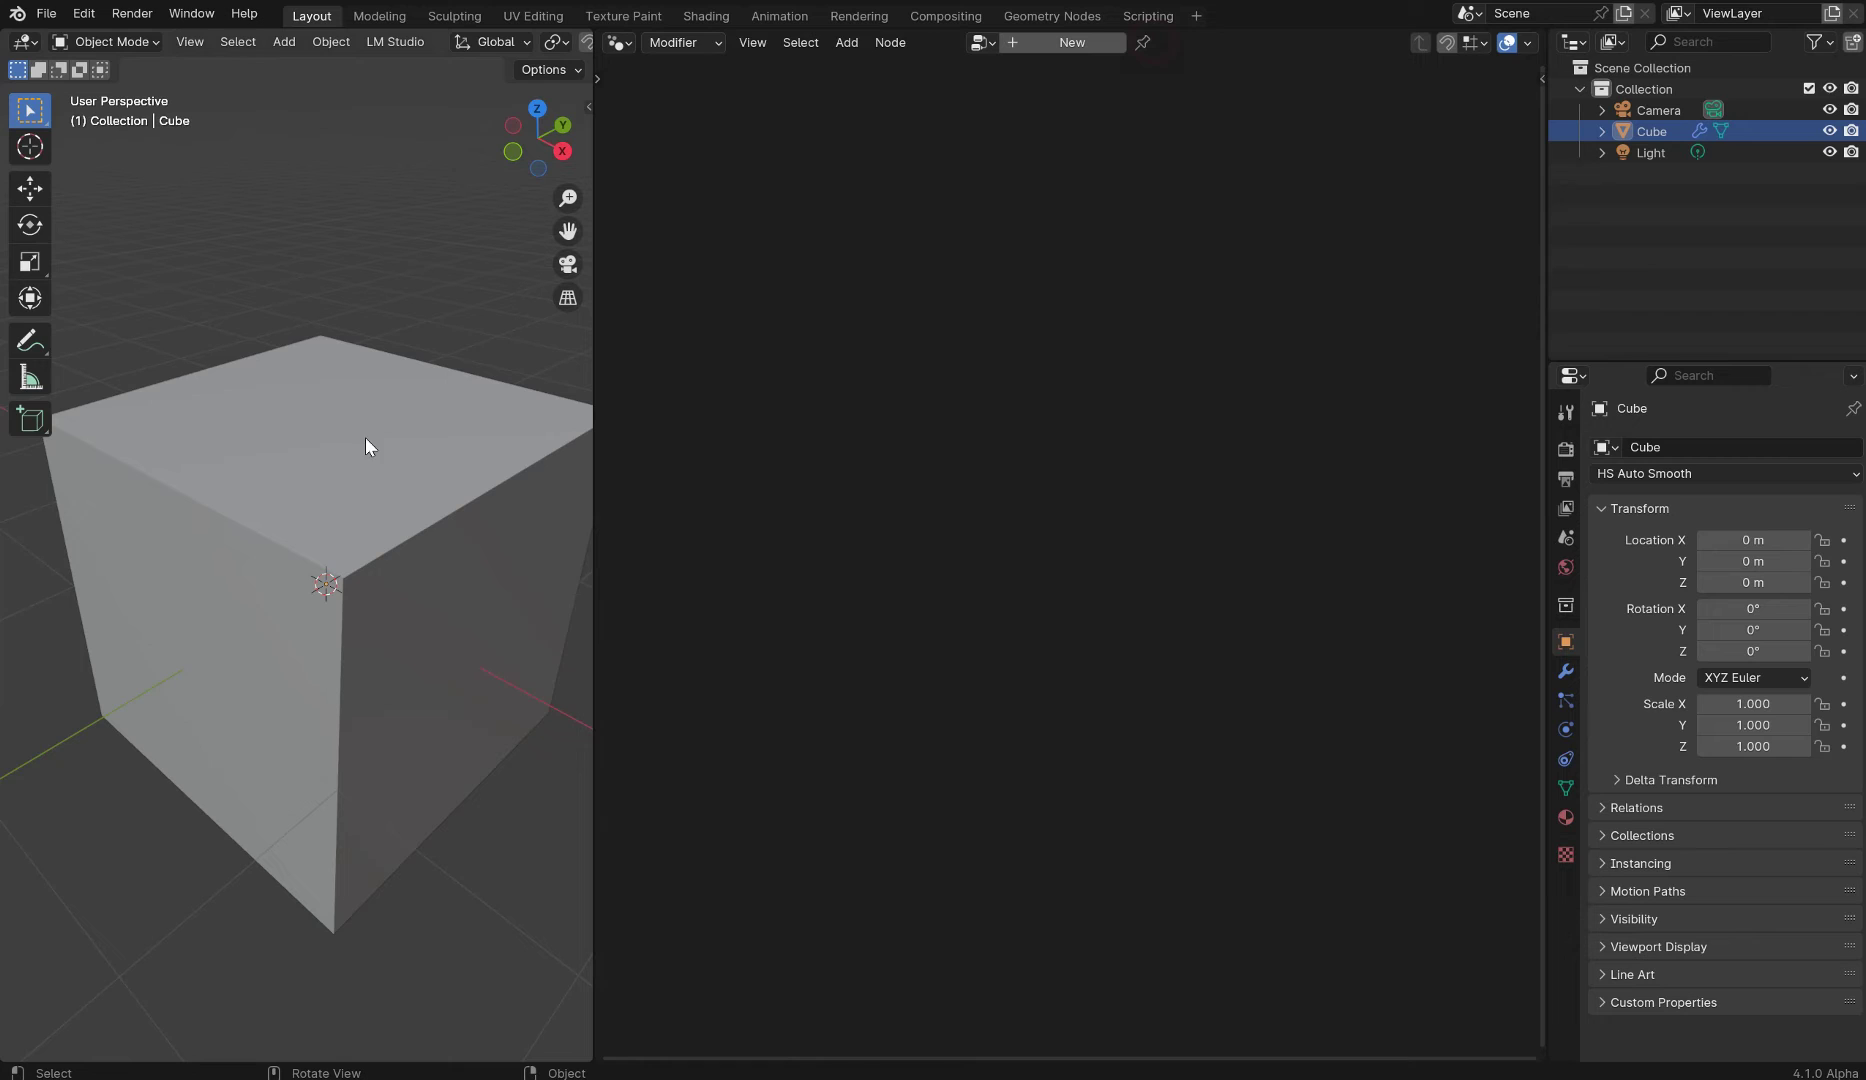
click(364, 450)
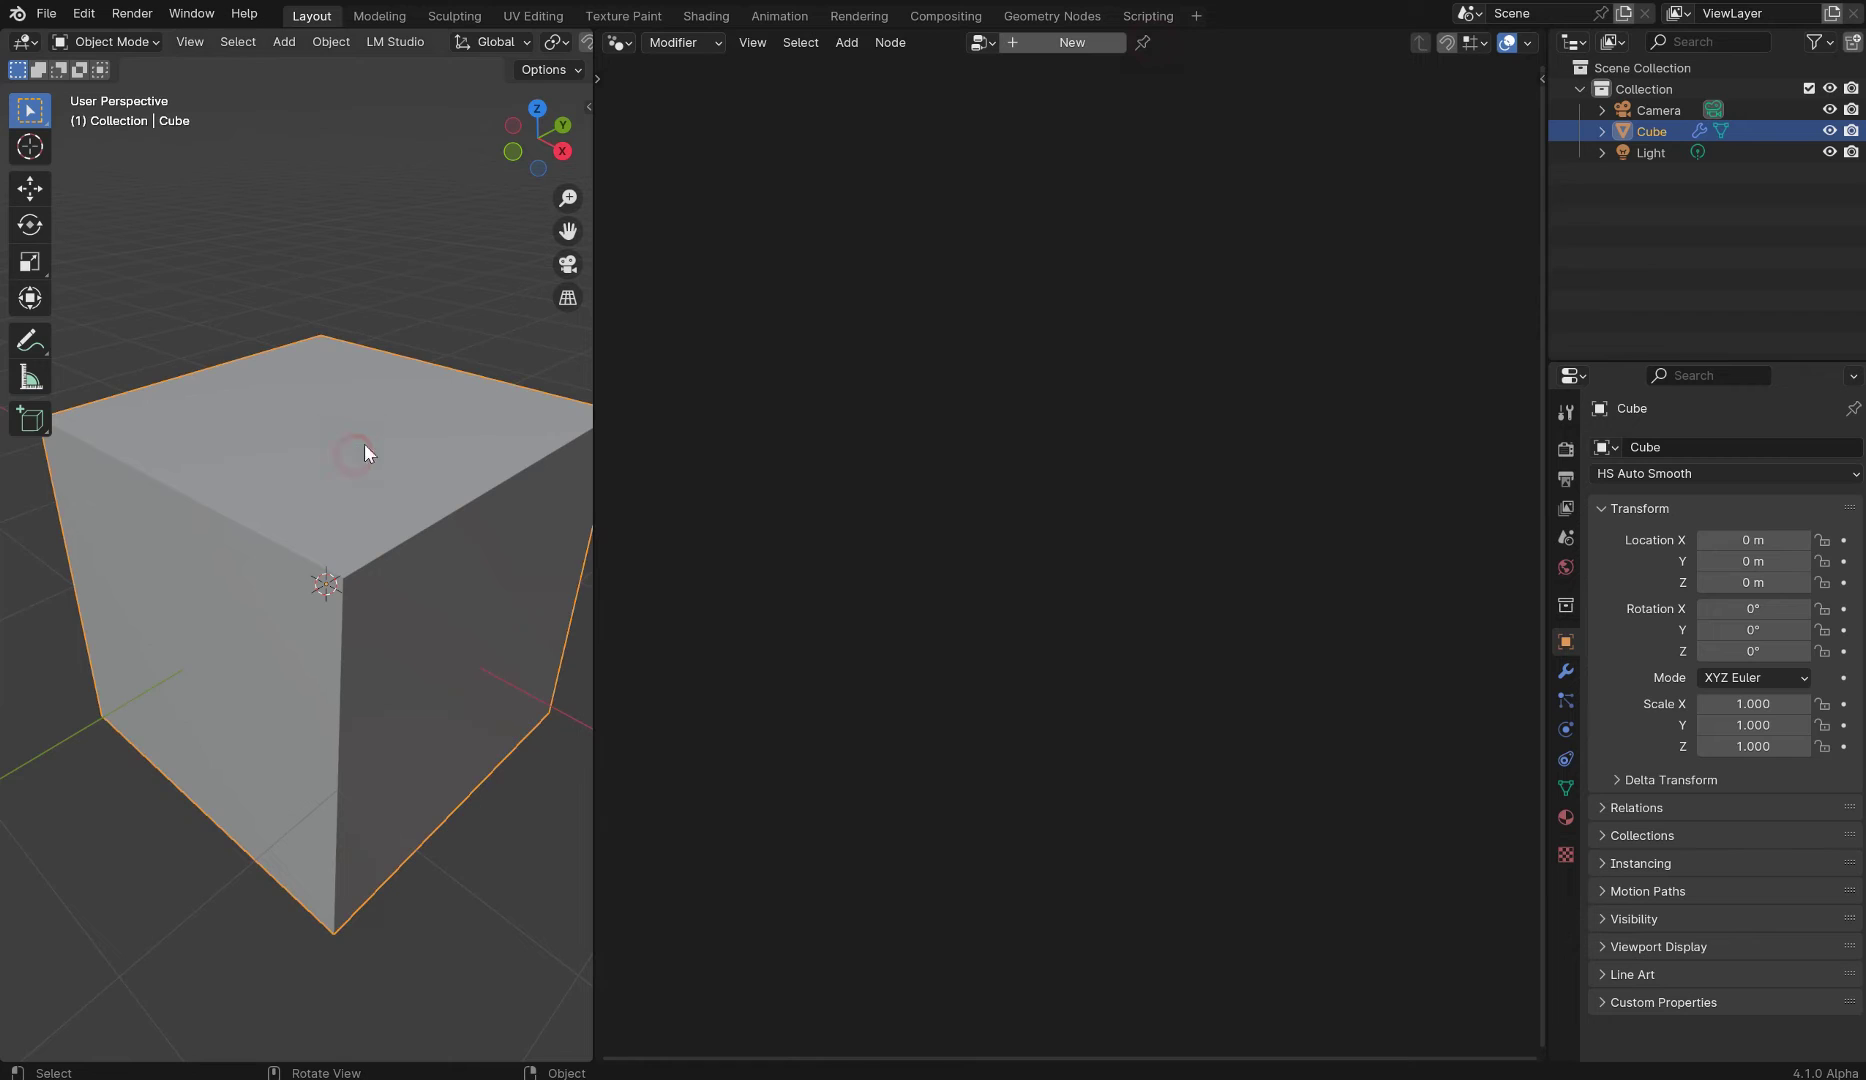
click(1716, 474)
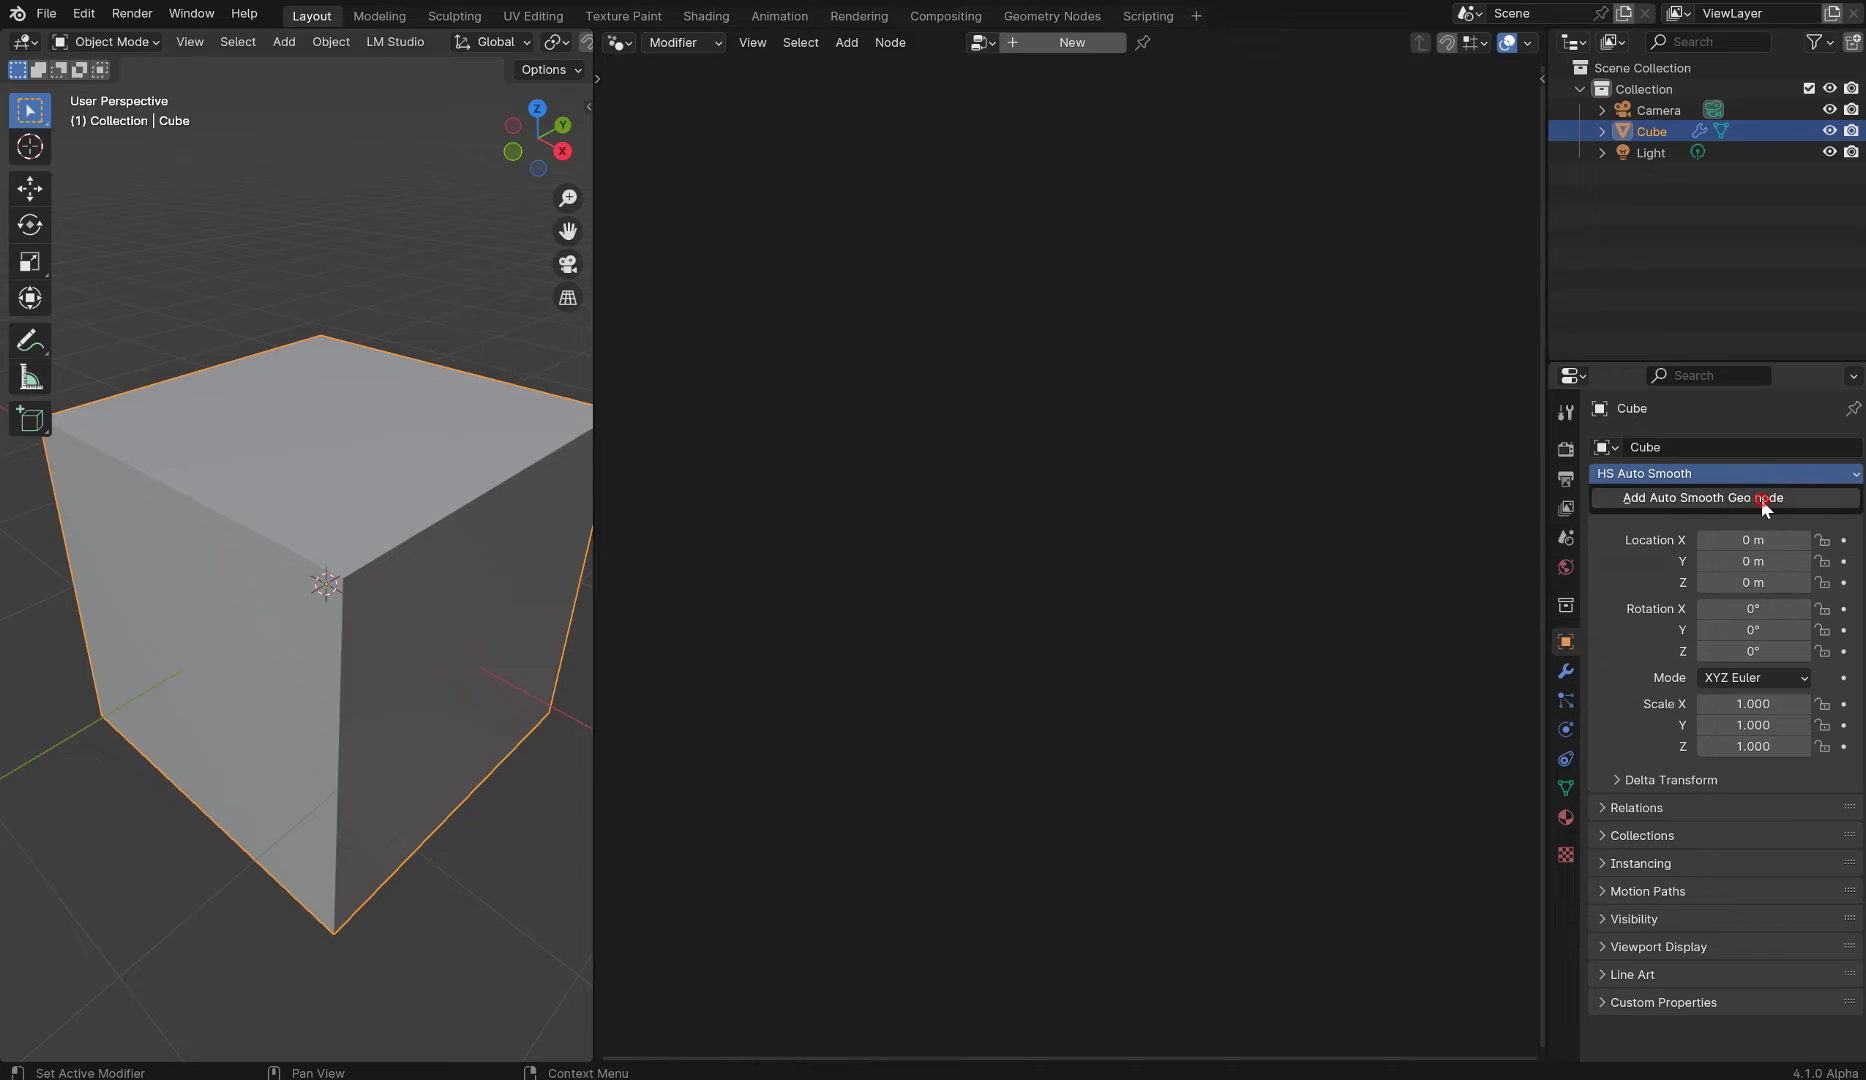
click(1761, 499)
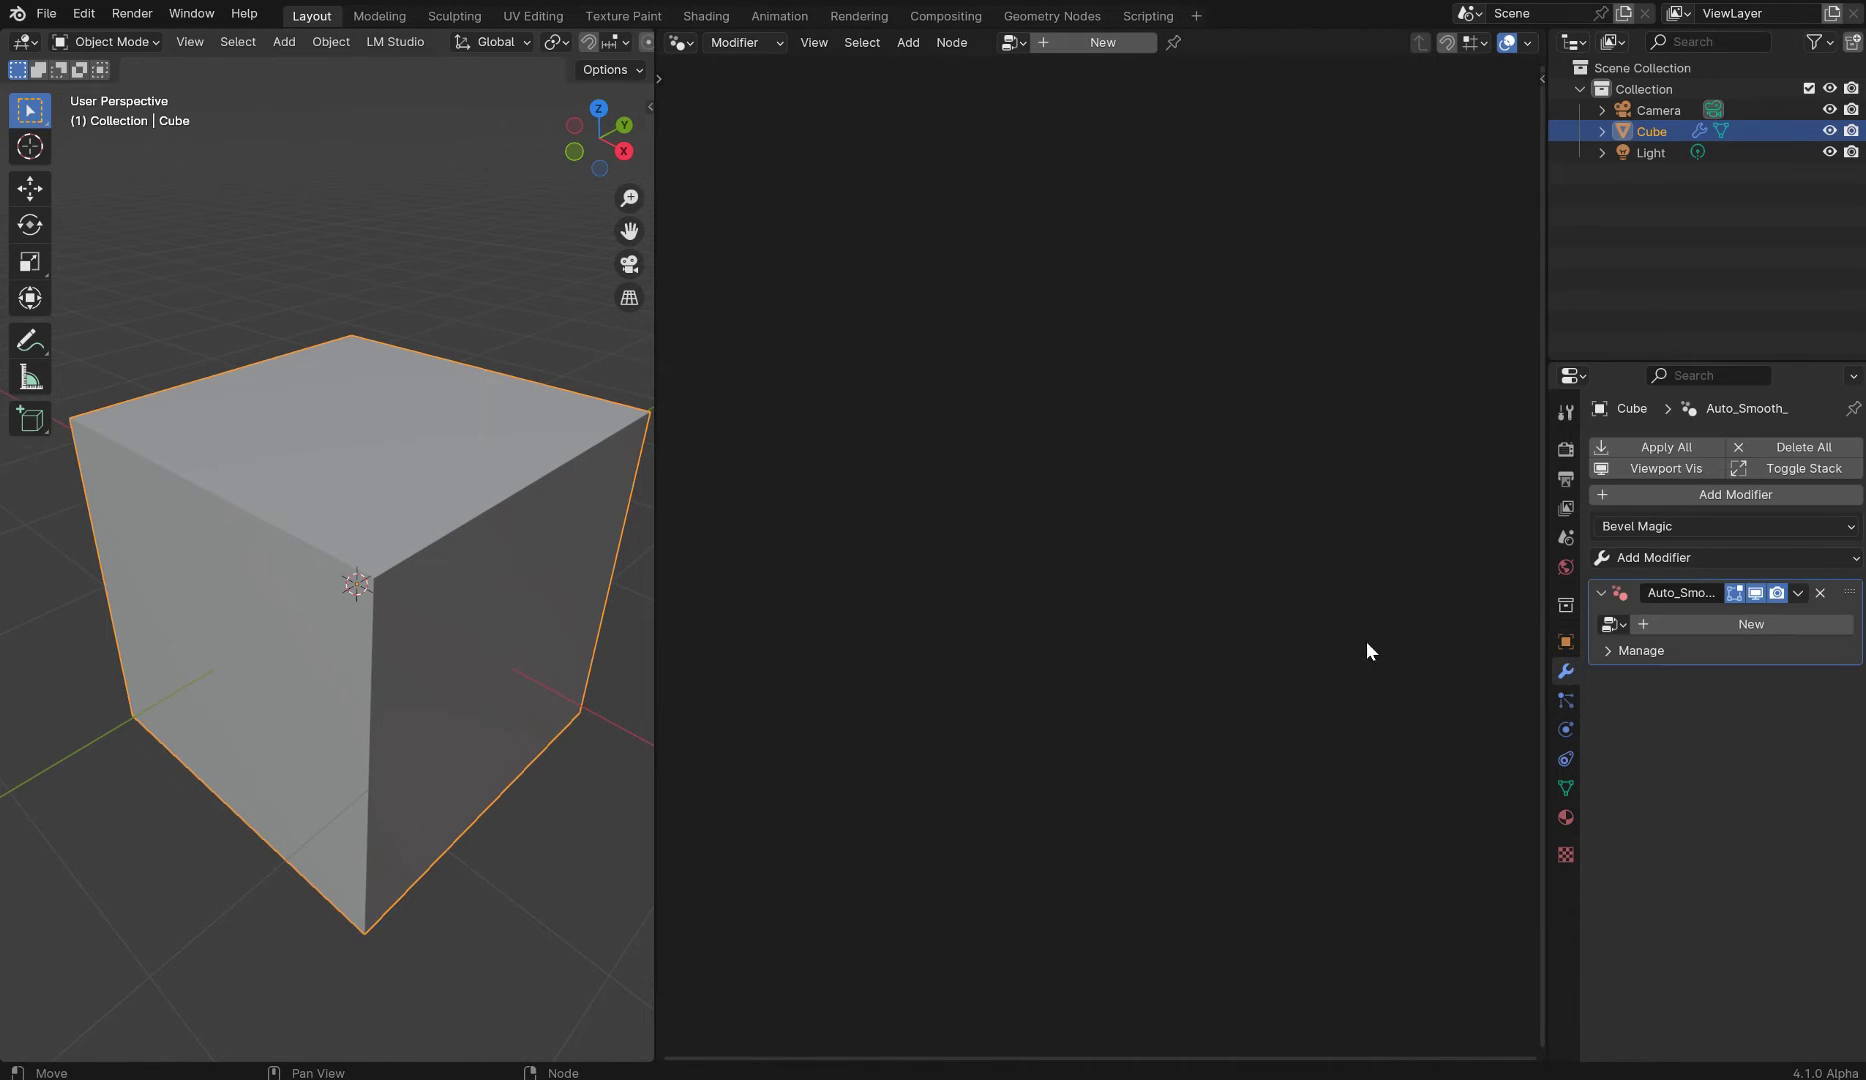
- Delete the empty modifier and add a fresh Auto Smooth Geo node setup from HS Auto Smooth
click(1819, 593)
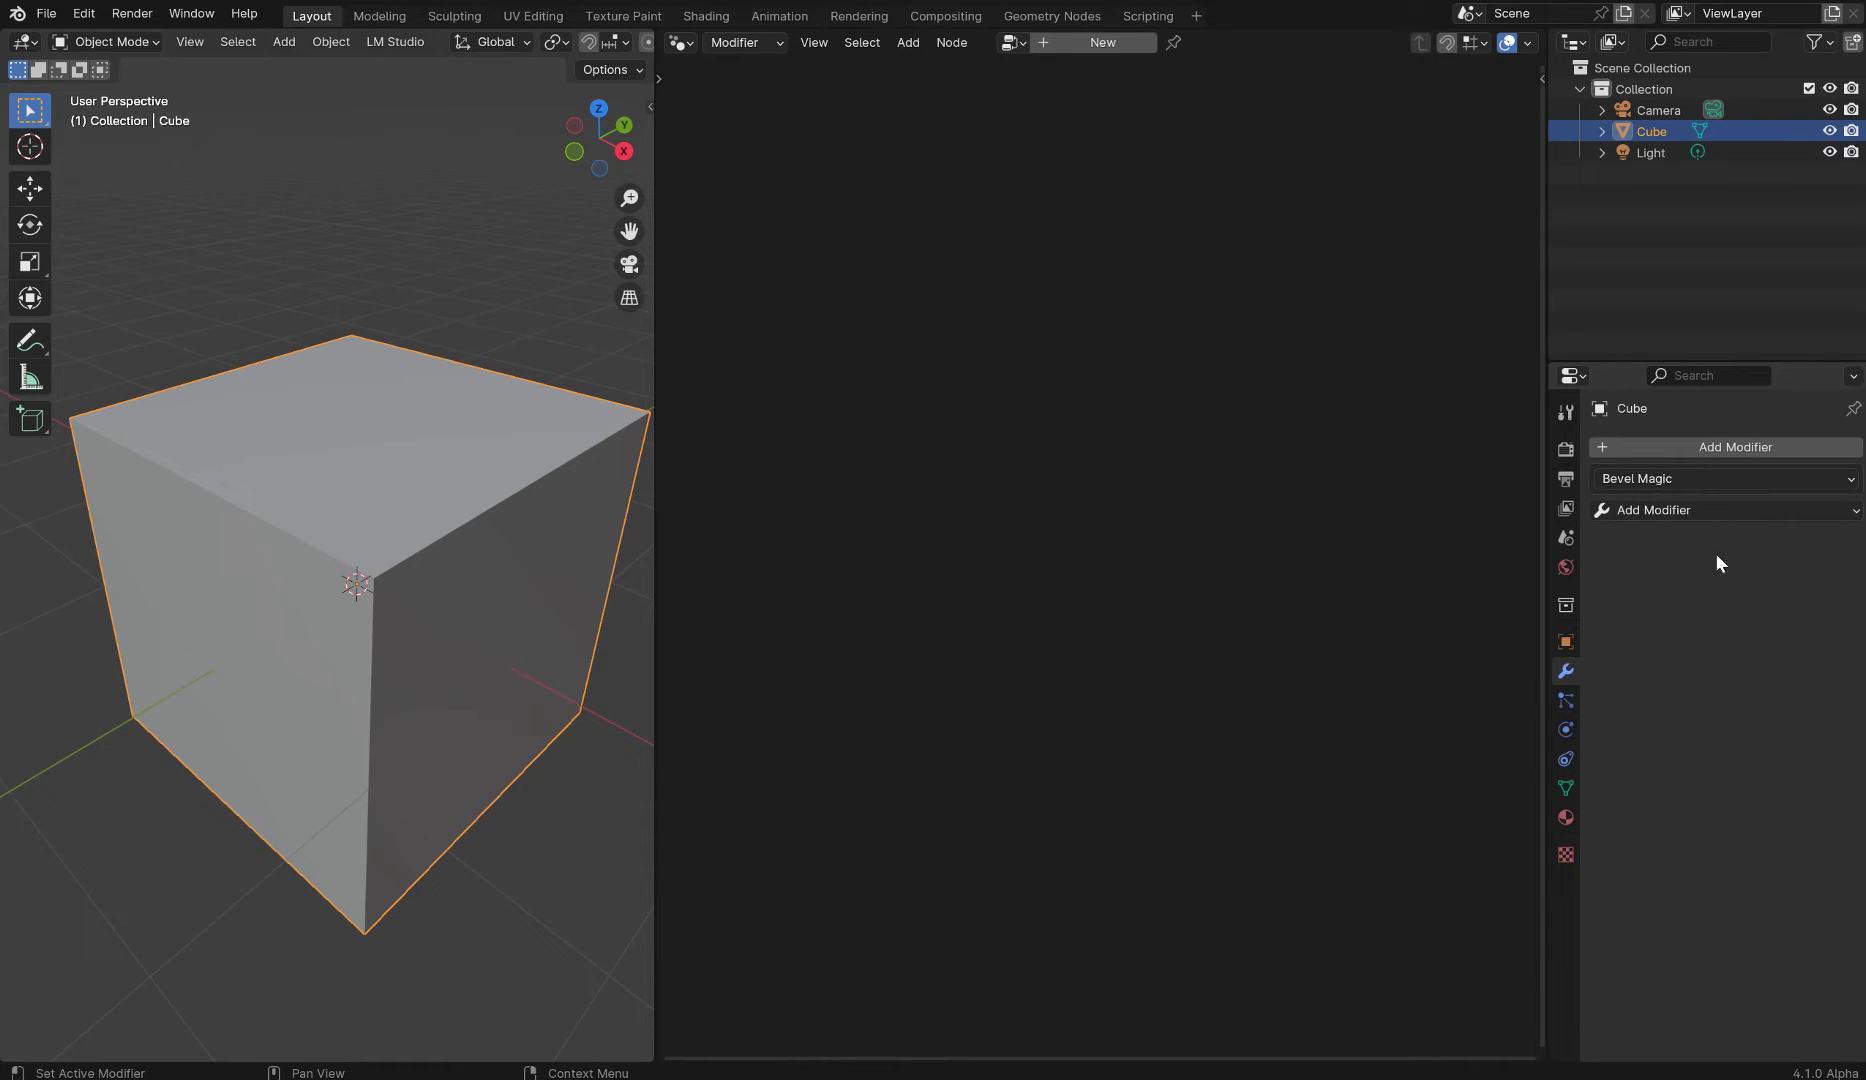
click(1566, 642)
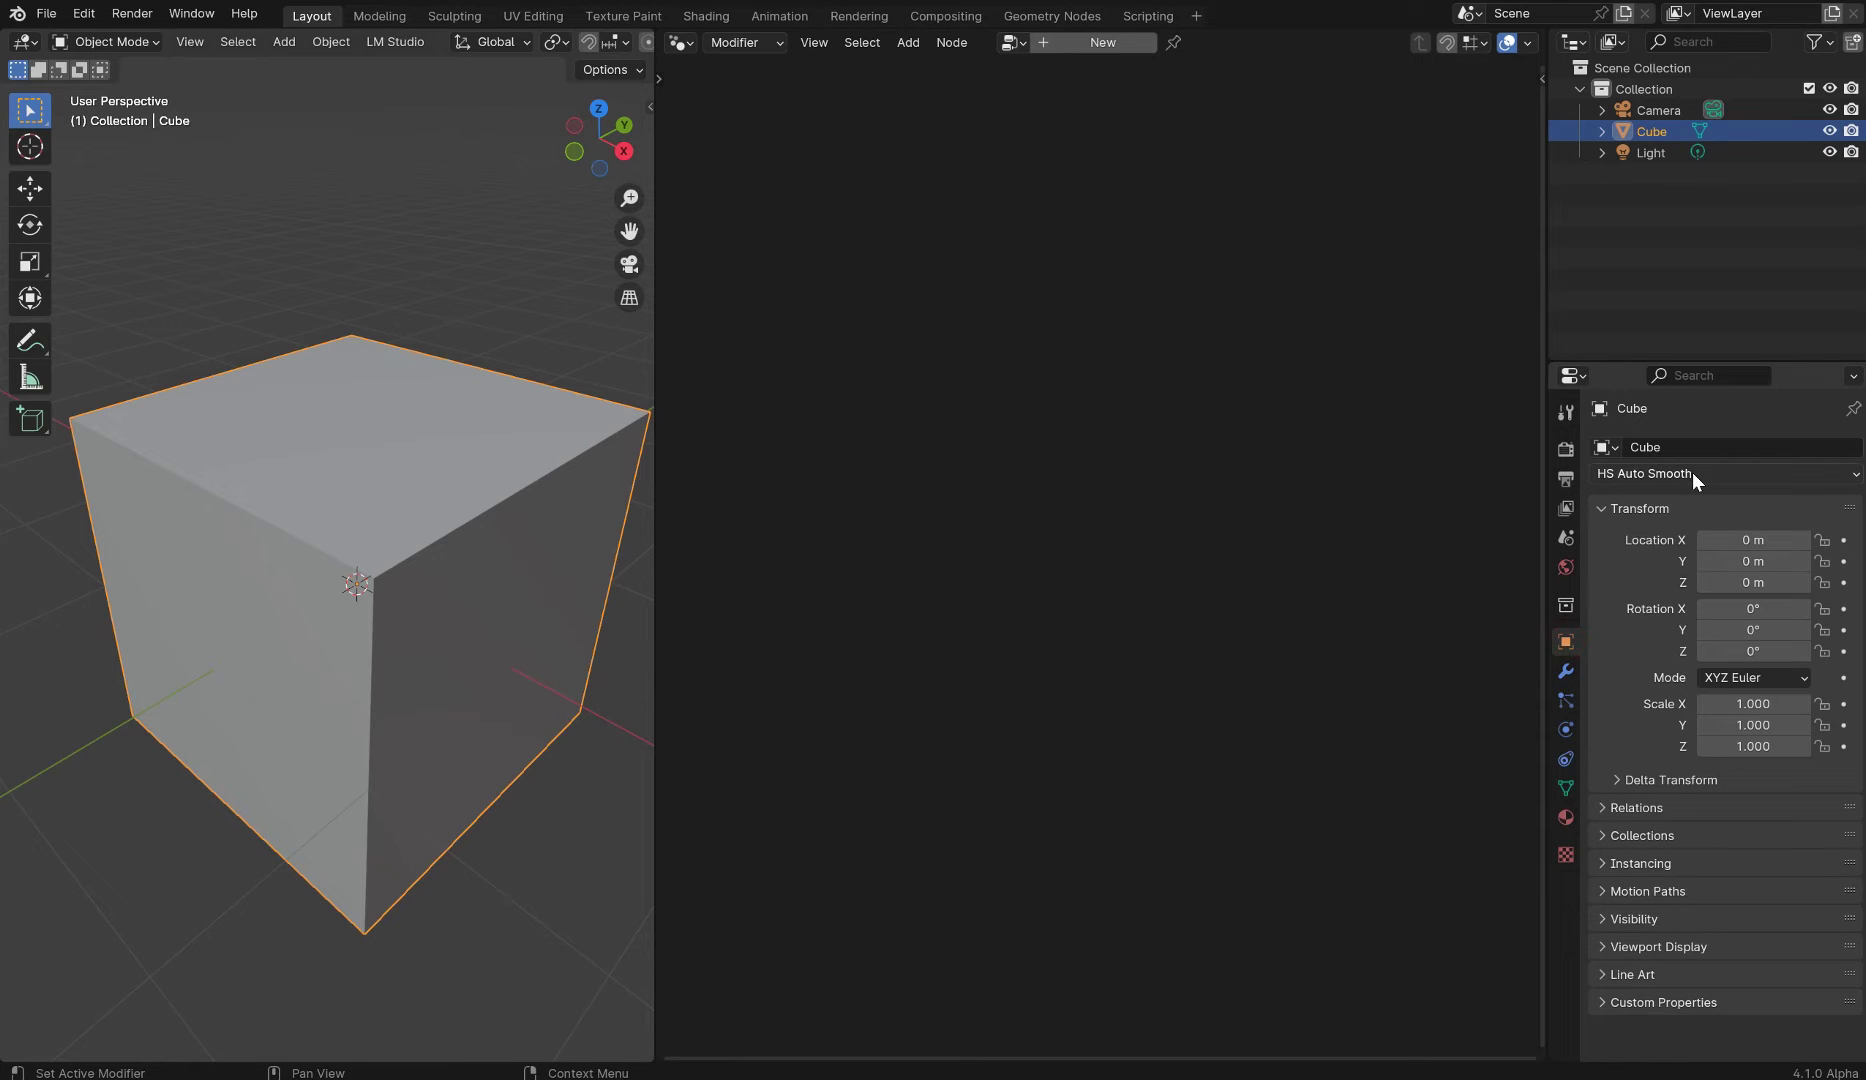
click(1693, 472)
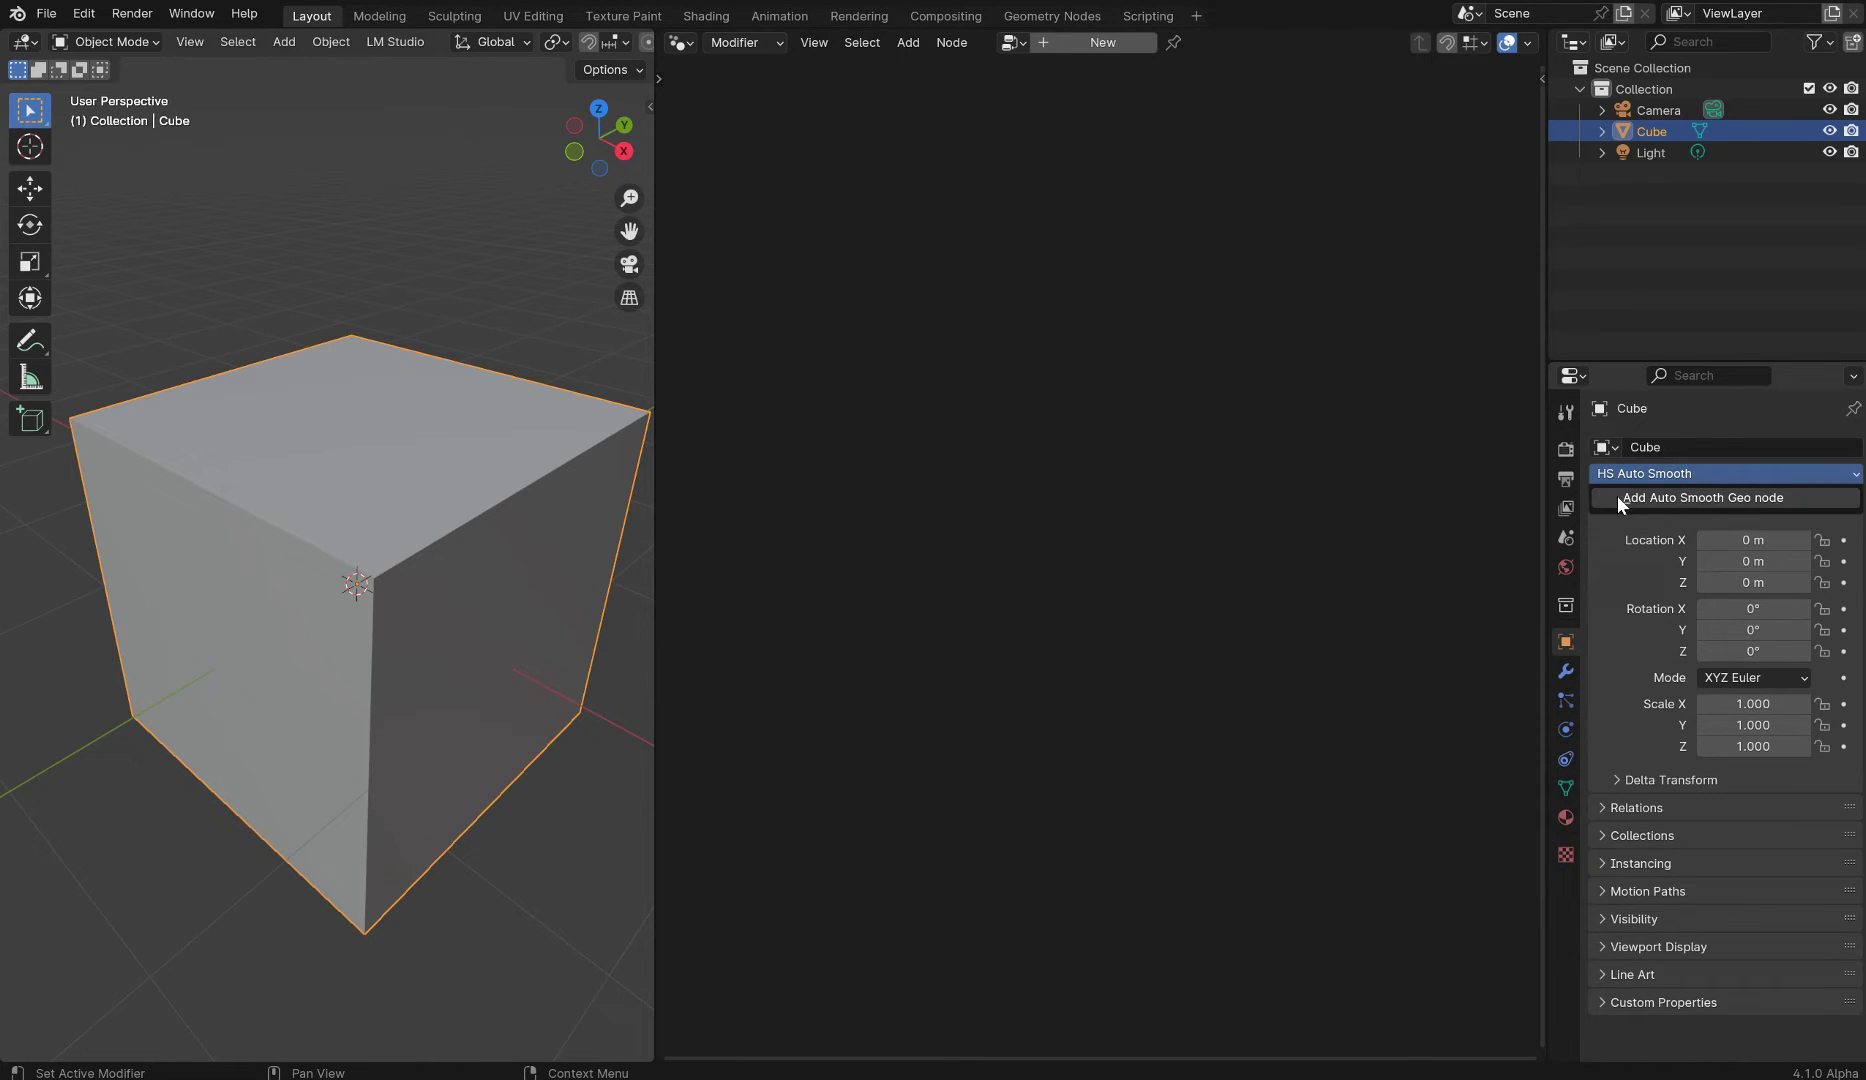
click(1732, 499)
- Enter the Smooth by Angle_as.001 node group and zoom out to see all its nodes
scroll(1335, 599, up, 3)
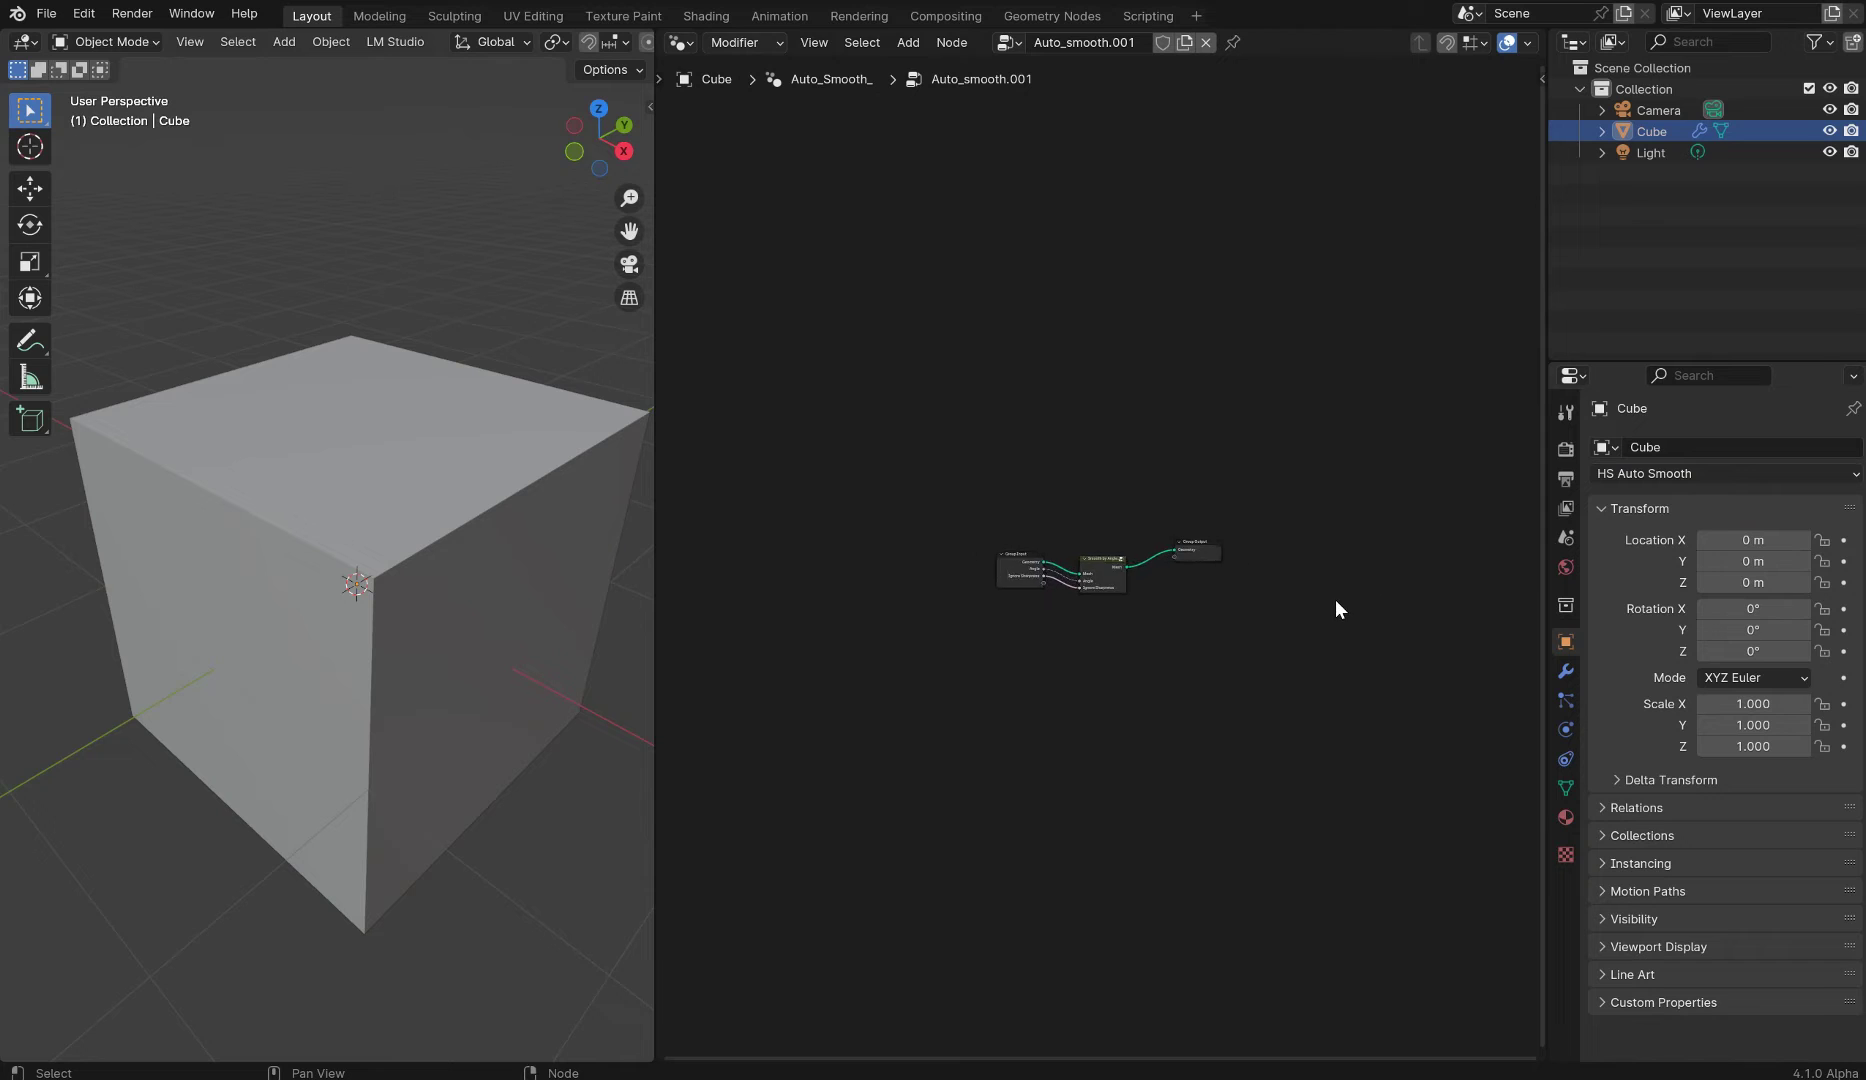
click(1089, 569)
key(Tab)
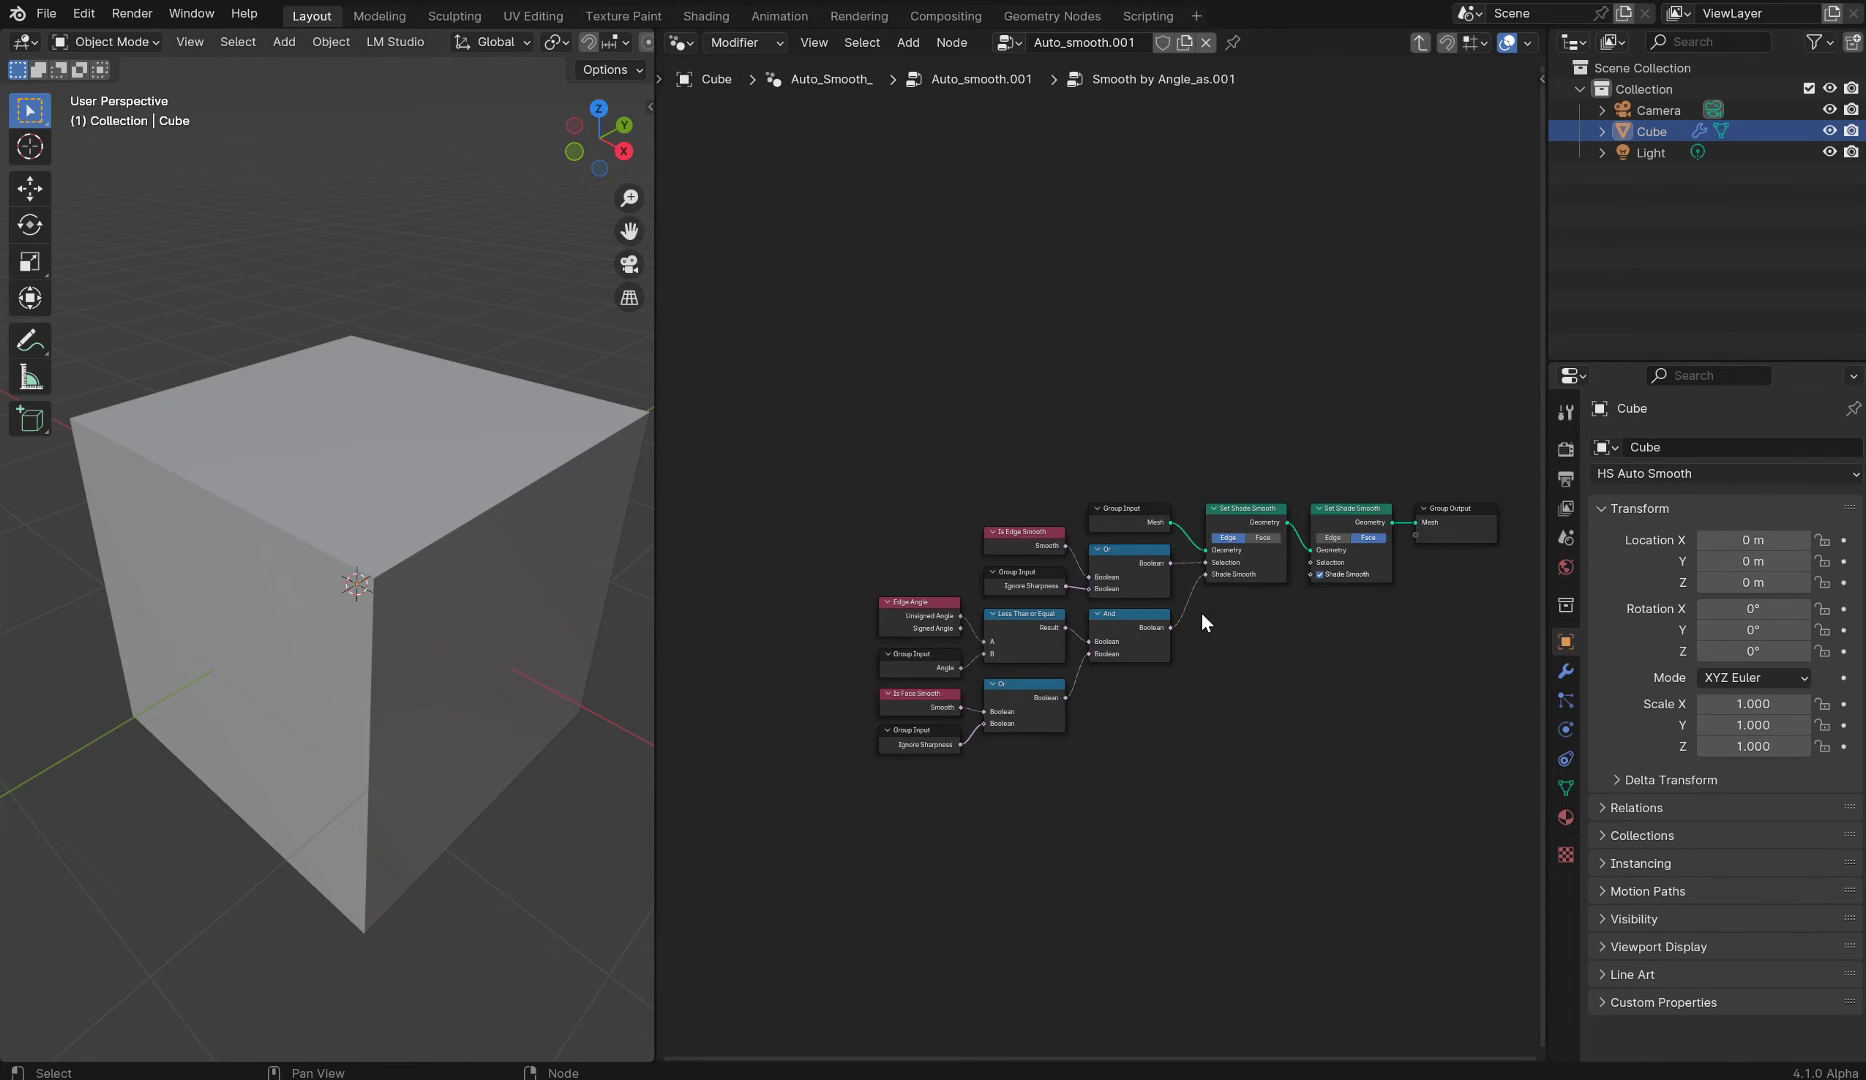
scroll(1201, 612, up, 4)
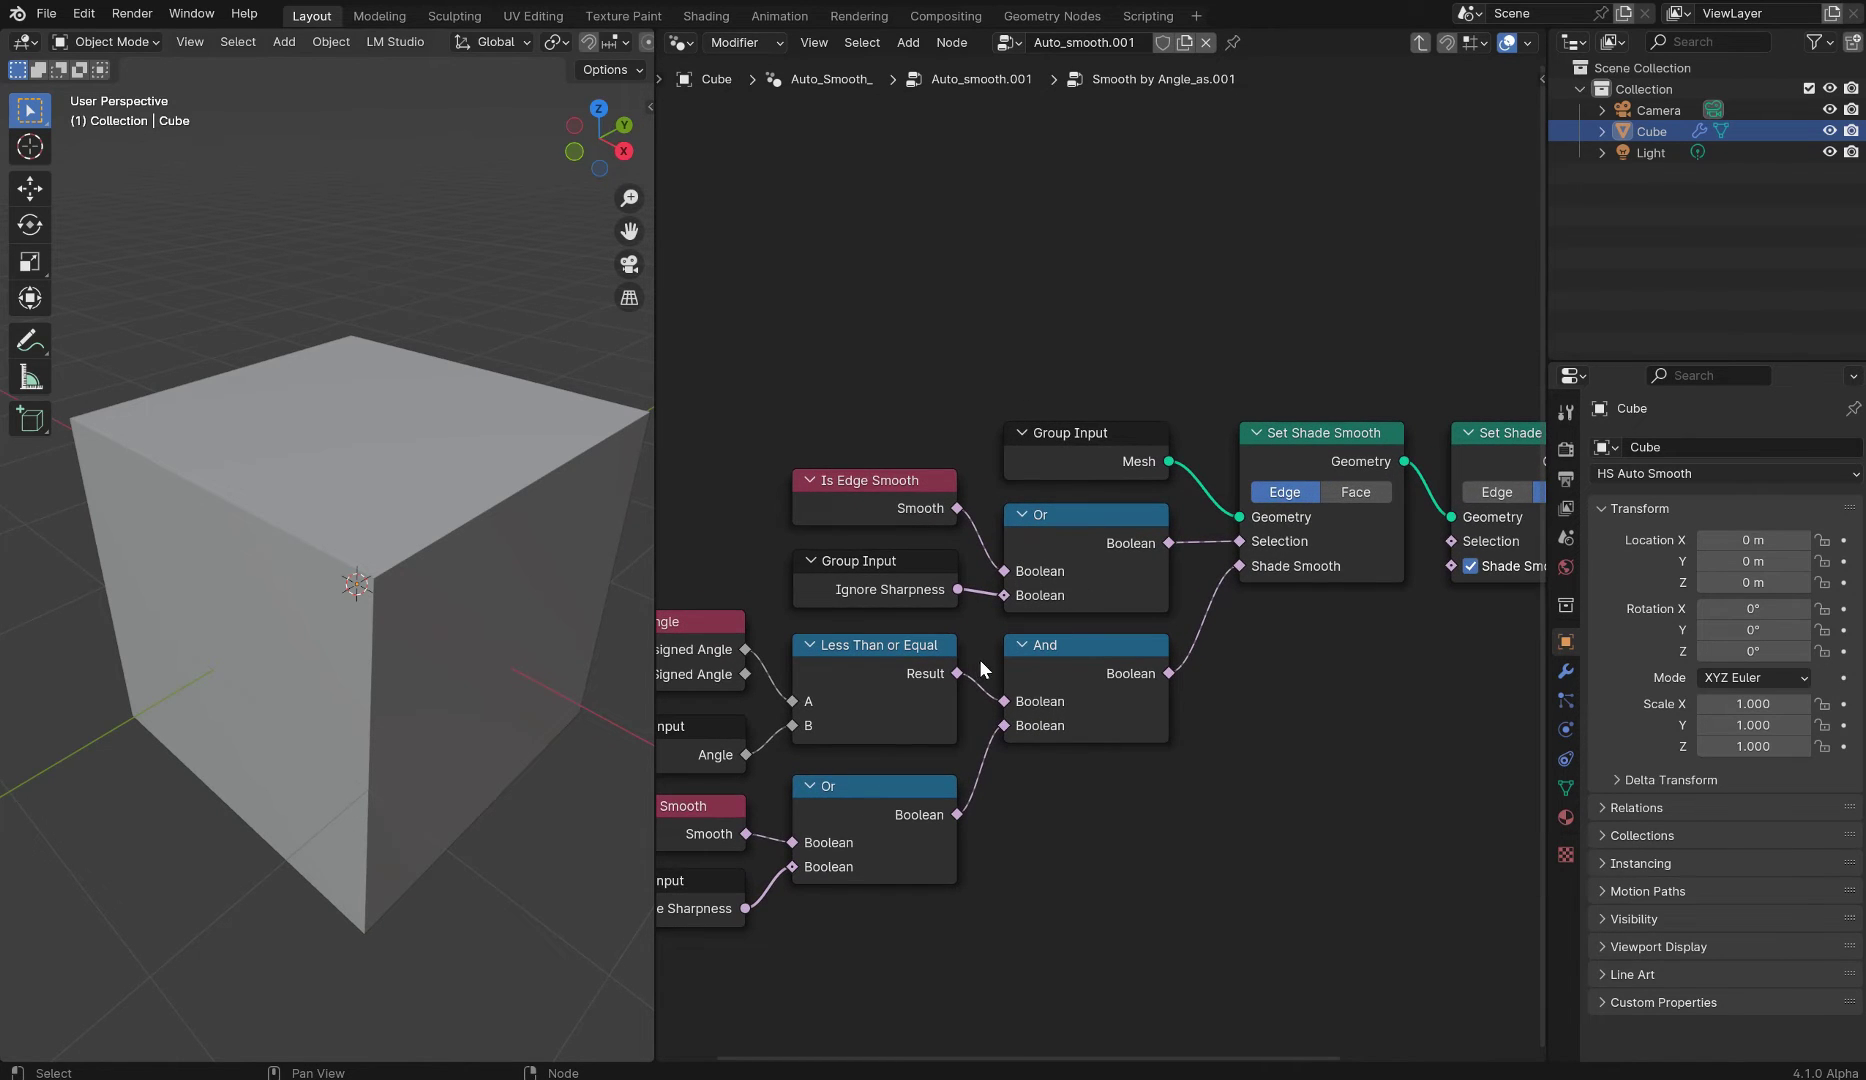
mouse_move(980, 659)
ctrl+middle_down()
mouse_move(996, 644)
mouse_move(979, 649)
ctrl+middle_up()
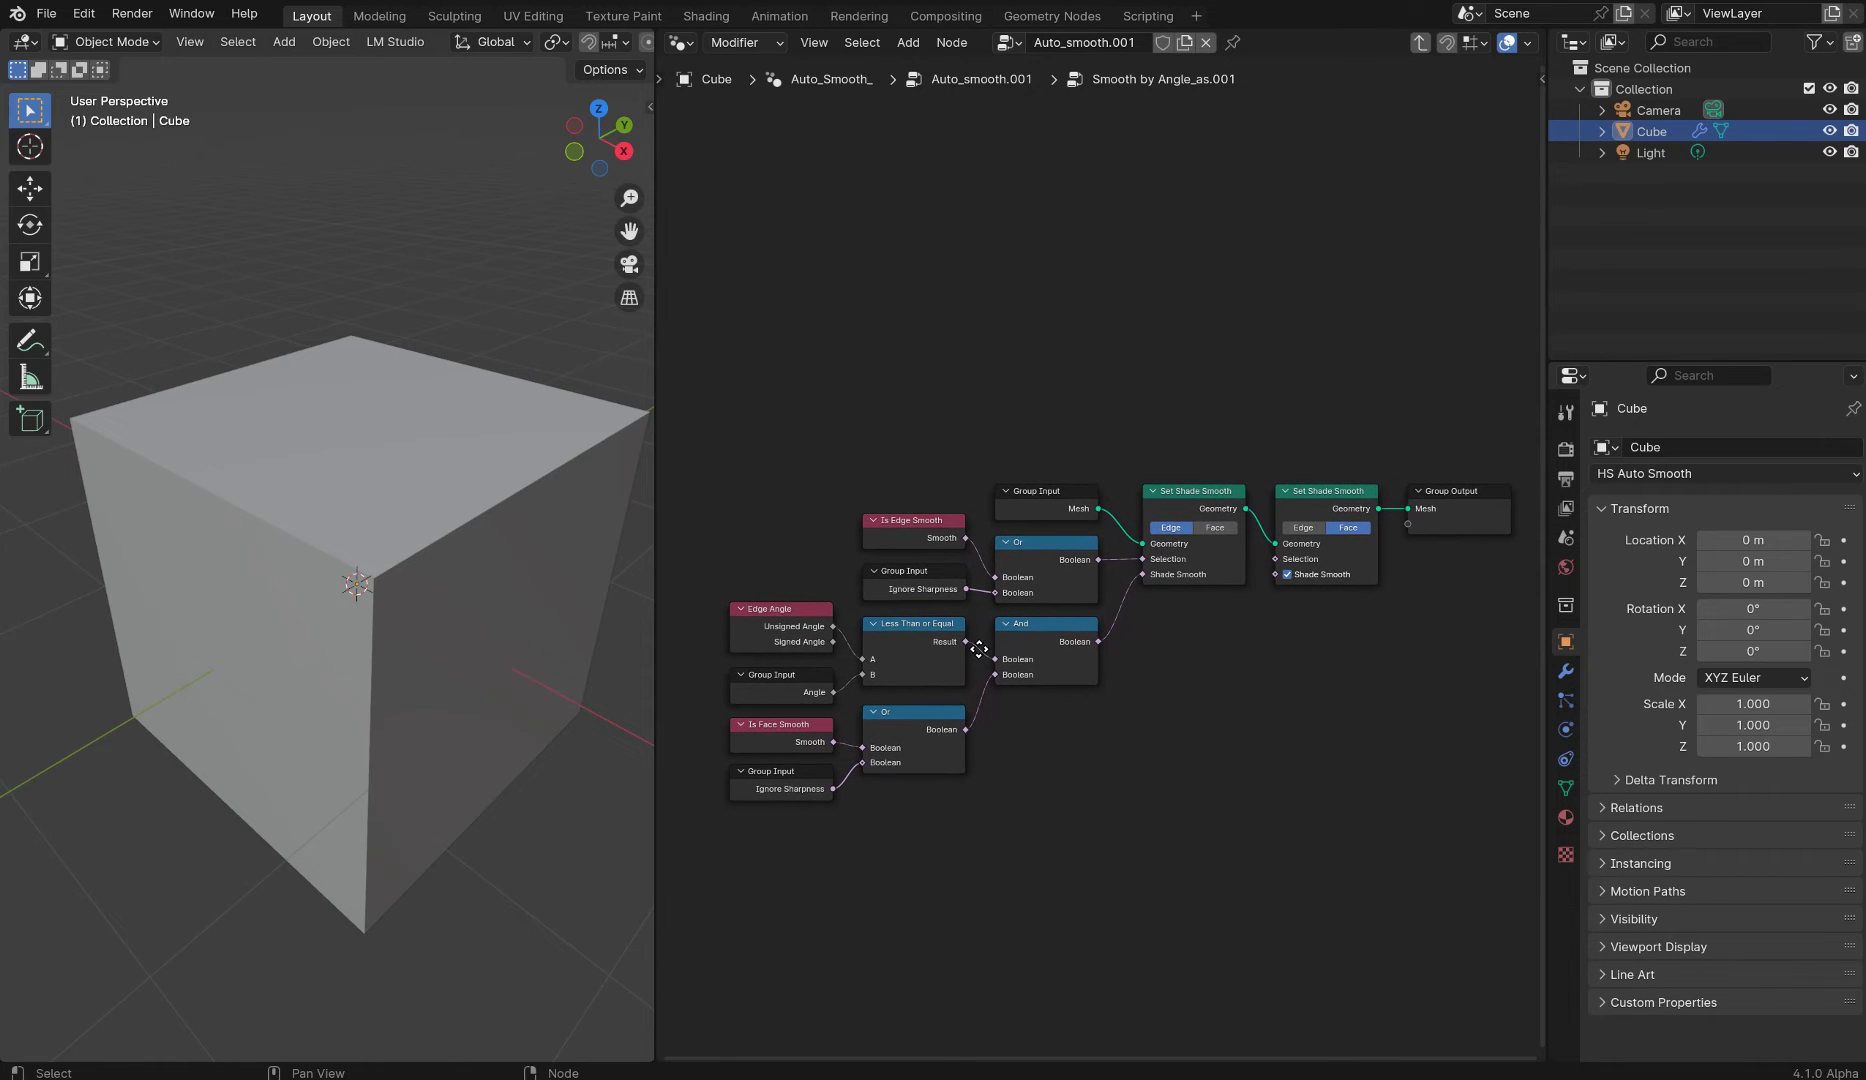
scroll(979, 649, up, 1)
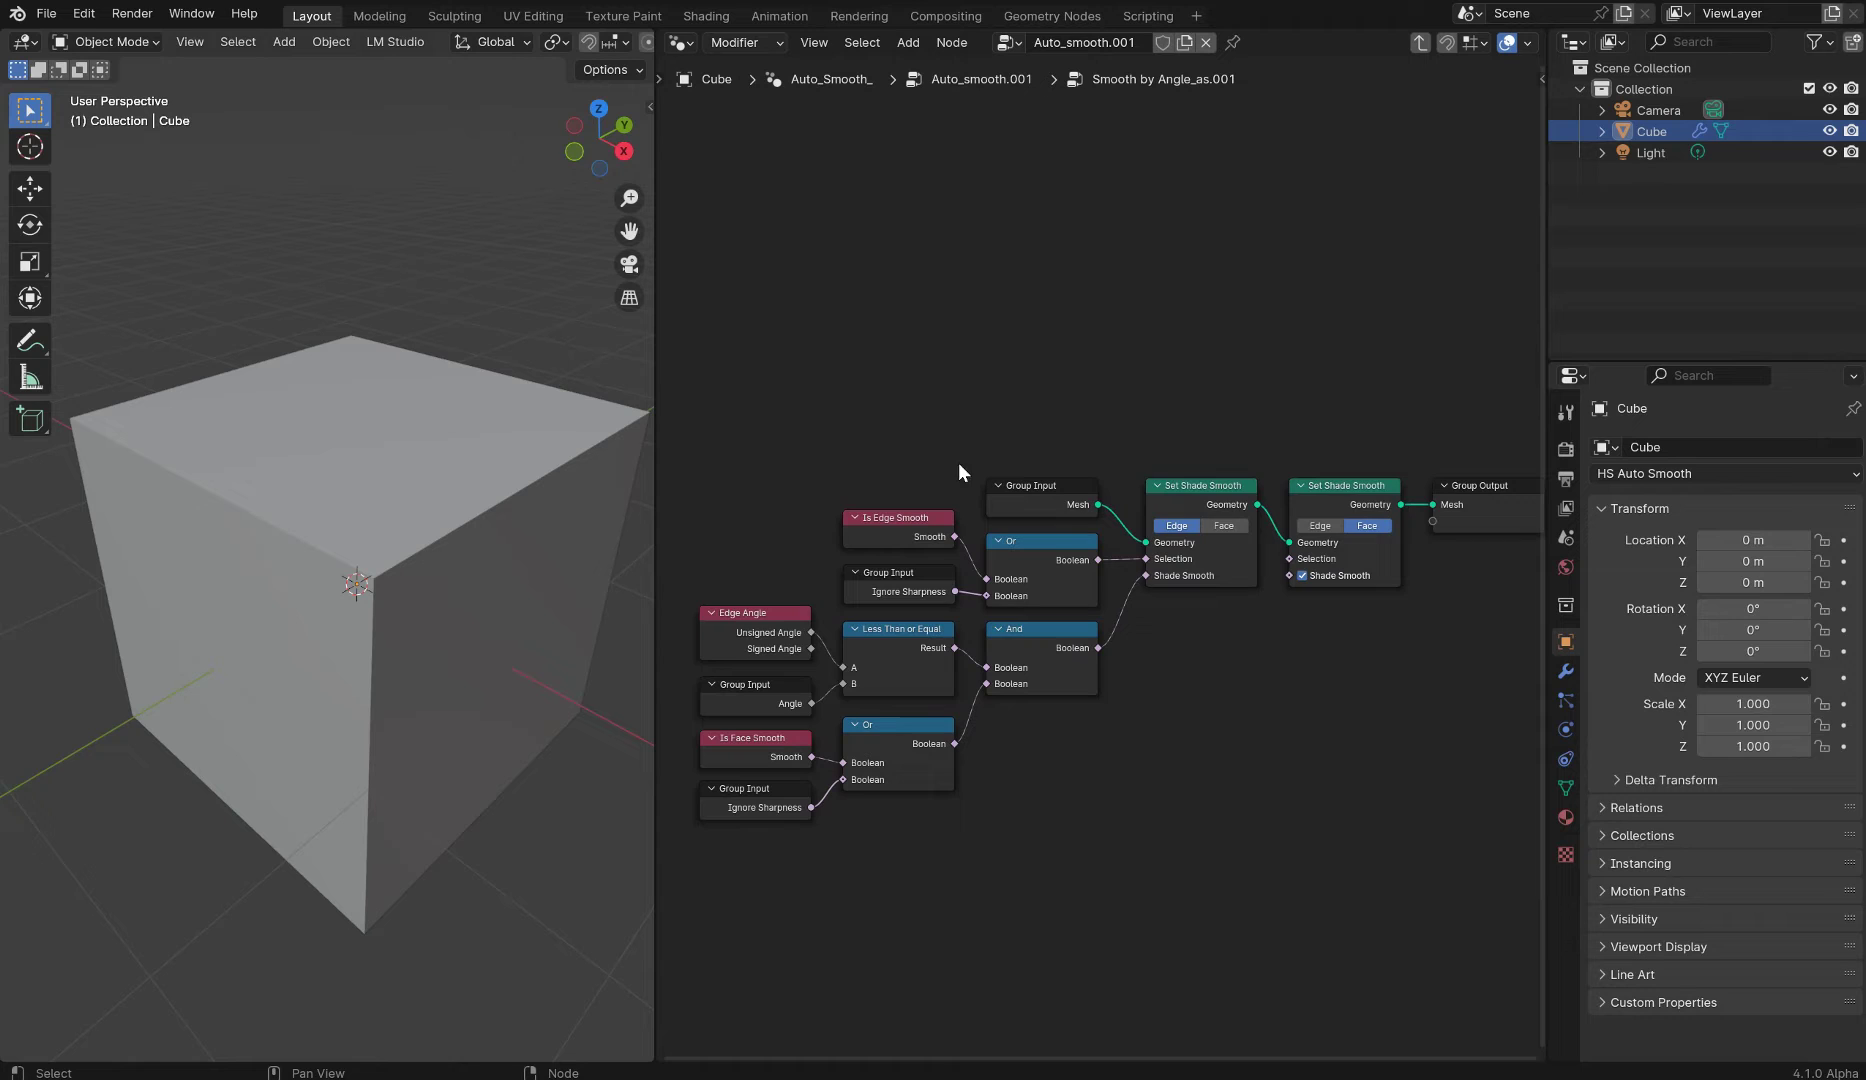
scroll(1029, 560, down, 2)
- Widen the 3D viewport and select the cube
drag(654, 584, 746, 587)
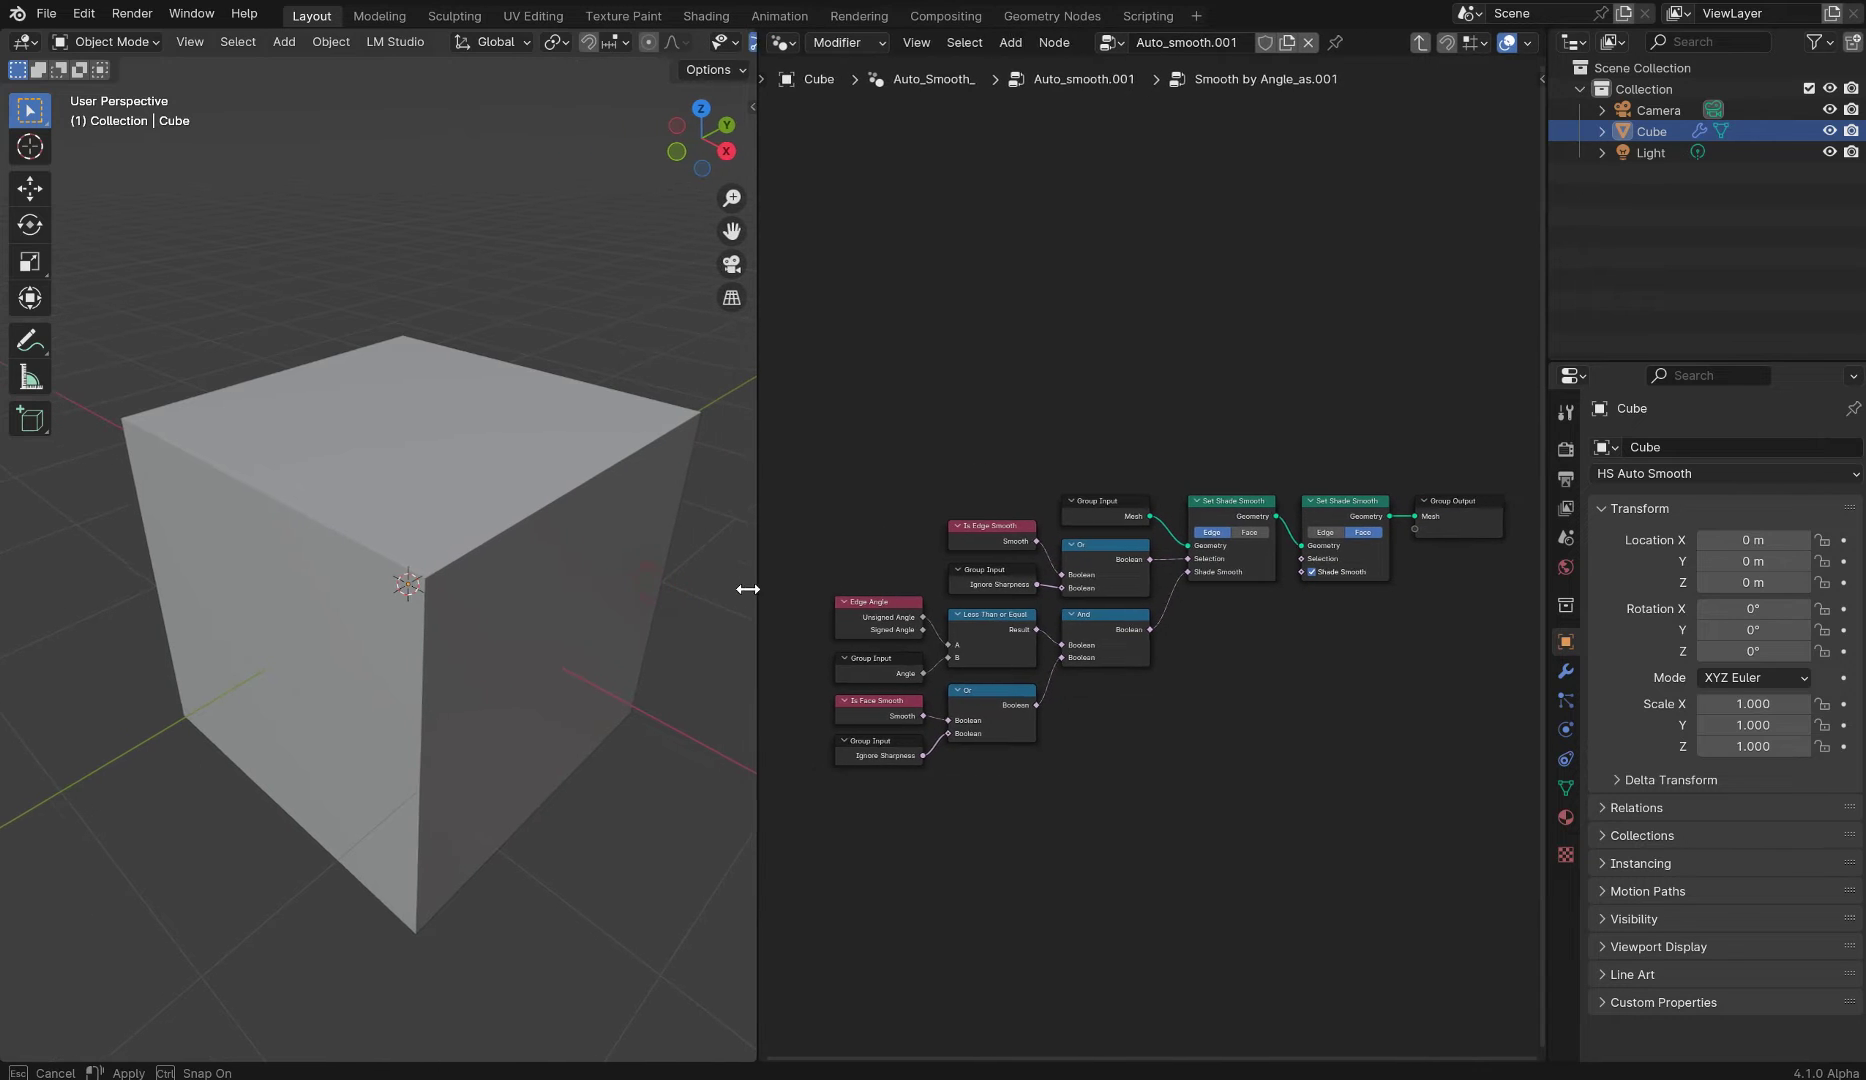
right_click(407, 436)
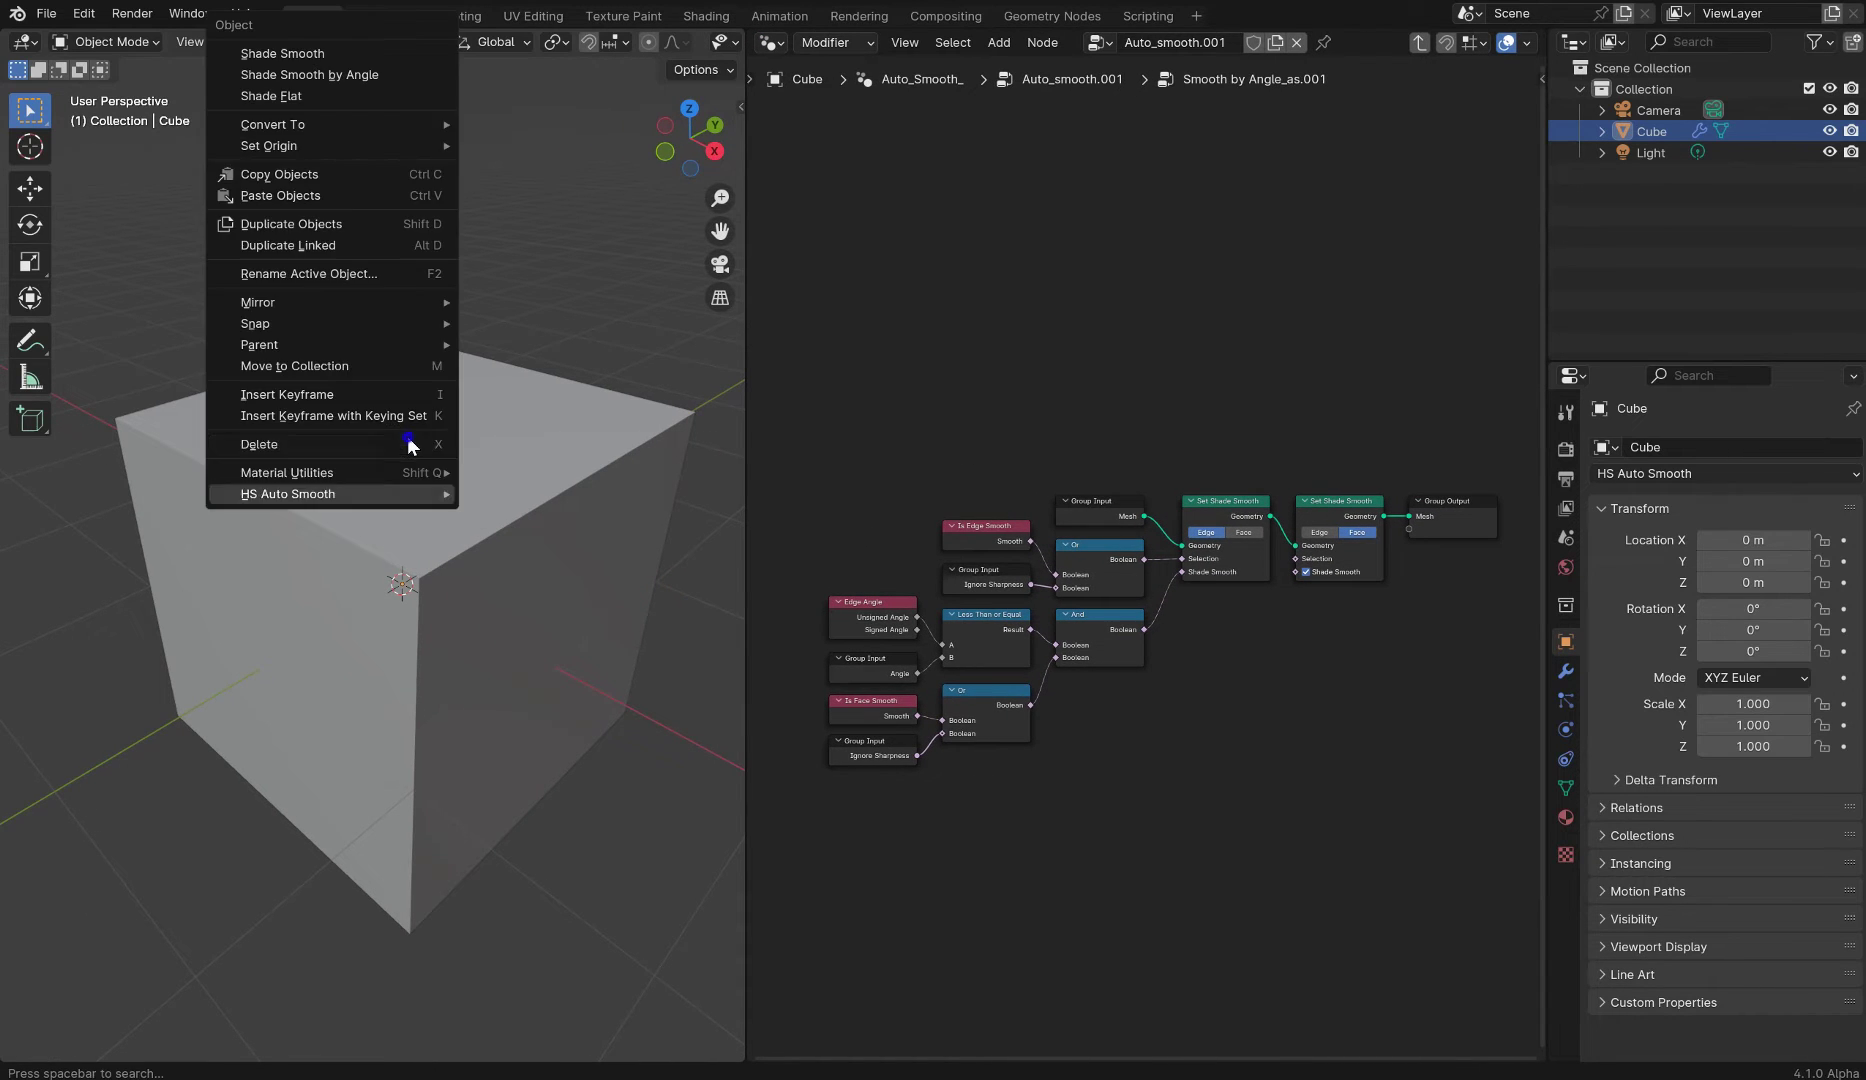
click(630, 633)
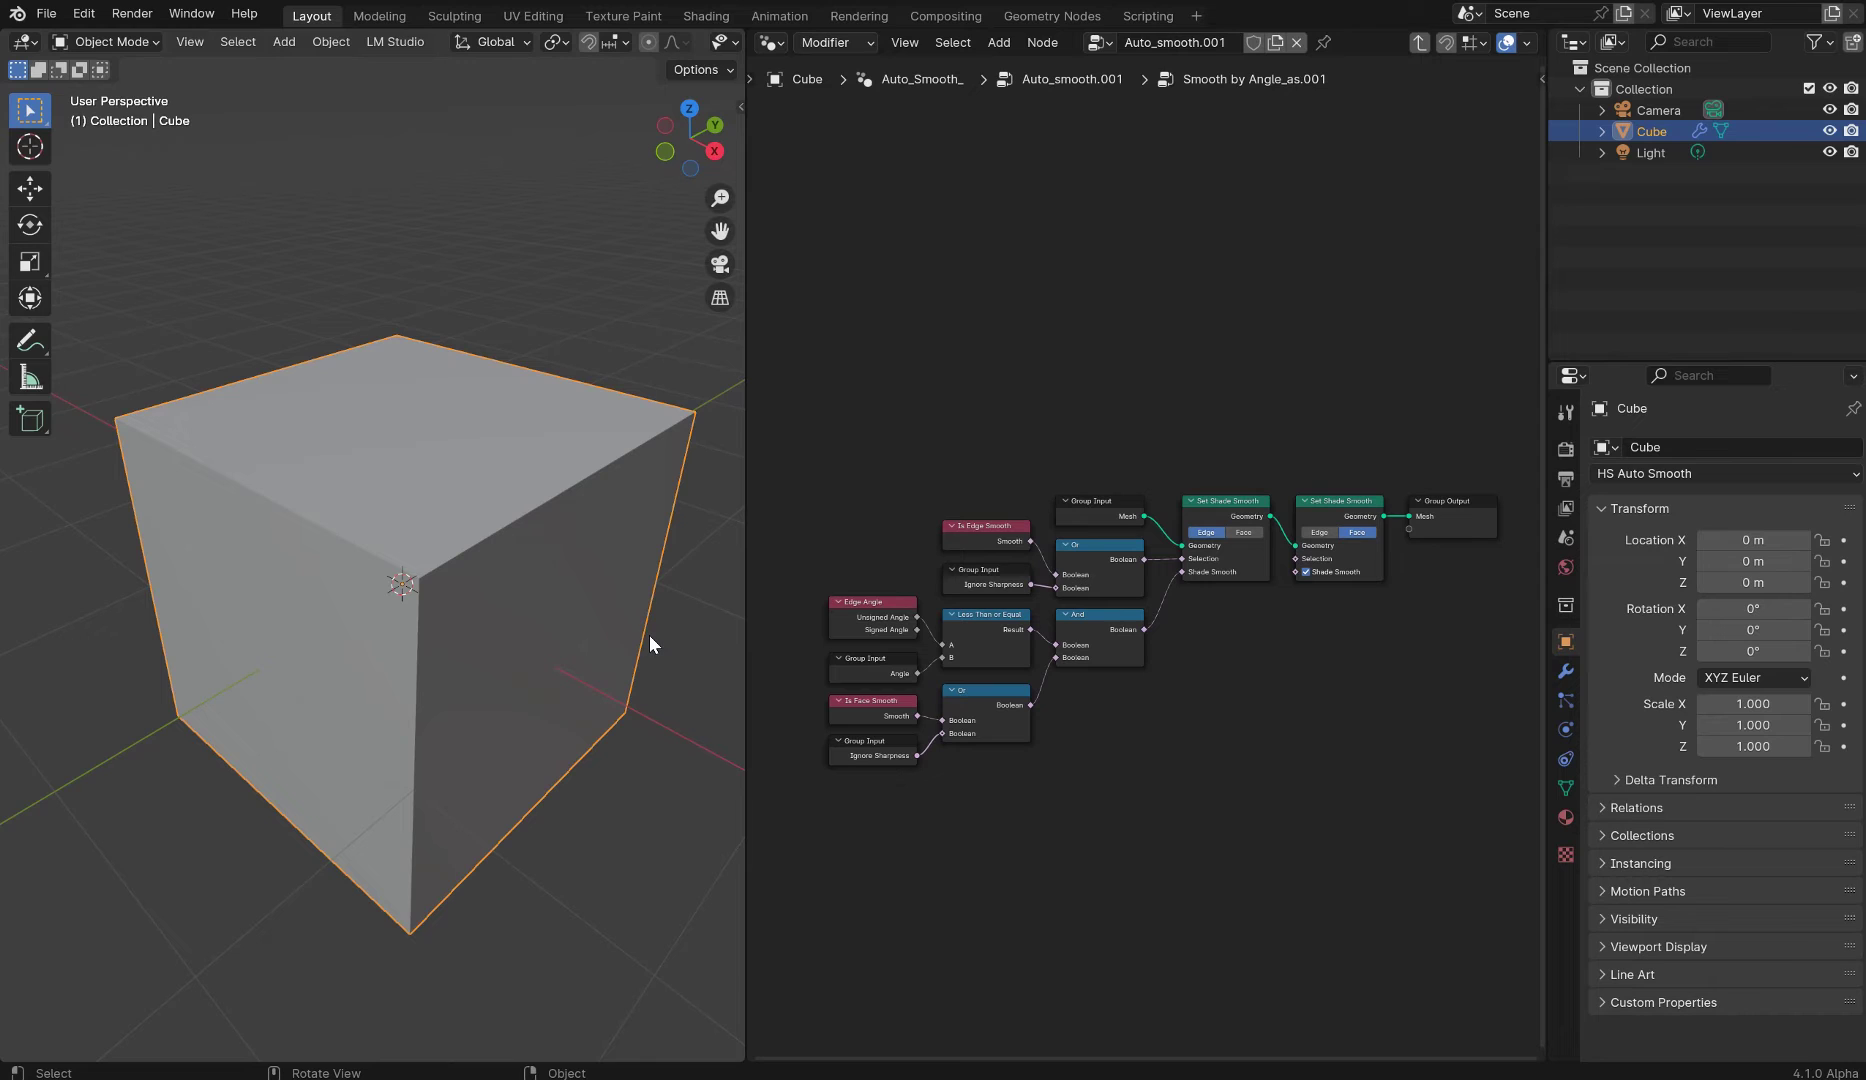
- Apply Shade Smooth by Angle to the cube and reveal its 30° angle settings
right_click(398, 398)
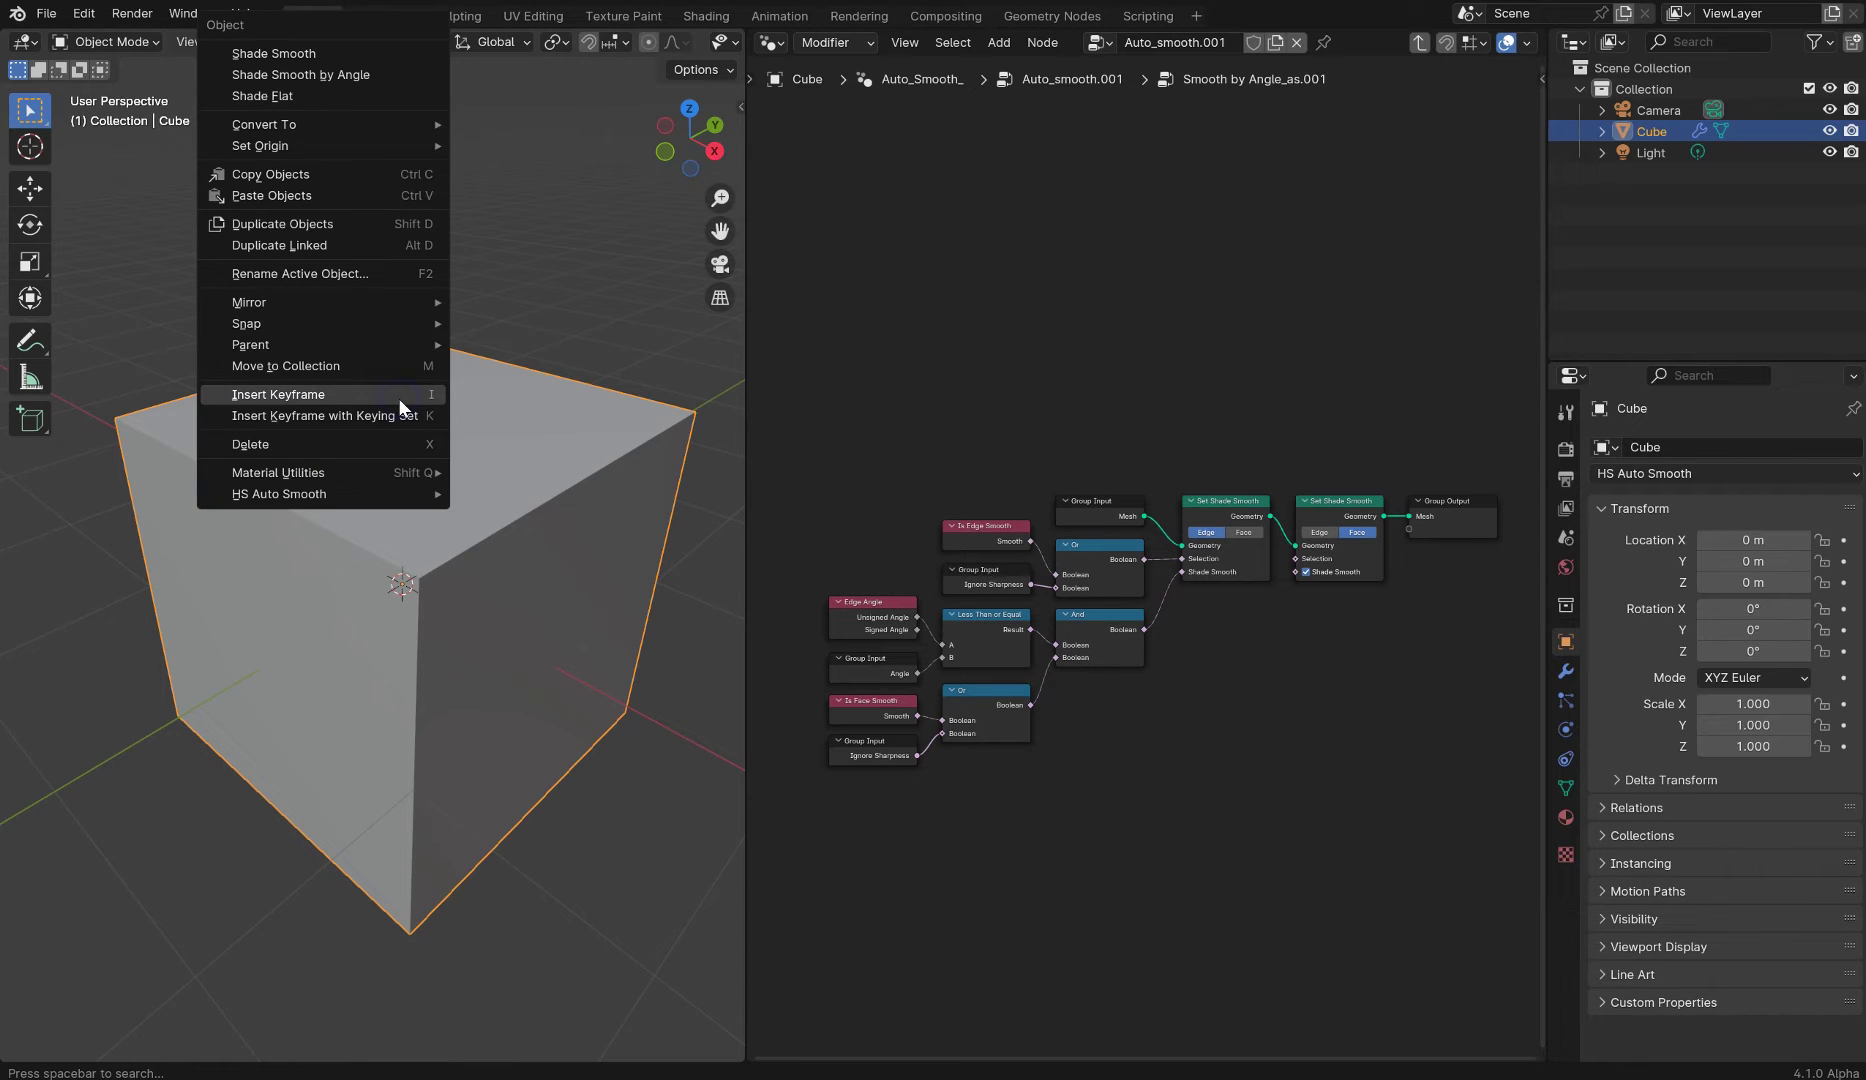
mouse_move(383, 341)
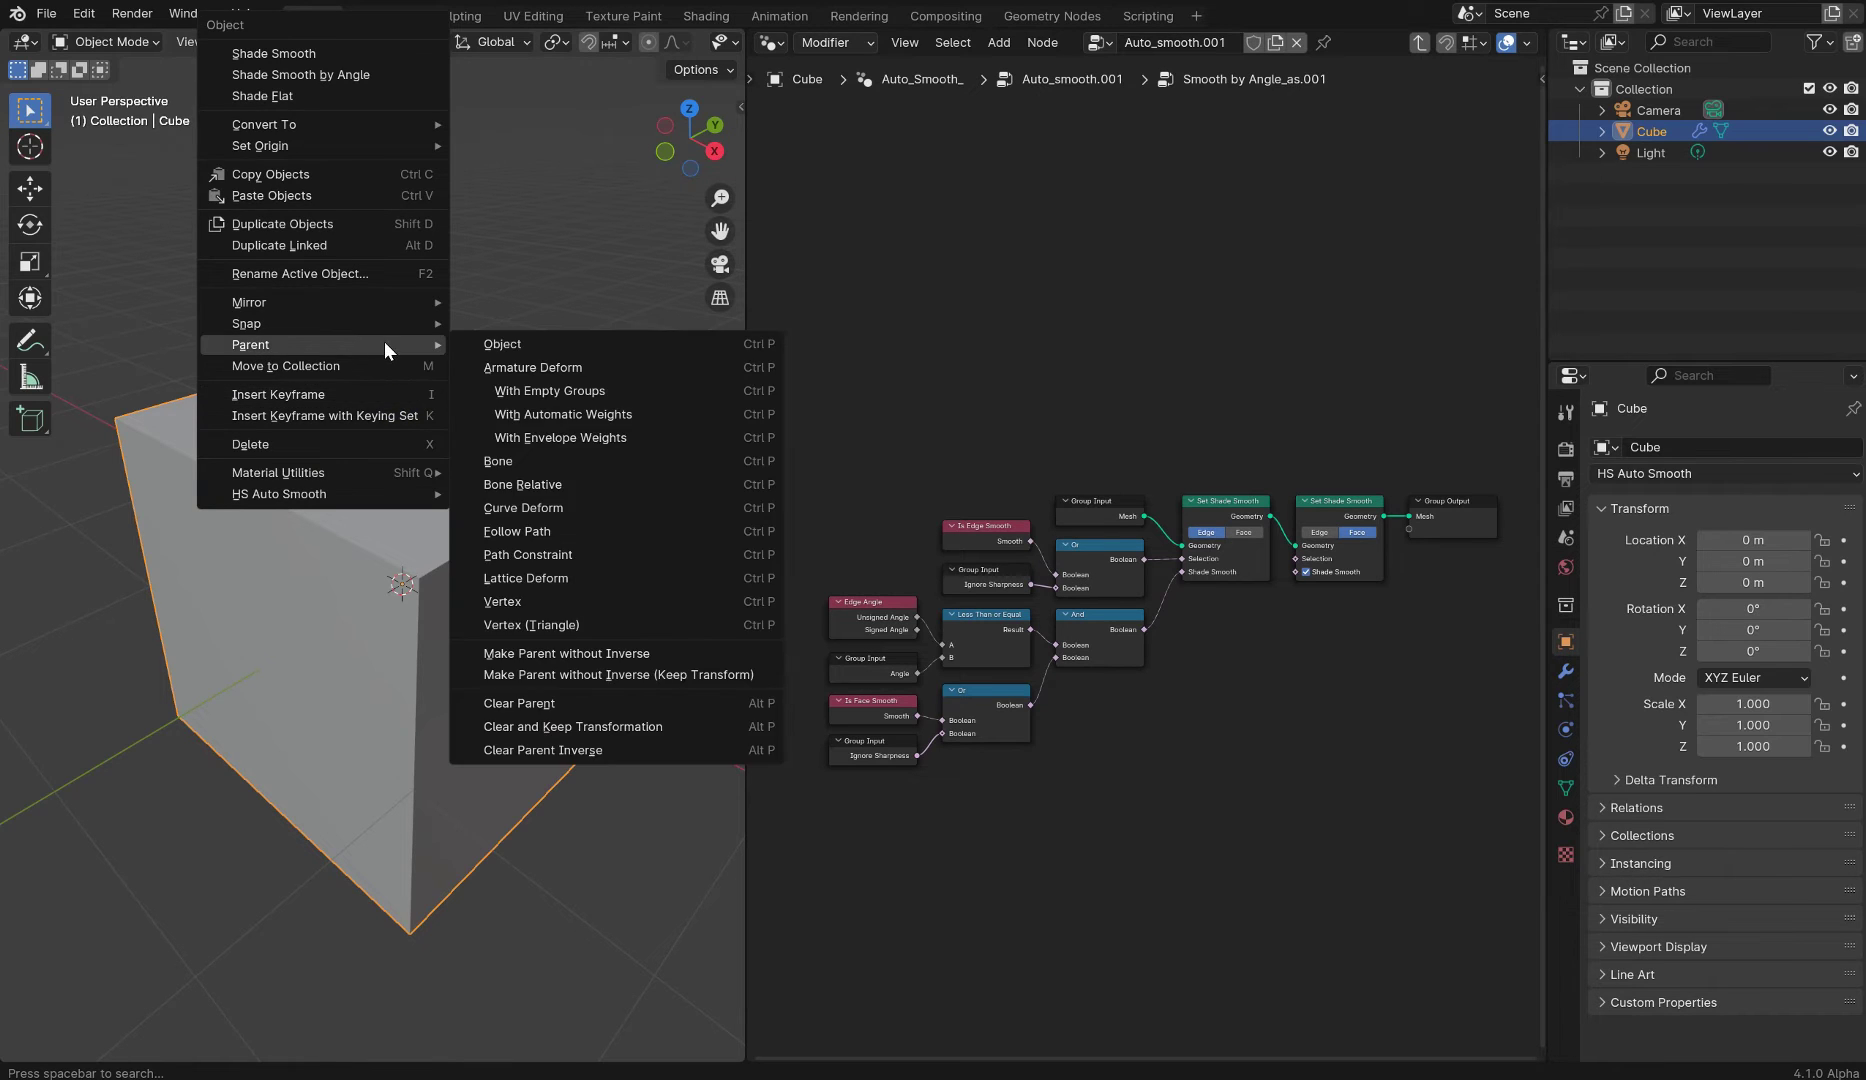
click(363, 76)
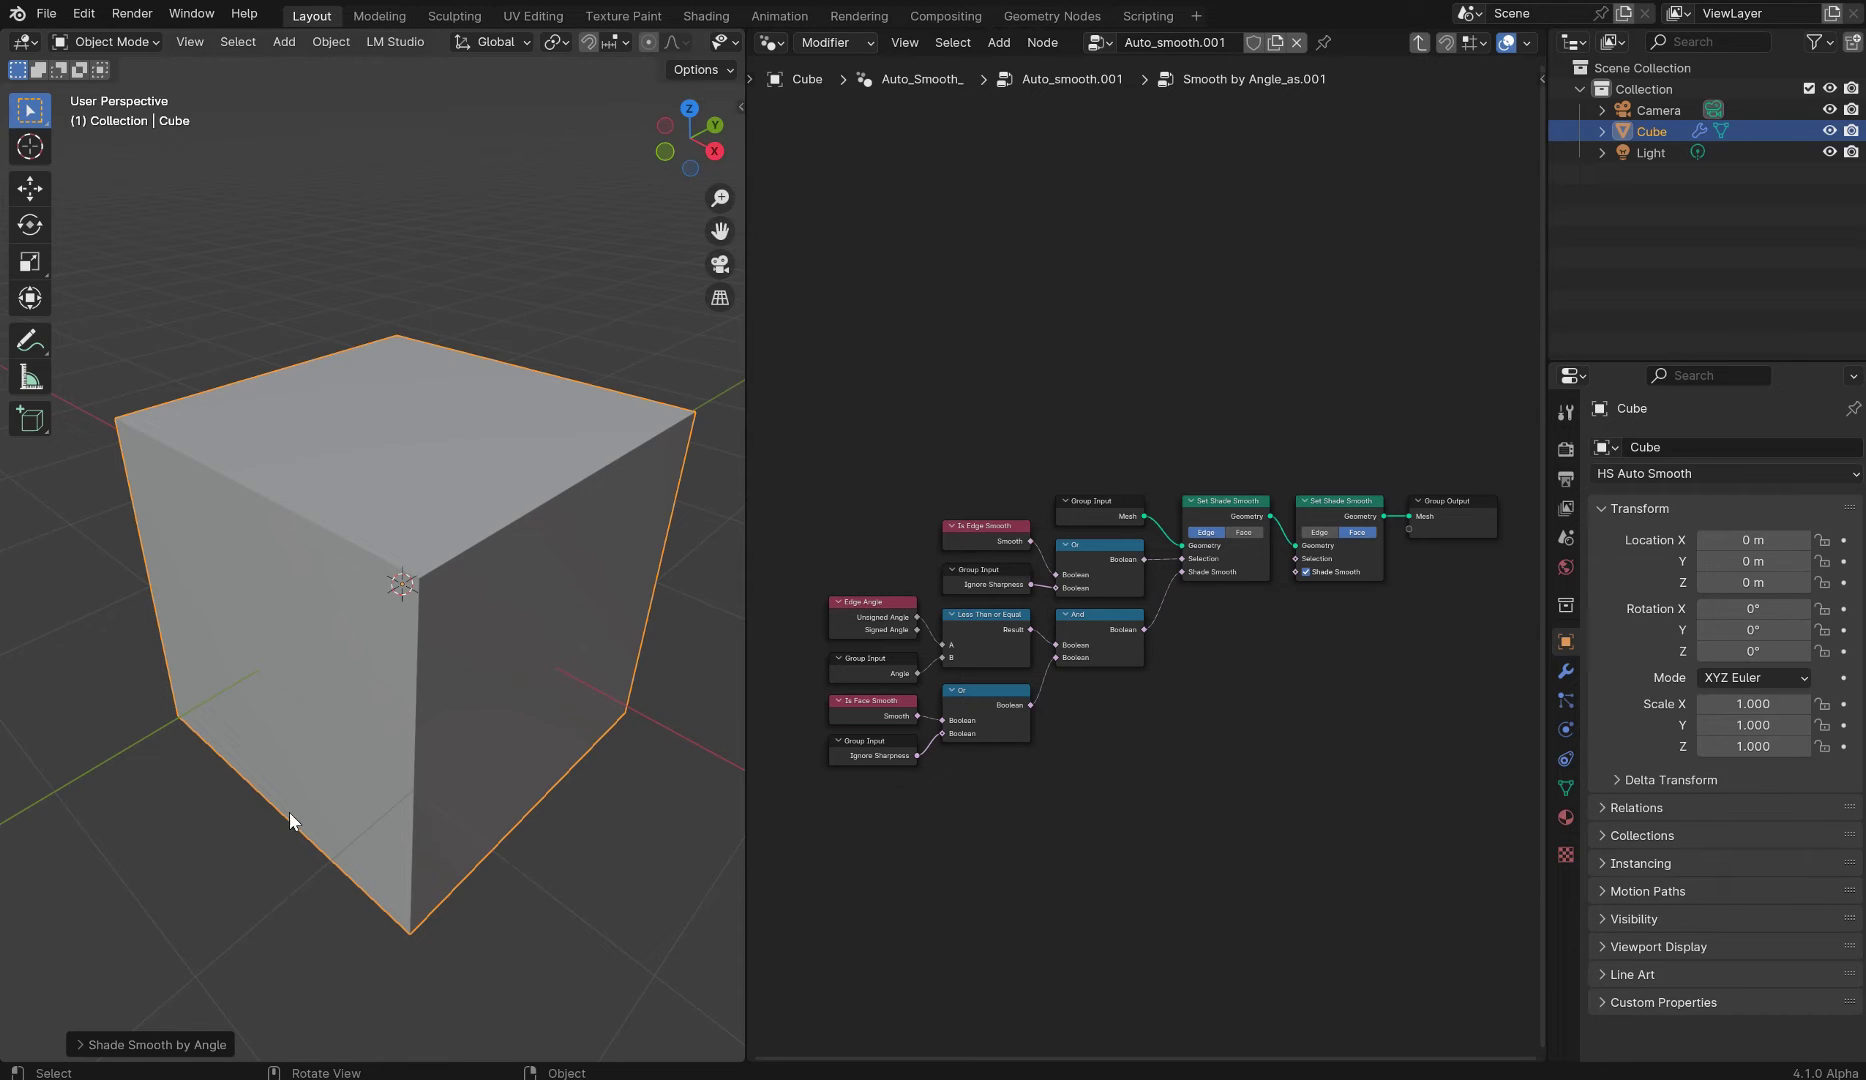
click(88, 1050)
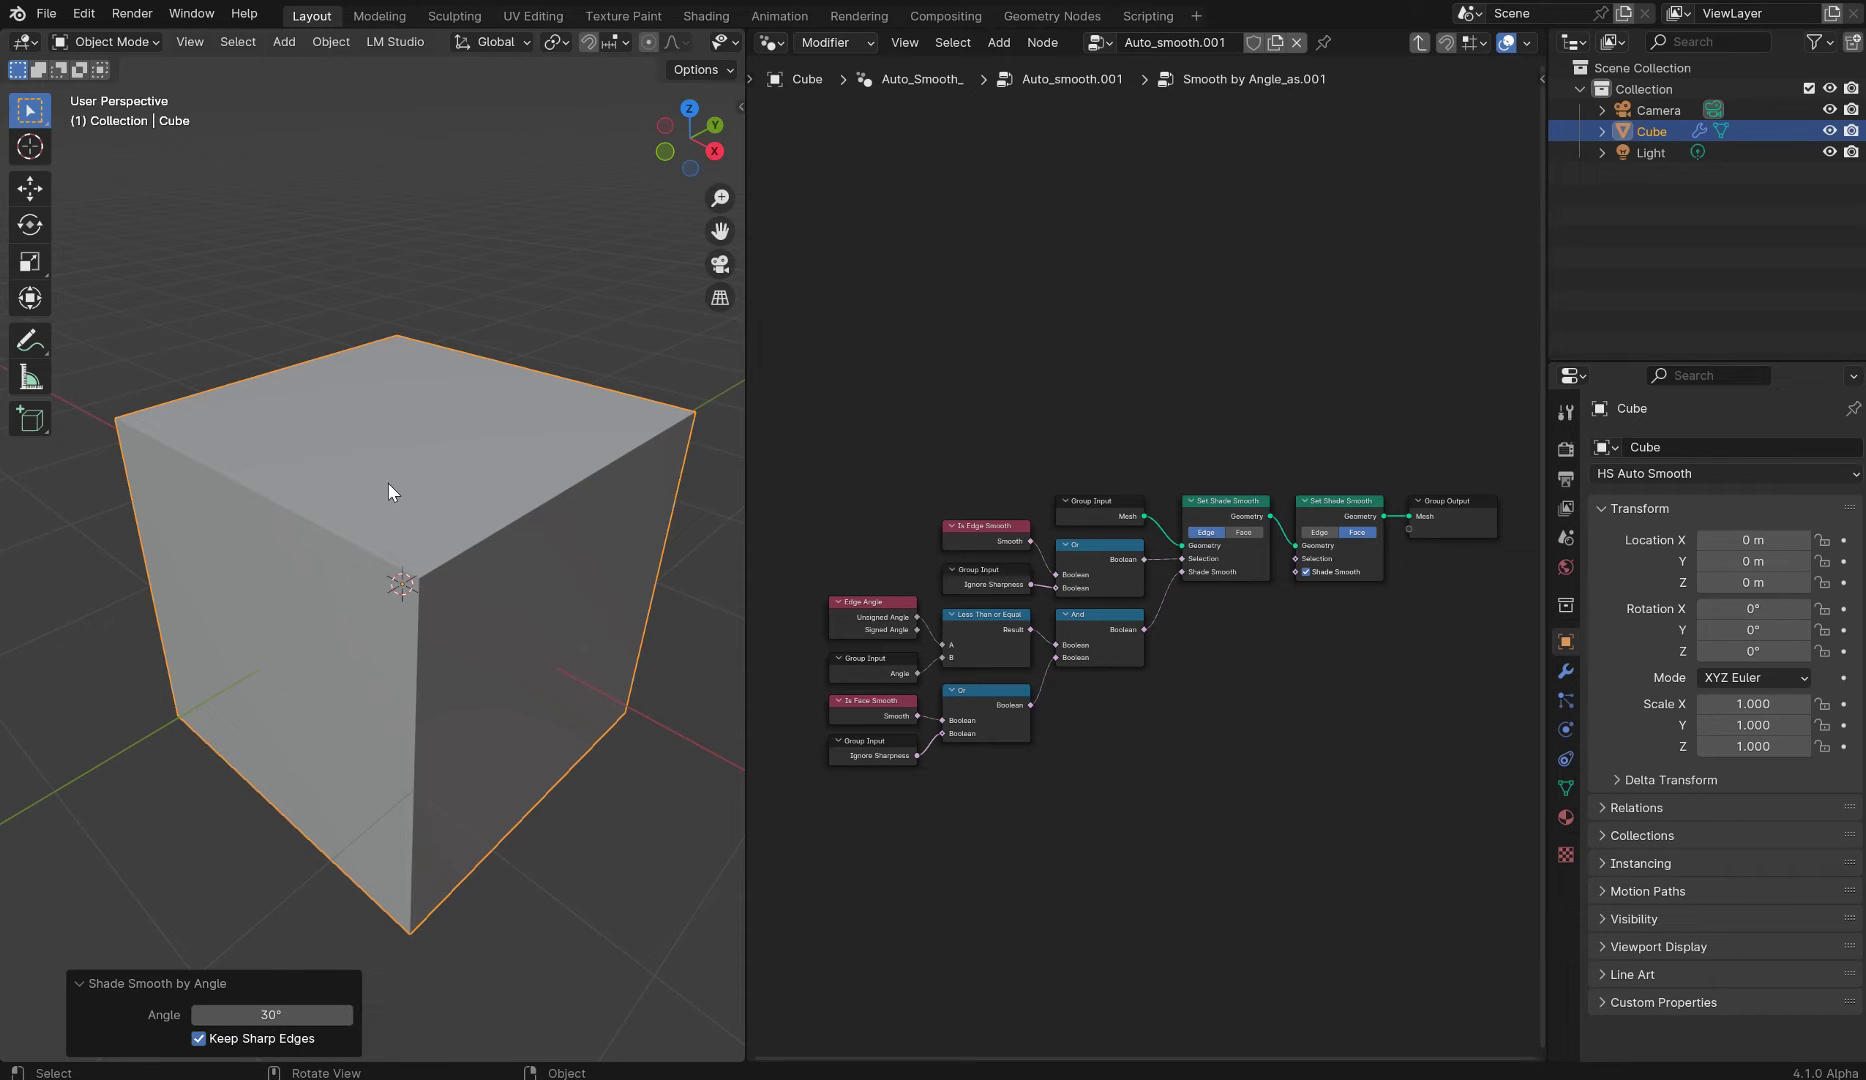
- Switch the cube into Edit Mode and back to Object Mode, orbiting around it
key(Tab)
middle_drag(602, 556, 494, 577)
key(Tab)
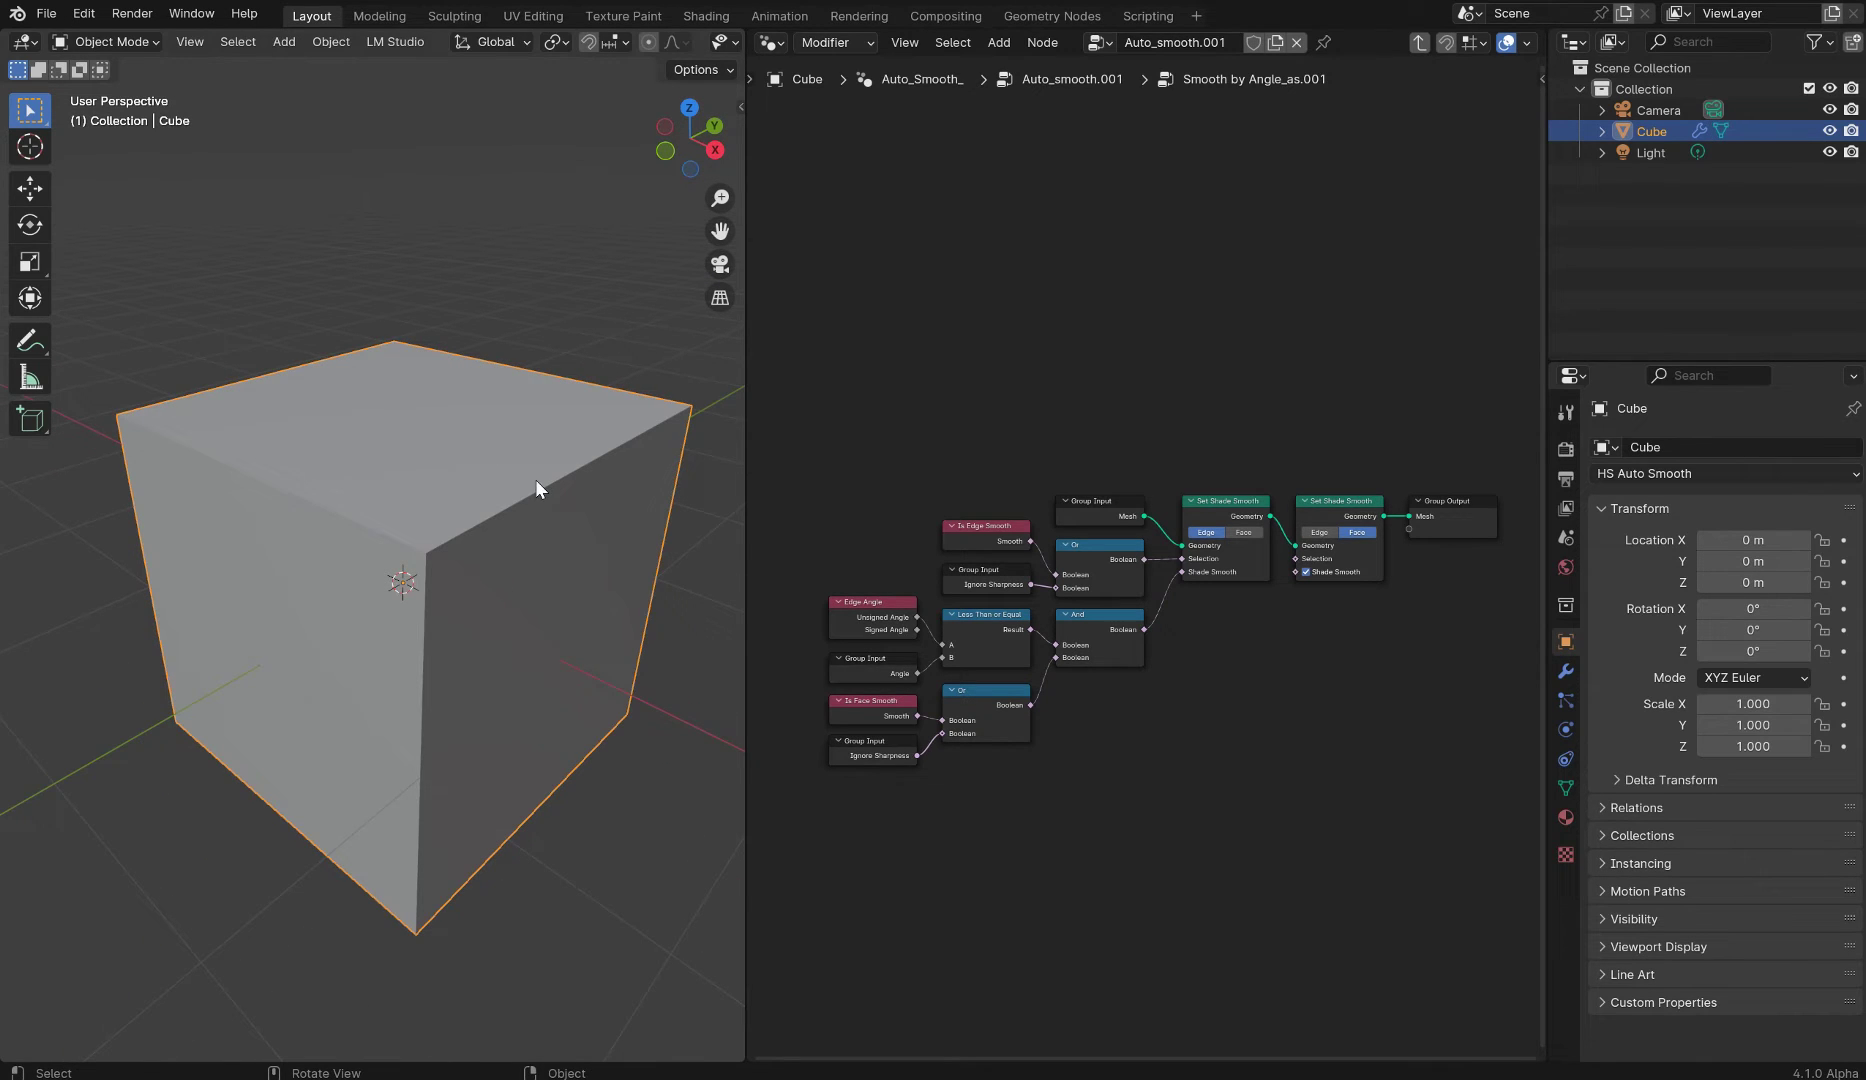
middle_drag(567, 586, 499, 497)
- Bevel the cube's top front edge with 20 segments, then return to Object Mode
key(Tab)
click(503, 497)
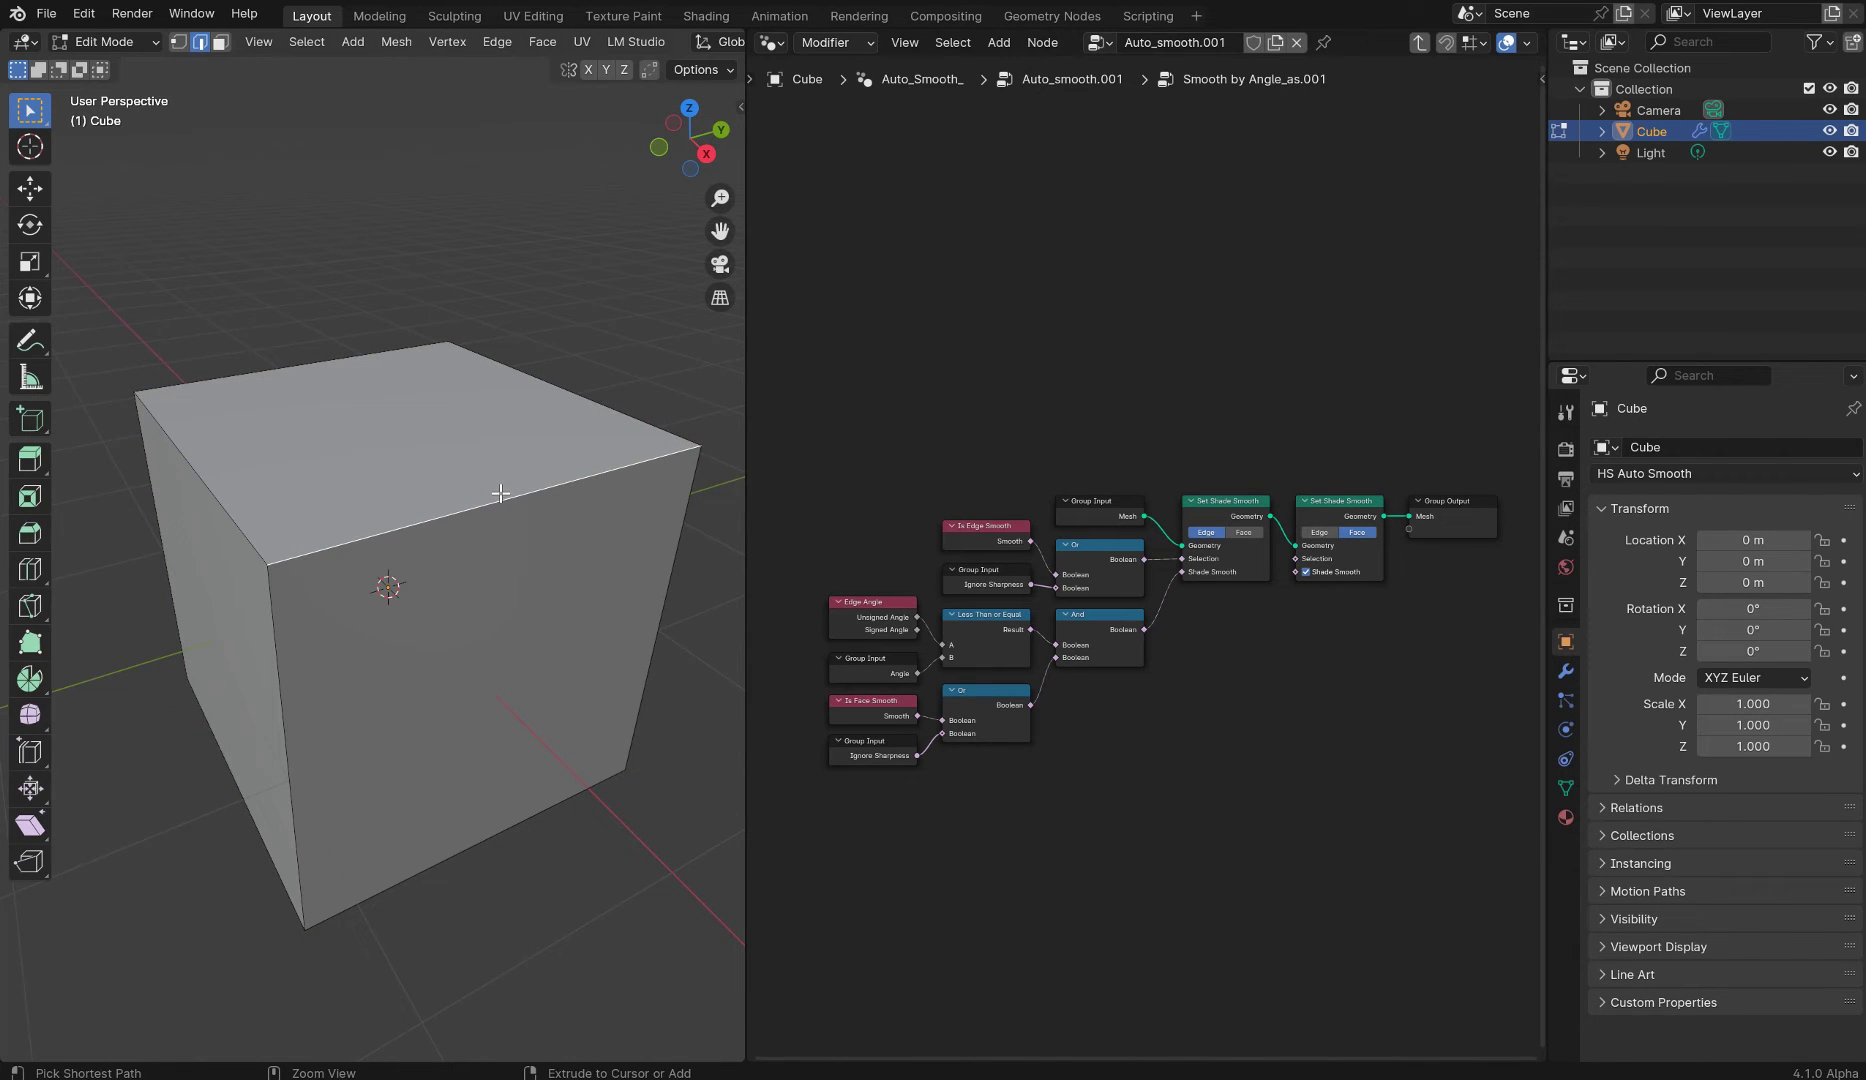
key(ctrl+b)
scroll(640, 800, up, 19)
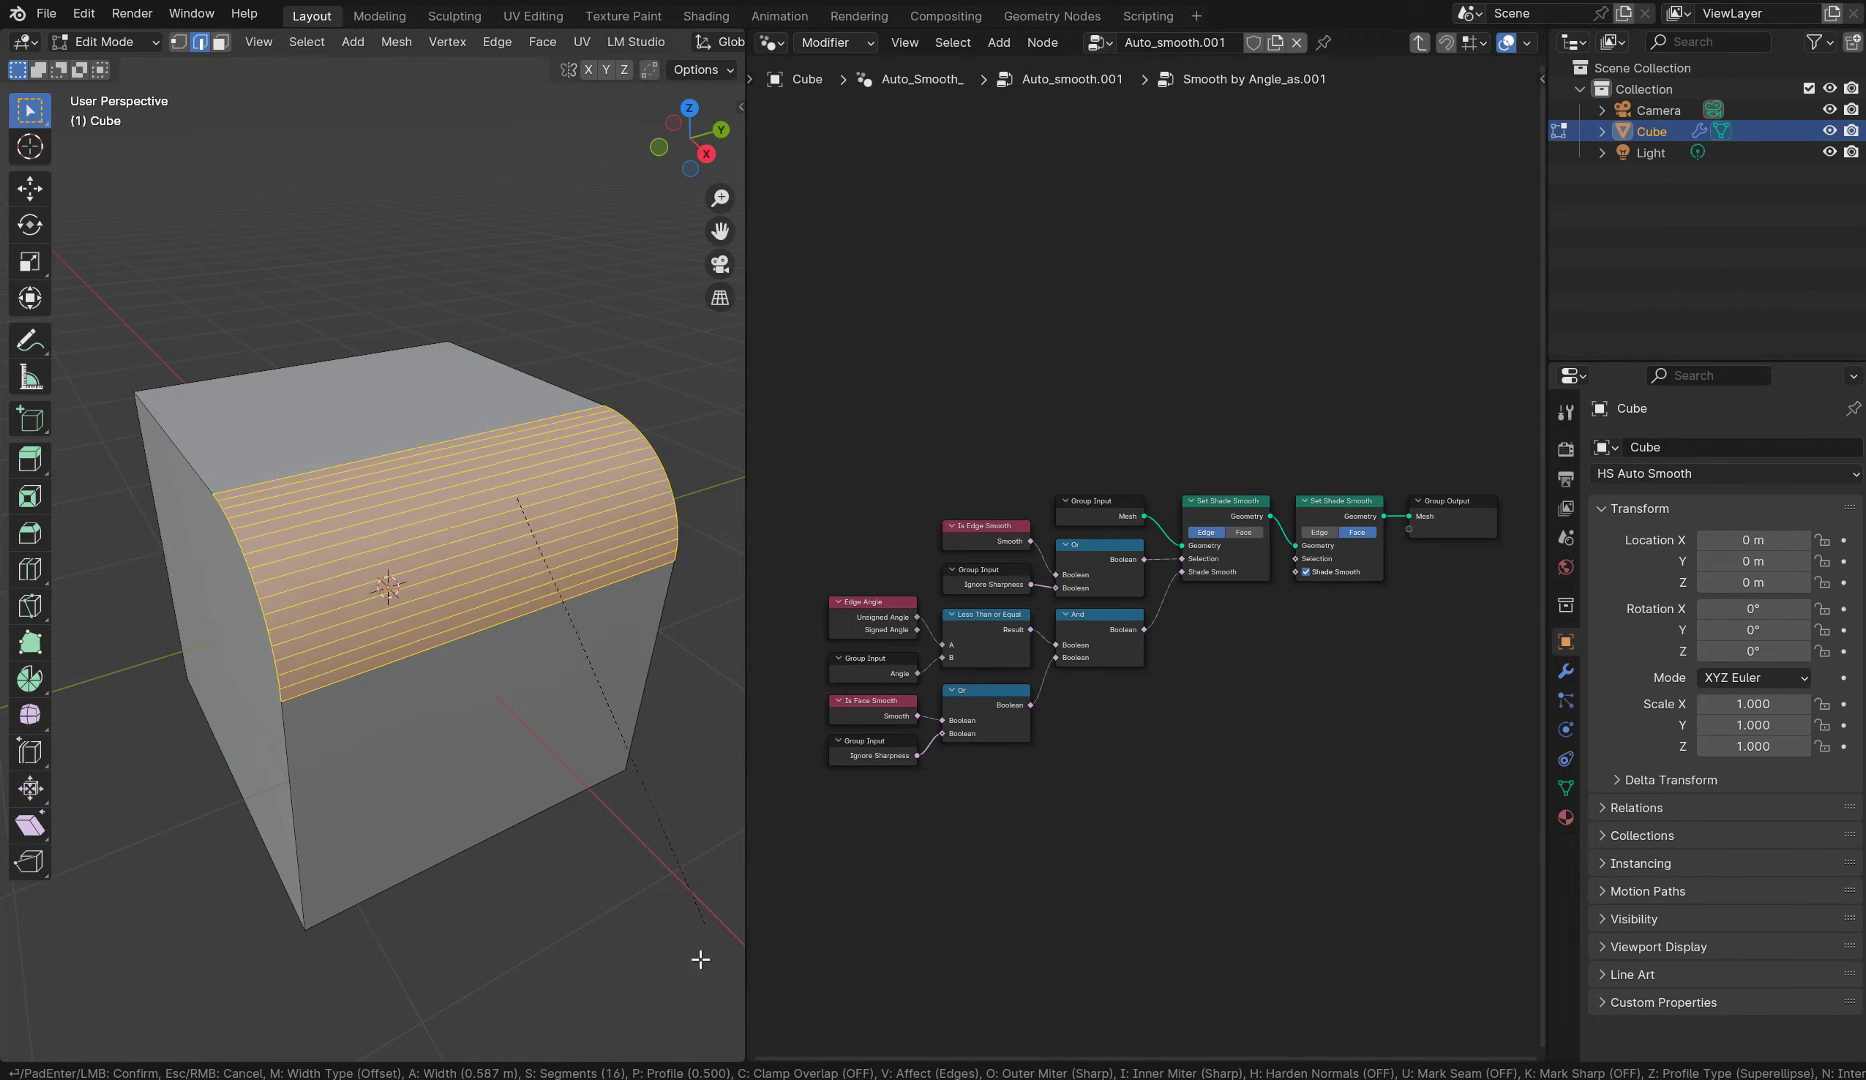
click(680, 966)
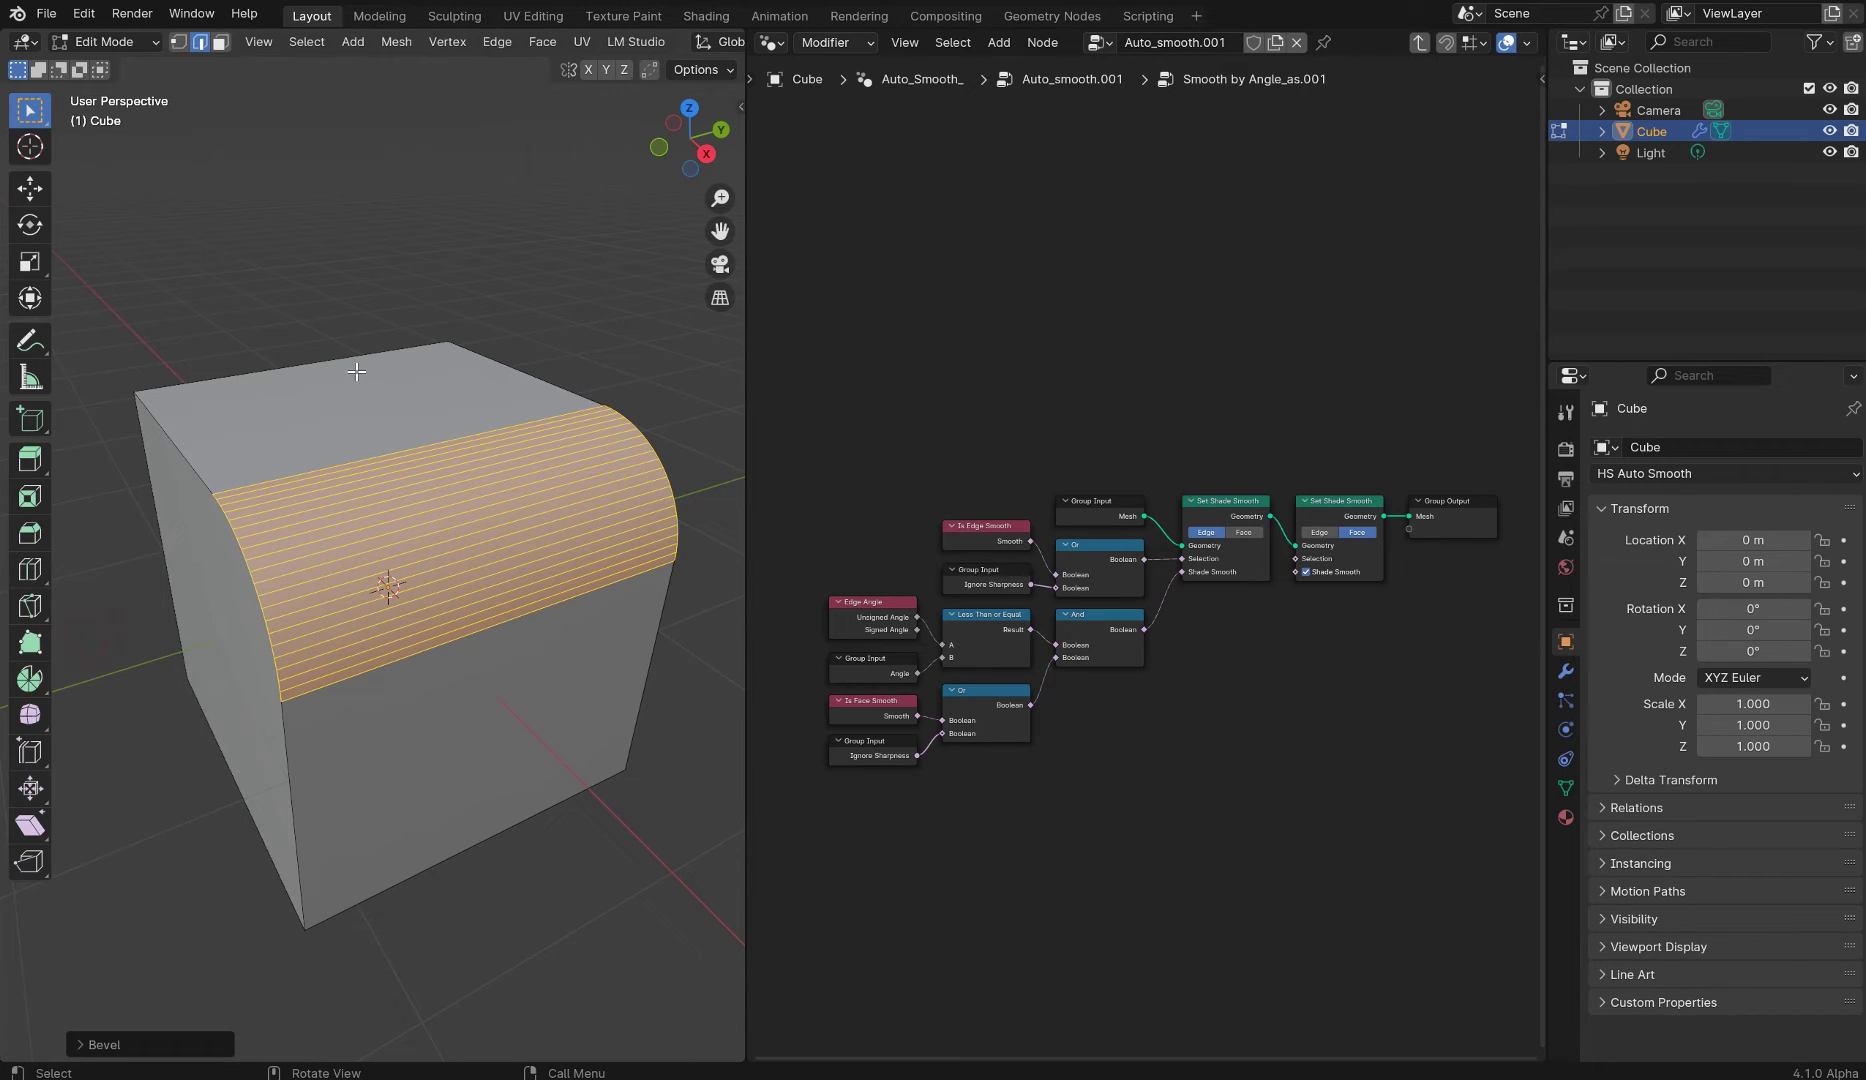
key(Tab)
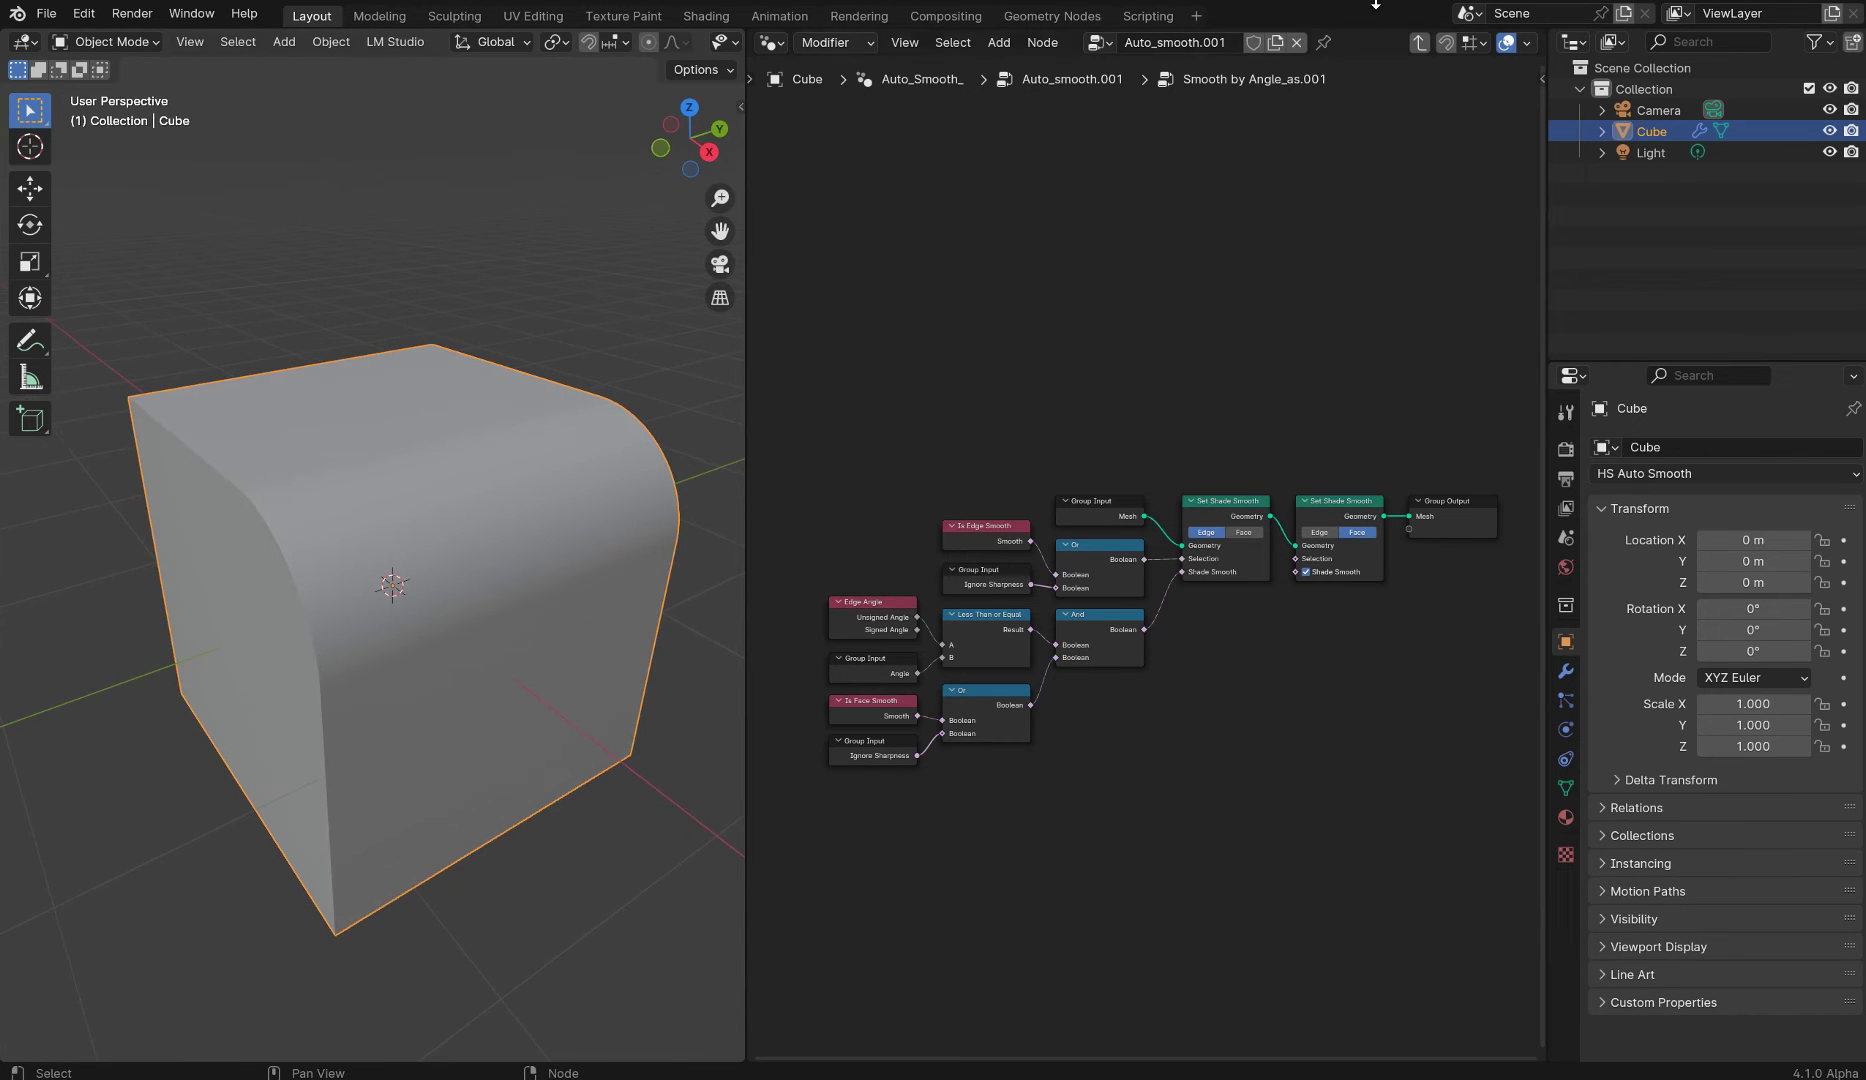
- Enable Cavity in the viewport shading options and change its Type to highlight the cube's edges
middle_drag(479, 608, 529, 546)
scroll(520, 516, up, 5)
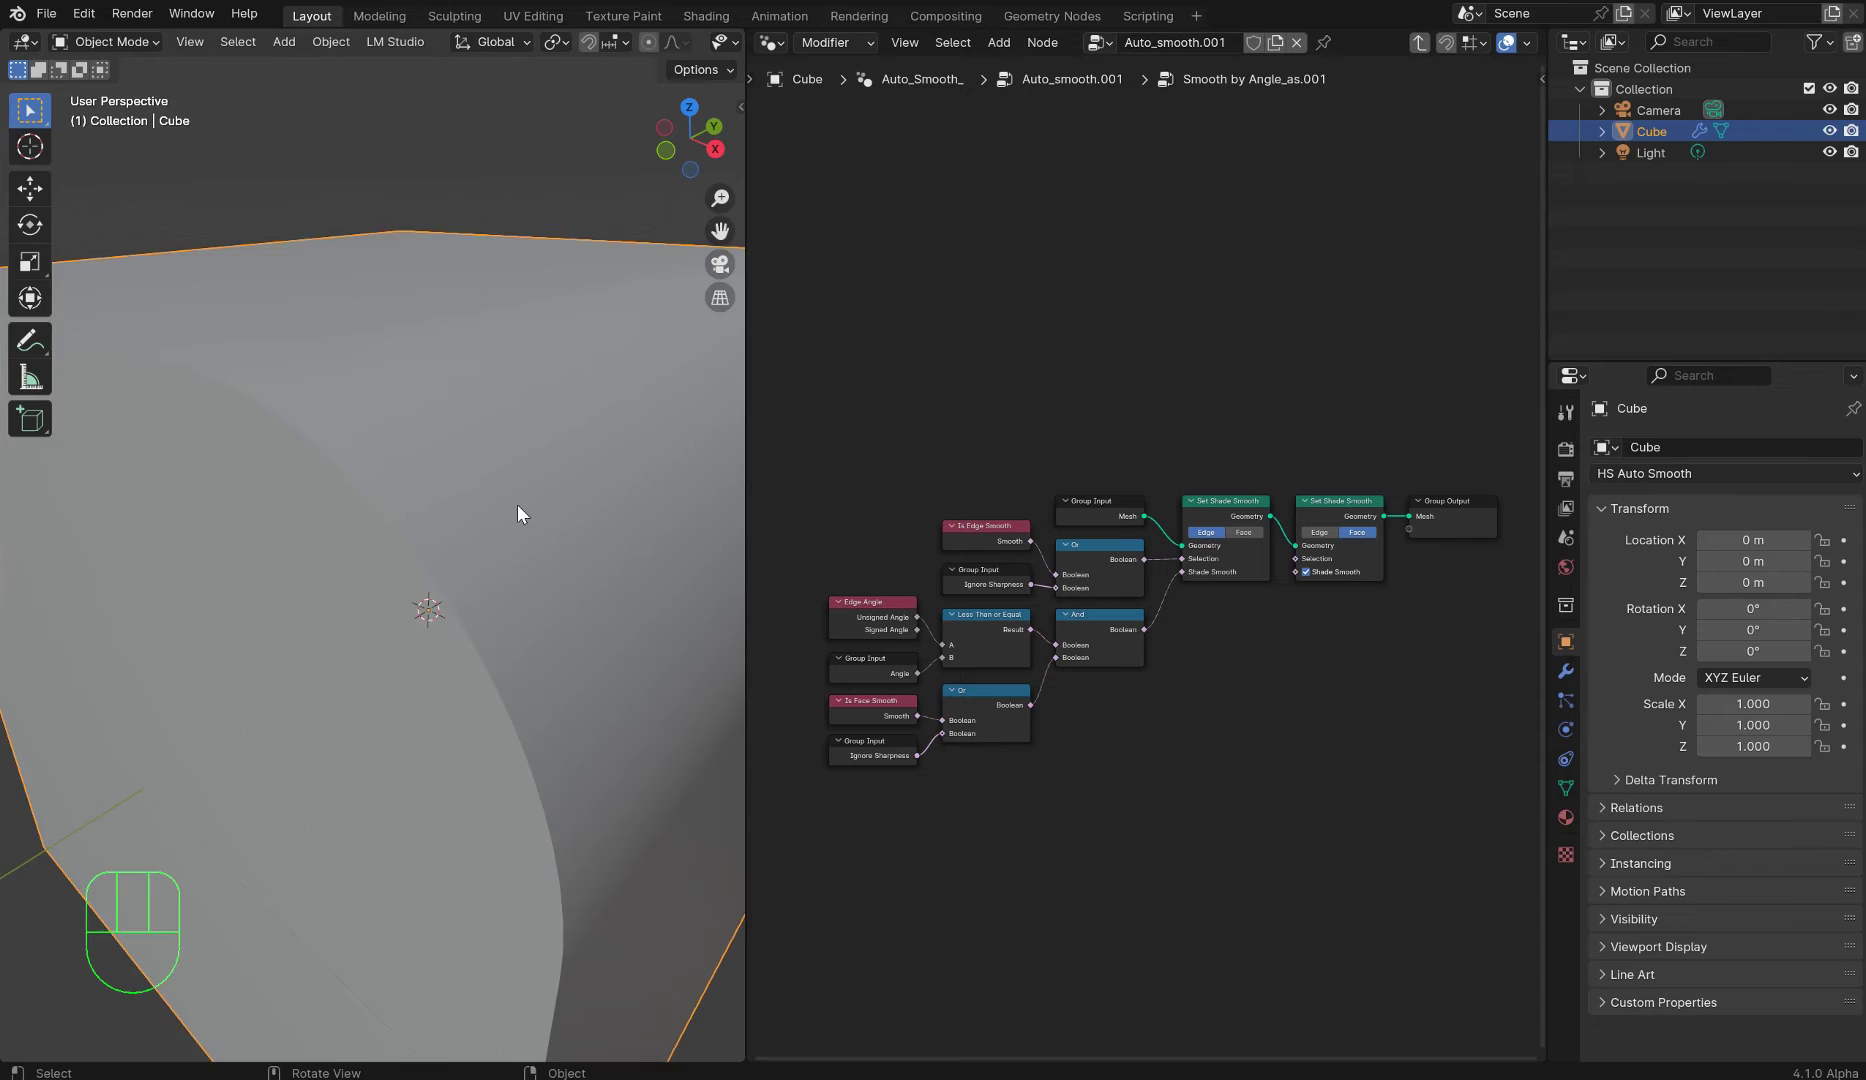
scroll(520, 516, down, 2)
scroll(705, 42, down, 5)
click(719, 45)
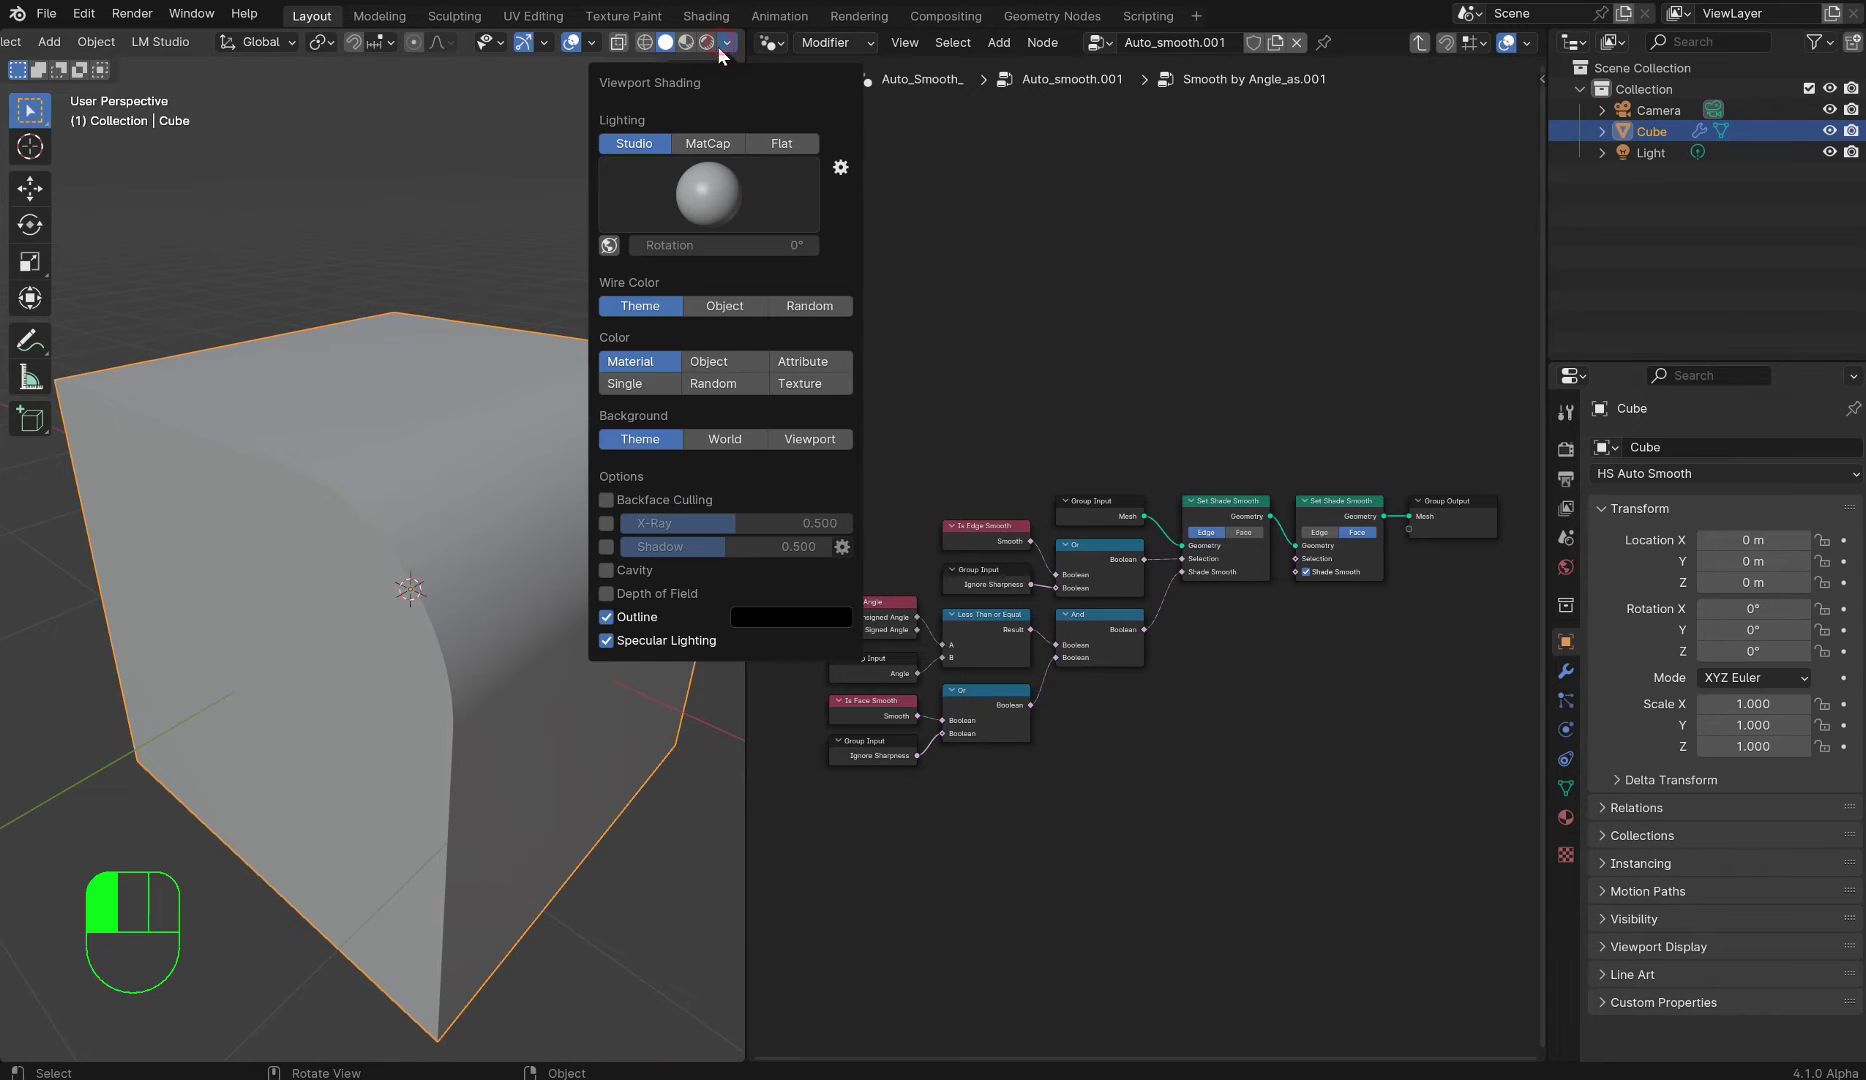
click(606, 570)
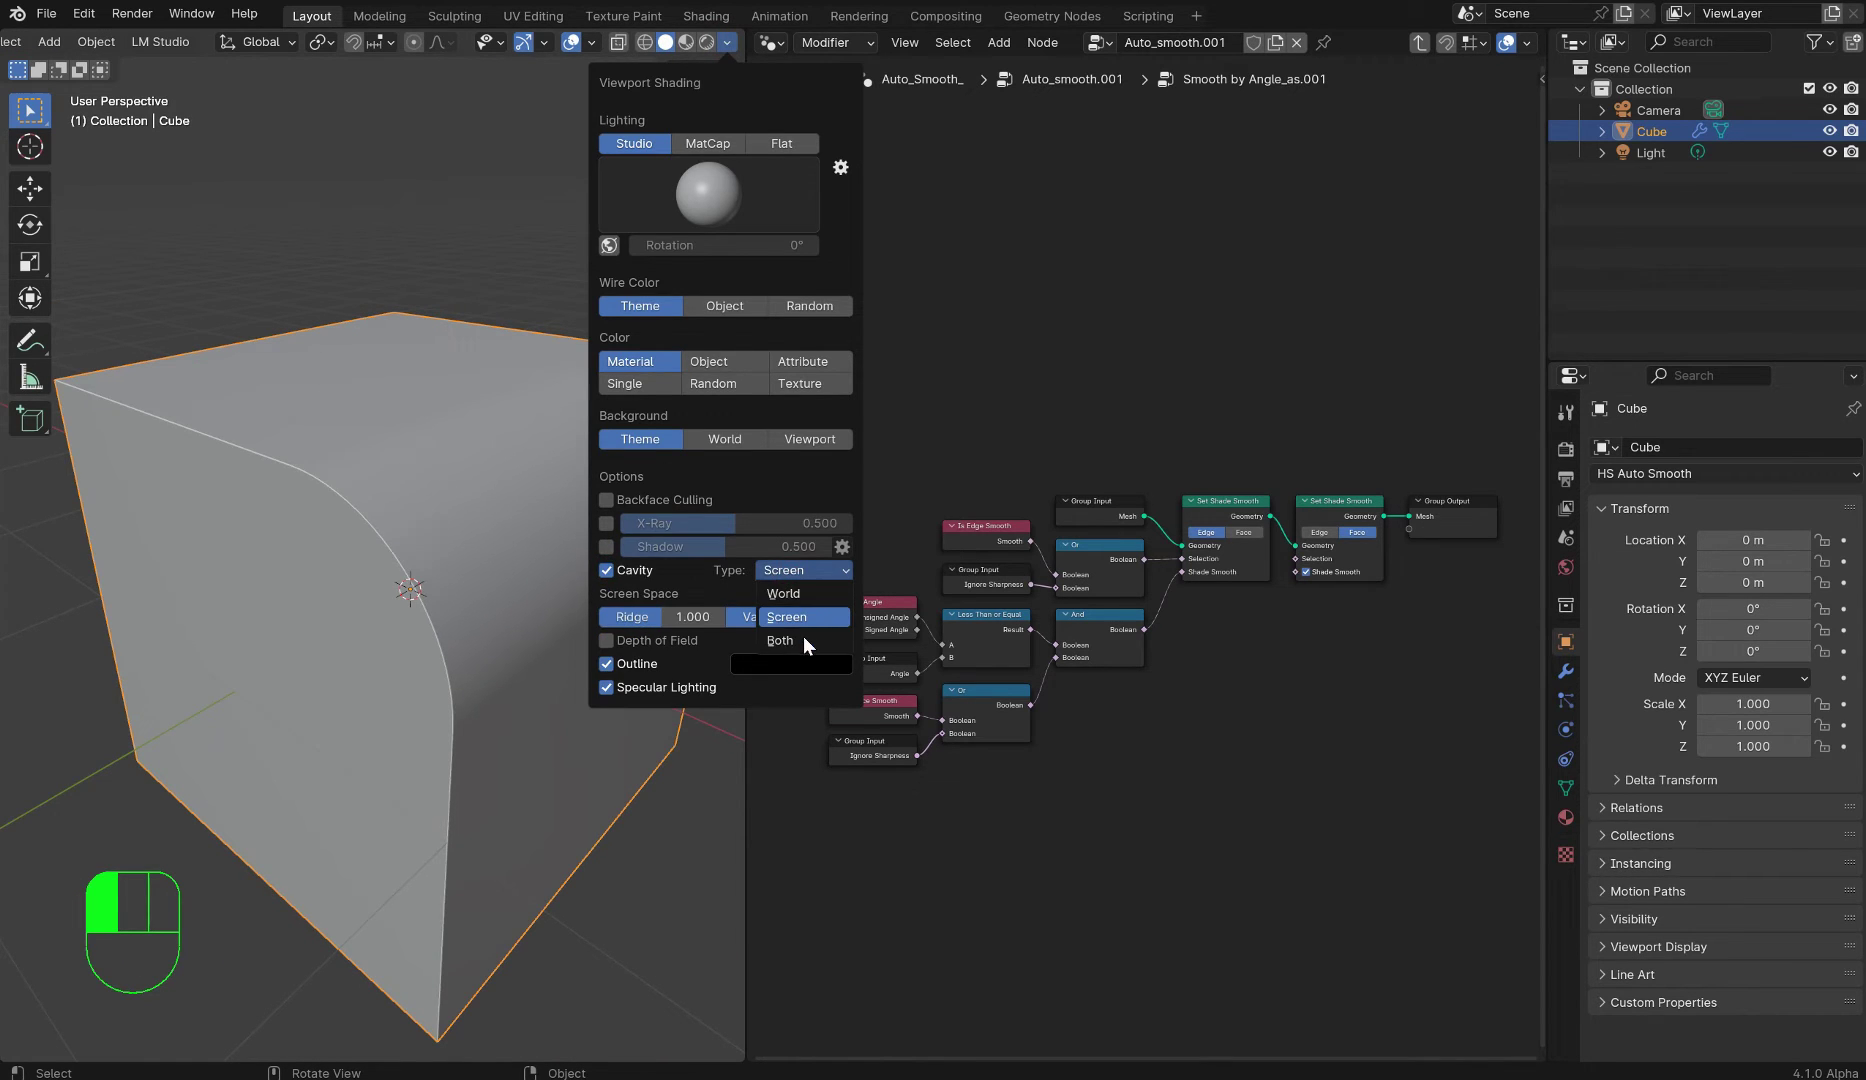
click(803, 636)
scroll(432, 588, down, 2)
middle_drag(346, 669, 548, 558)
scroll(487, 542, up, 4)
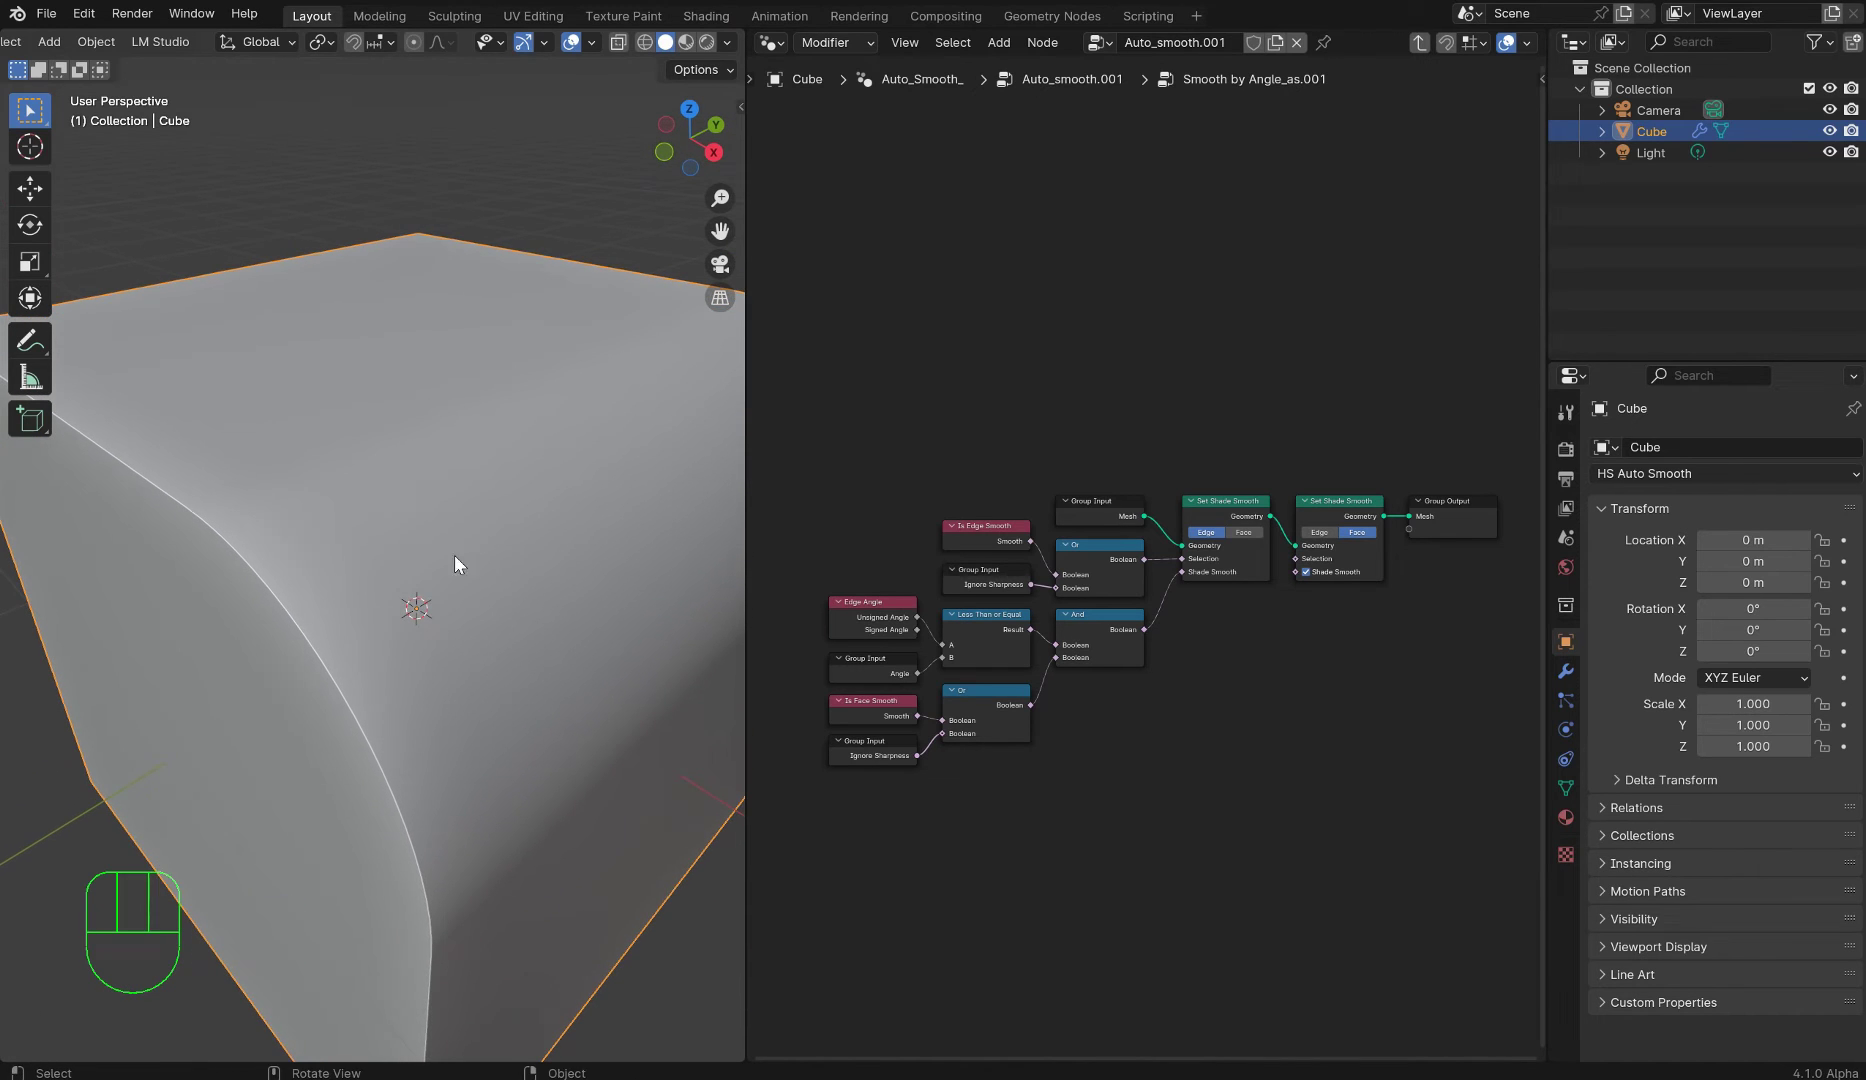
- Toggle Ignore Sharpness off and back on in the Auto_Smooth modifier to compare shading
click(1566, 671)
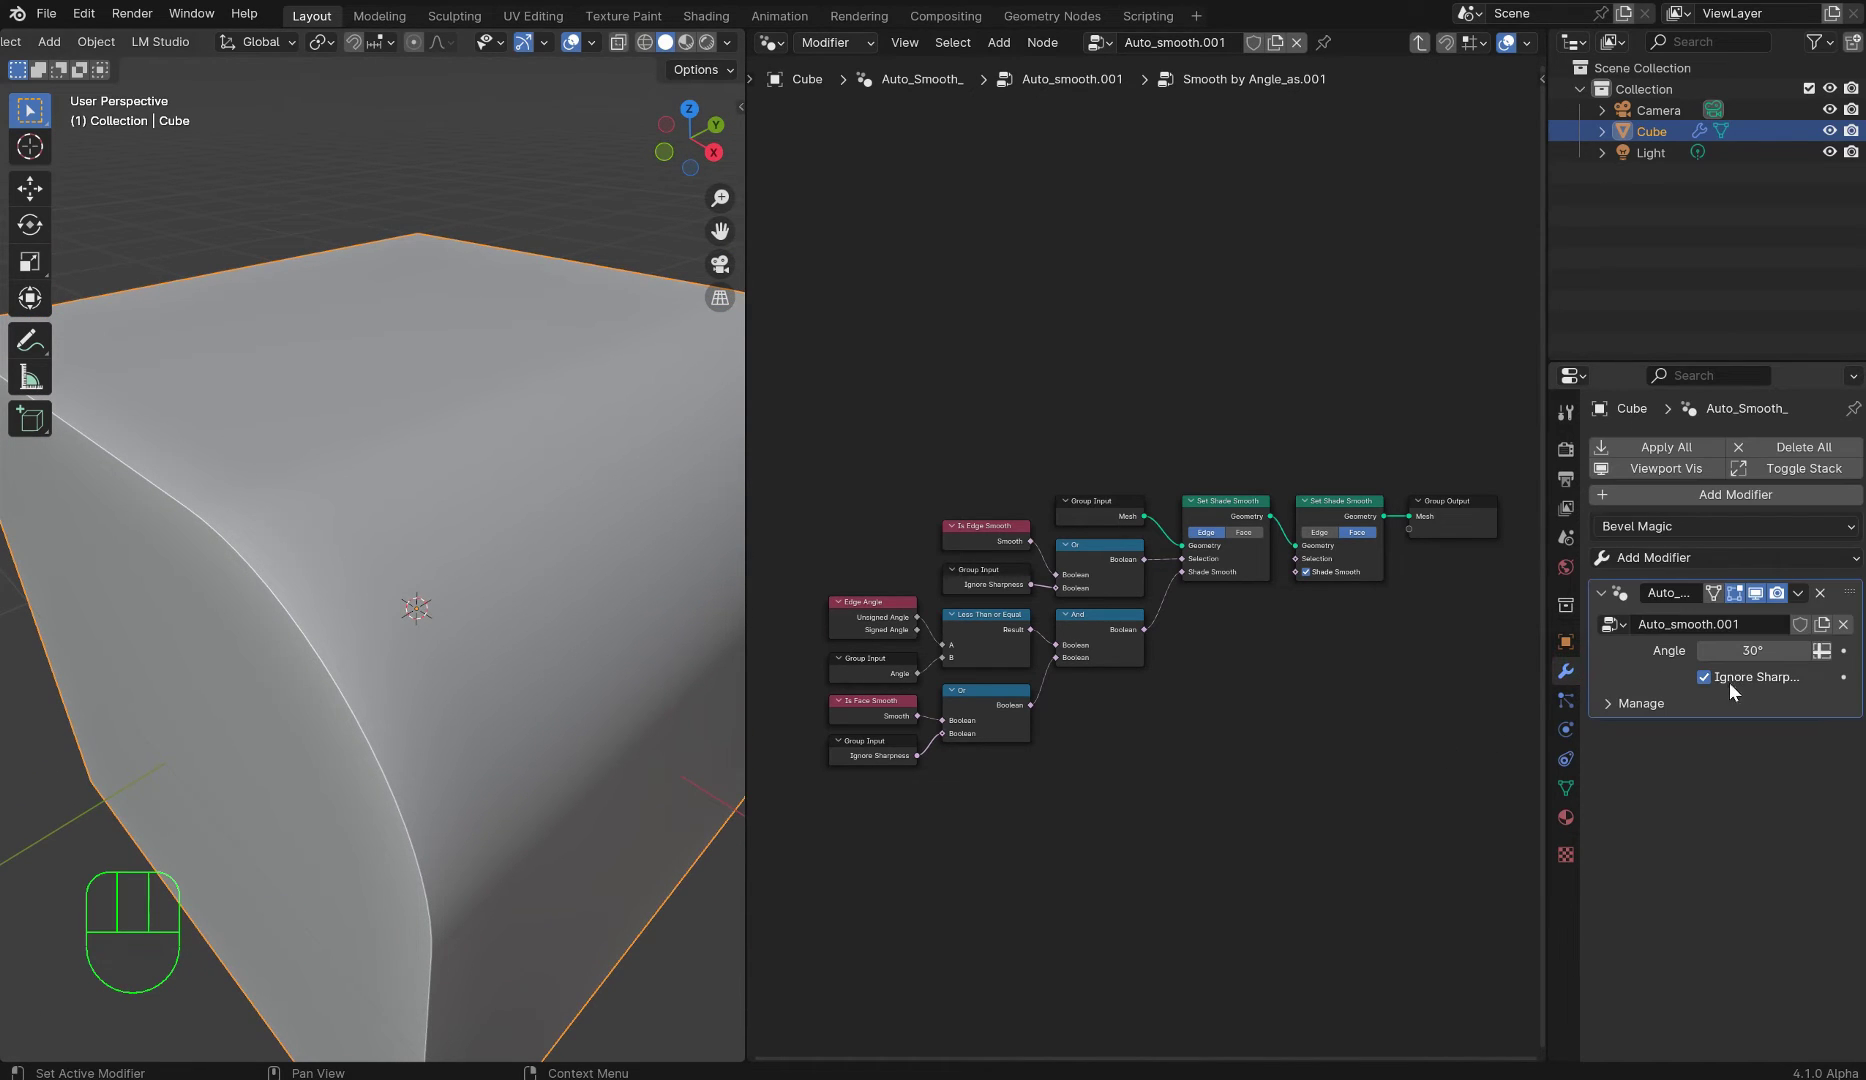
click(1703, 679)
click(1703, 677)
- Nudge the Group Output node slightly right and orbit around the rounded cube to inspect shading
scroll(1230, 600, up, 4)
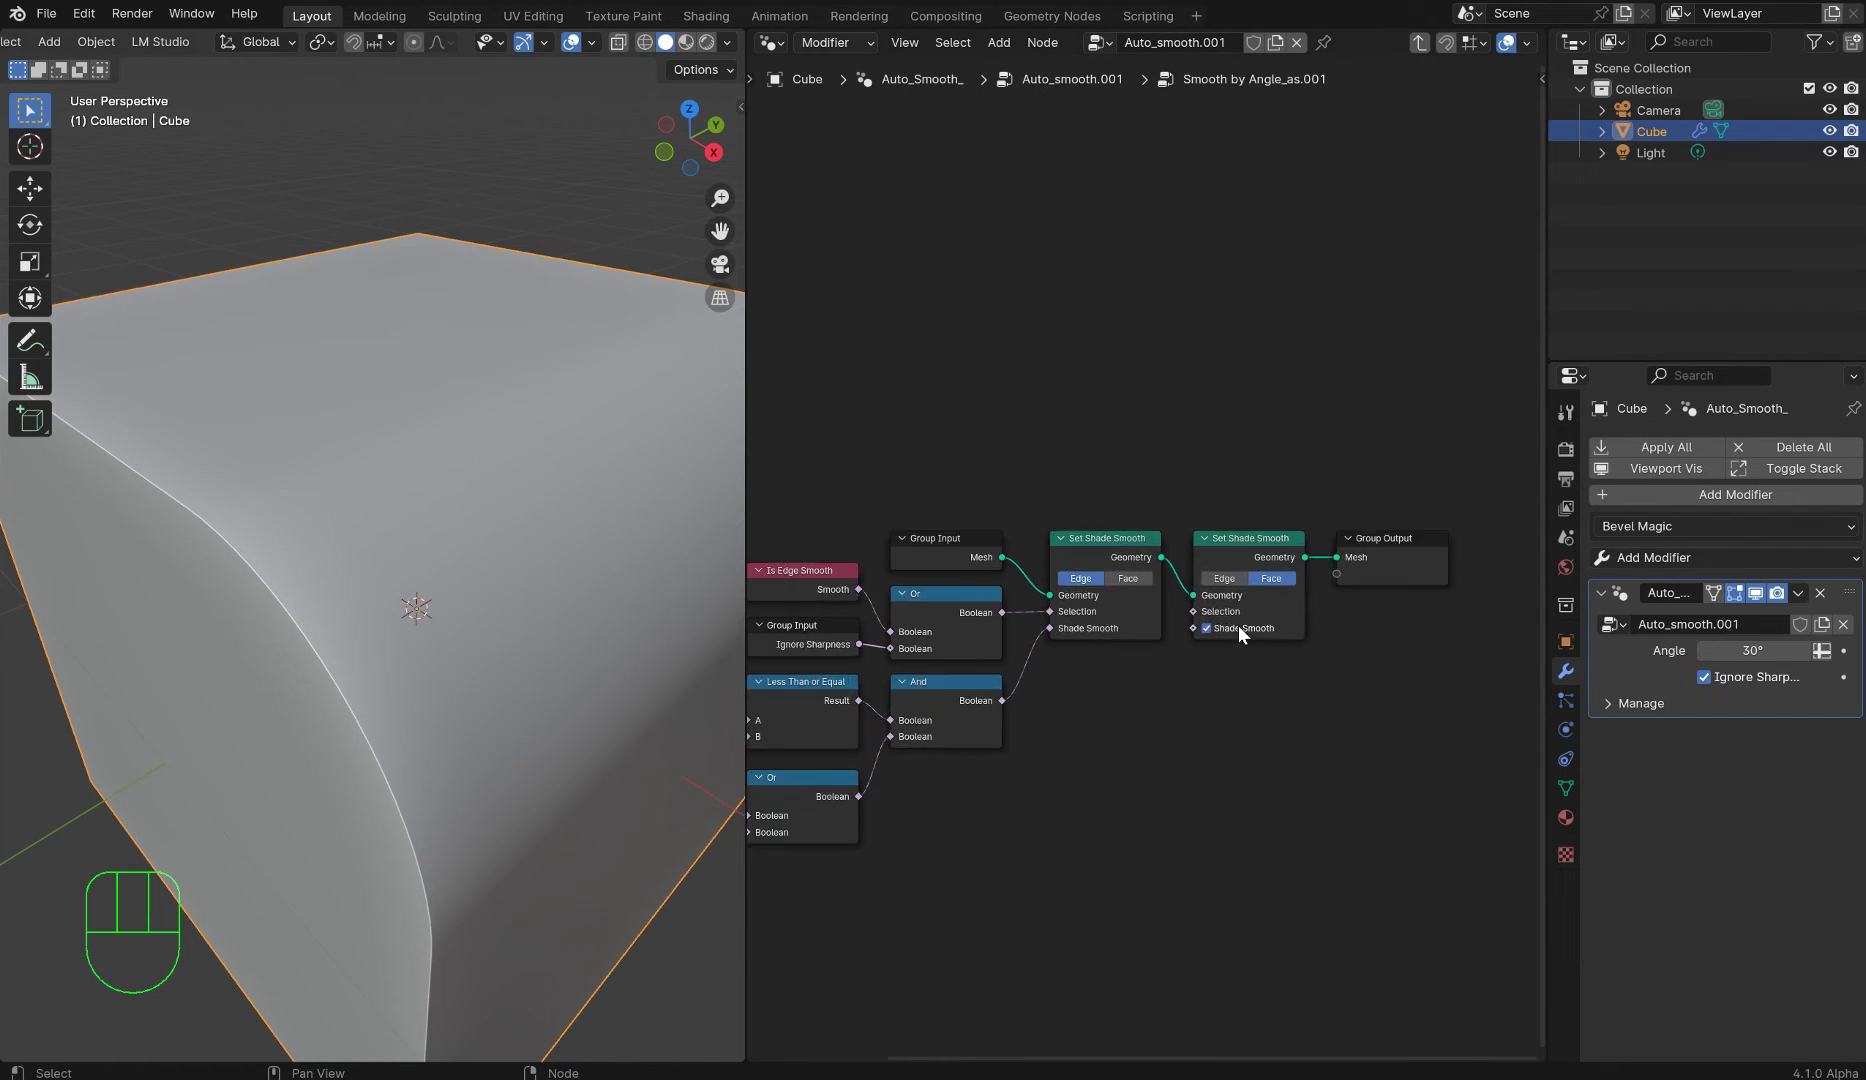
middle_drag(1276, 595, 1229, 606)
drag(1437, 534, 1473, 536)
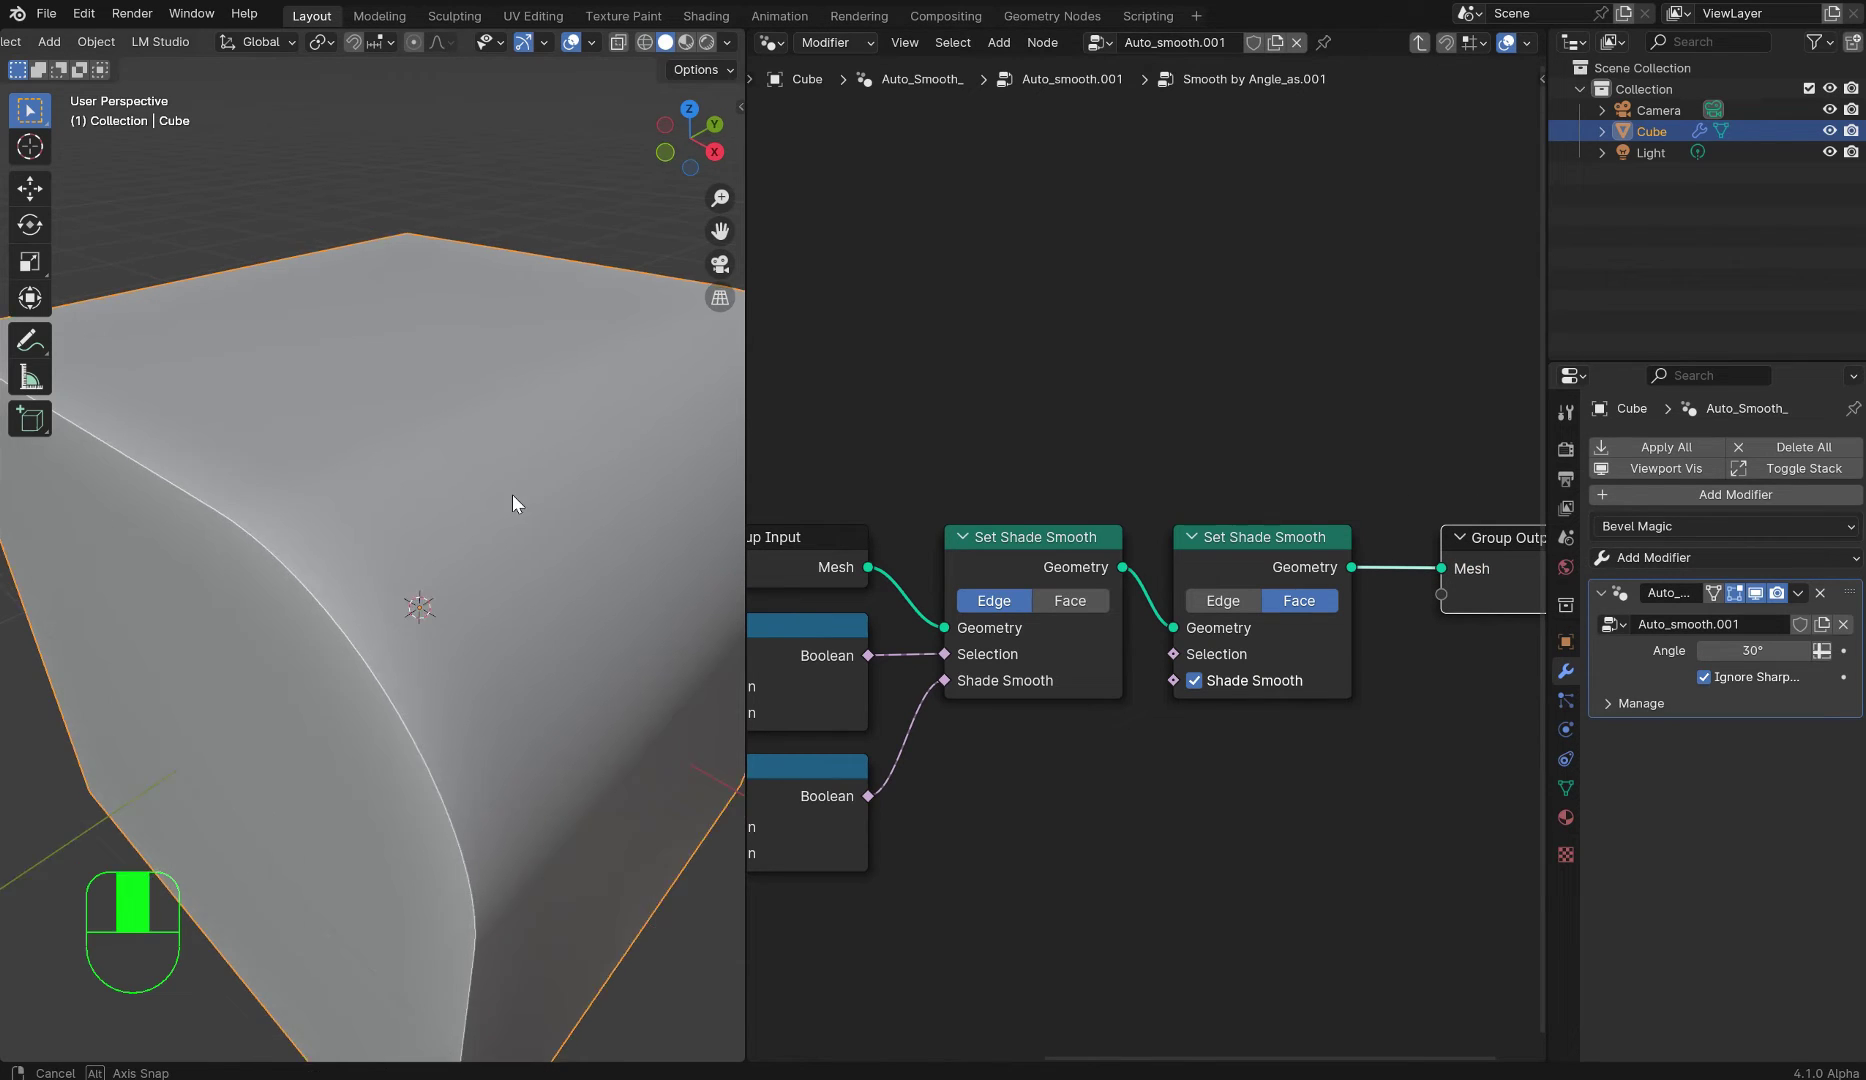
middle_drag(512, 494, 425, 465)
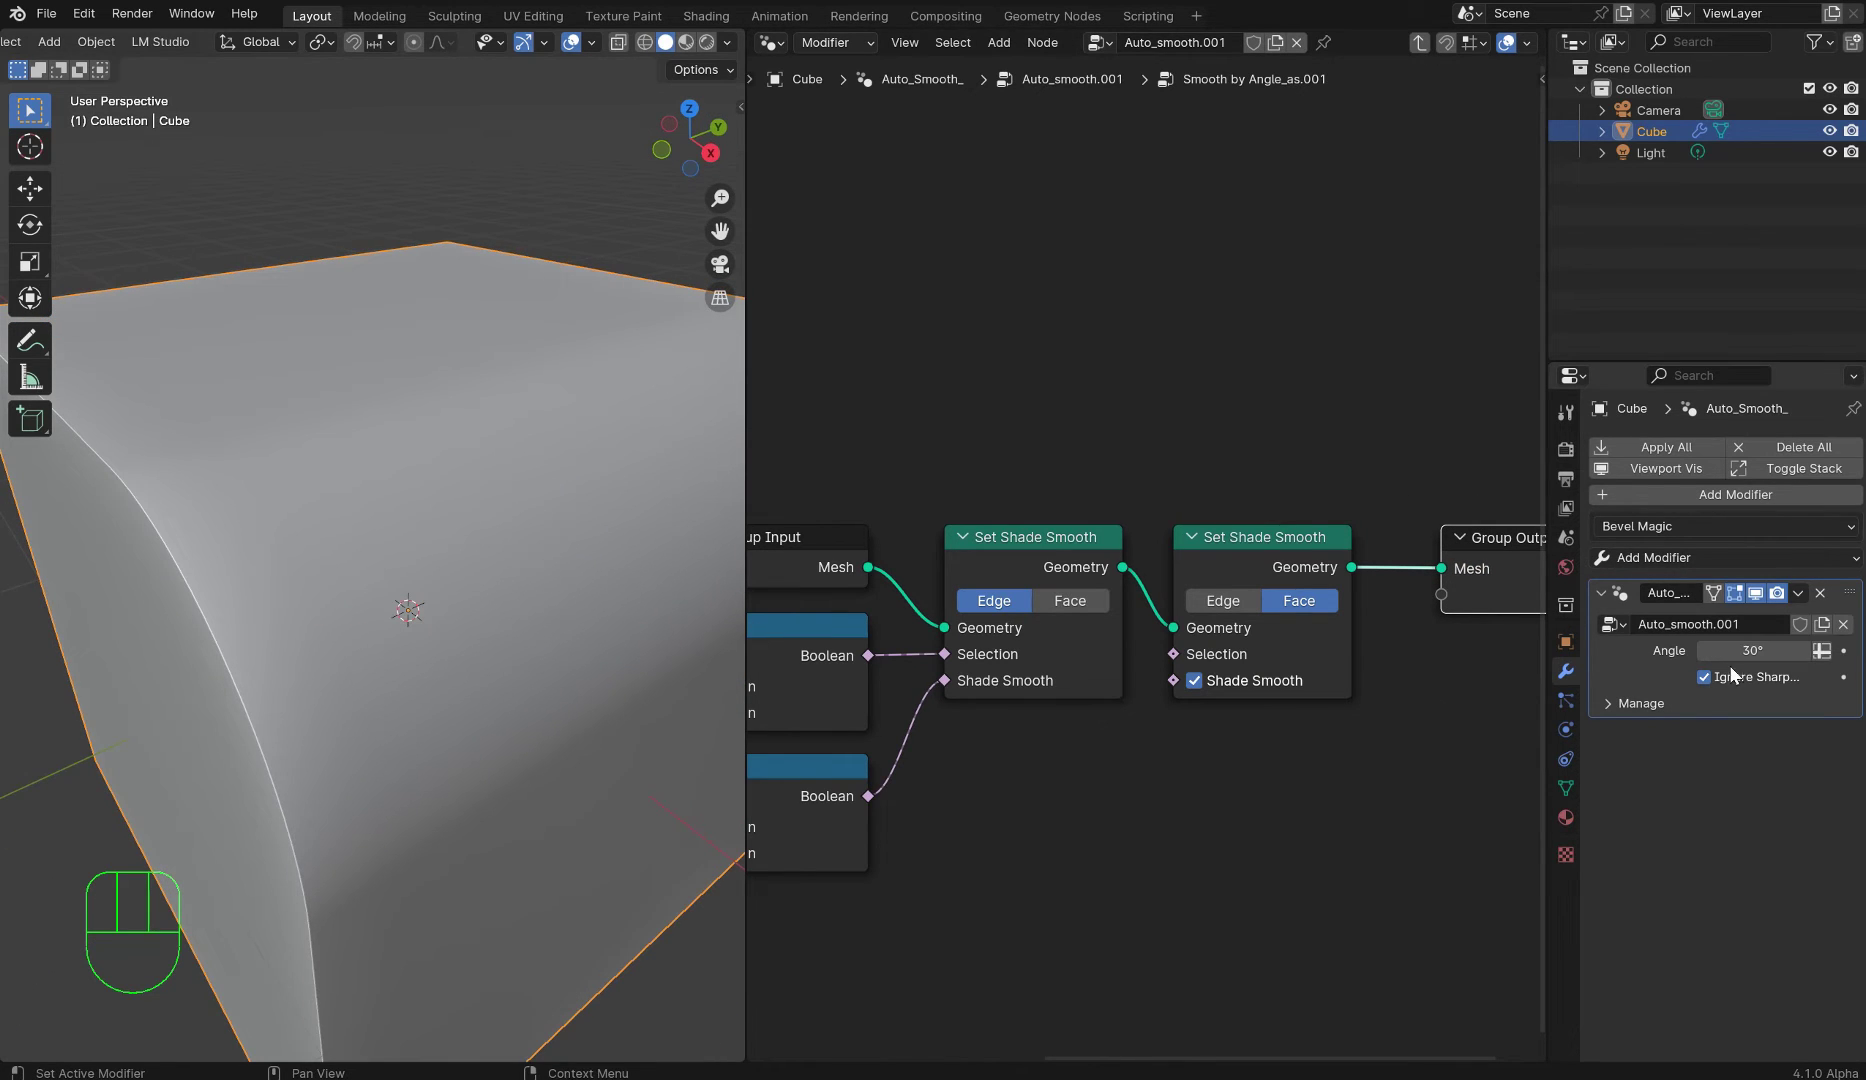
middle_drag(343, 531, 311, 516)
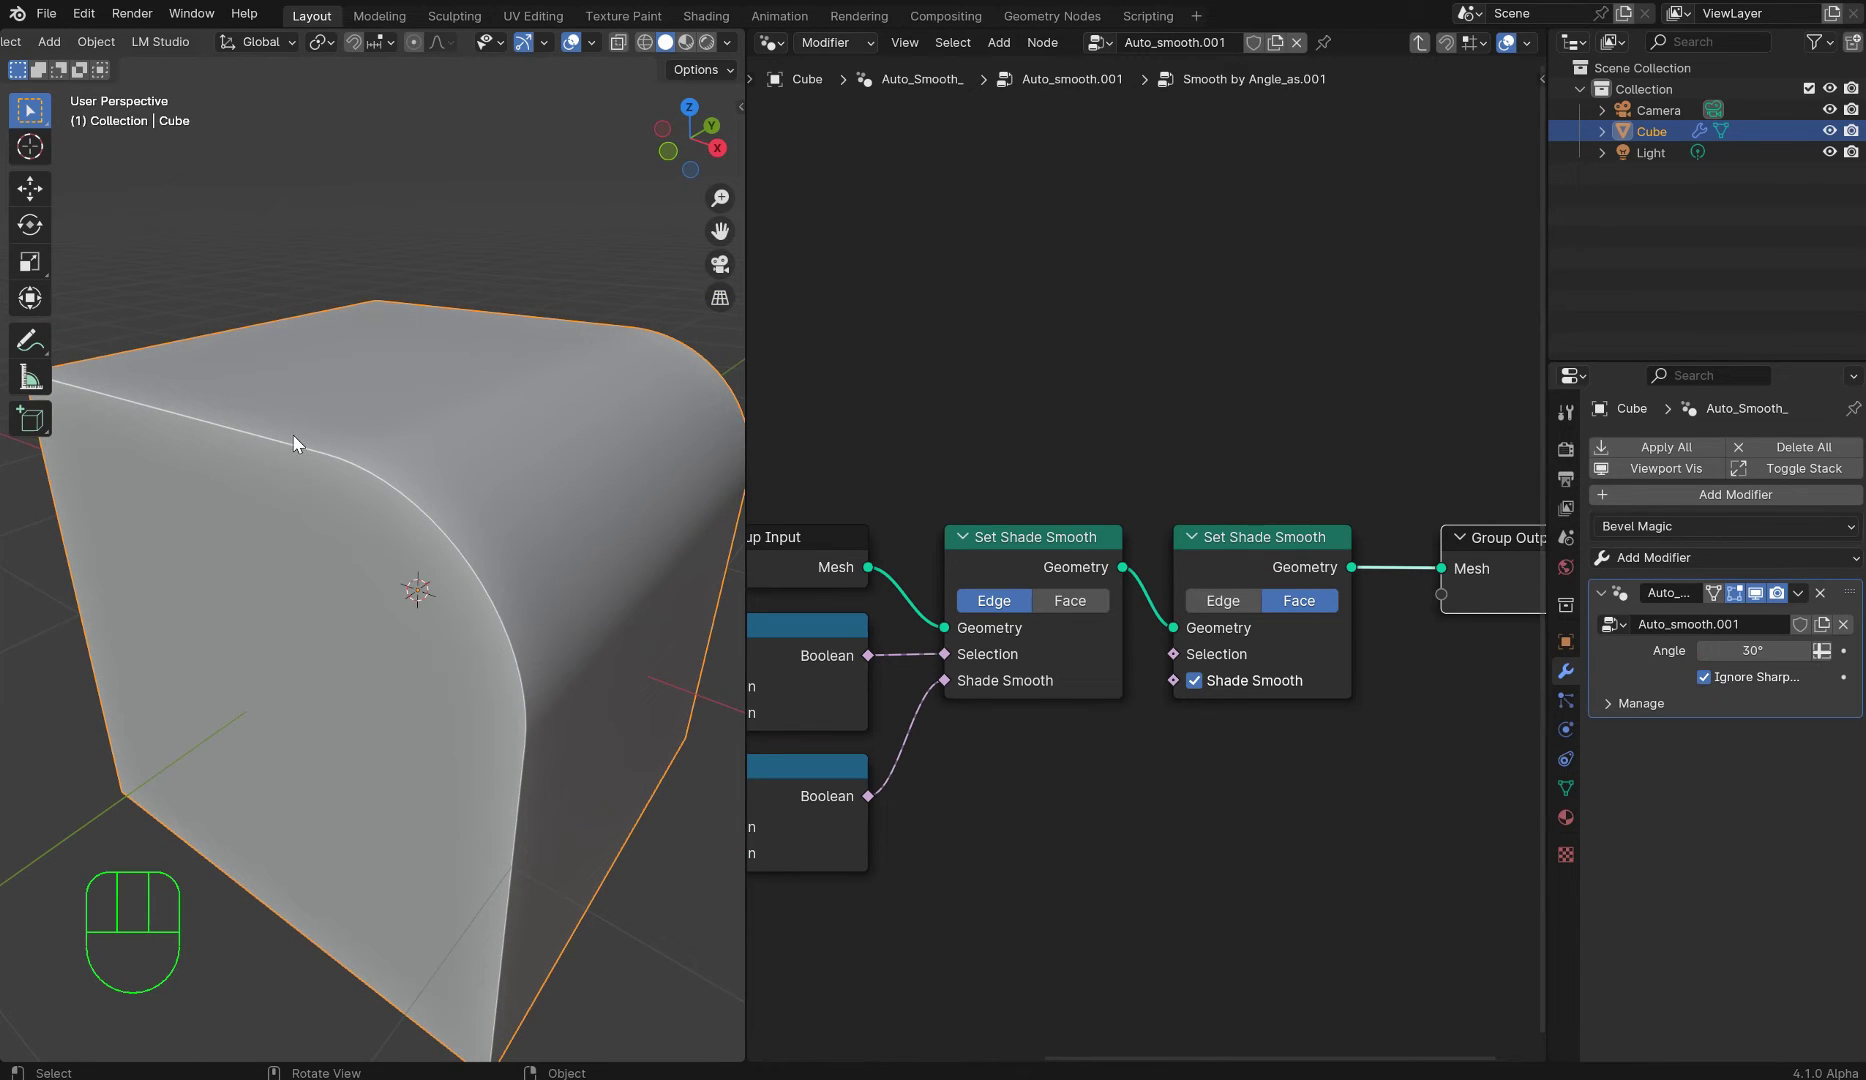
middle_drag(312, 390, 350, 388)
scroll(287, 417, down, 4)
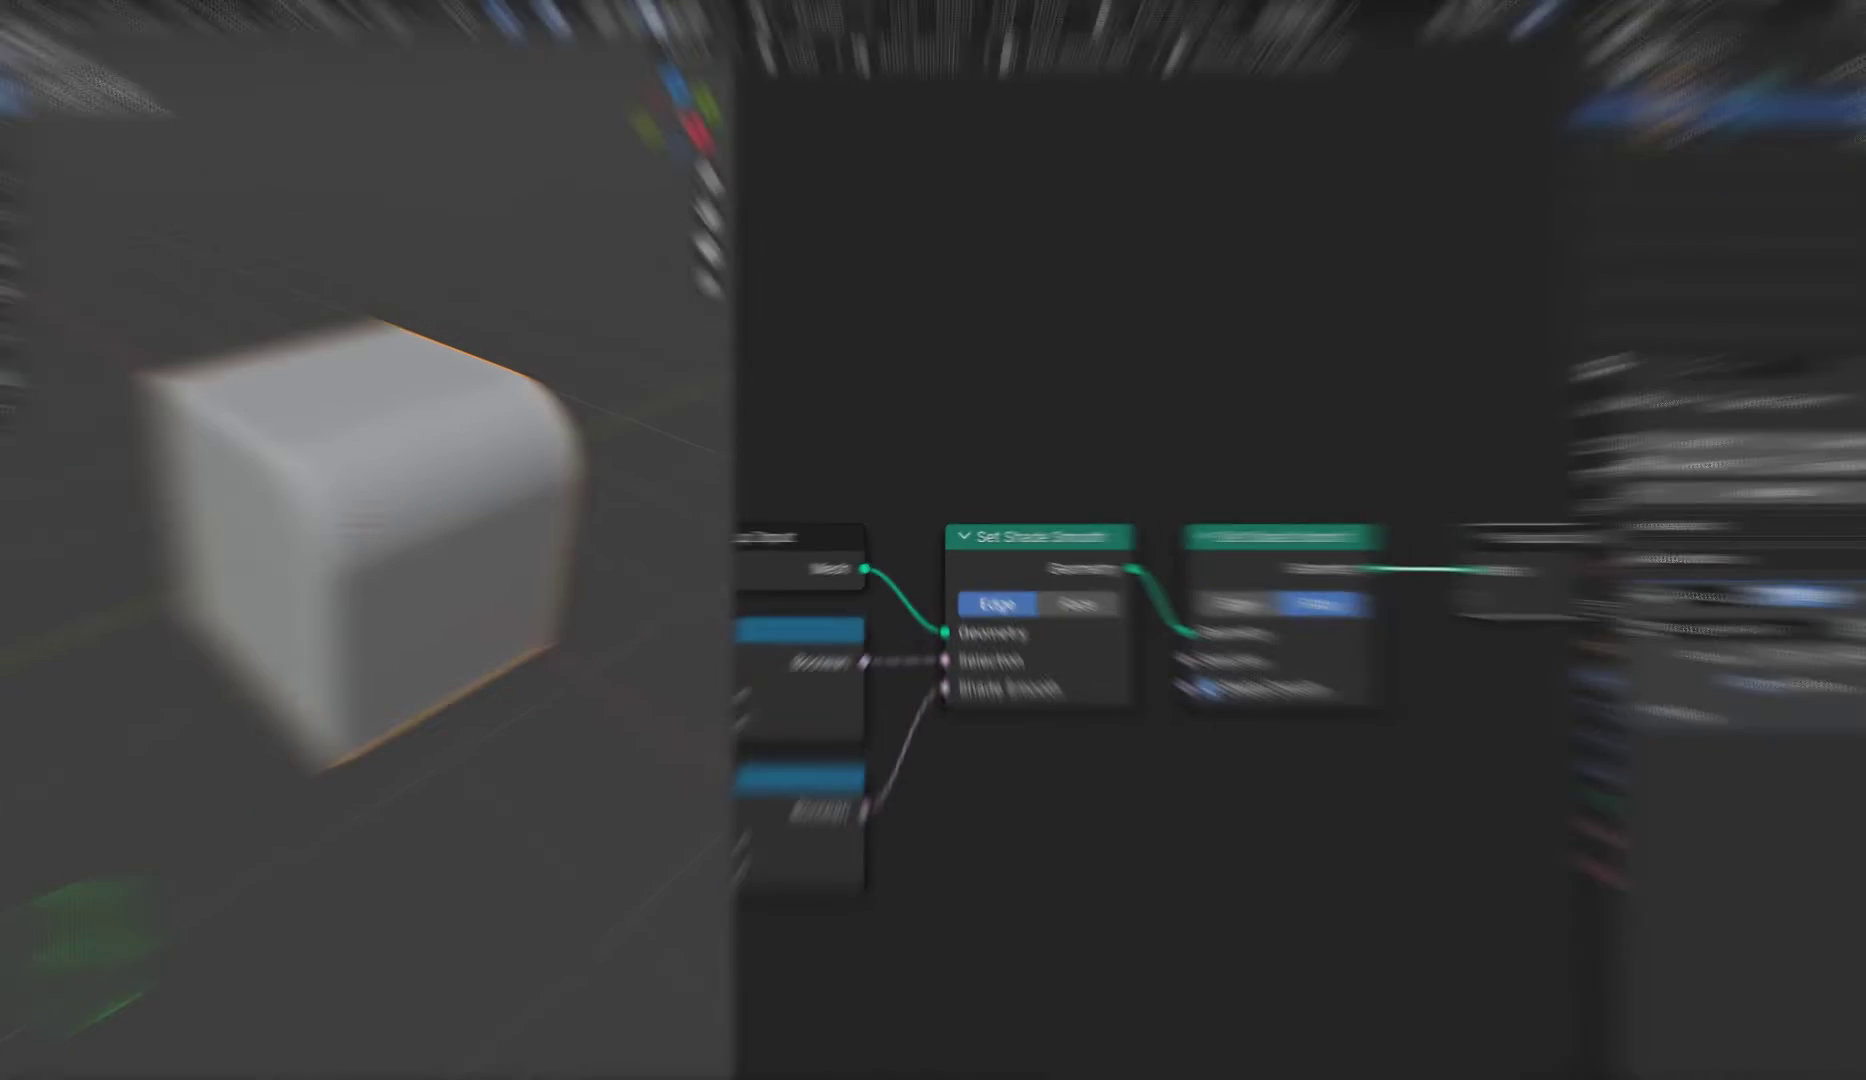
- Remove the Auto Smooth add-on in Edit > Preferences > Add-ons
middle_drag(442, 385, 410, 421)
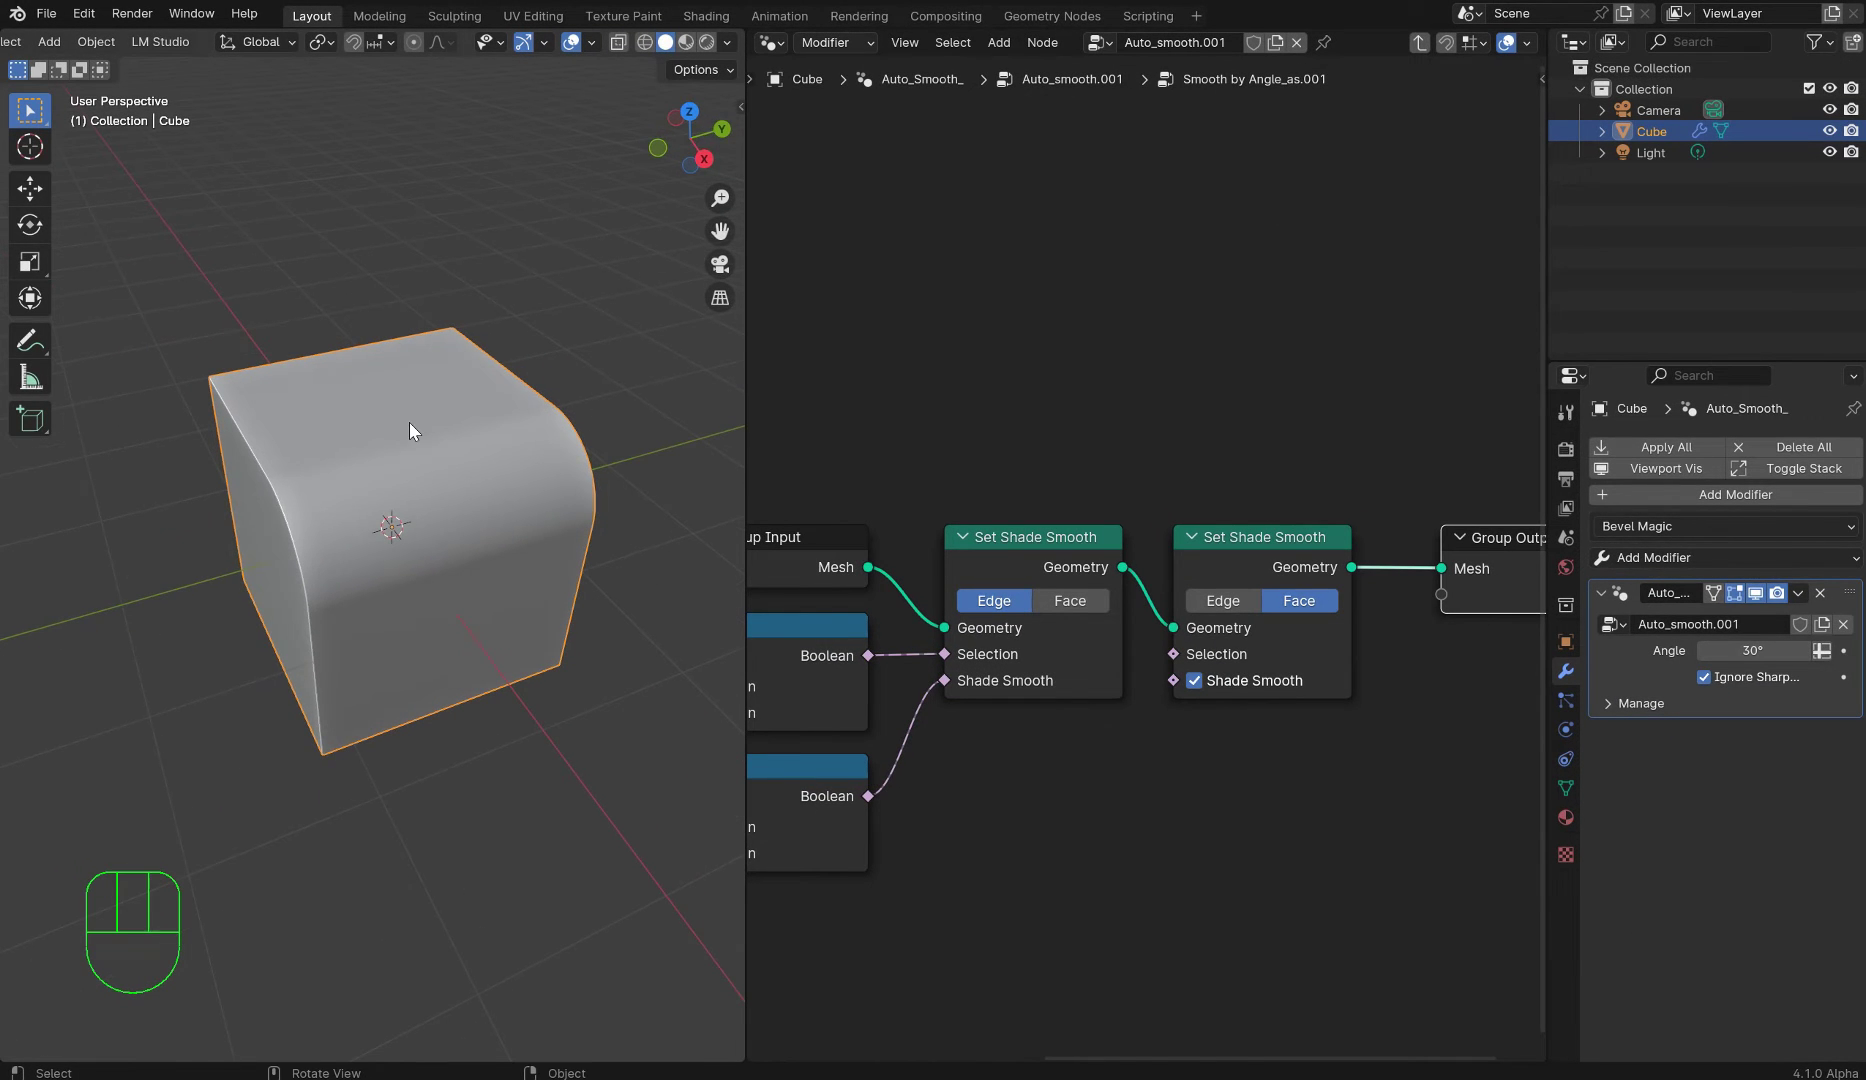
key(n)
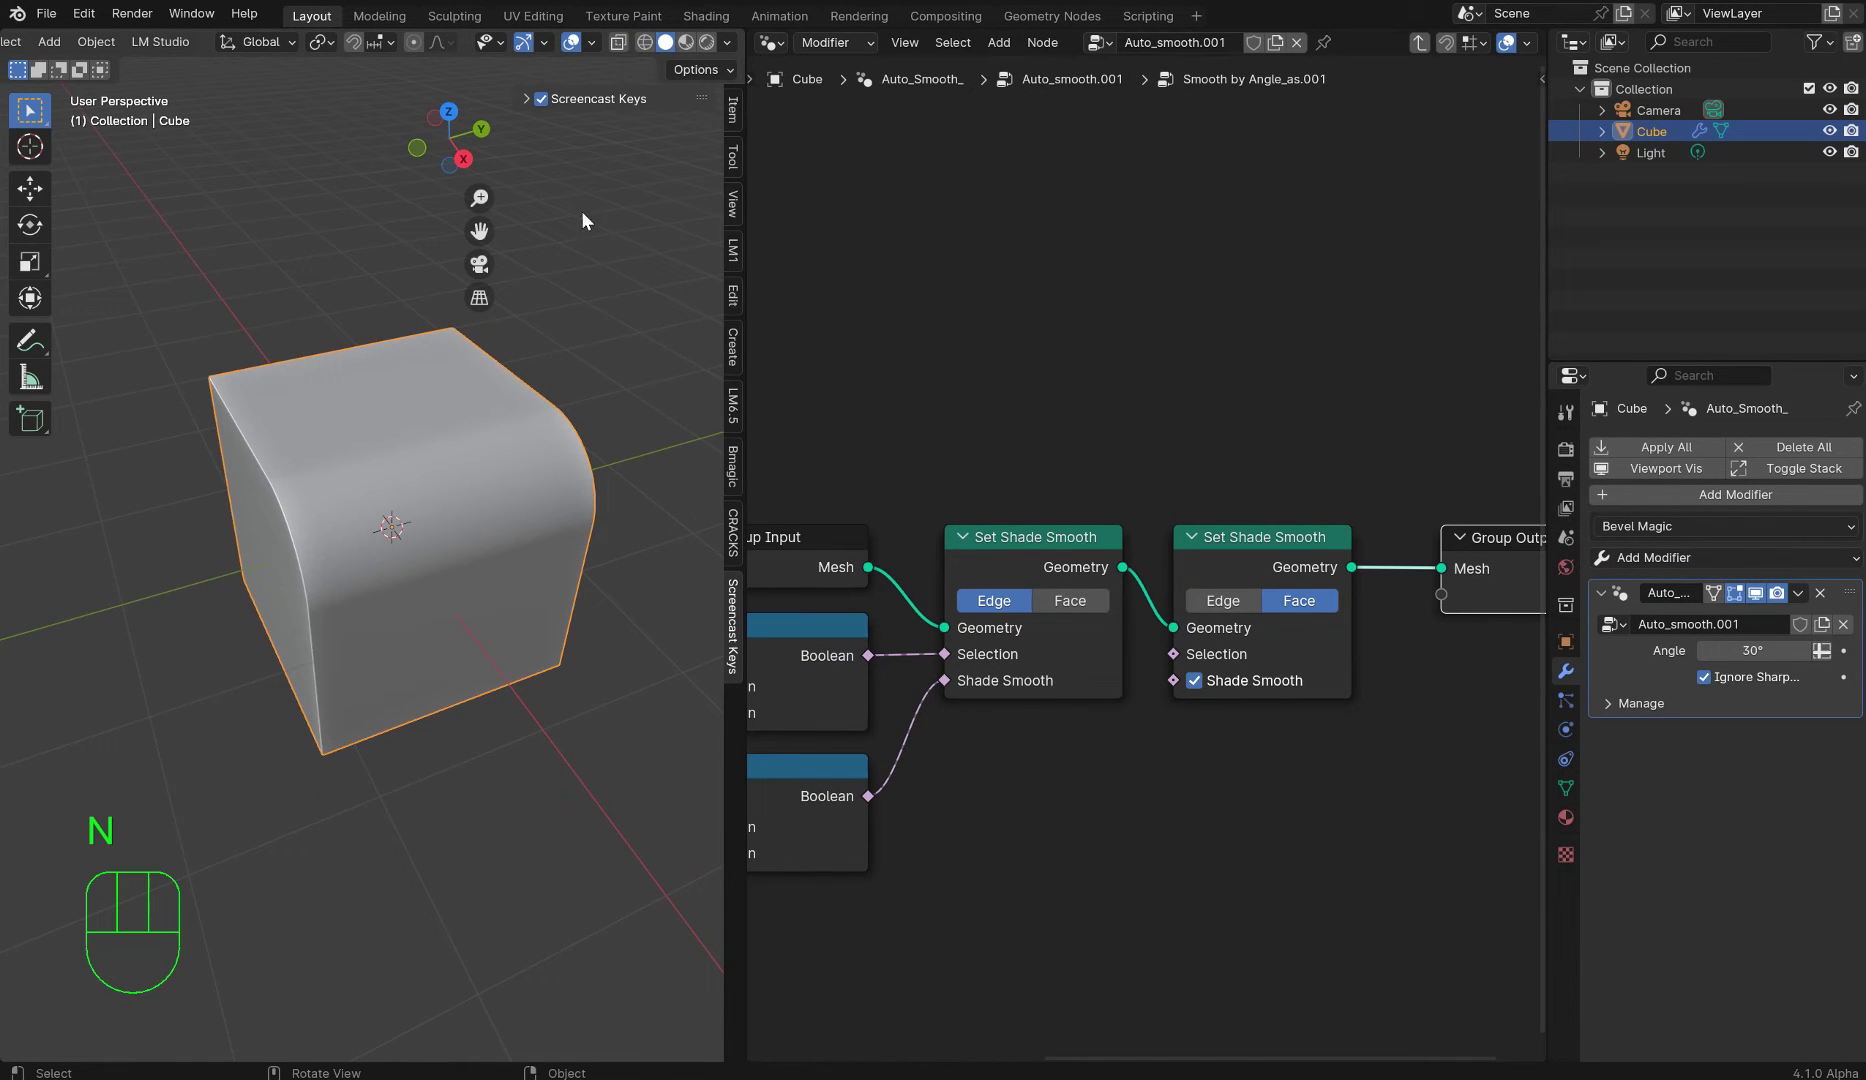
click(92, 15)
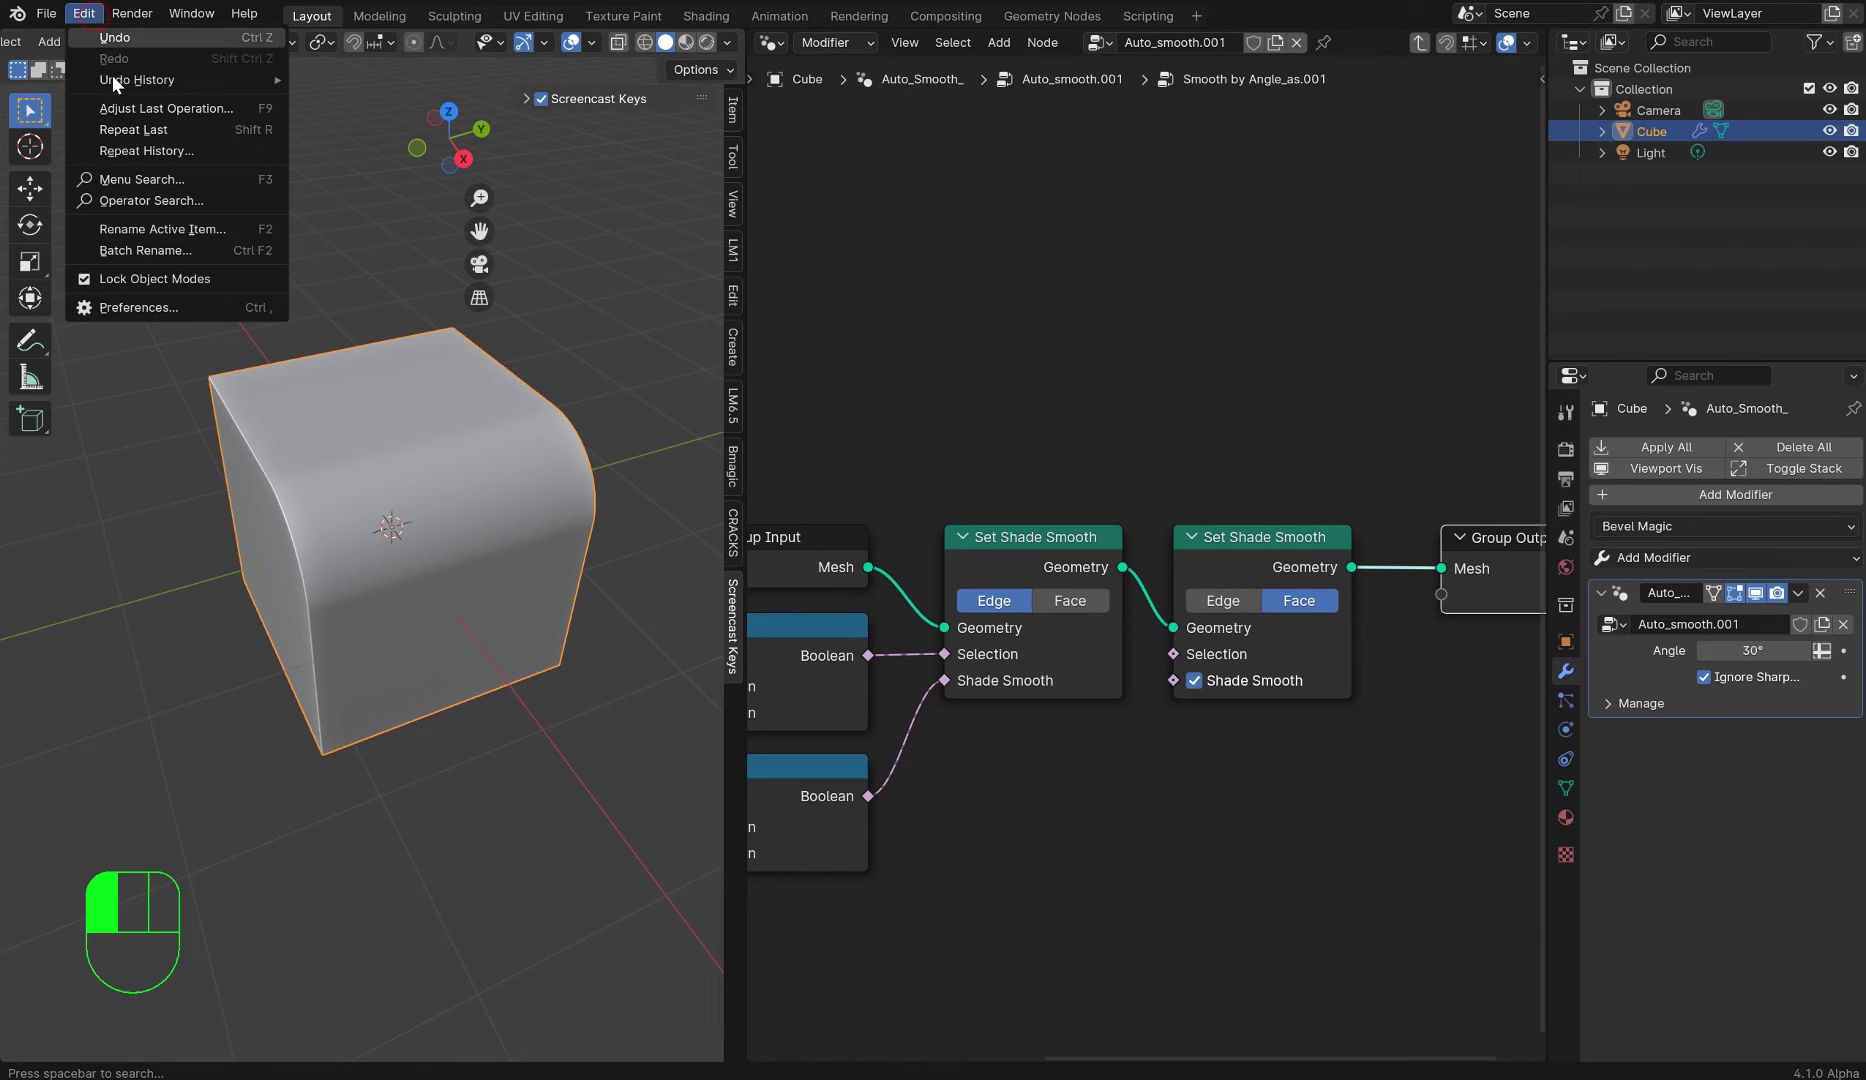
click(127, 308)
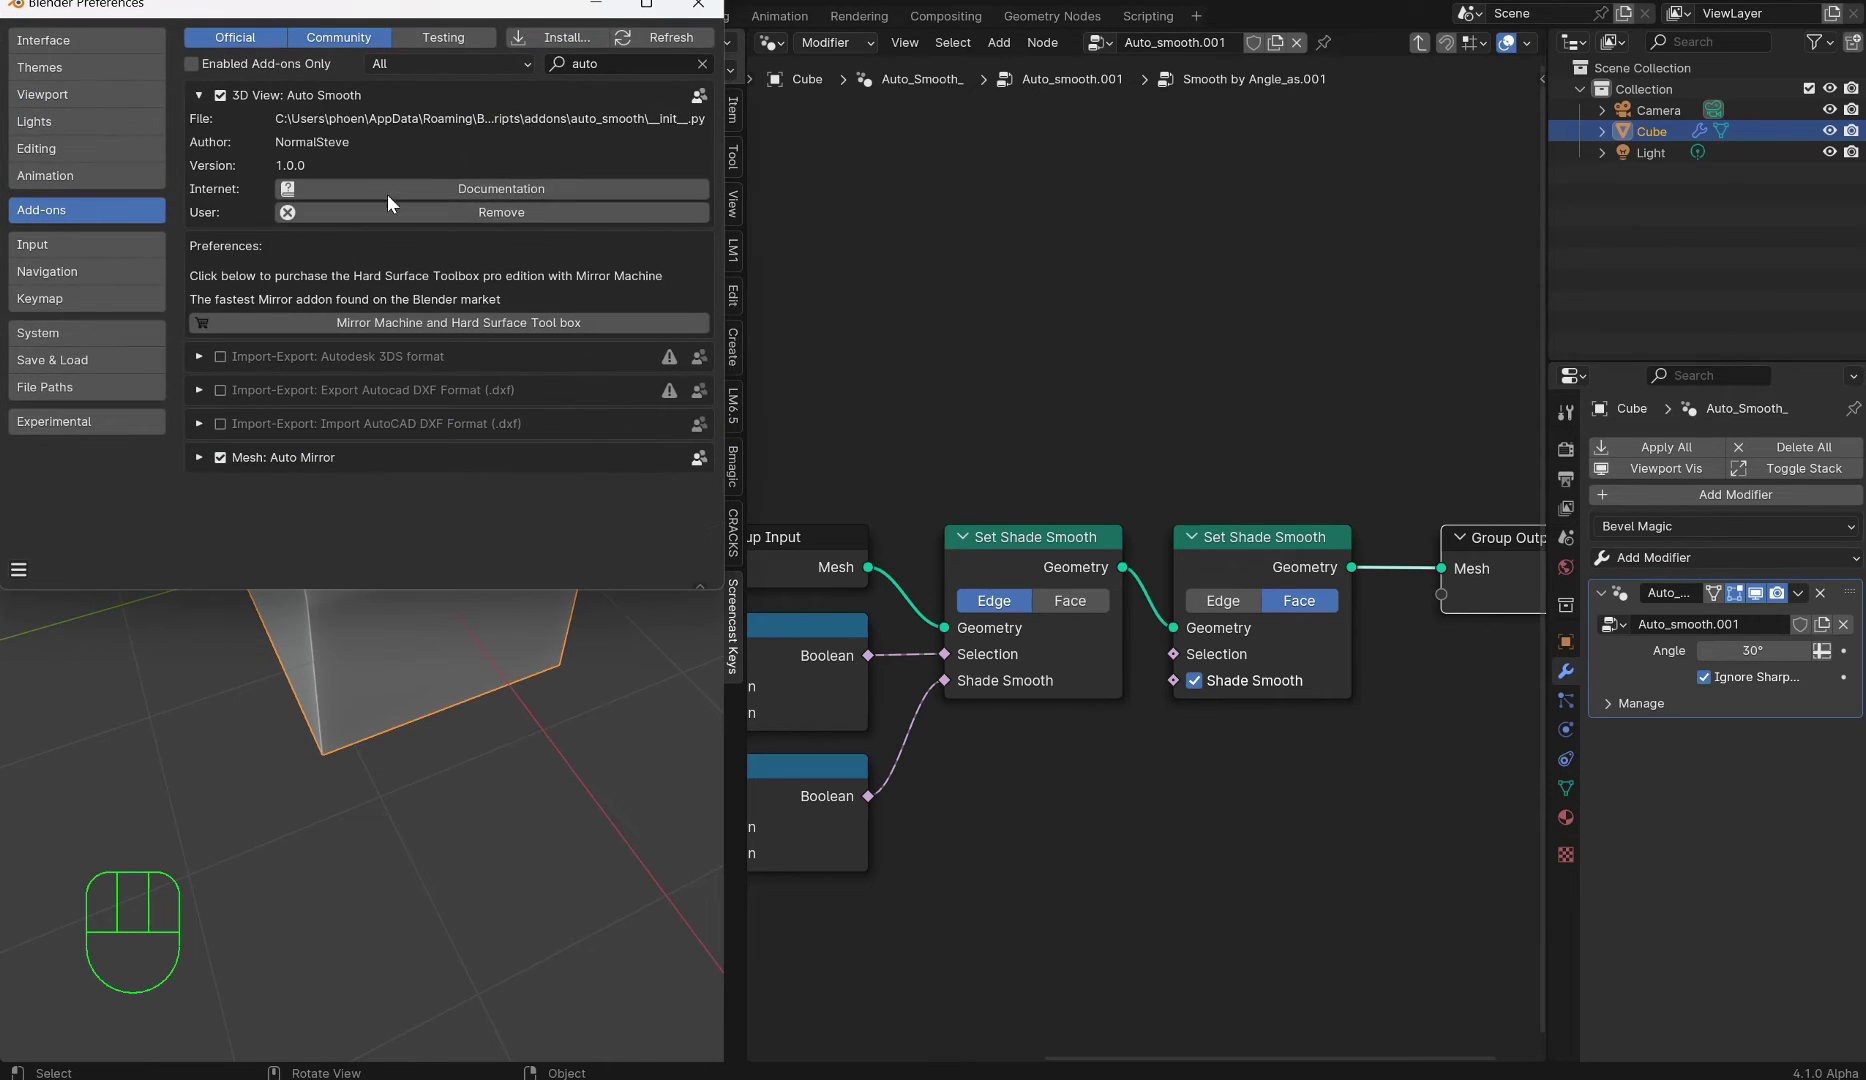
click(372, 212)
click(287, 268)
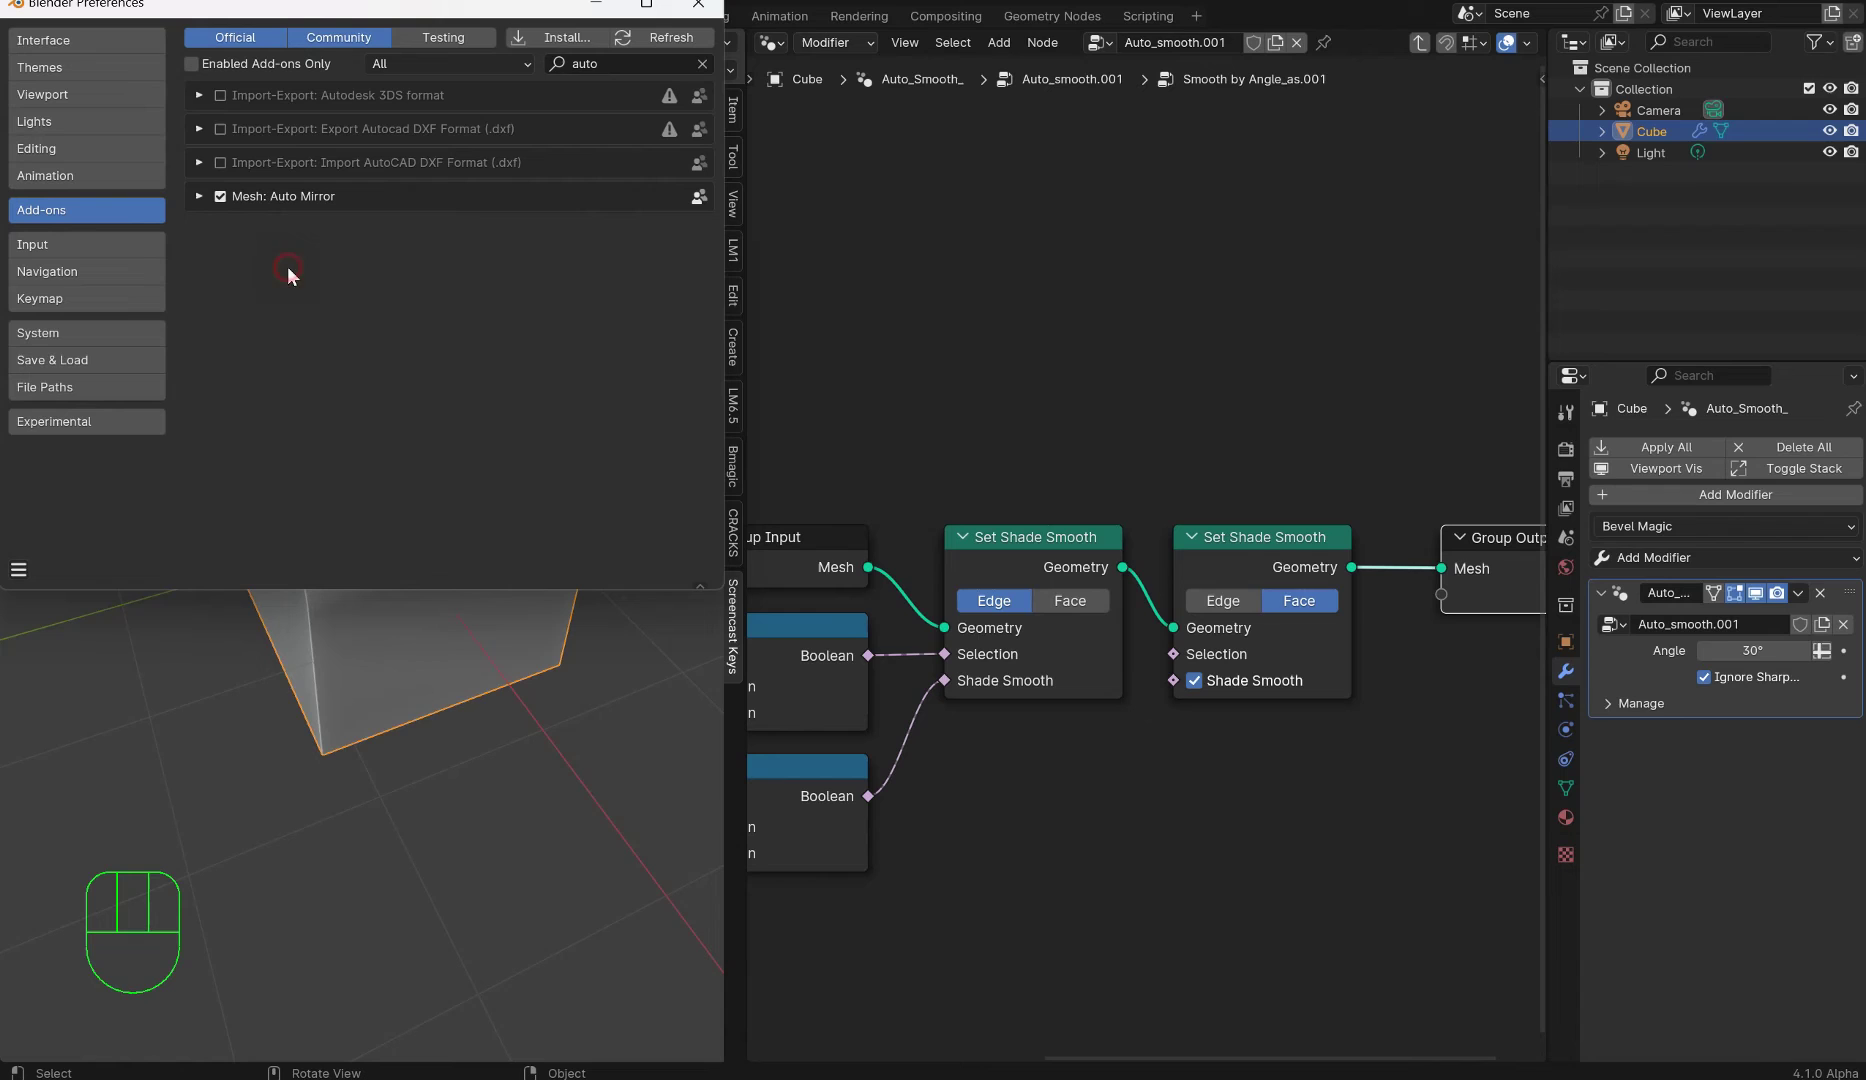
- Install hstb_pro_mirror_machine_2.1.0.zip from E:\HStoolbox and enable the HSTB Pro Mirror Machine add-on
click(705, 63)
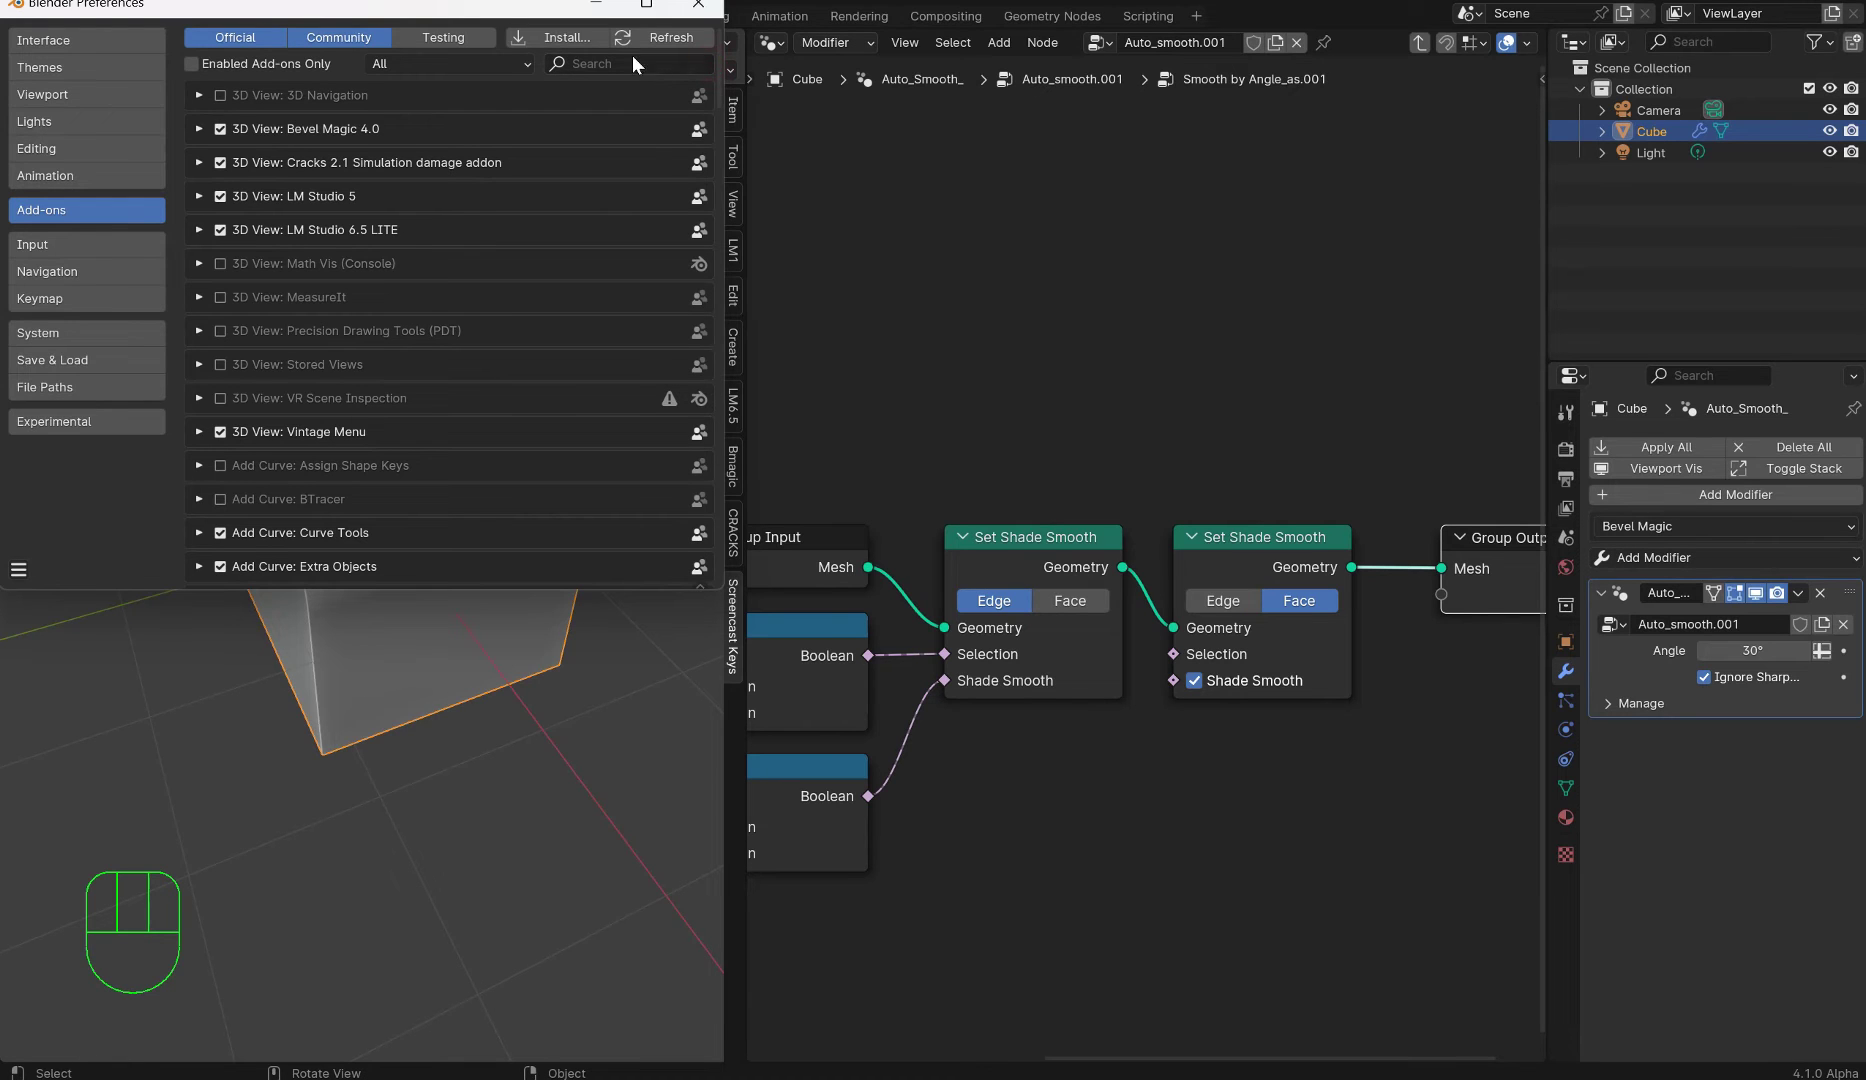
click(583, 38)
click(121, 457)
double_click(340, 182)
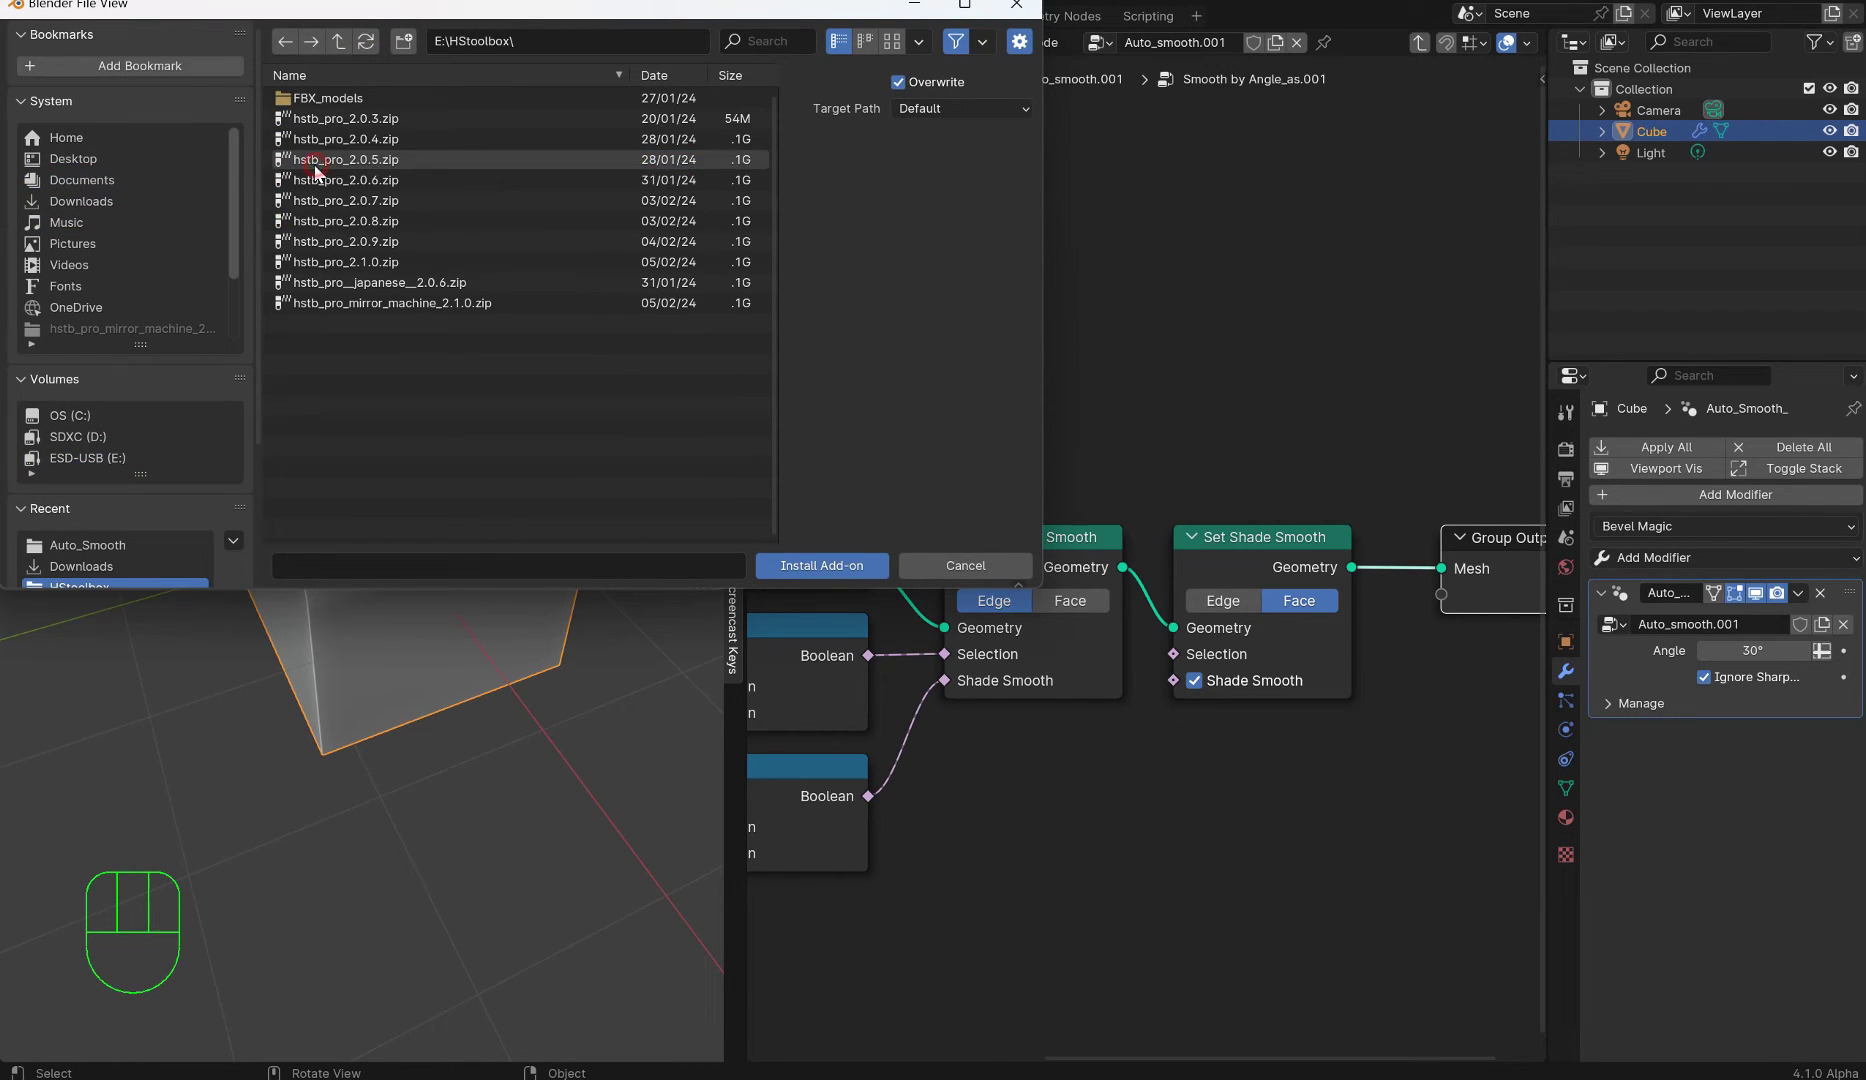
double_click(420, 303)
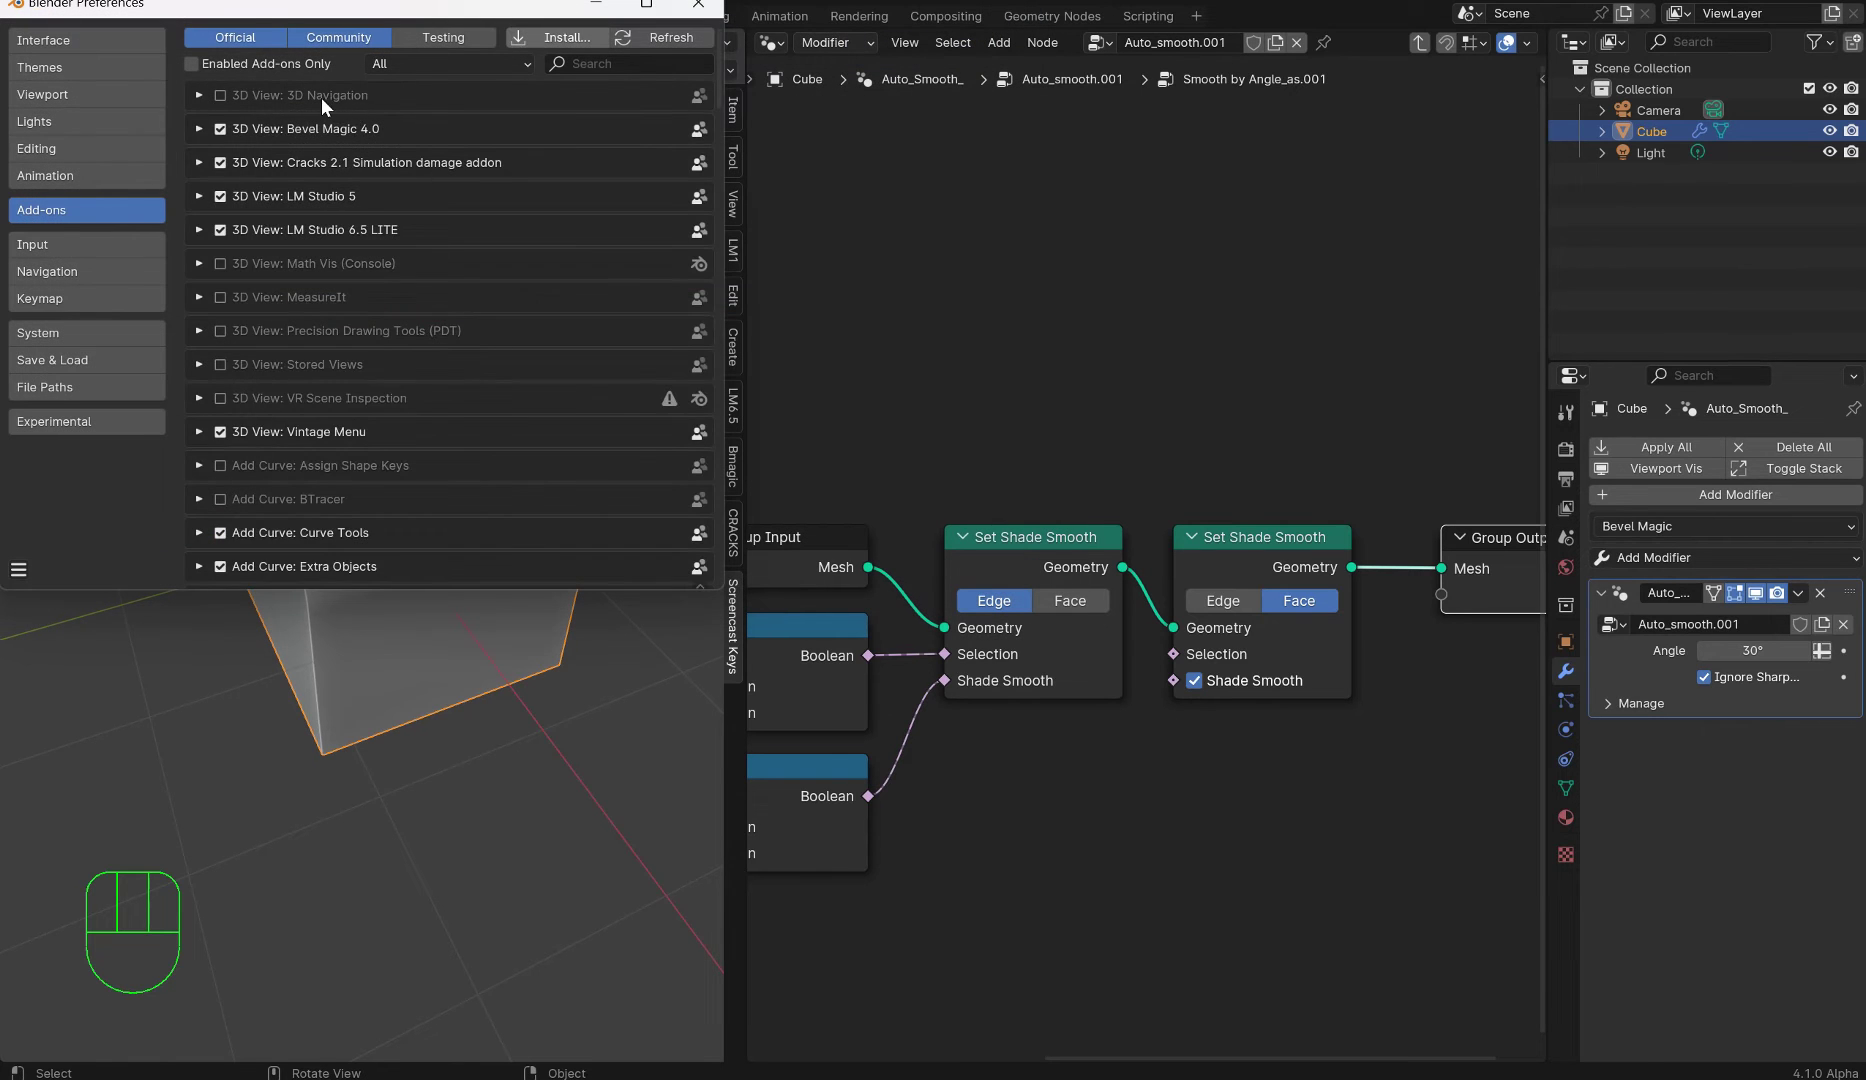
click(221, 96)
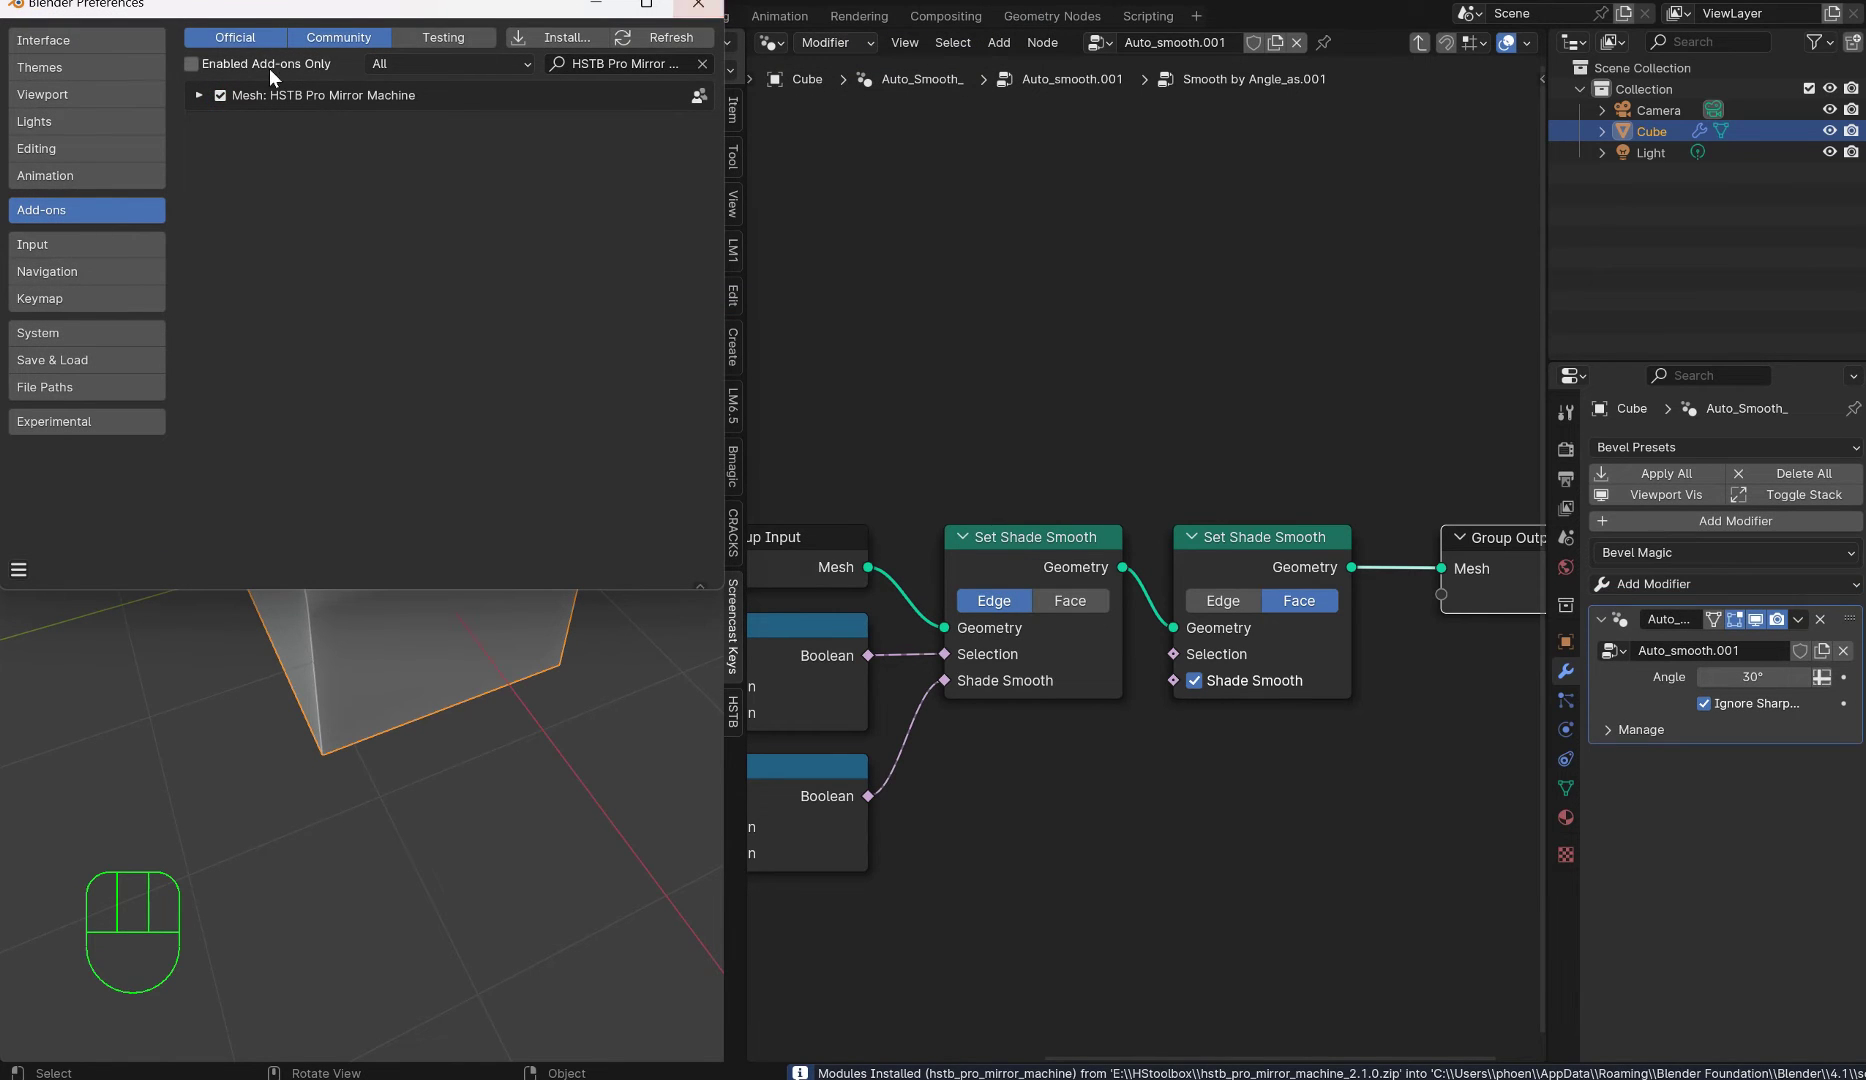
click(199, 95)
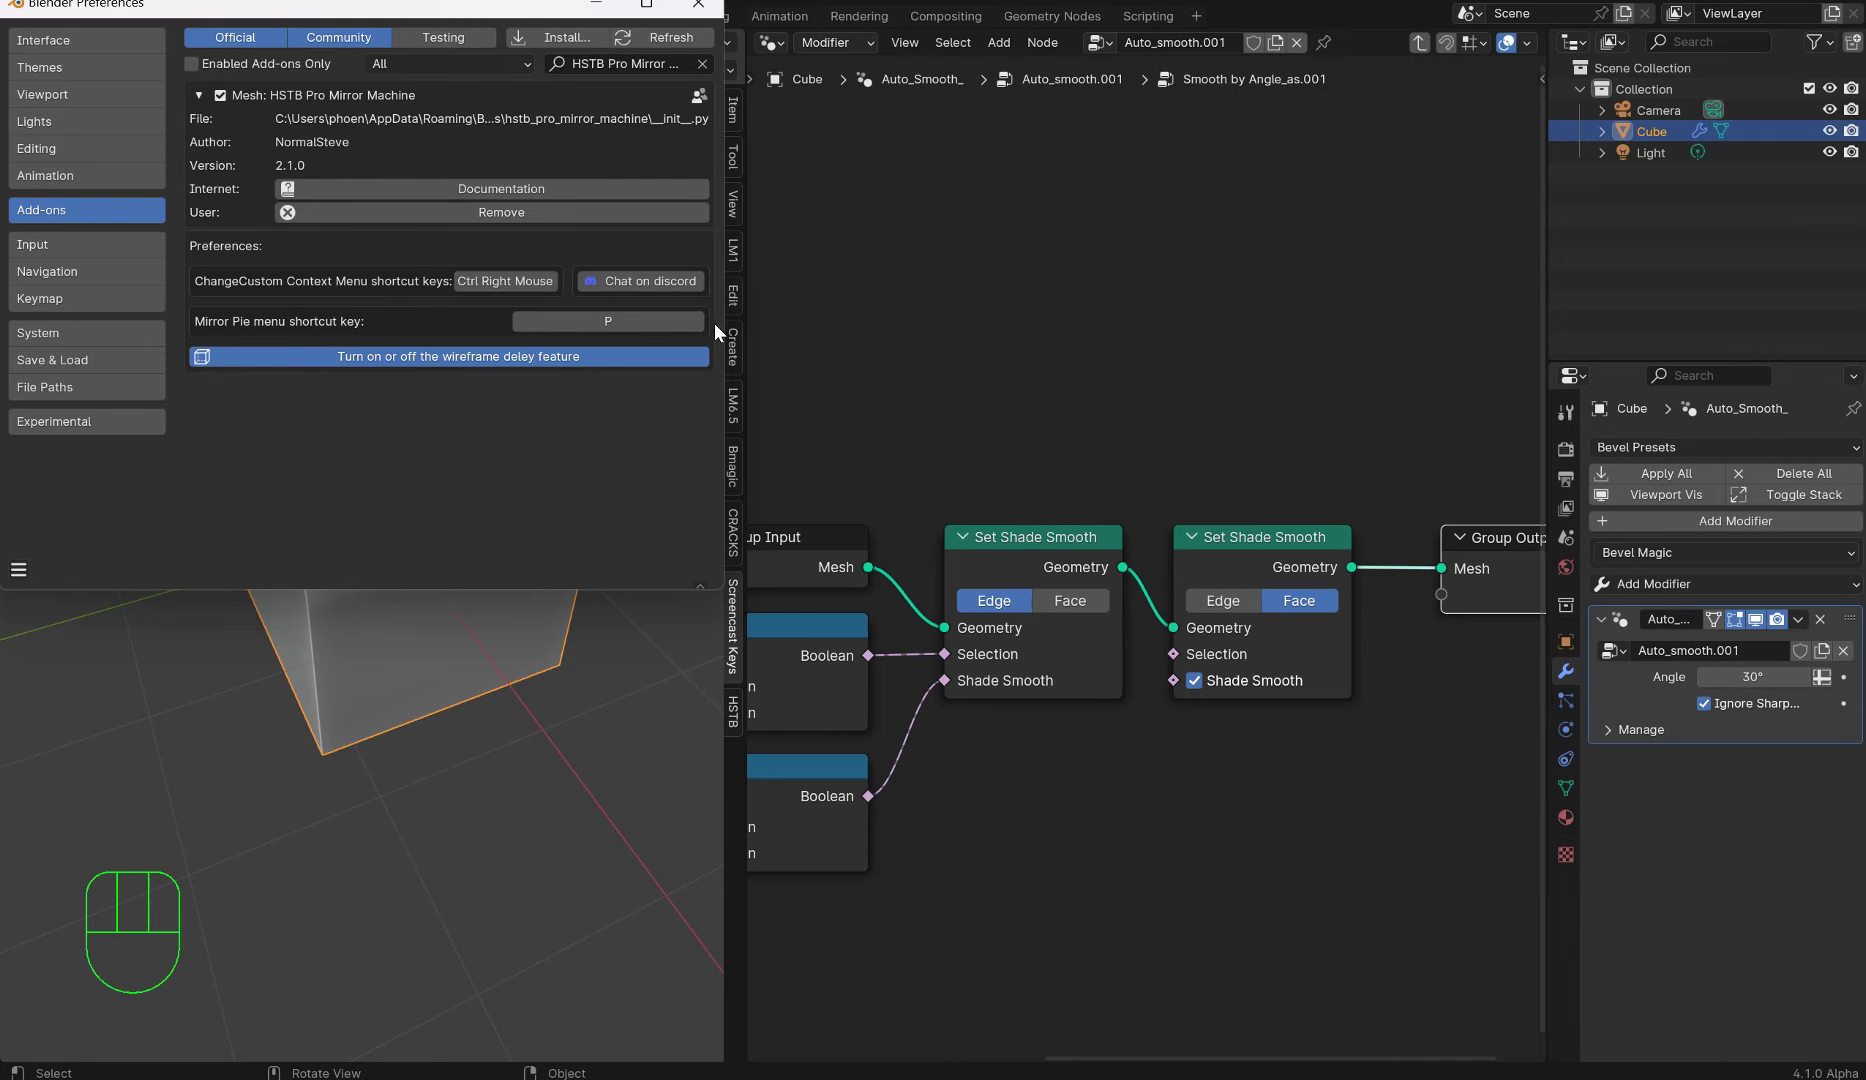
- Close Preferences, widen the 3D view, and flatten the cube along Z
click(698, 4)
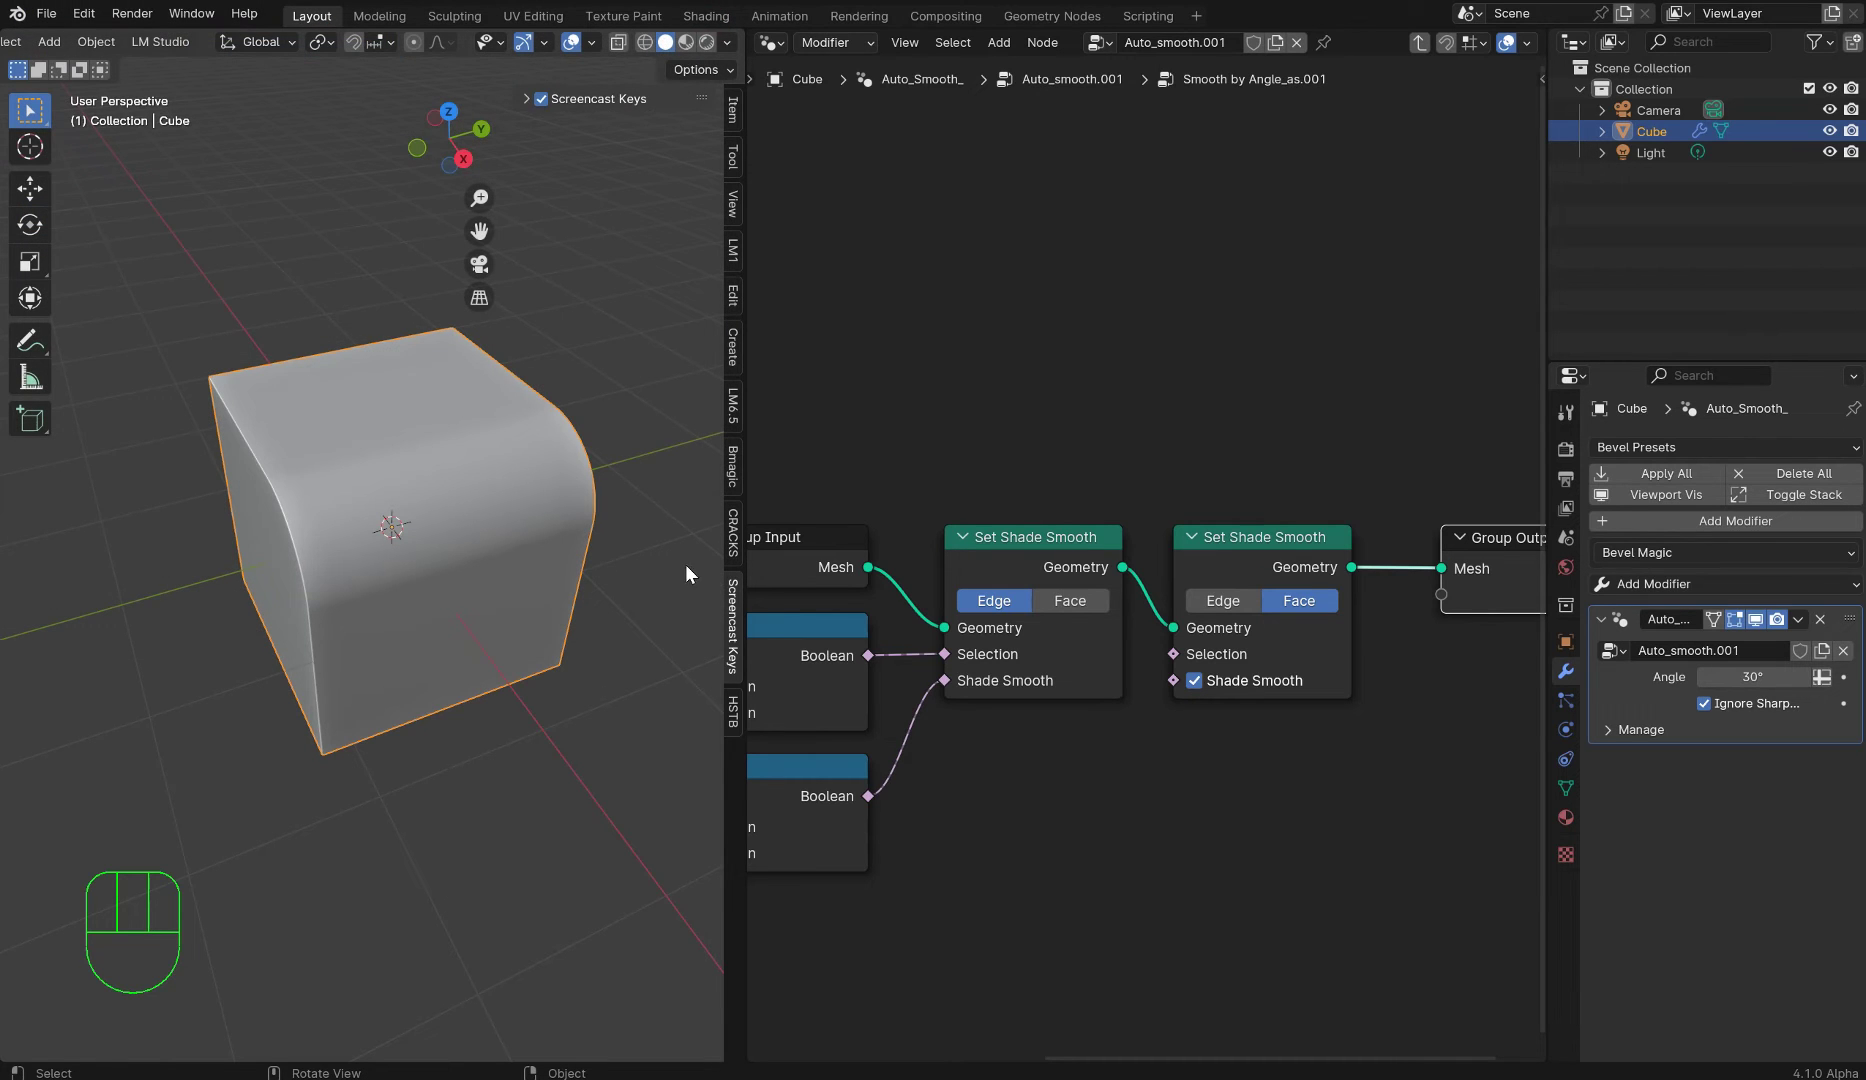
drag(742, 590, 1090, 590)
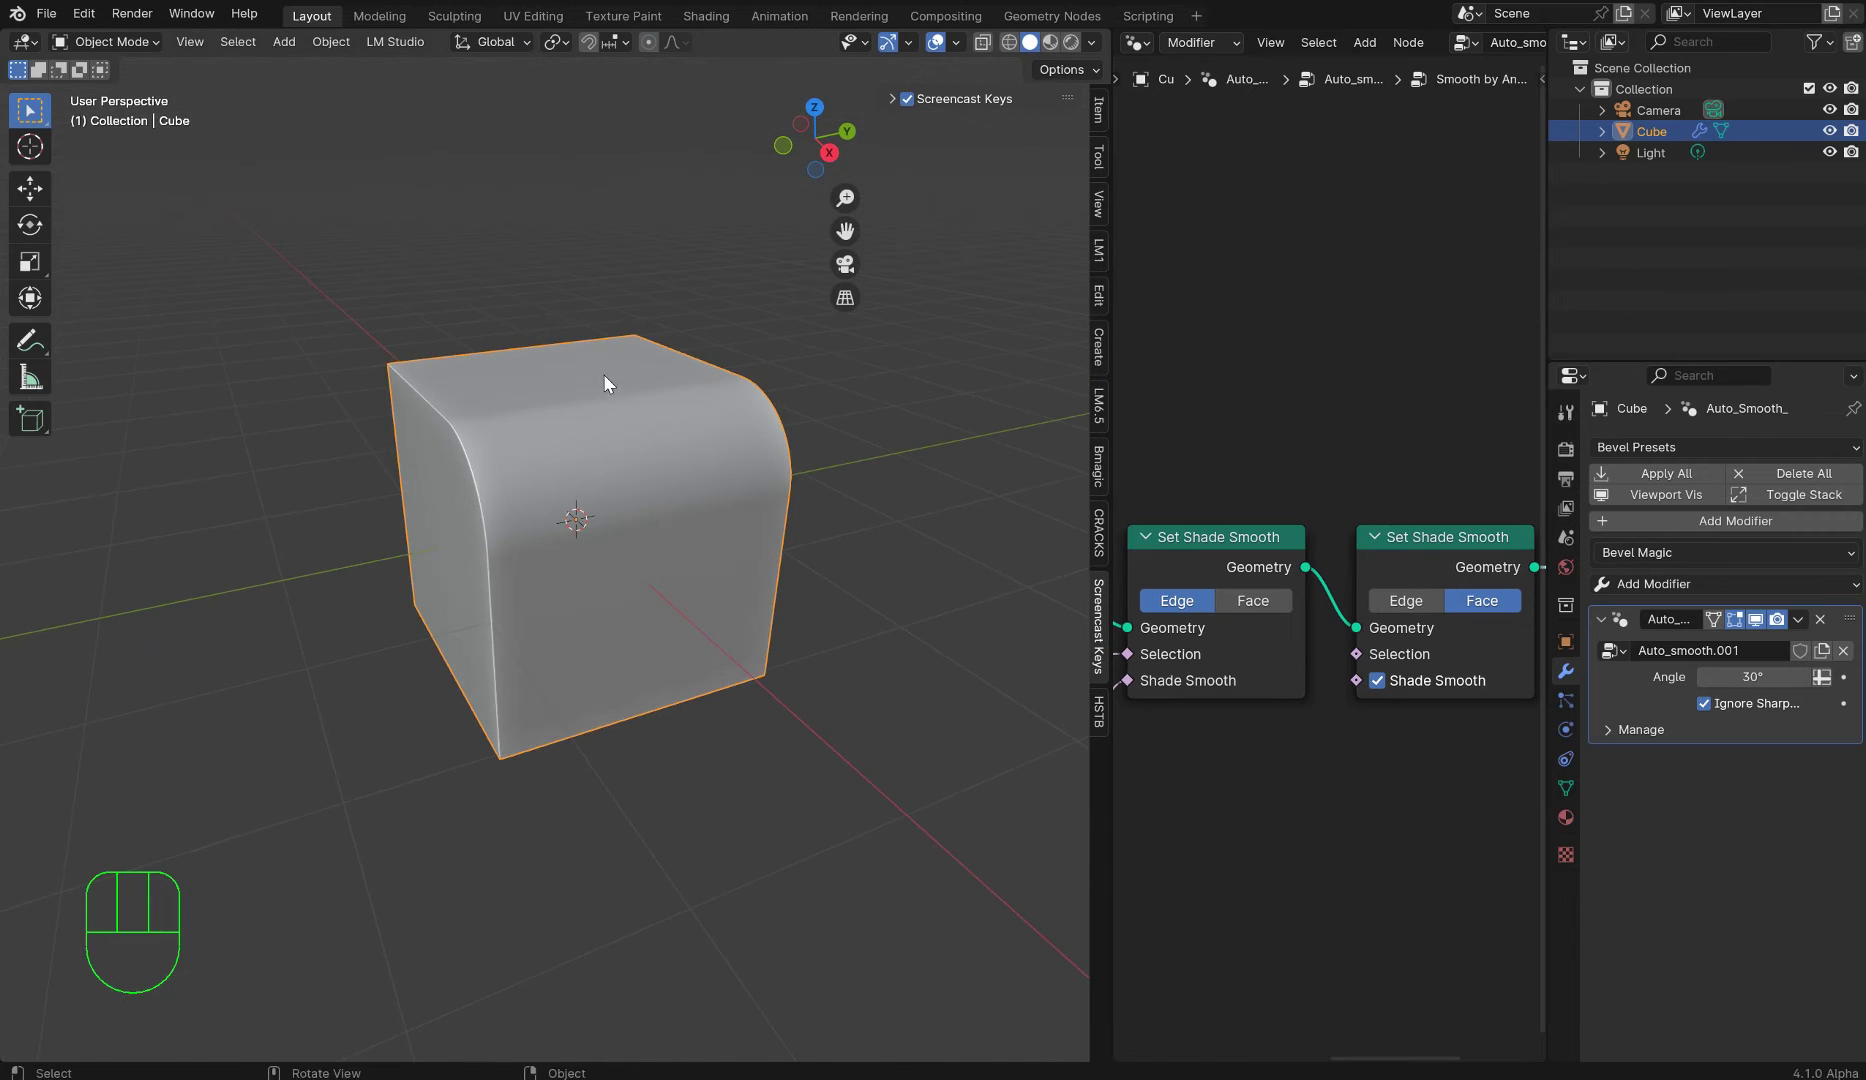
key(s)
key(z)
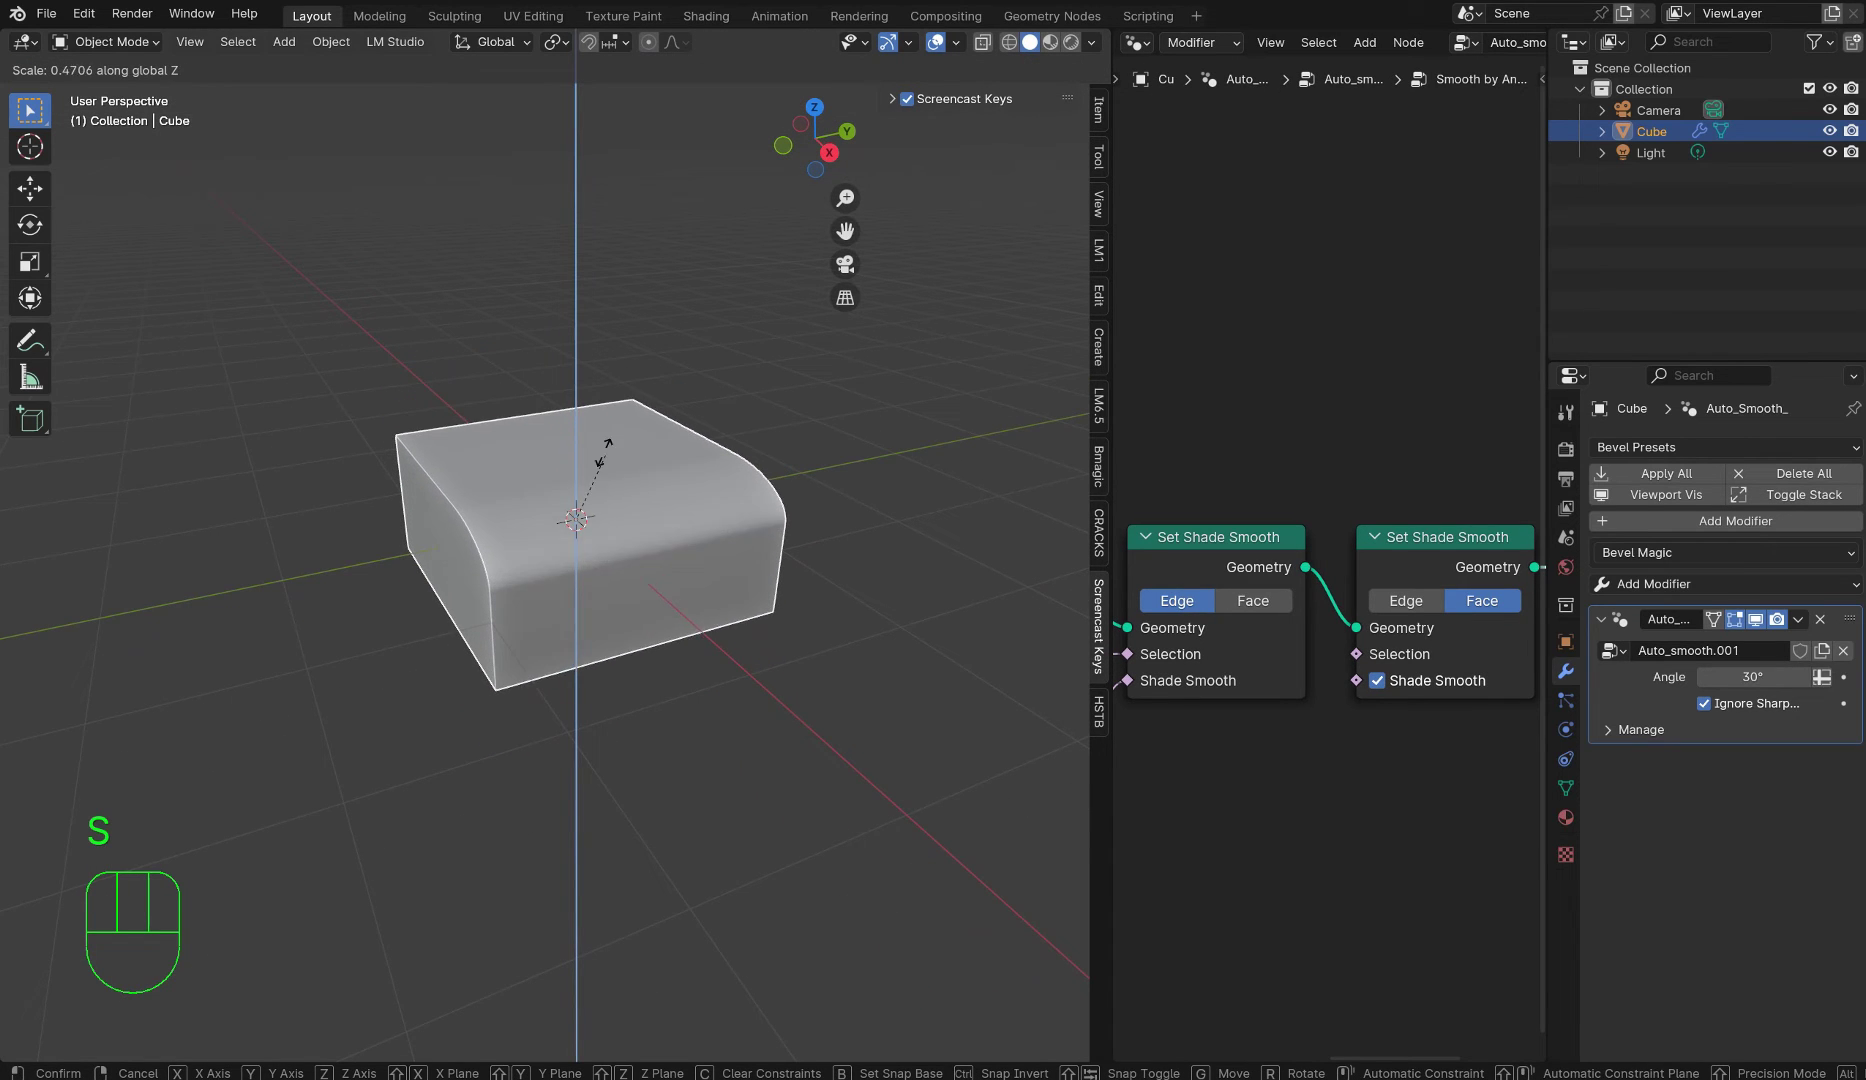
click(598, 437)
- Mirror the cube along negative Y from the P pie menu
key(p)
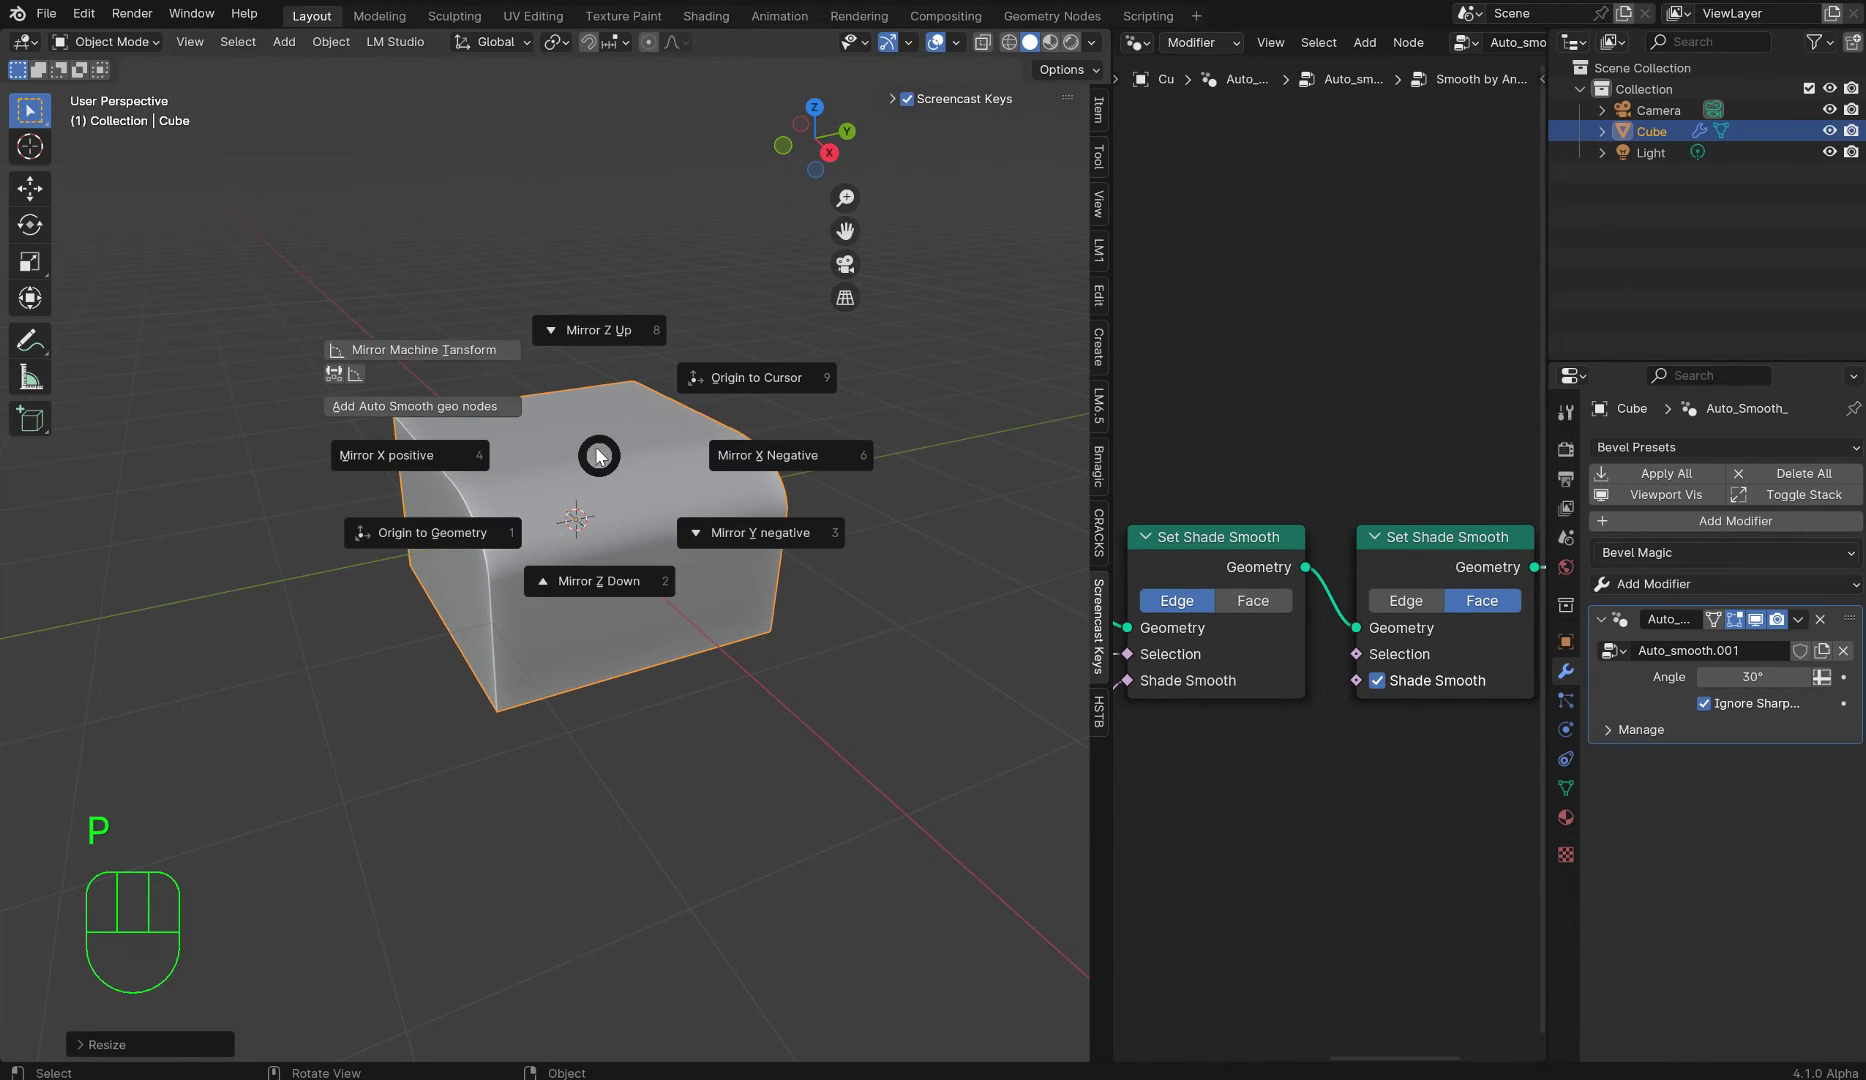
click(354, 373)
key(p)
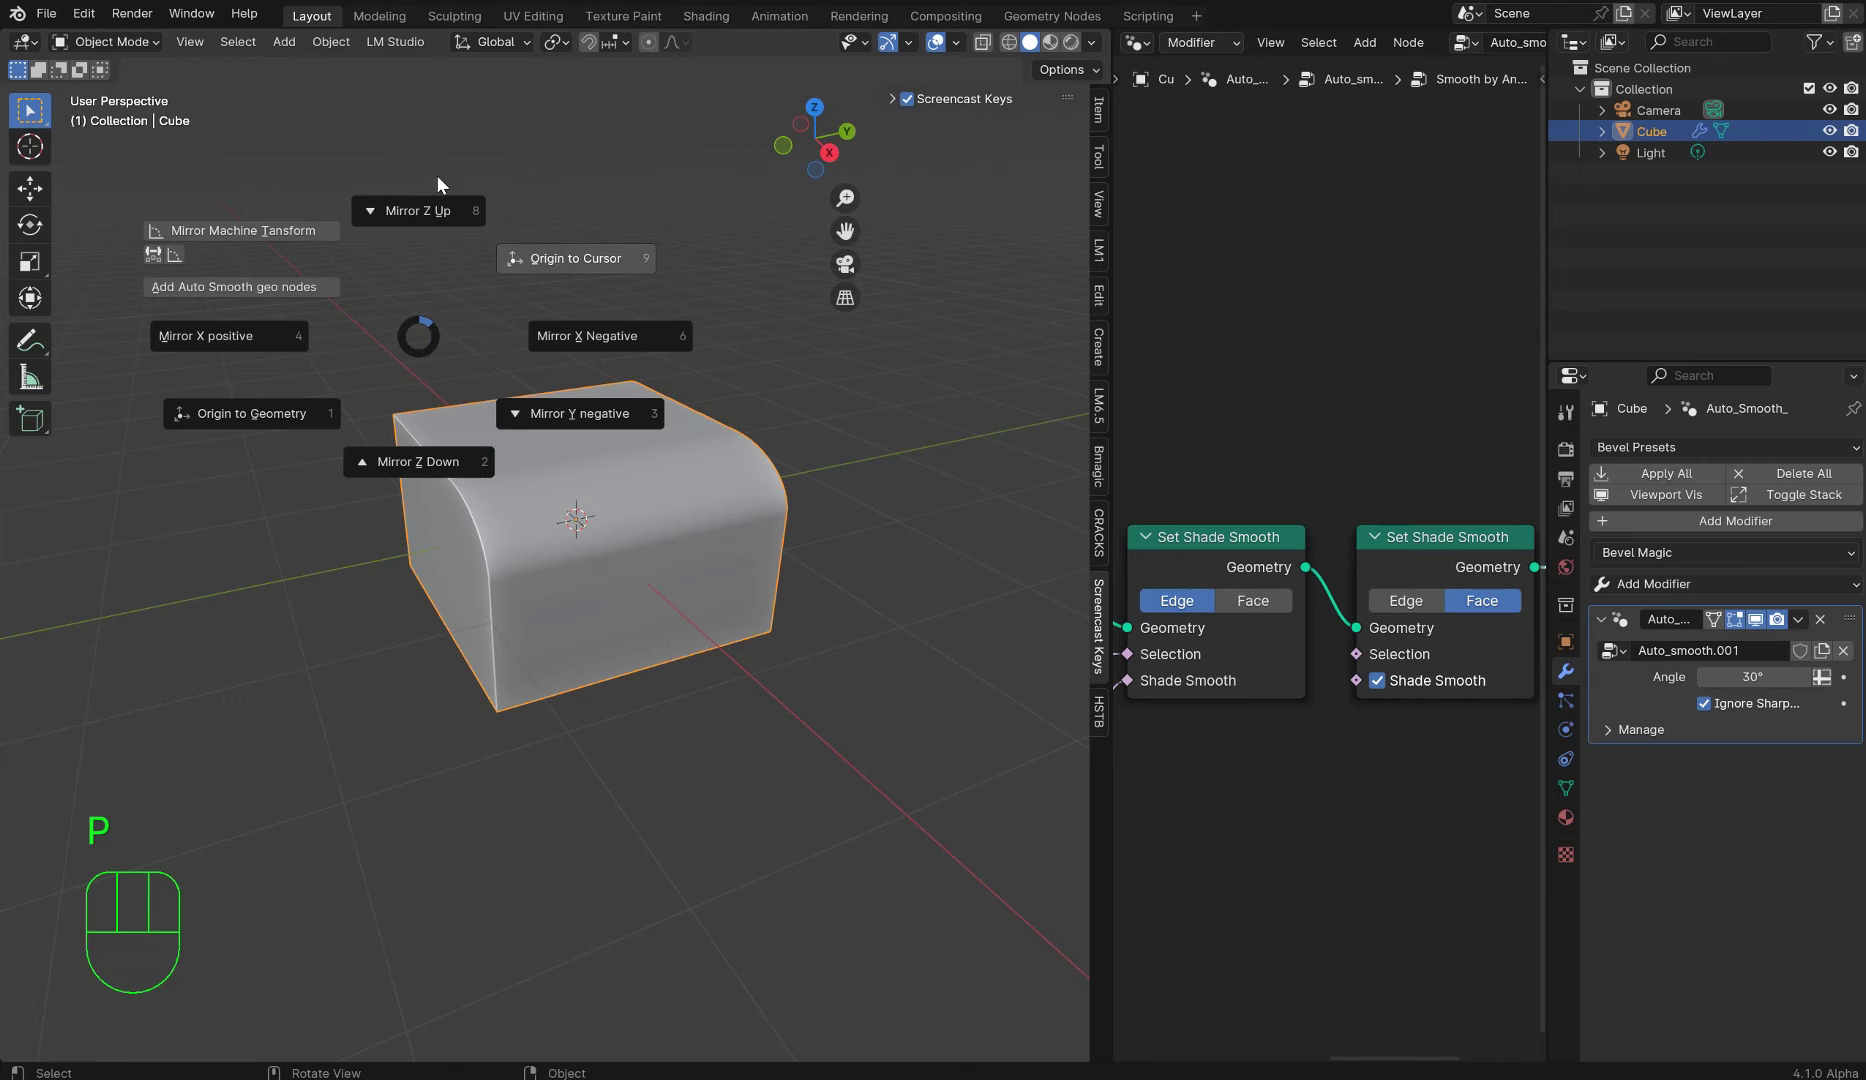
click(822, 519)
- Check the top view, orbit back, and mirror the cube along positive Z
key(KP_7)
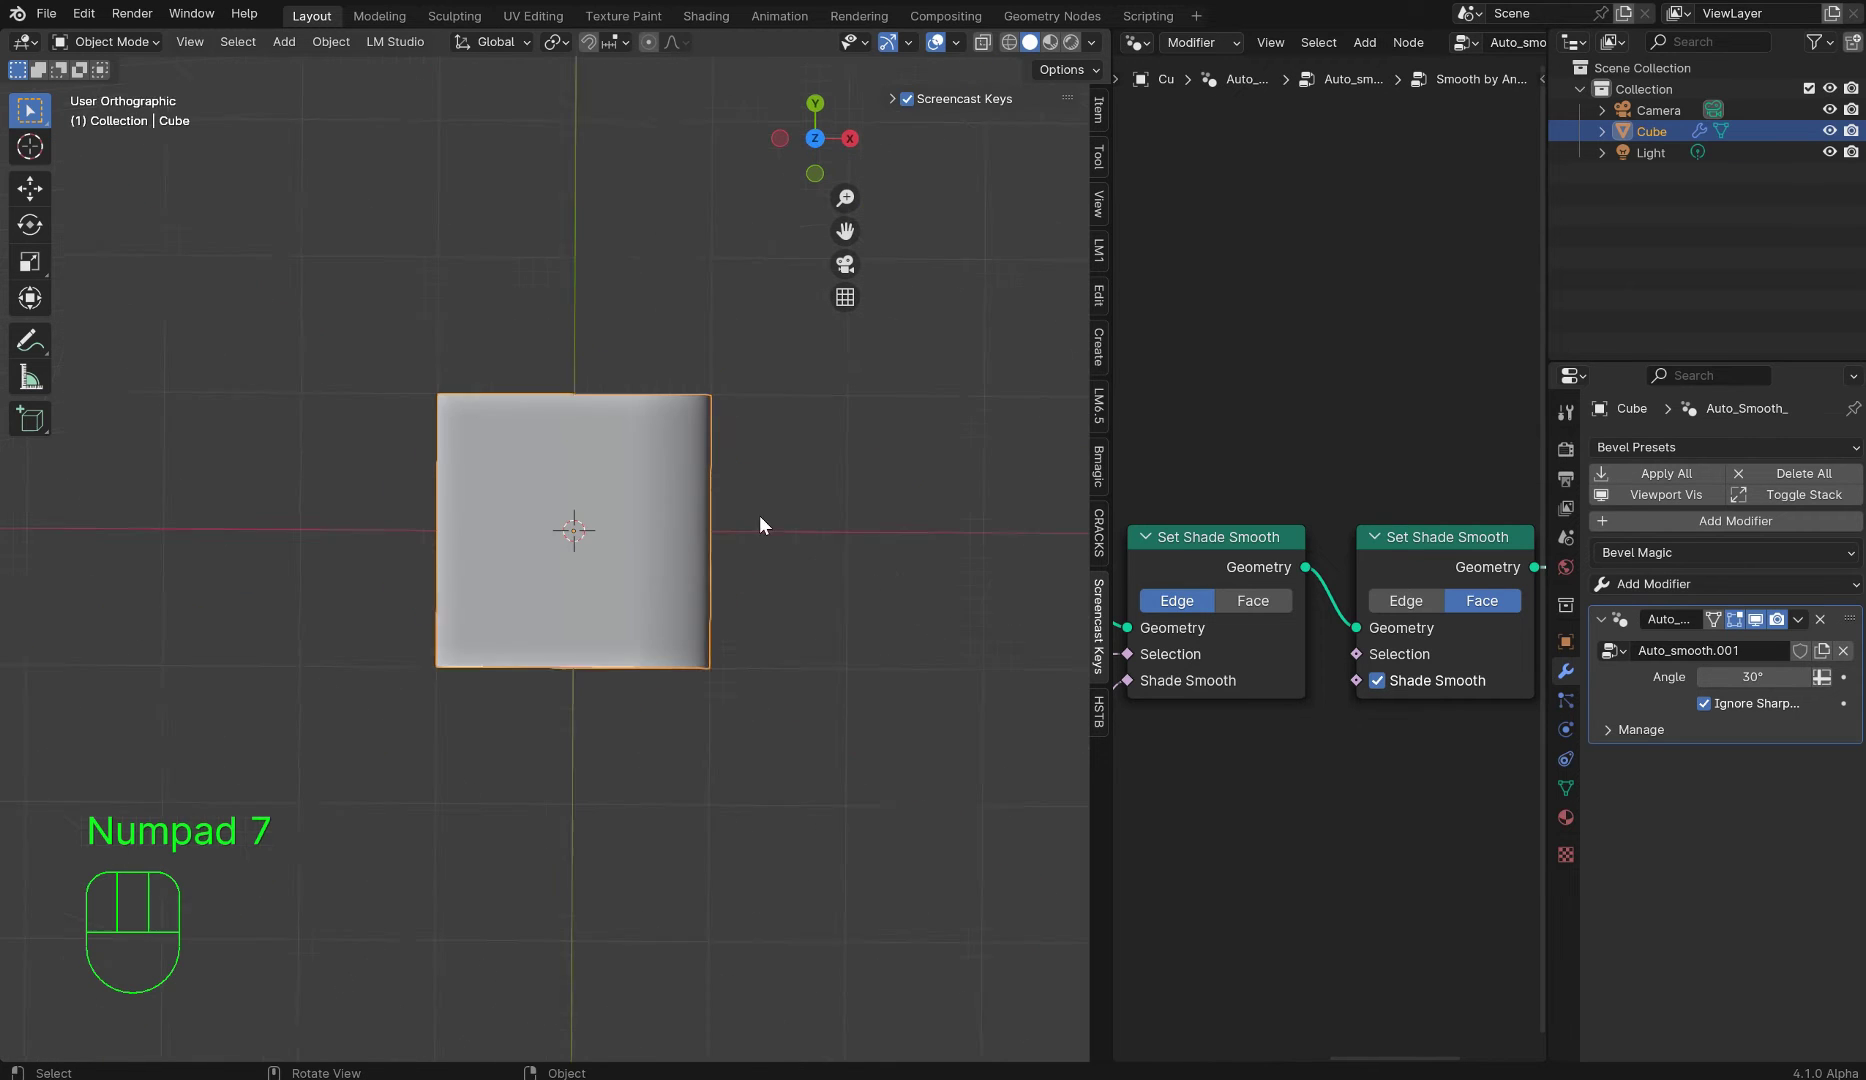
middle_drag(730, 577, 741, 493)
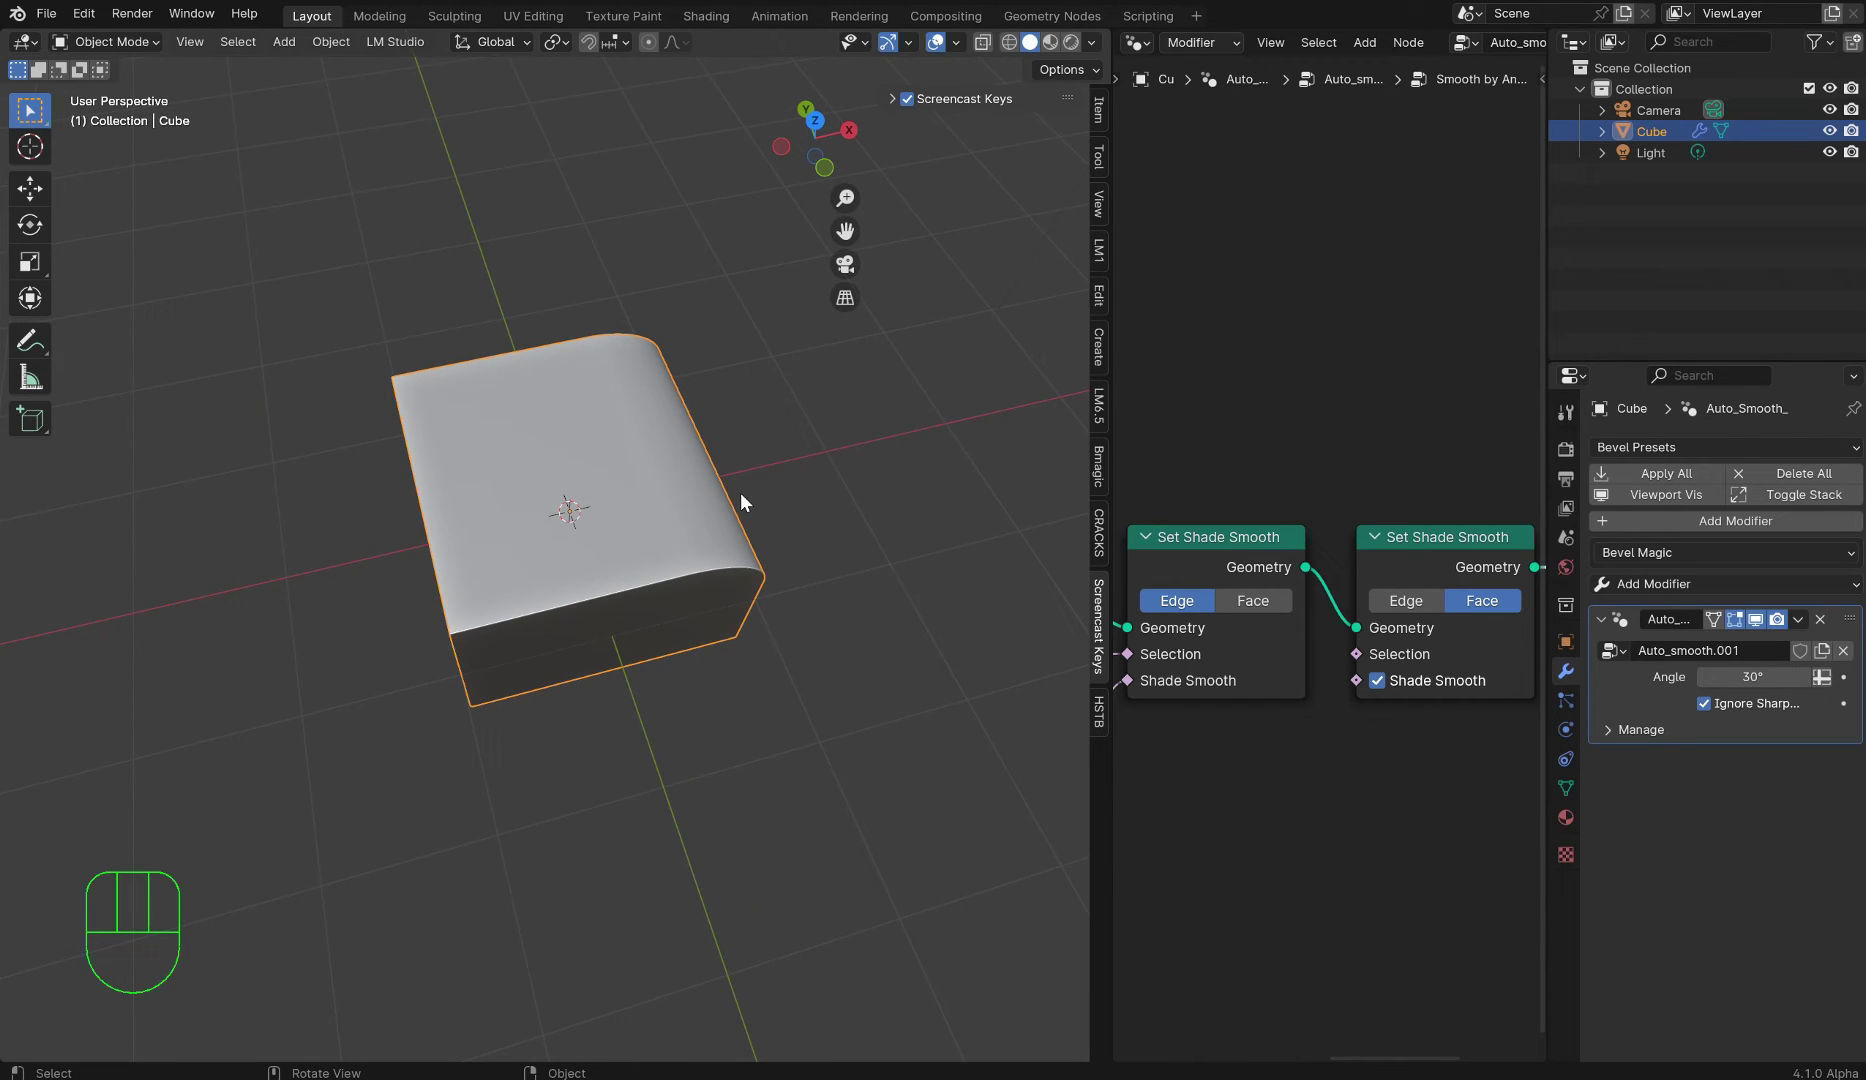
key(p)
click(727, 765)
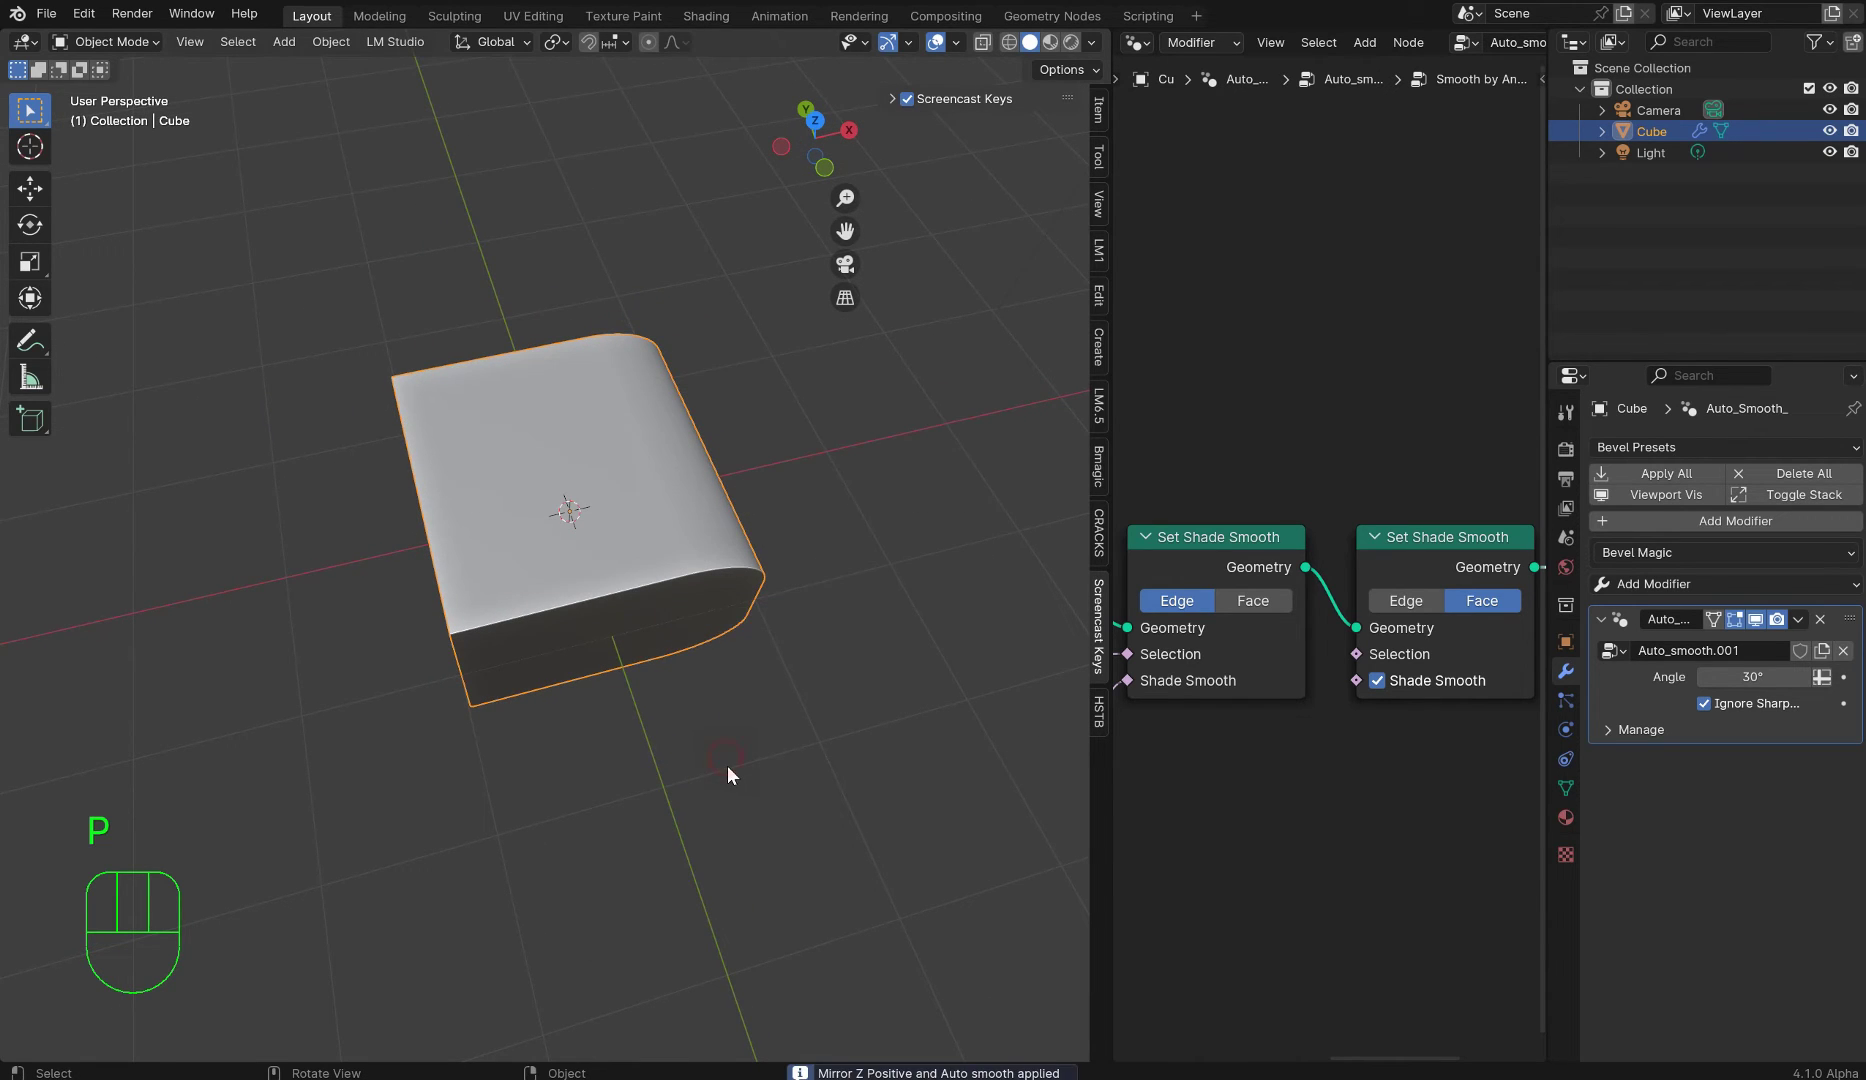
- Look over the mirror and bevel add-on tools in the sidebar, then return to top view
key(KP_7)
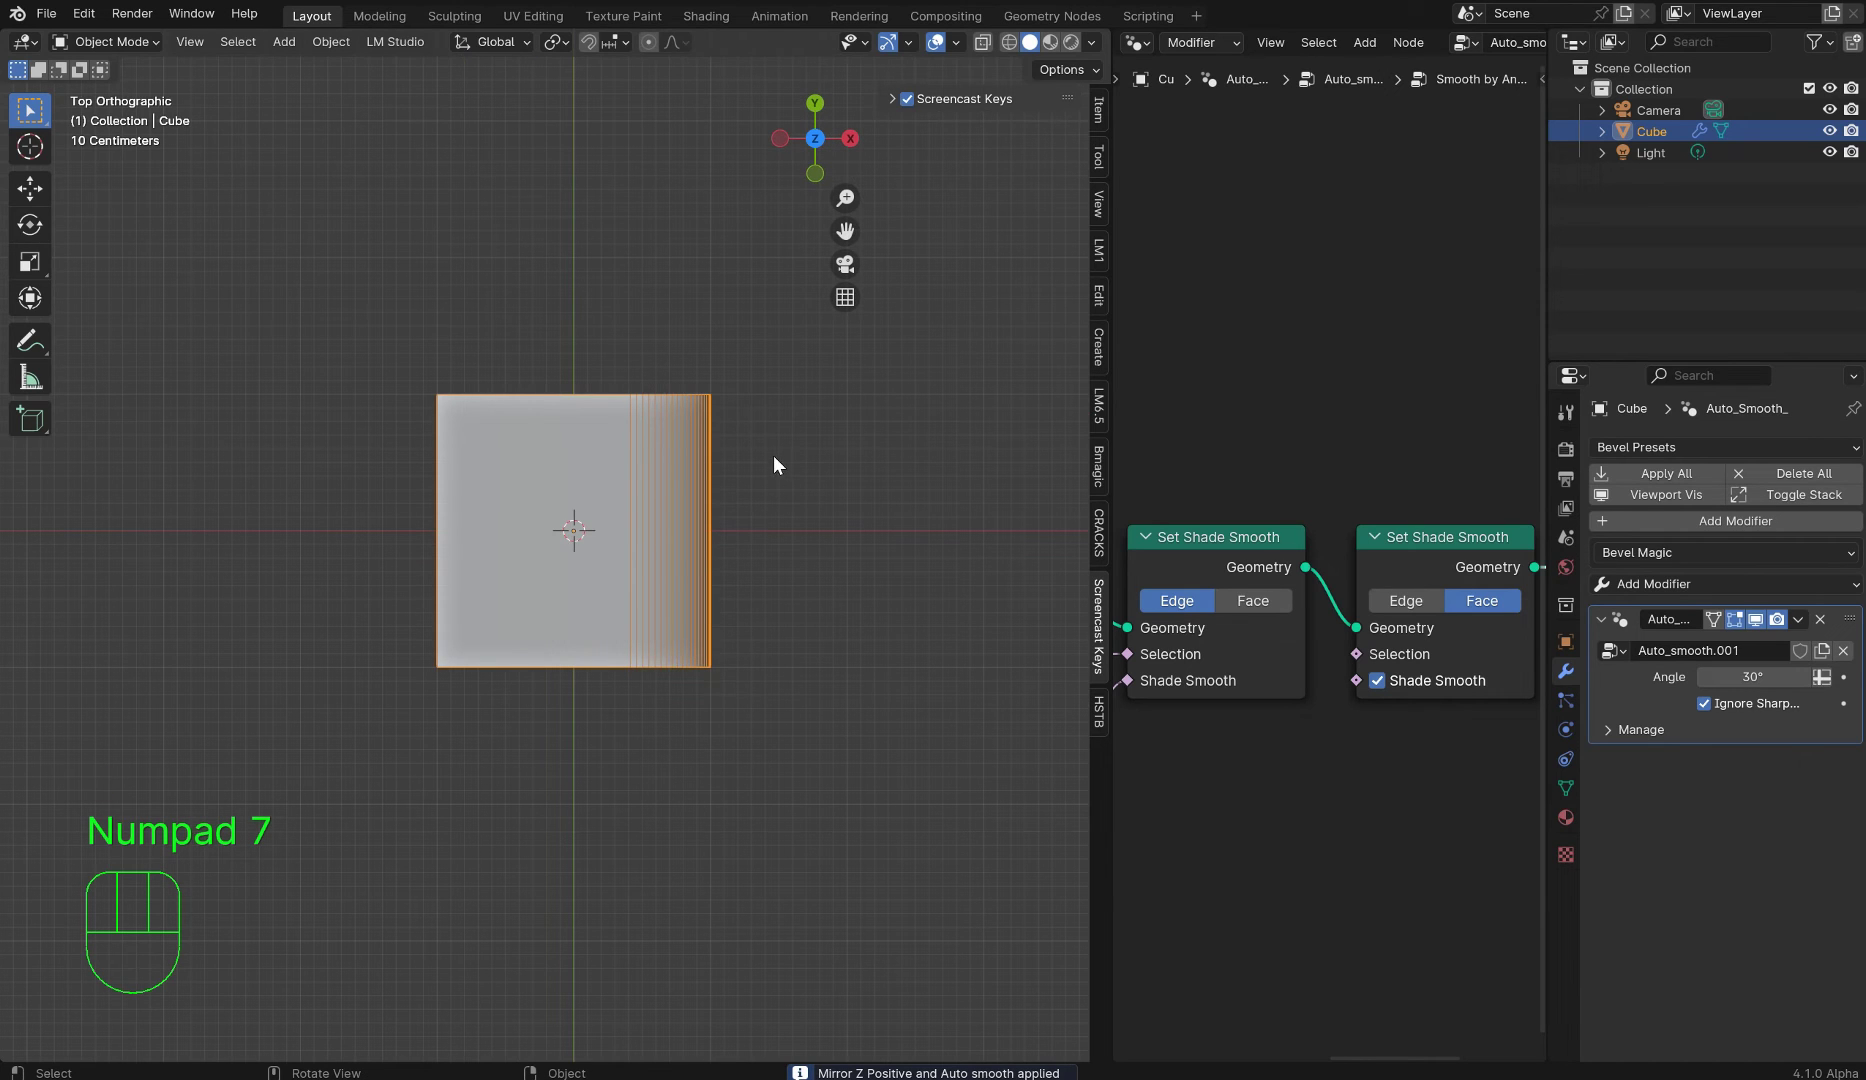
key(n)
key(n)
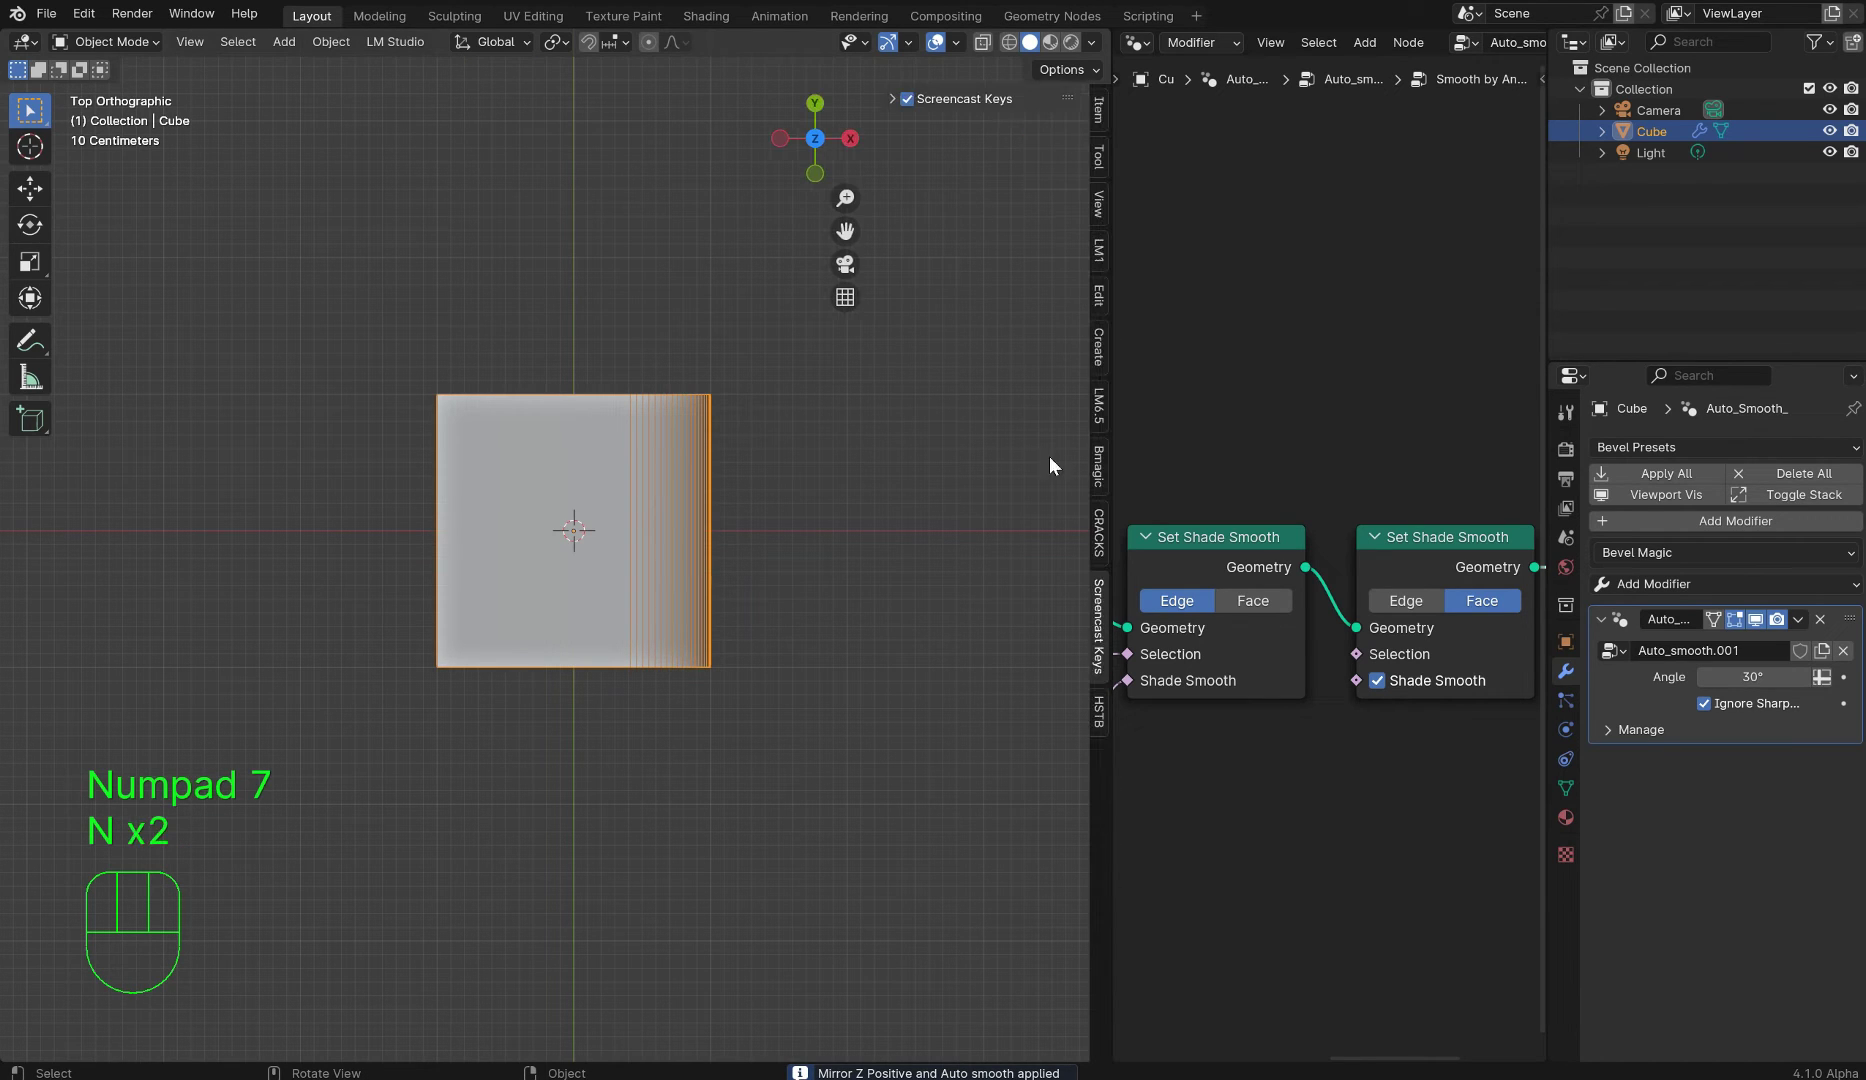
click(1099, 714)
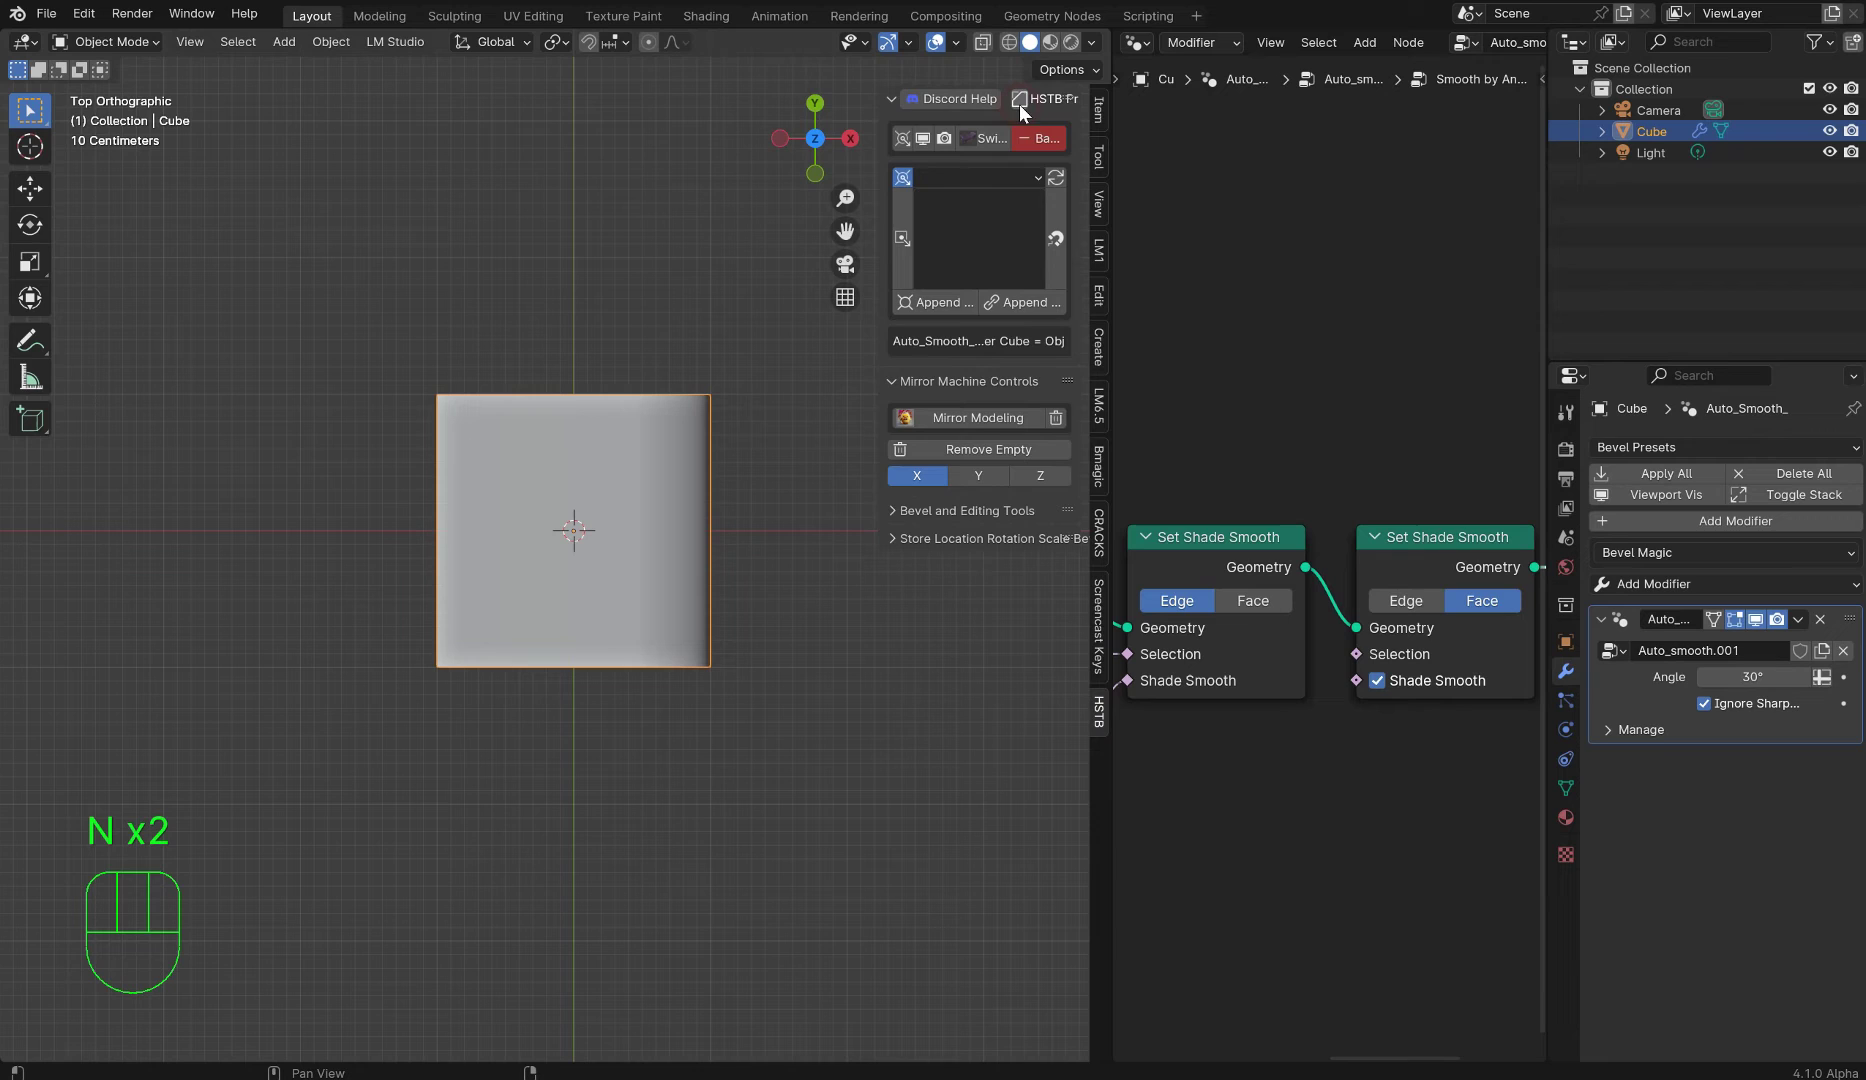
key(n)
middle_drag(845, 388, 741, 393)
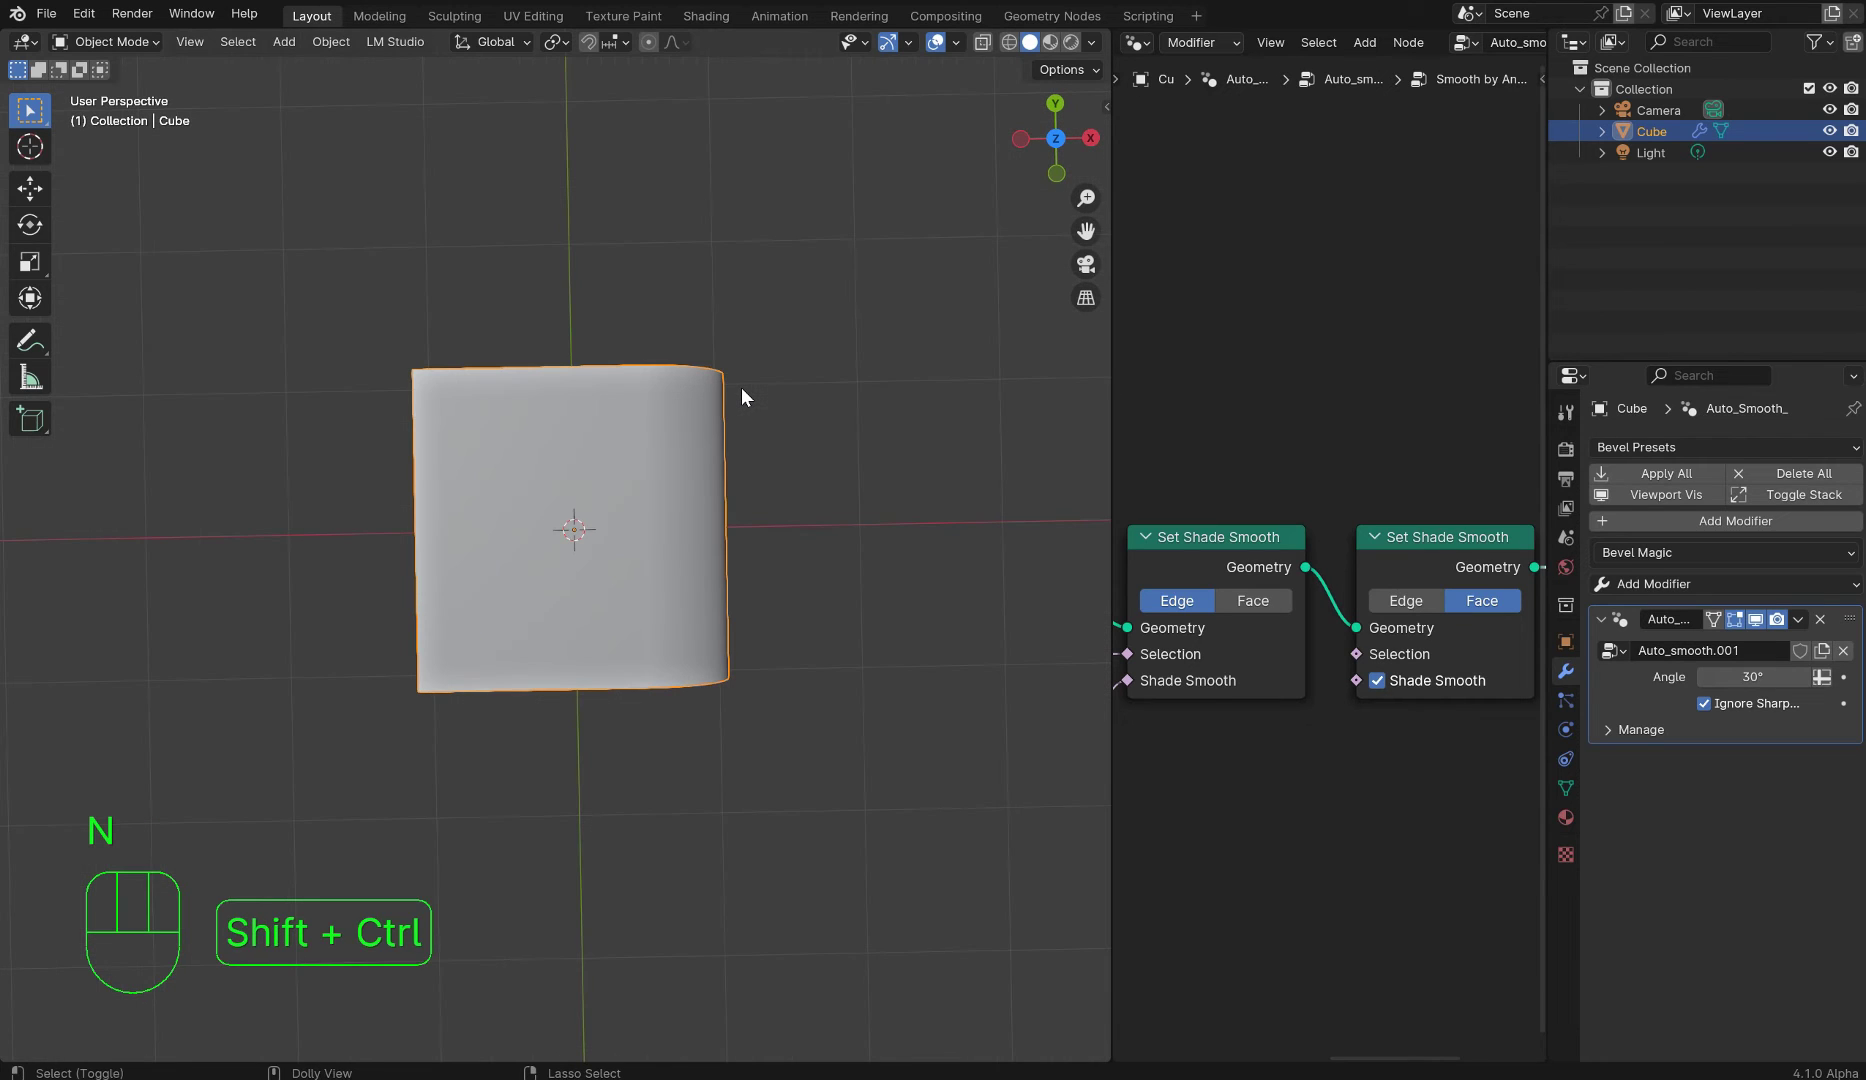
key(KP_7)
- Cut a circular boolean hole near the slab's lower edge with BoxCutter (Shift+Ctrl+X)
key(ctrl+shift+x)
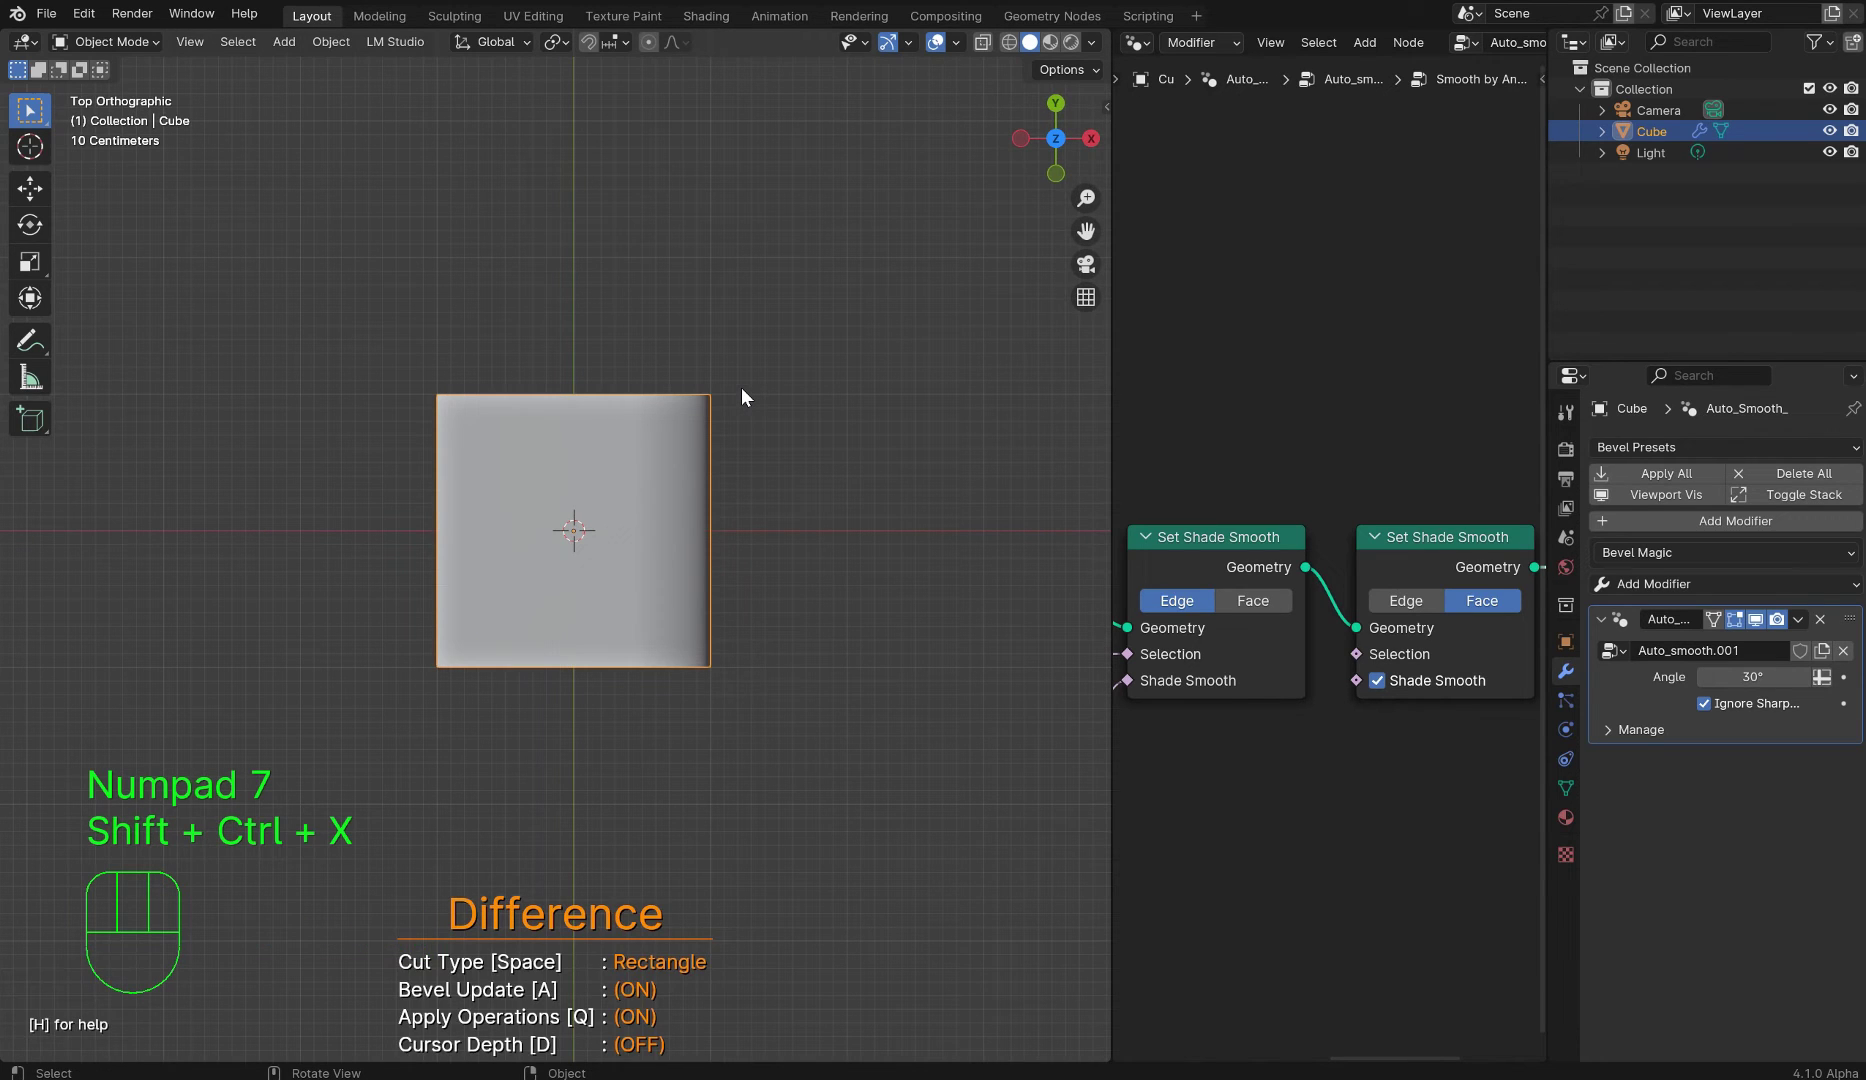
key(space)
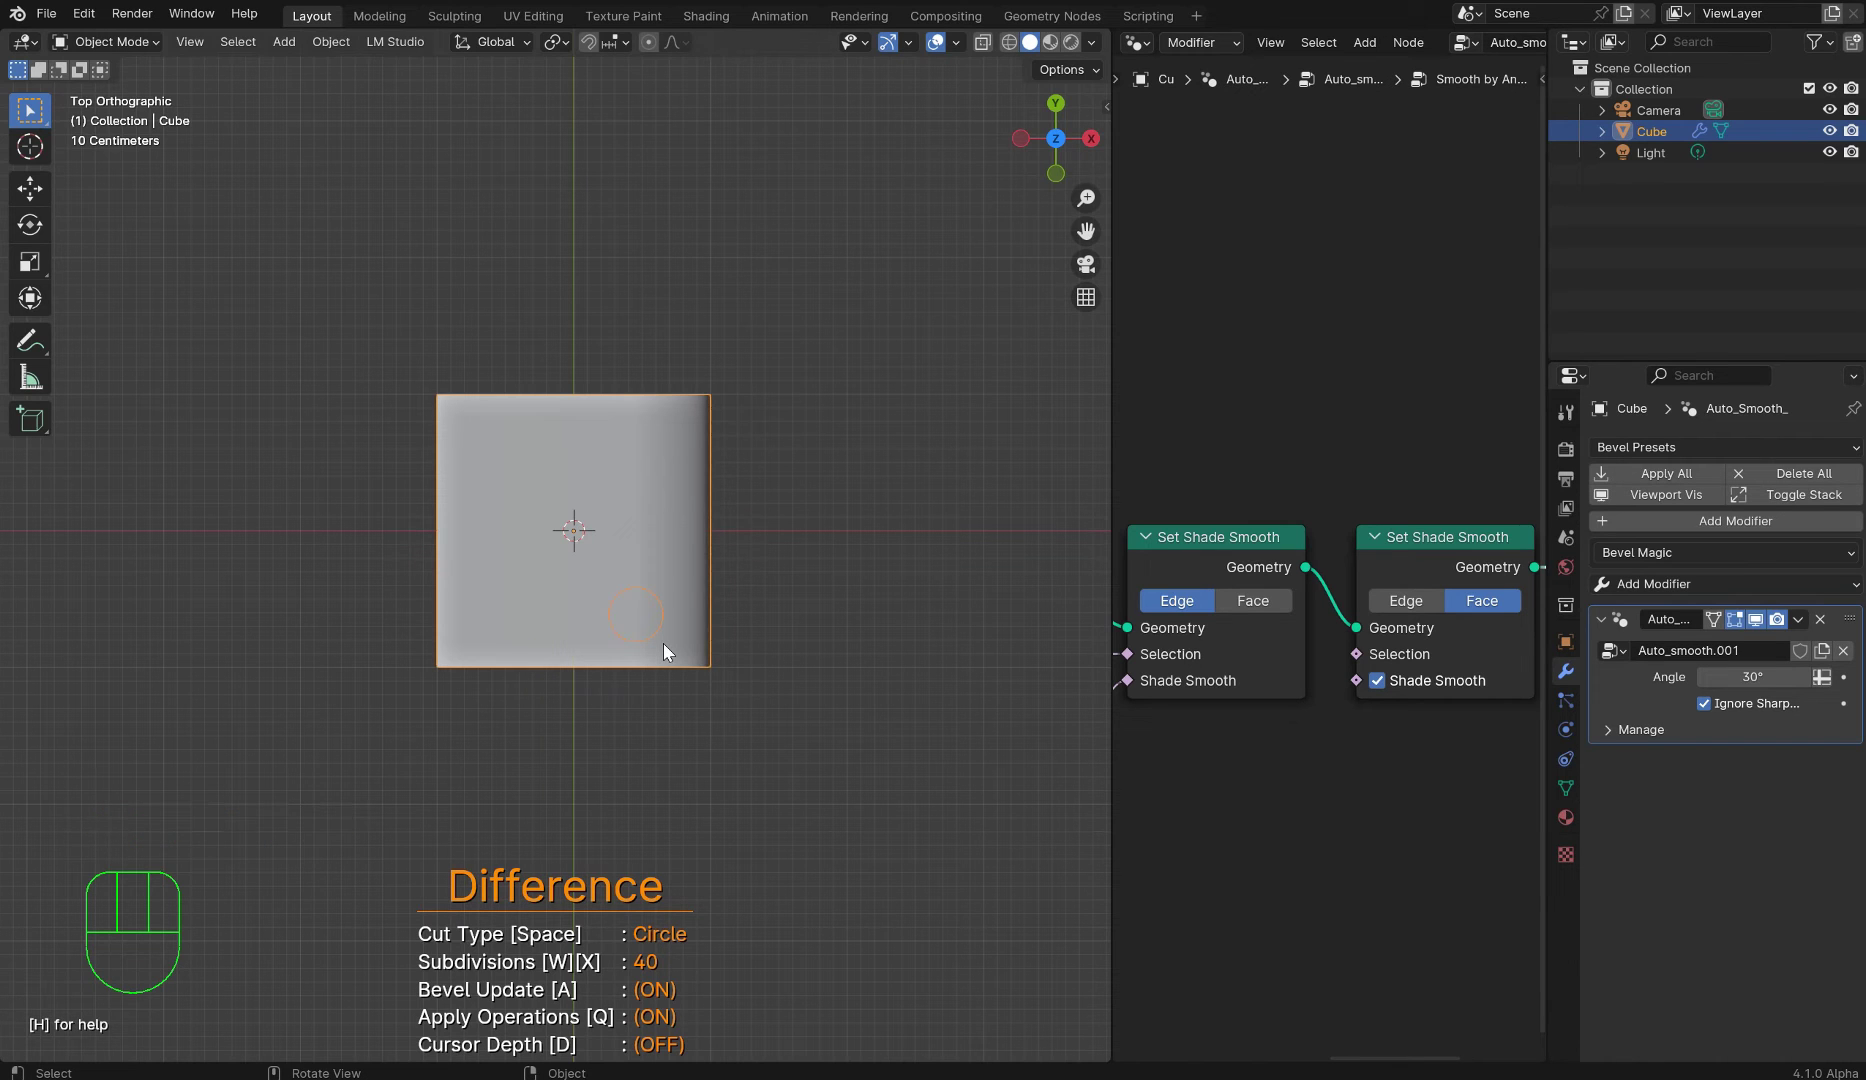
key(alt)
click(627, 655)
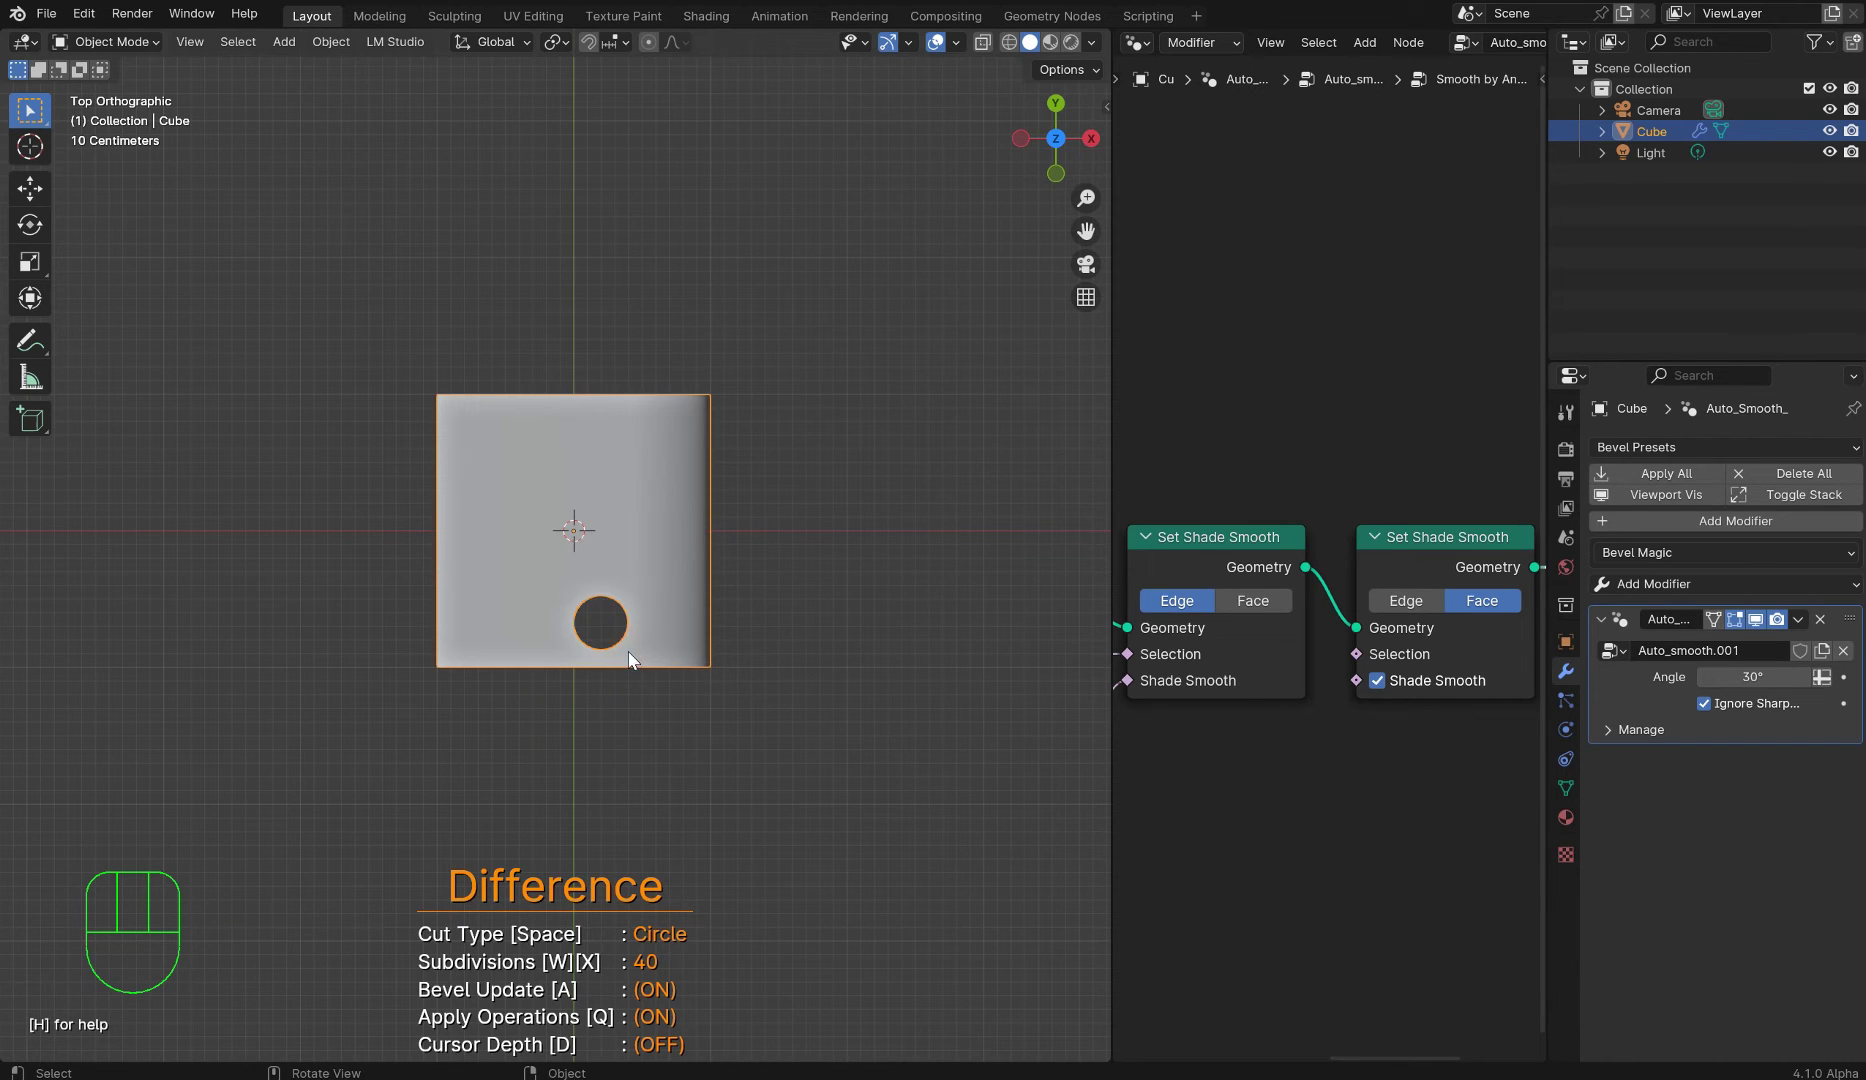
middle_drag(627, 655, 551, 625)
- Mirror the hole across positive X and orbit to inspect both holes
key(p)
mouse_move(764, 663)
middle_down()
mouse_move(762, 624)
mouse_move(749, 643)
middle_up()
scroll(749, 643, up, 6)
scroll(731, 626, down, 6)
middle_drag(725, 567, 529, 592)
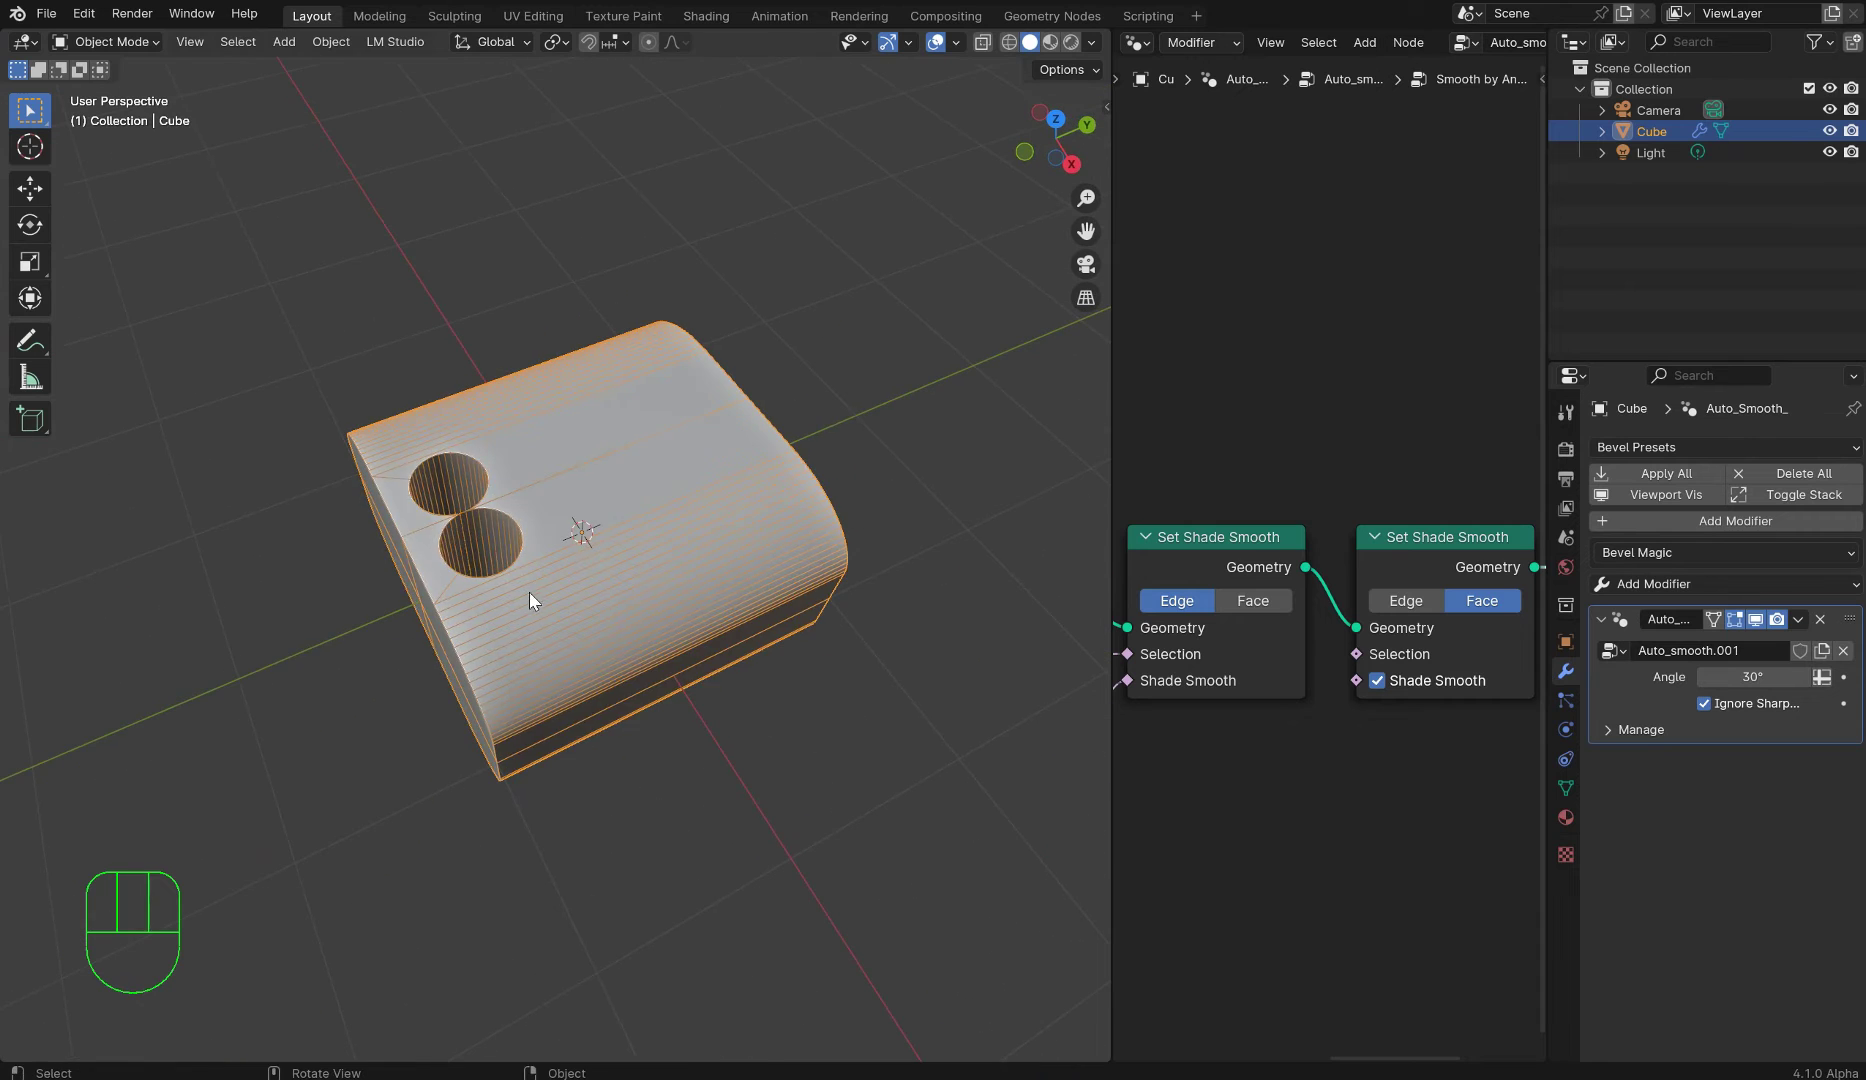
- Mirror the hole pair across Y to make four holes and orbit to check them
key(p)
key(p)
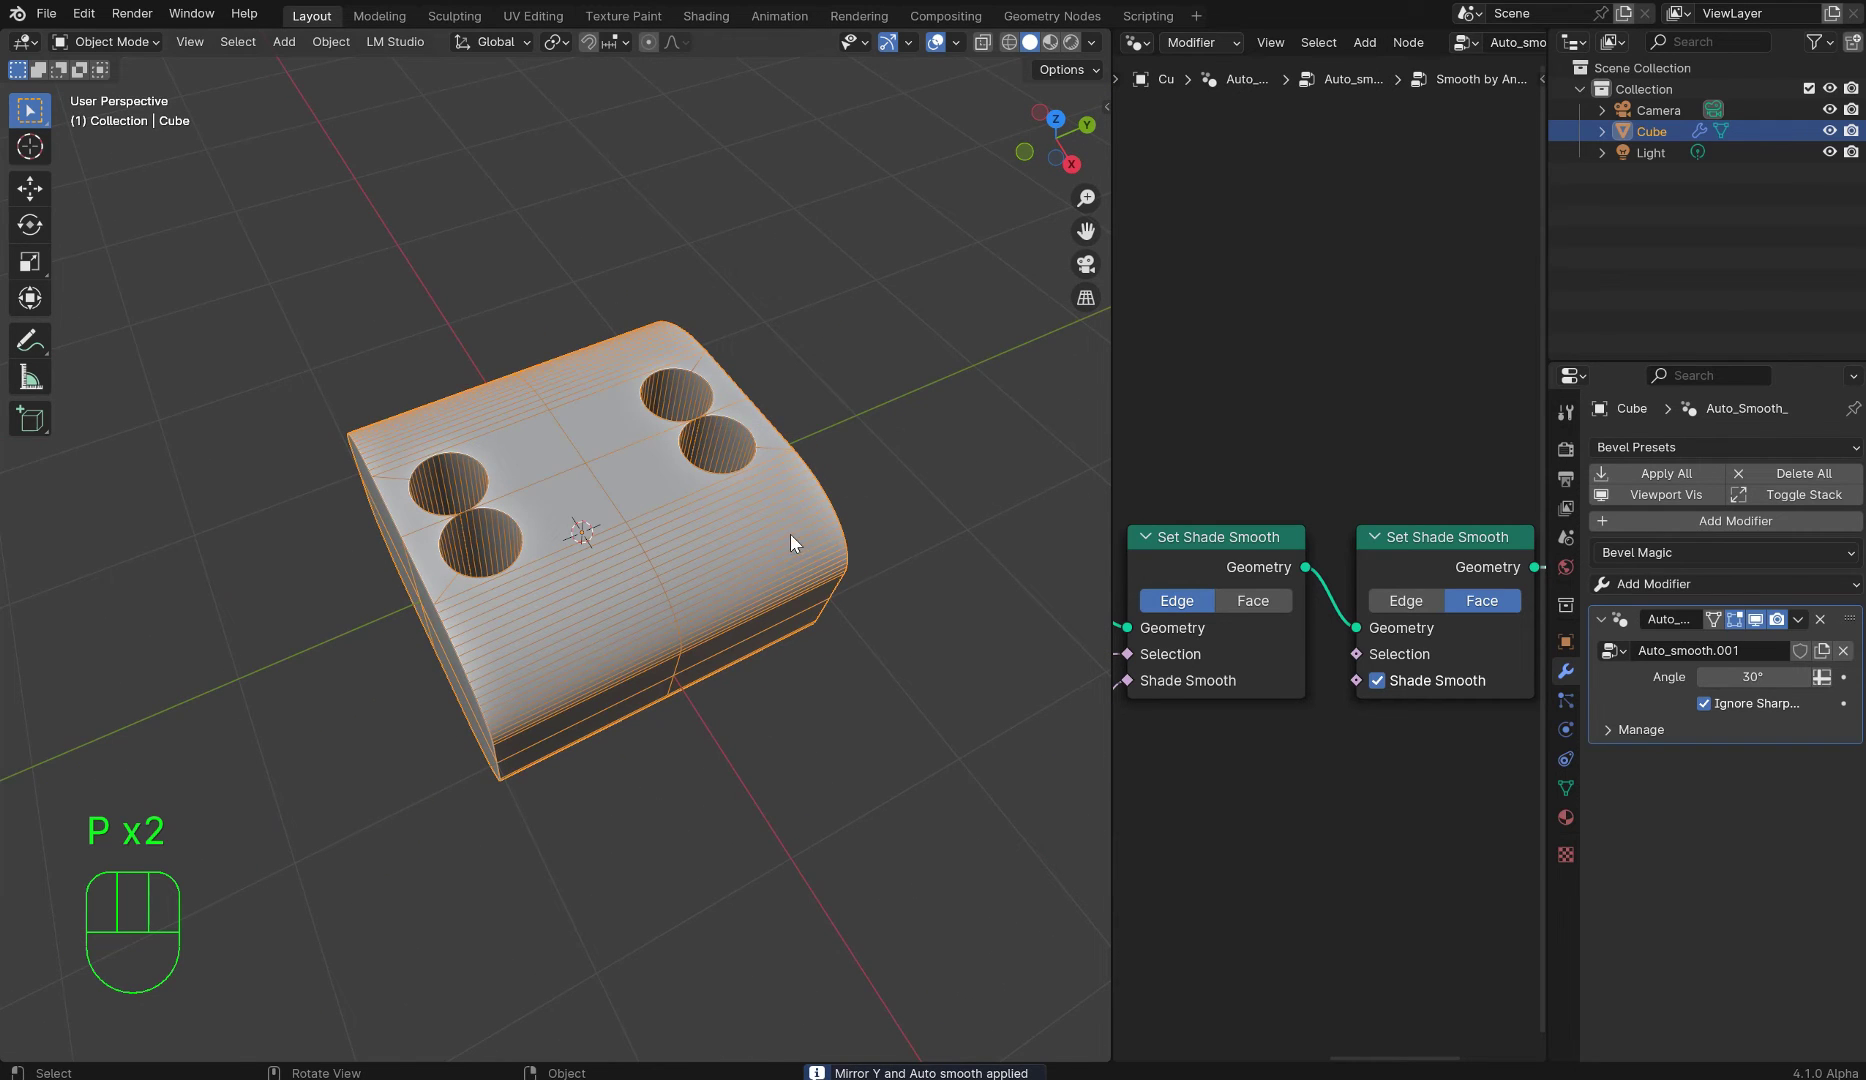
mouse_move(790, 534)
middle_down()
mouse_move(888, 297)
mouse_move(825, 329)
mouse_move(750, 516)
mouse_move(562, 546)
mouse_move(663, 557)
mouse_move(671, 522)
mouse_move(694, 534)
middle_up()
scroll(661, 551, up, 3)
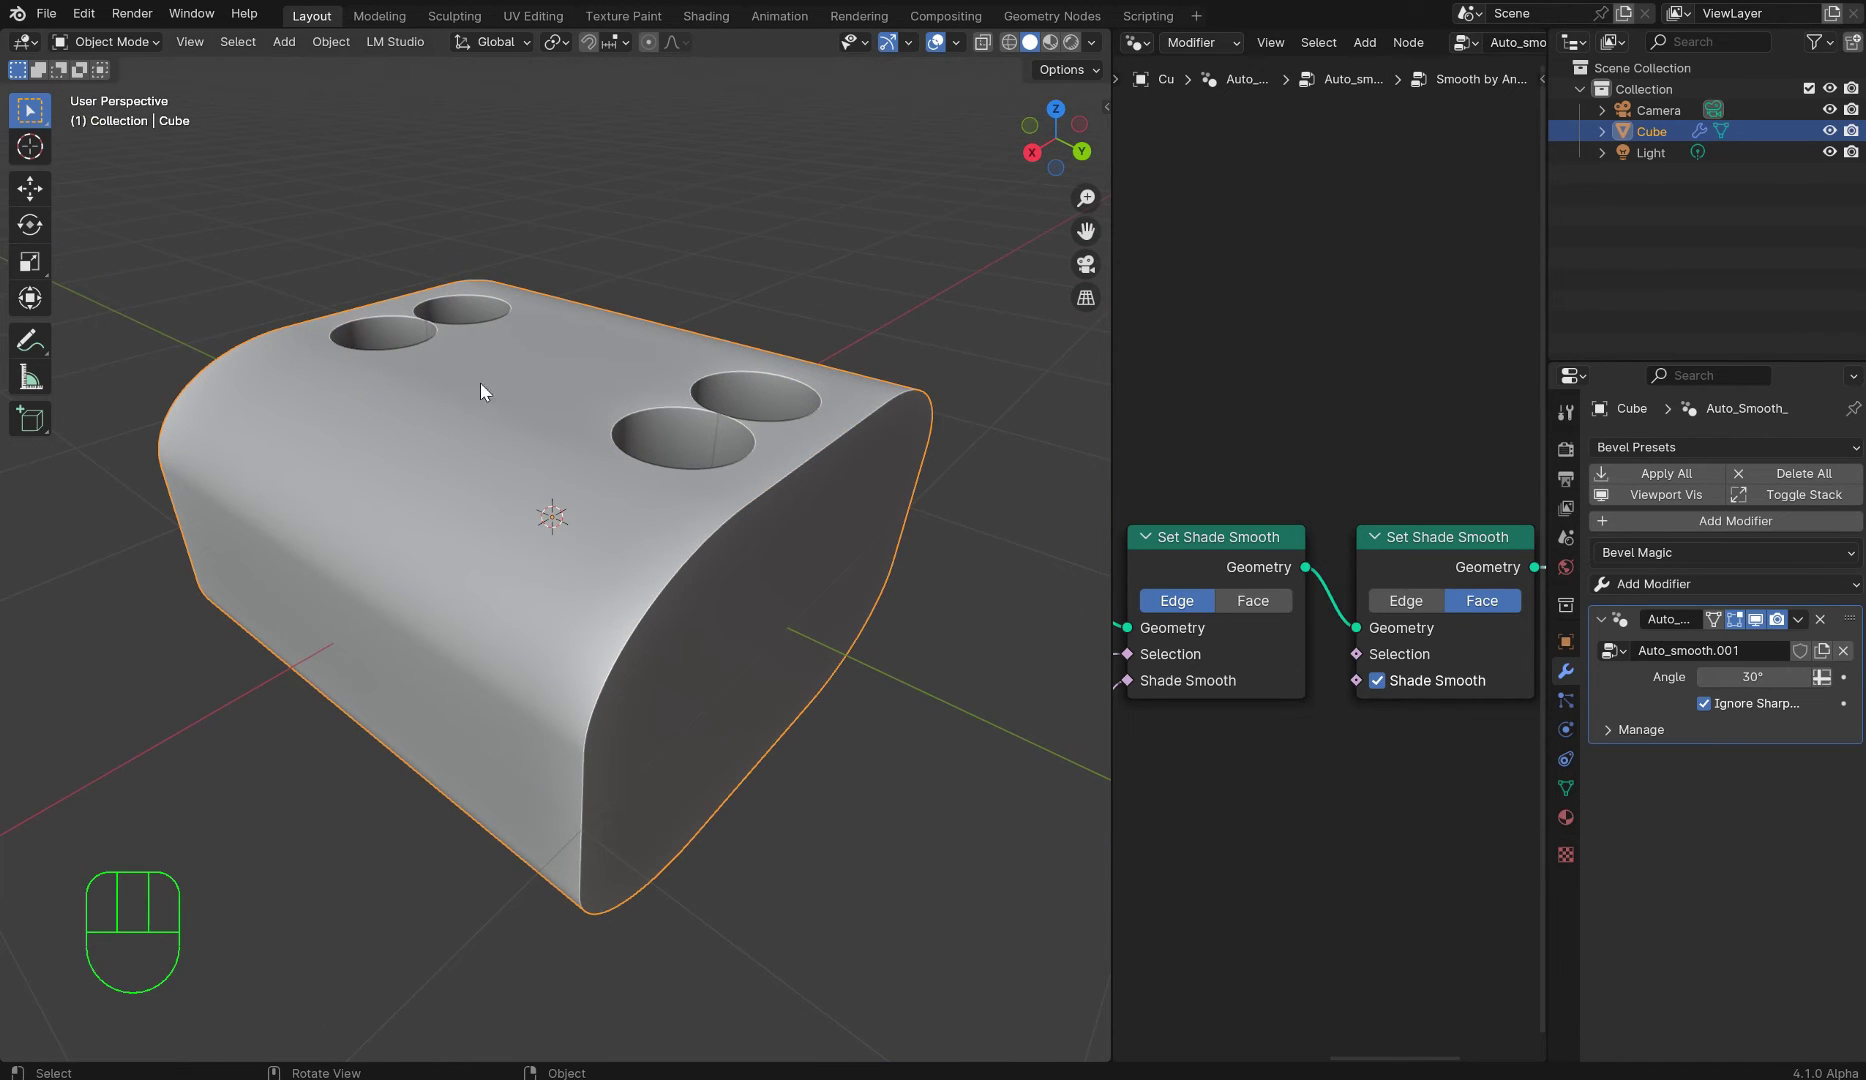
key(p)
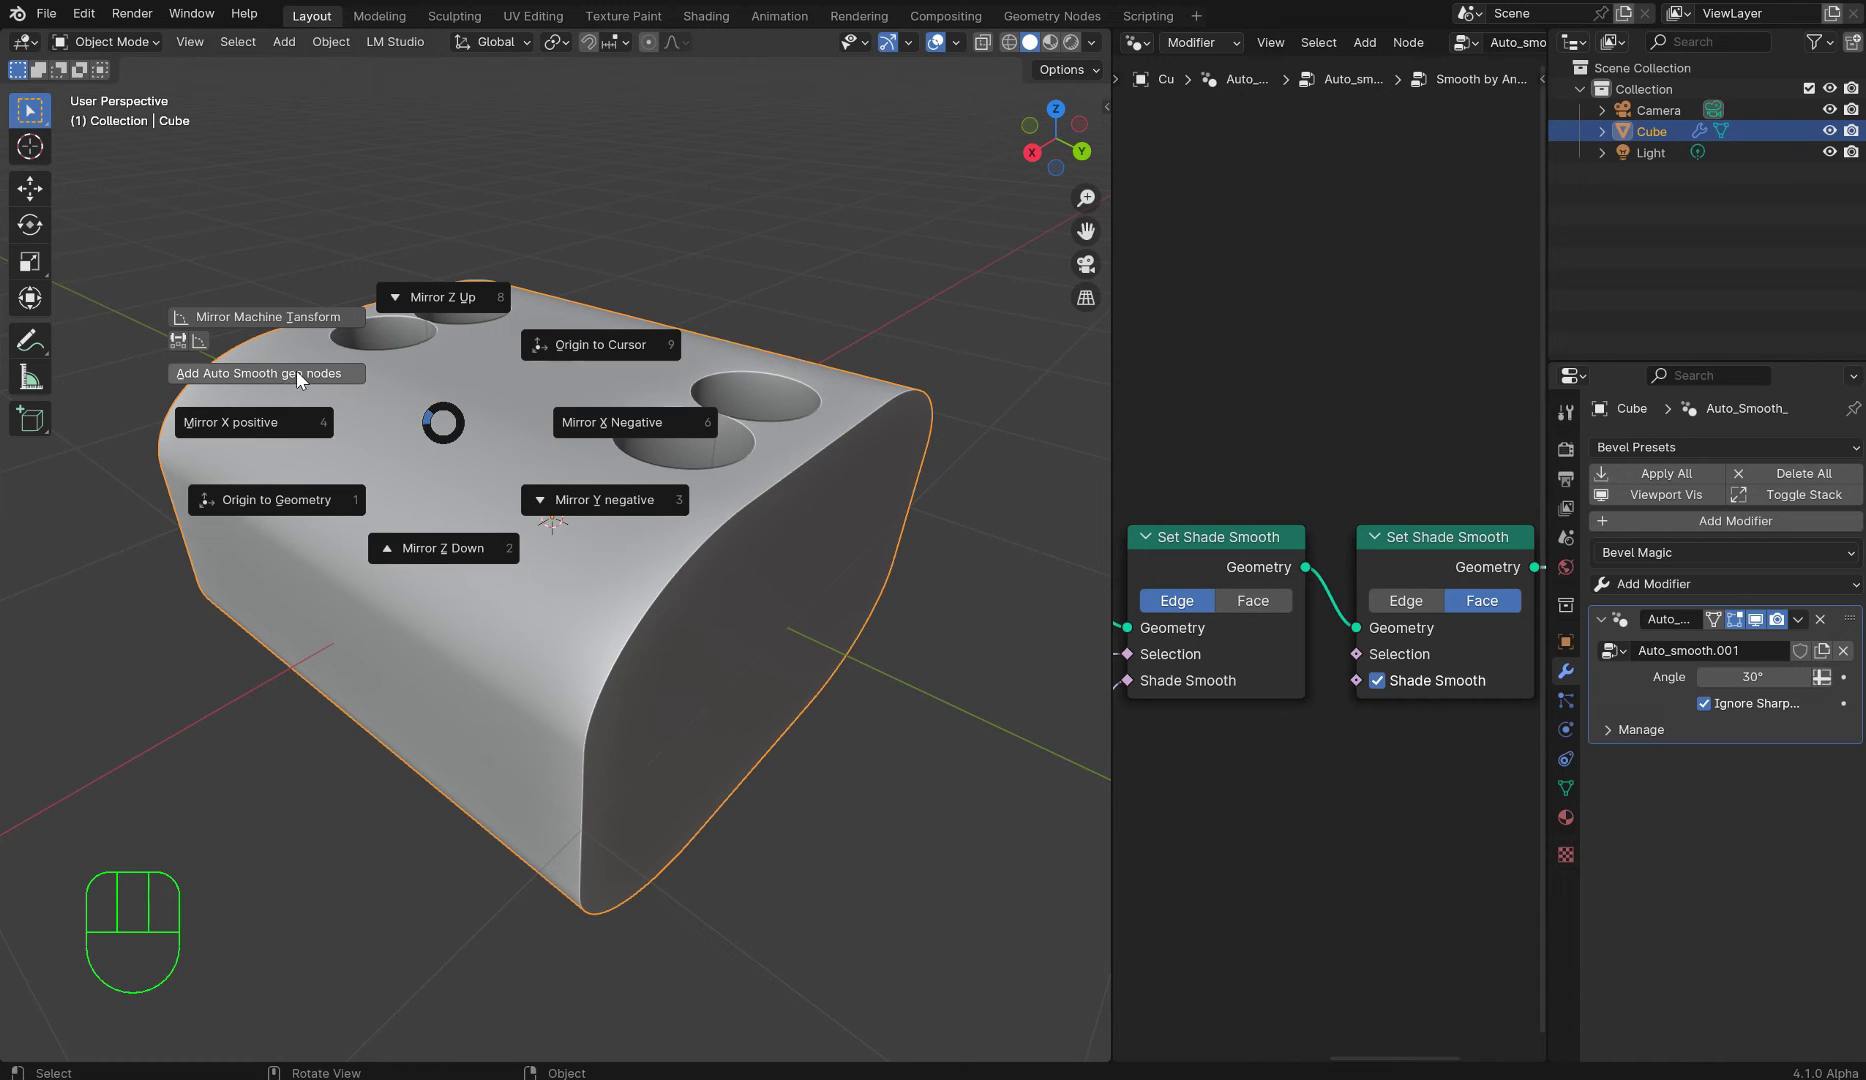
- Delete the old Auto_smooth modifier and apply Shade Smooth to the holed cube
key(Escape)
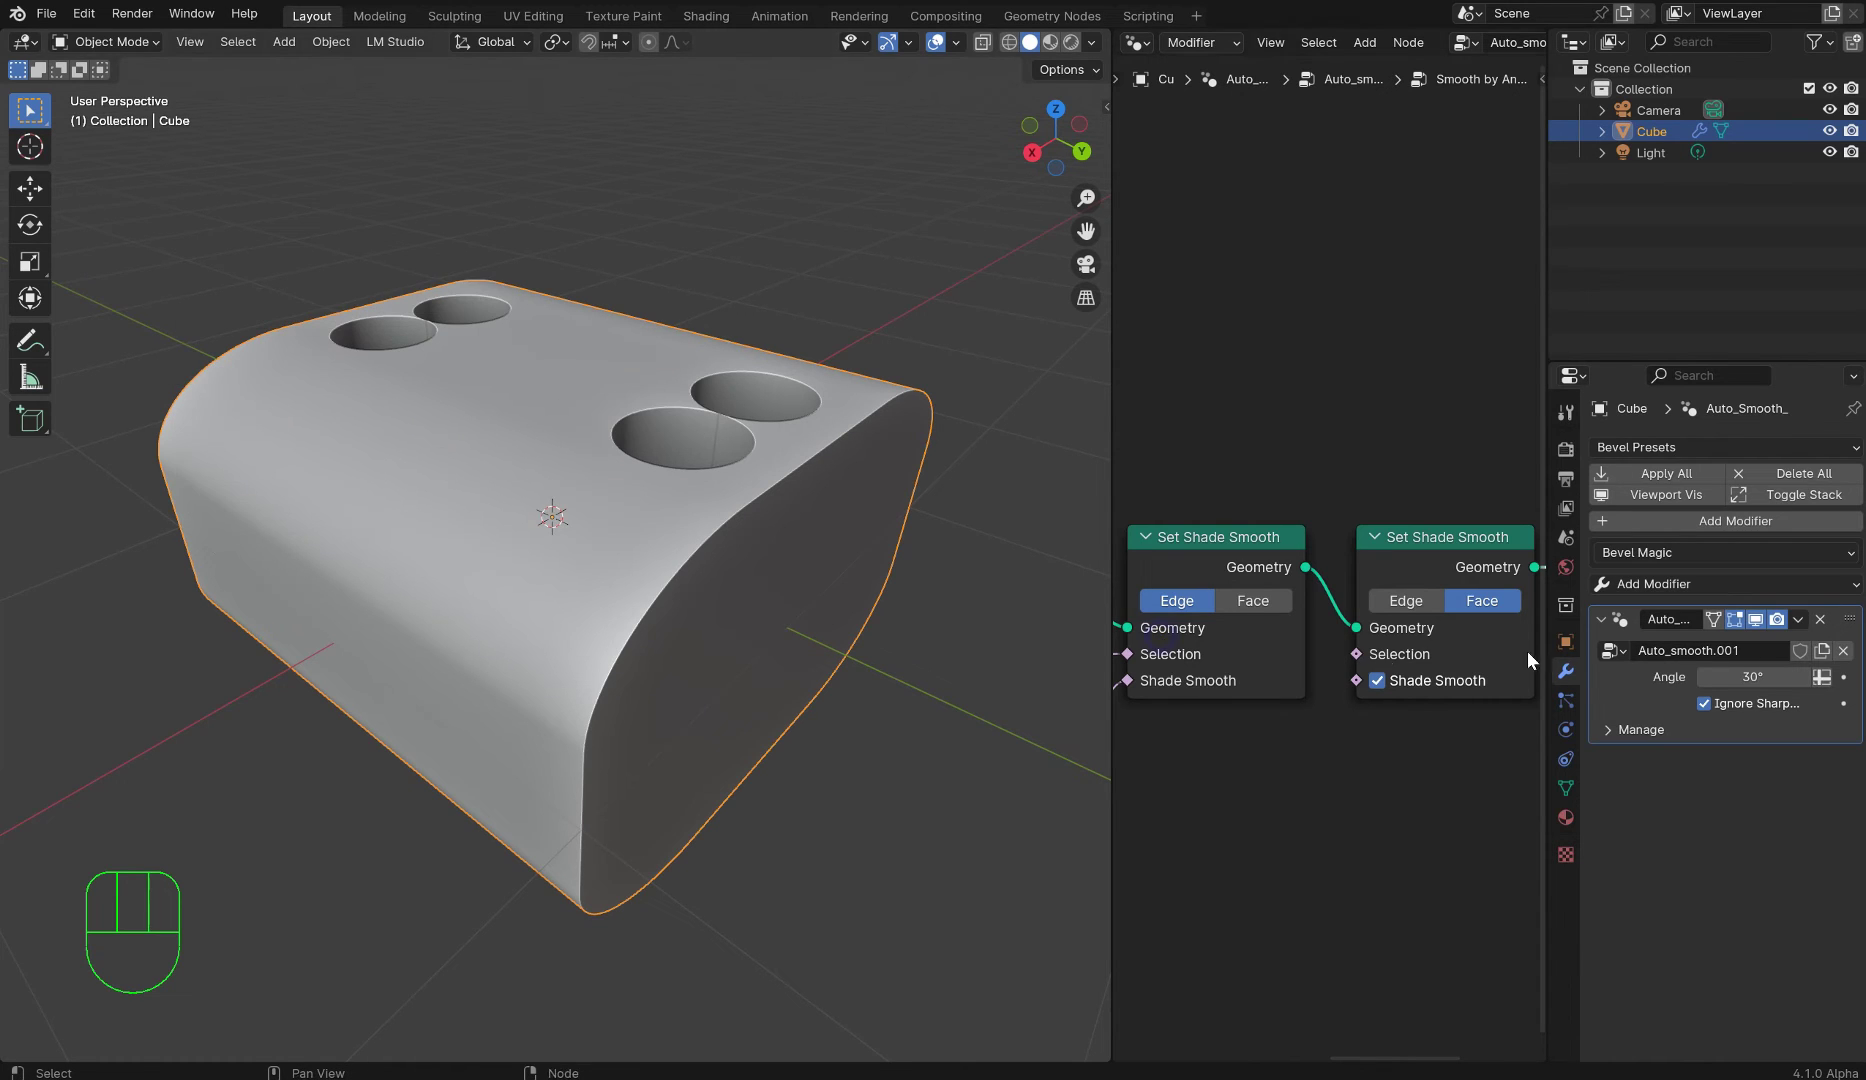
click(1820, 620)
right_click(500, 470)
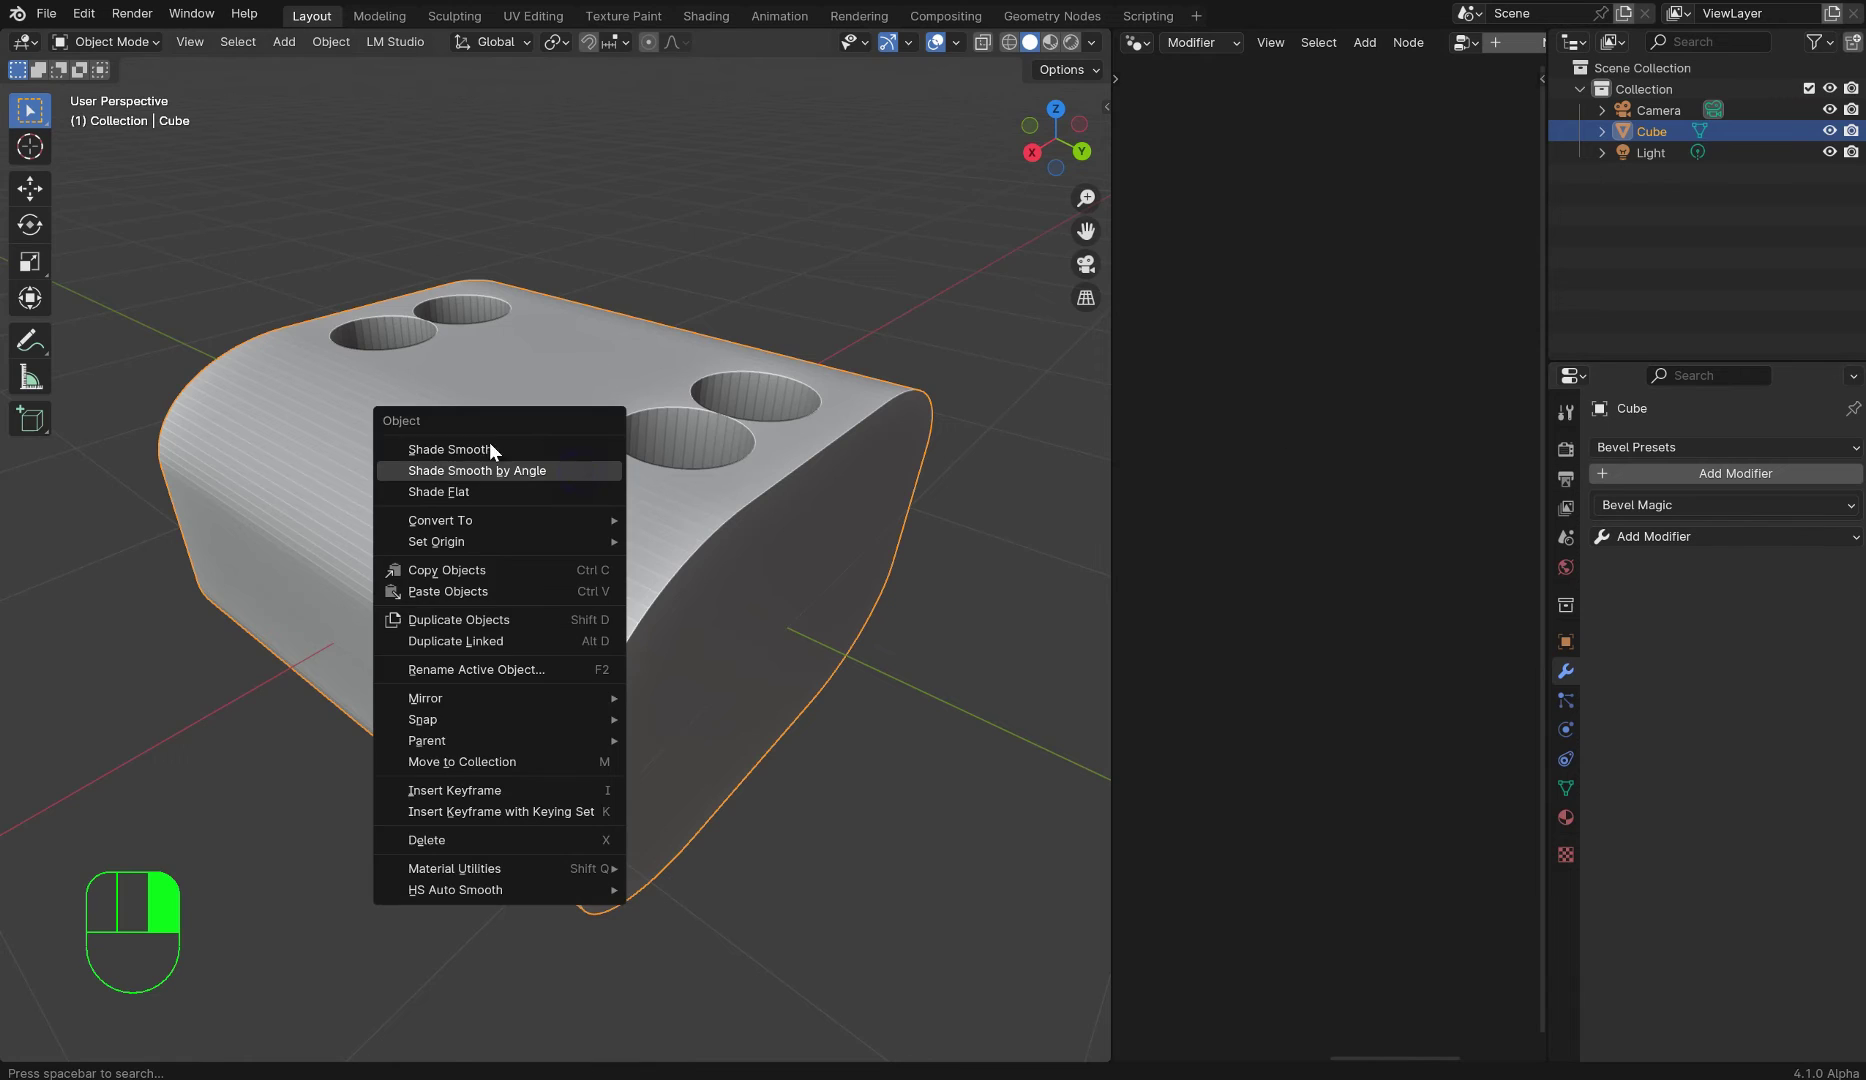
click(489, 446)
middle_drag(417, 439, 421, 442)
- Add fresh Auto Smooth geo nodes from the P pie menu and orbit to check shading
key(p)
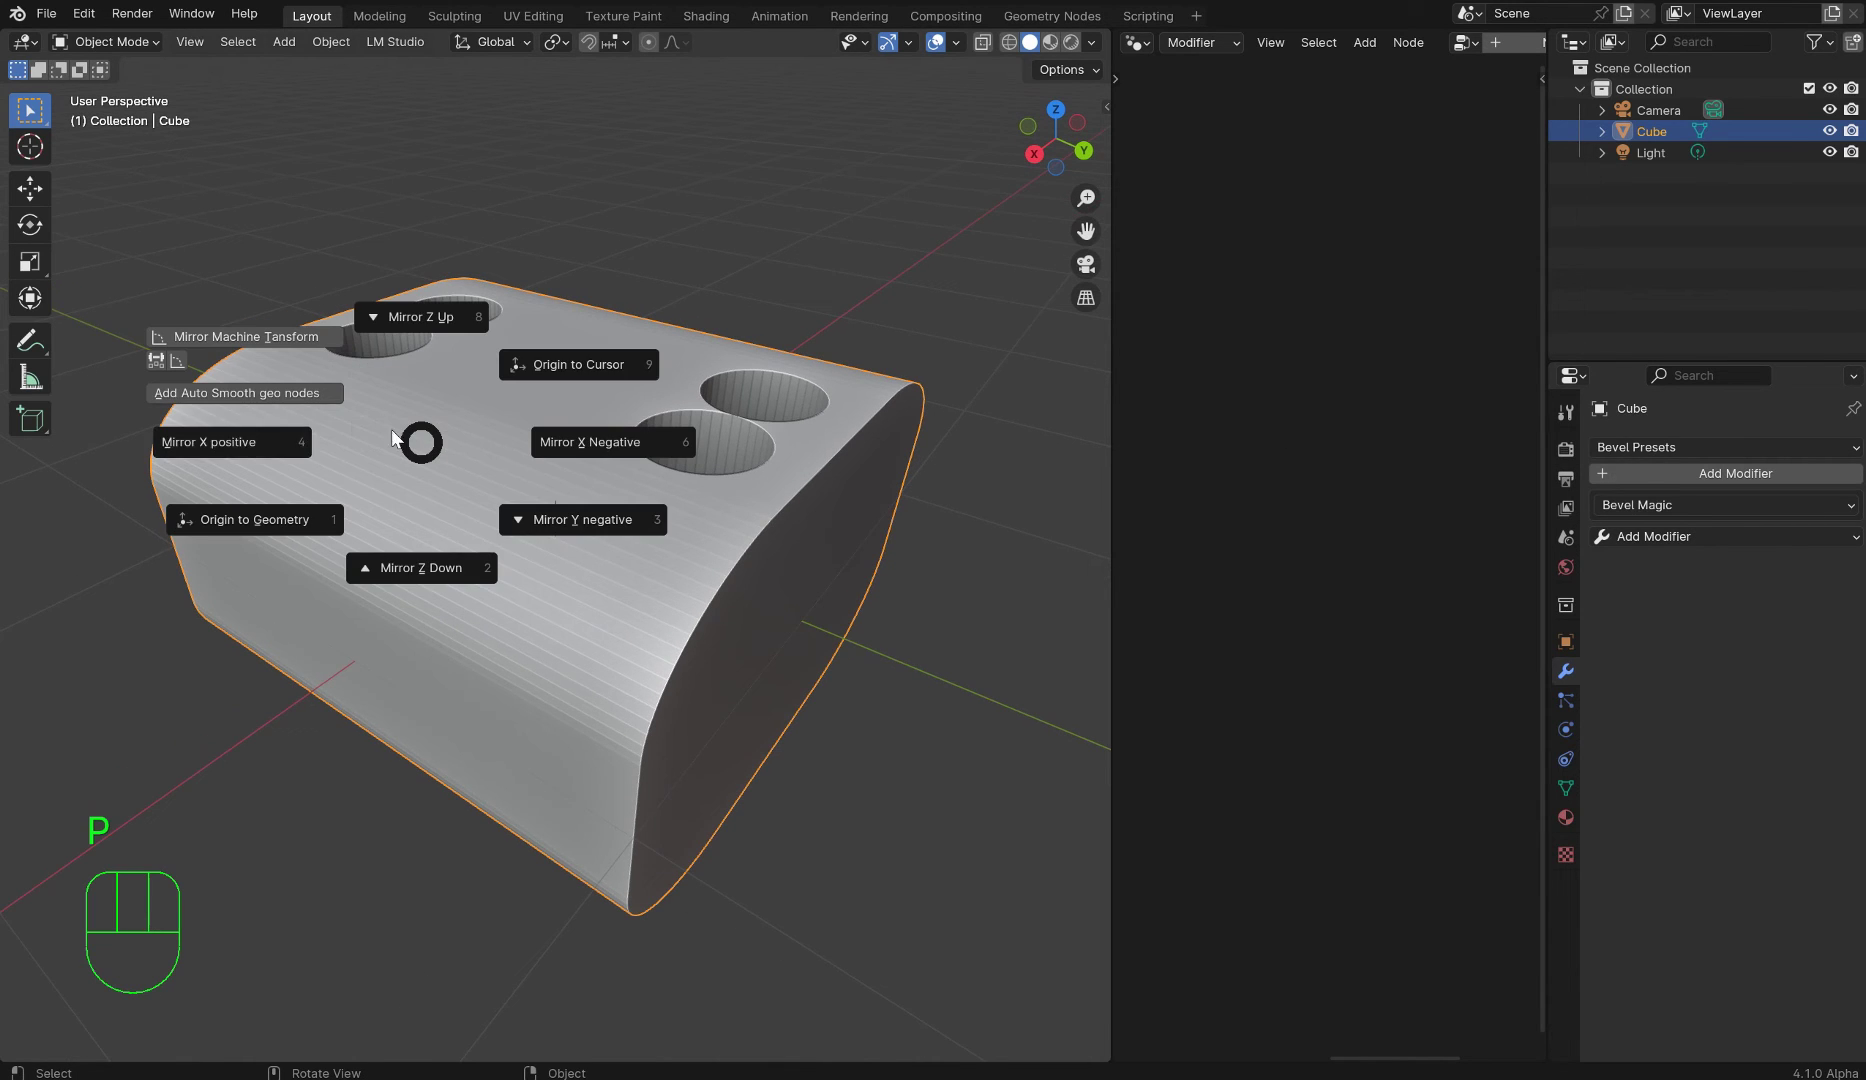
click(262, 390)
middle_drag(261, 388, 480, 401)
middle_drag(679, 459, 760, 522)
middle_drag(671, 477, 528, 369)
key(p)
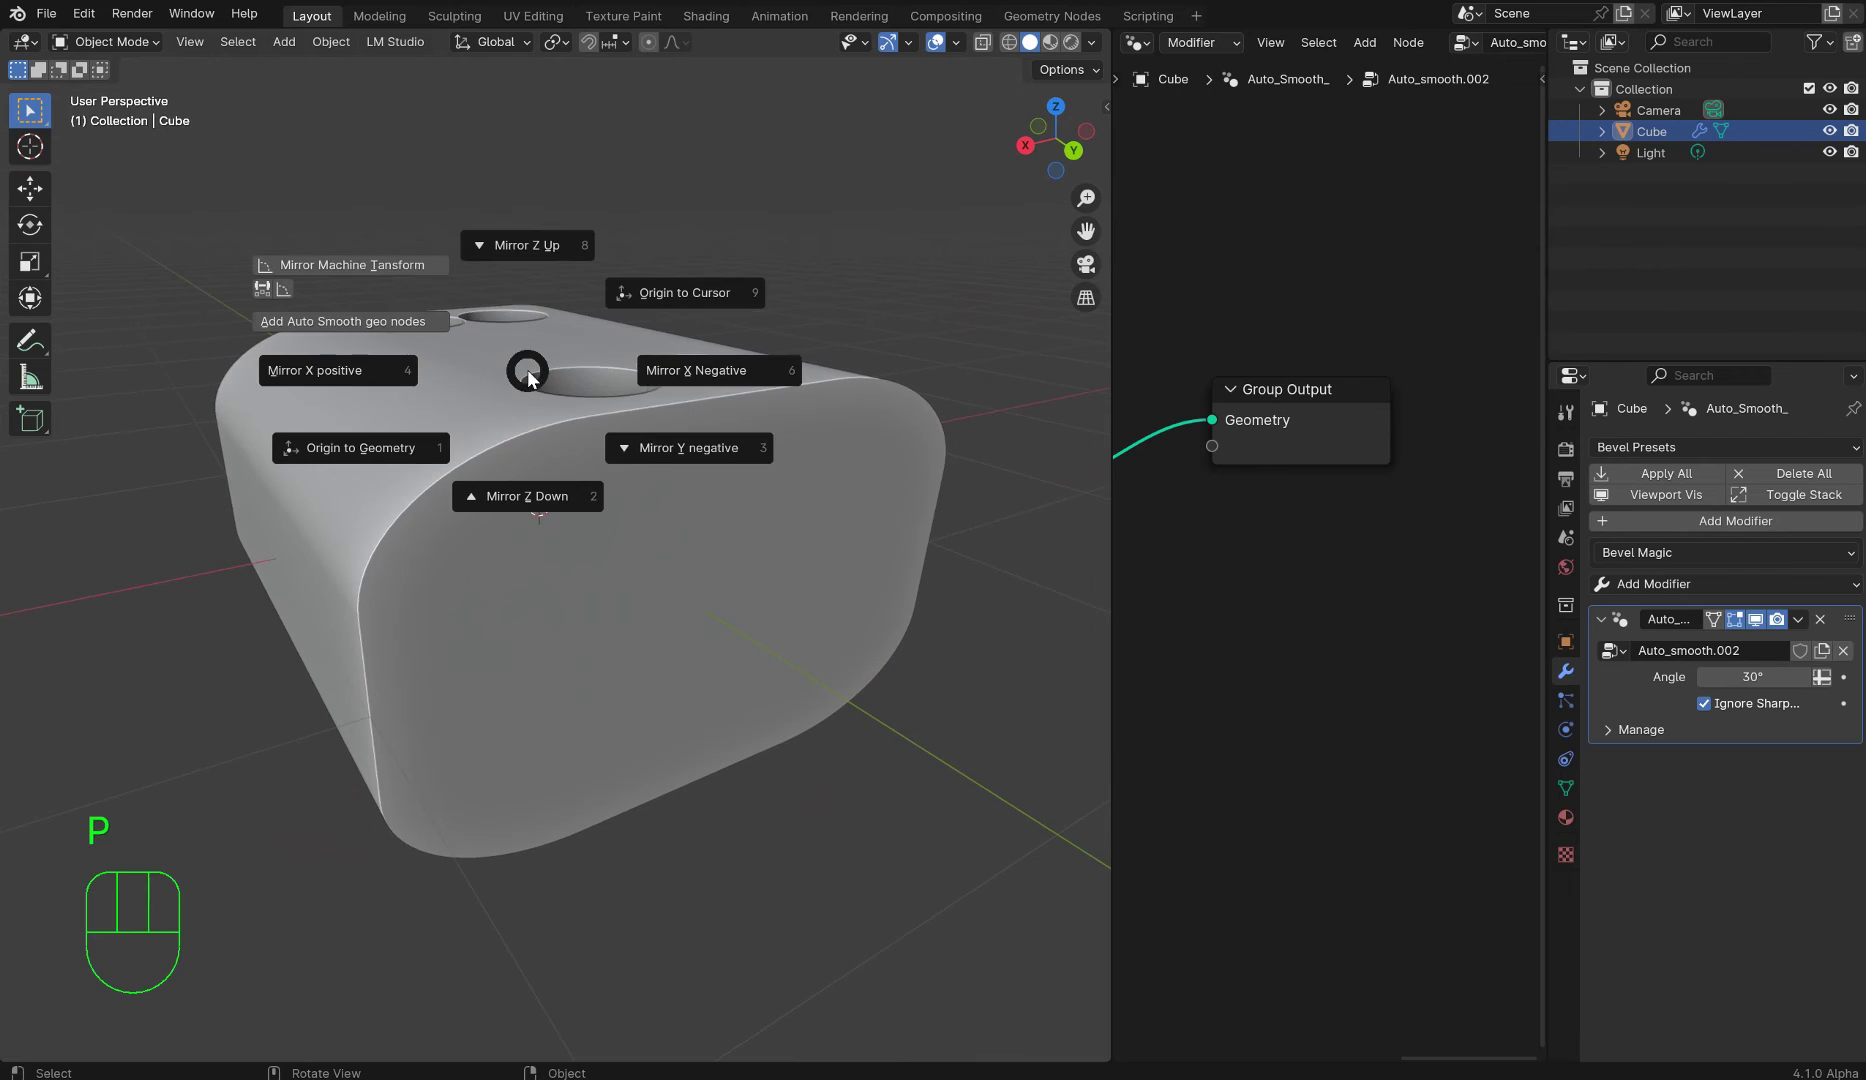
- Add a 3DS_Weighted modifier to the holed slab and orbit to inspect it
click(261, 289)
middle_drag(600, 490, 656, 488)
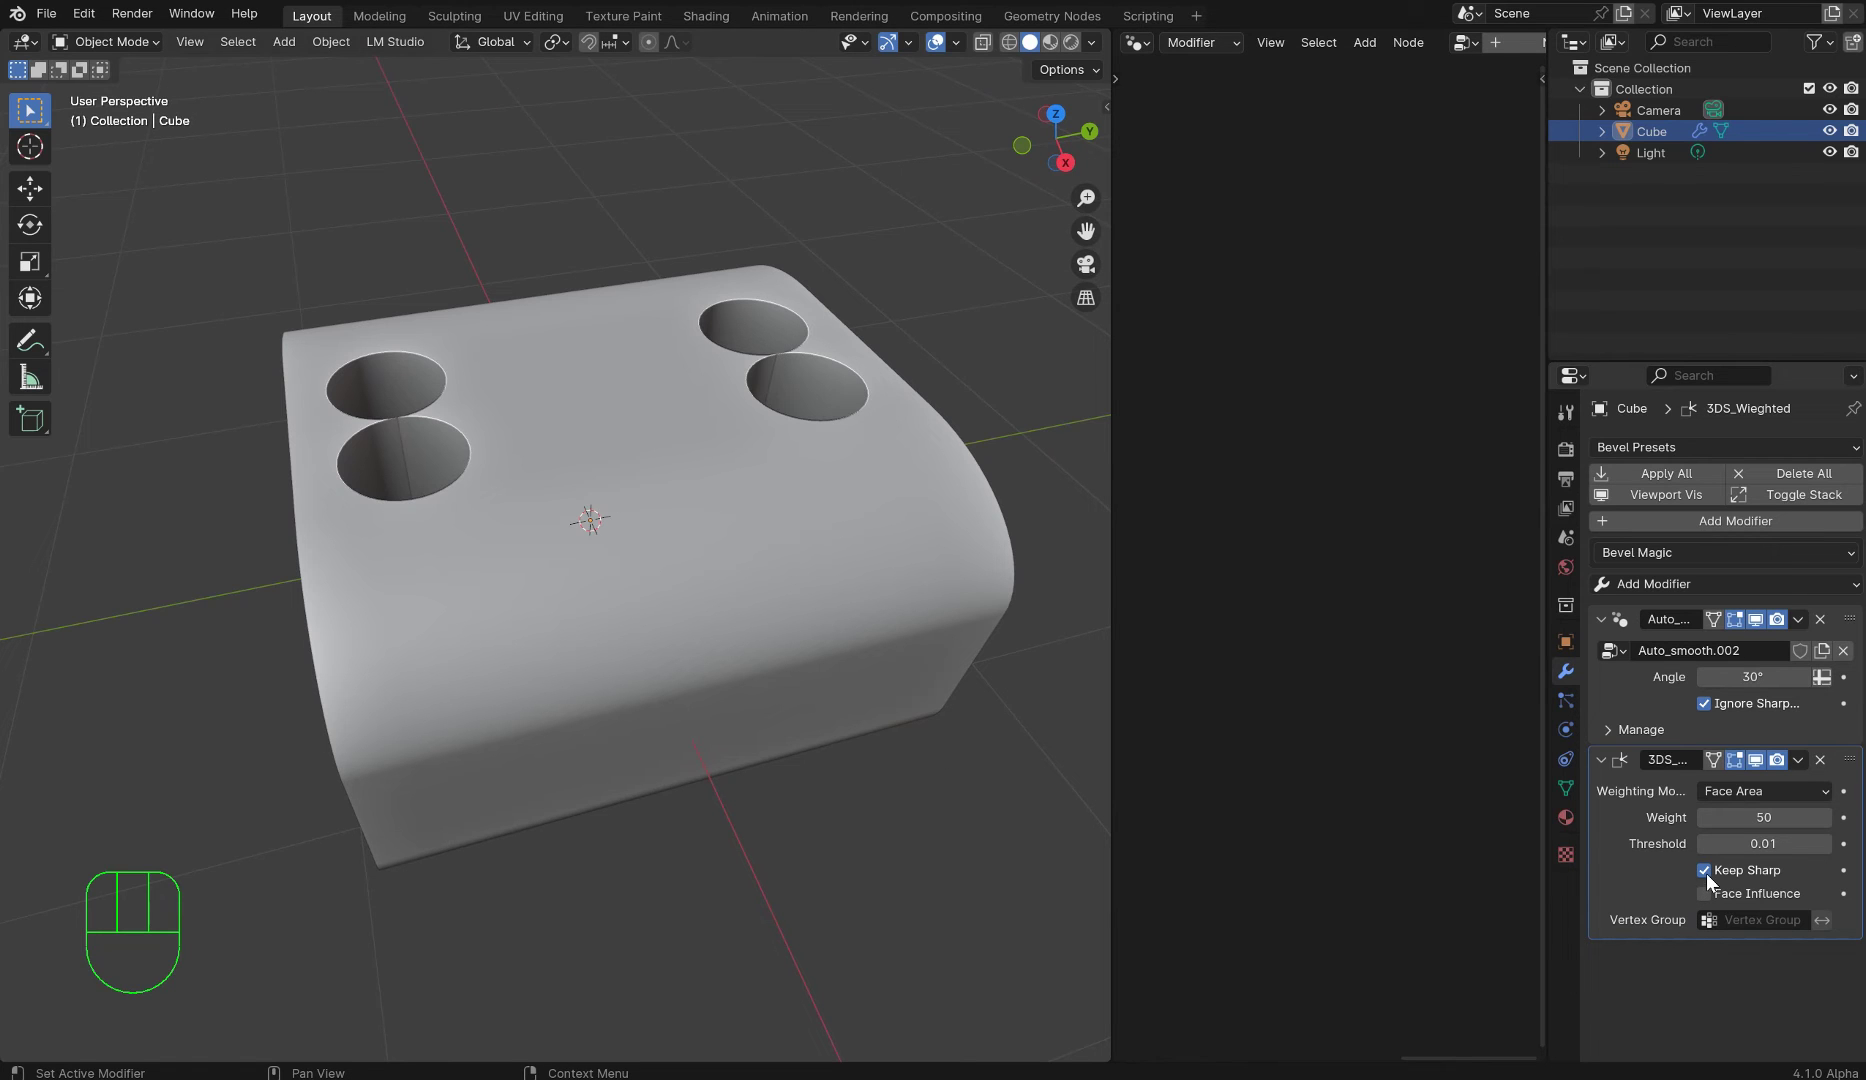
middle_drag(501, 587, 1144, 856)
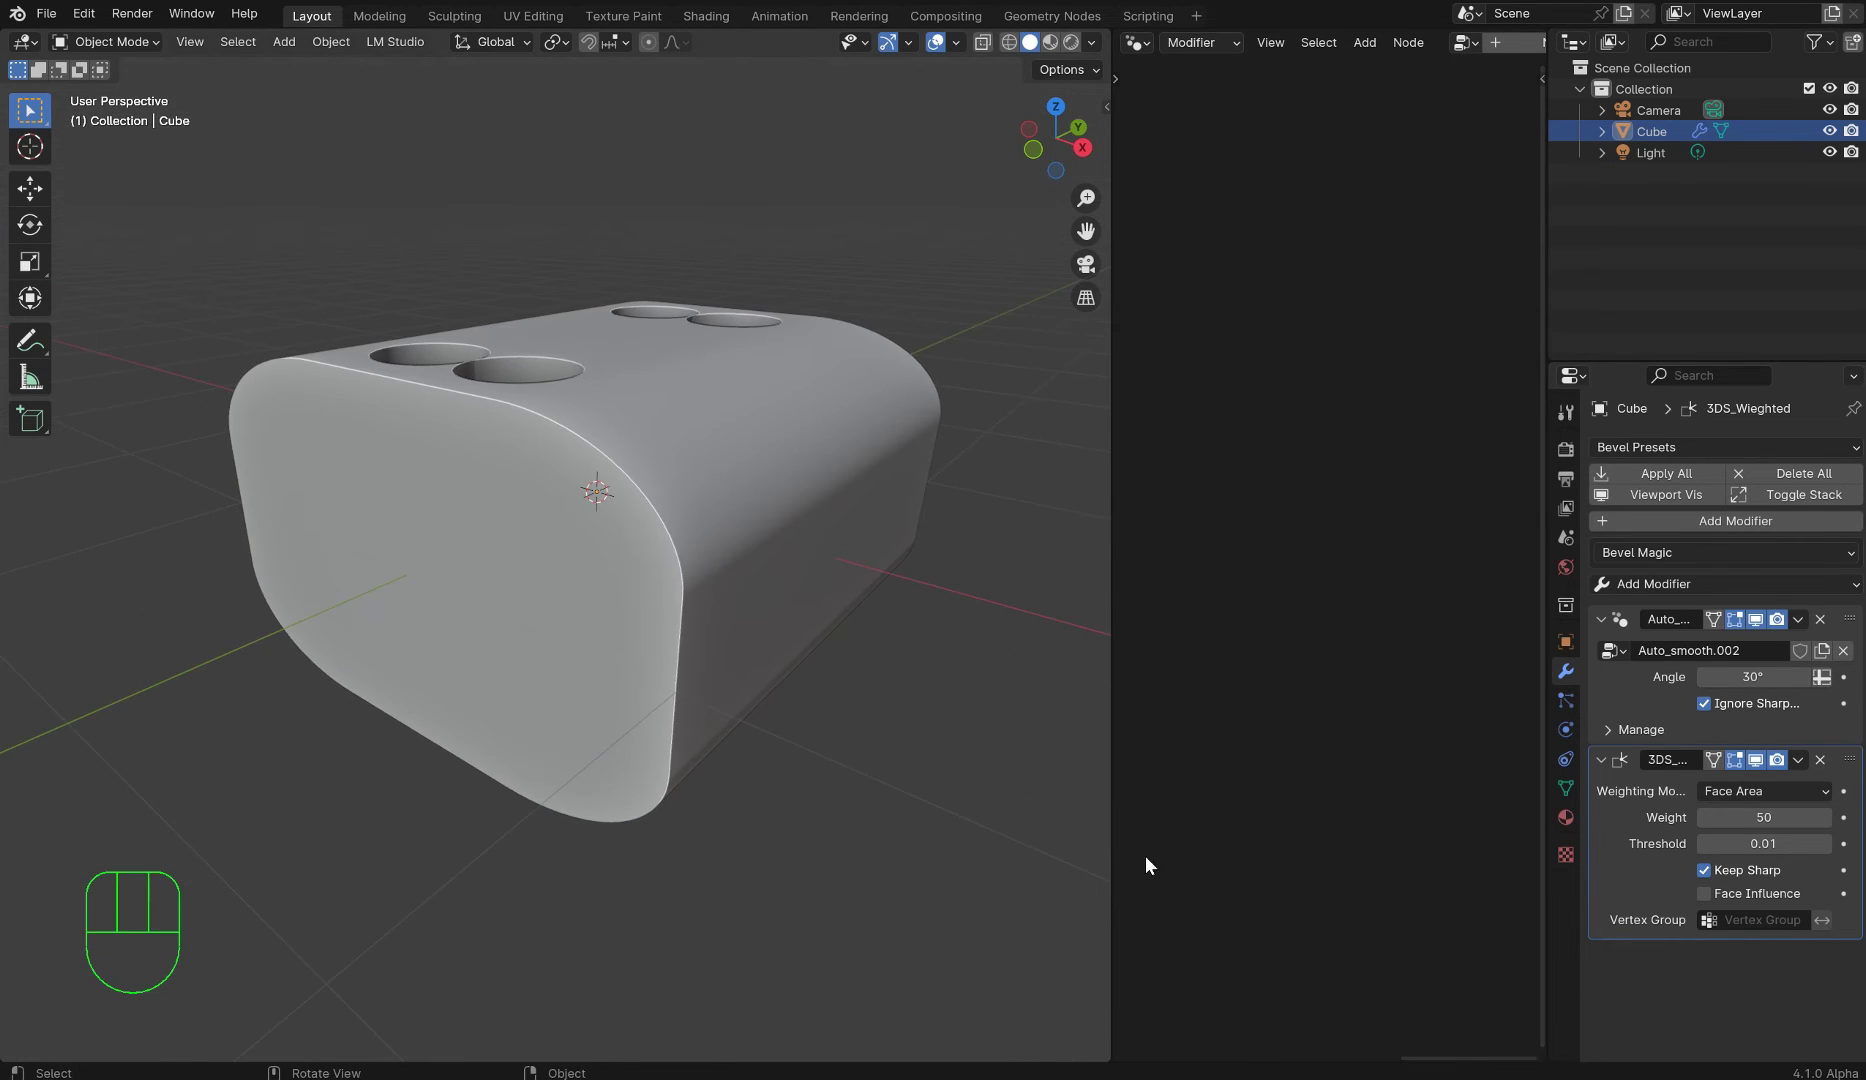
middle_drag(716, 520, 733, 587)
- Mirror across negative X, remove the 3DS_Weighted modifier, and toggle Edit Mode in and out
key(p)
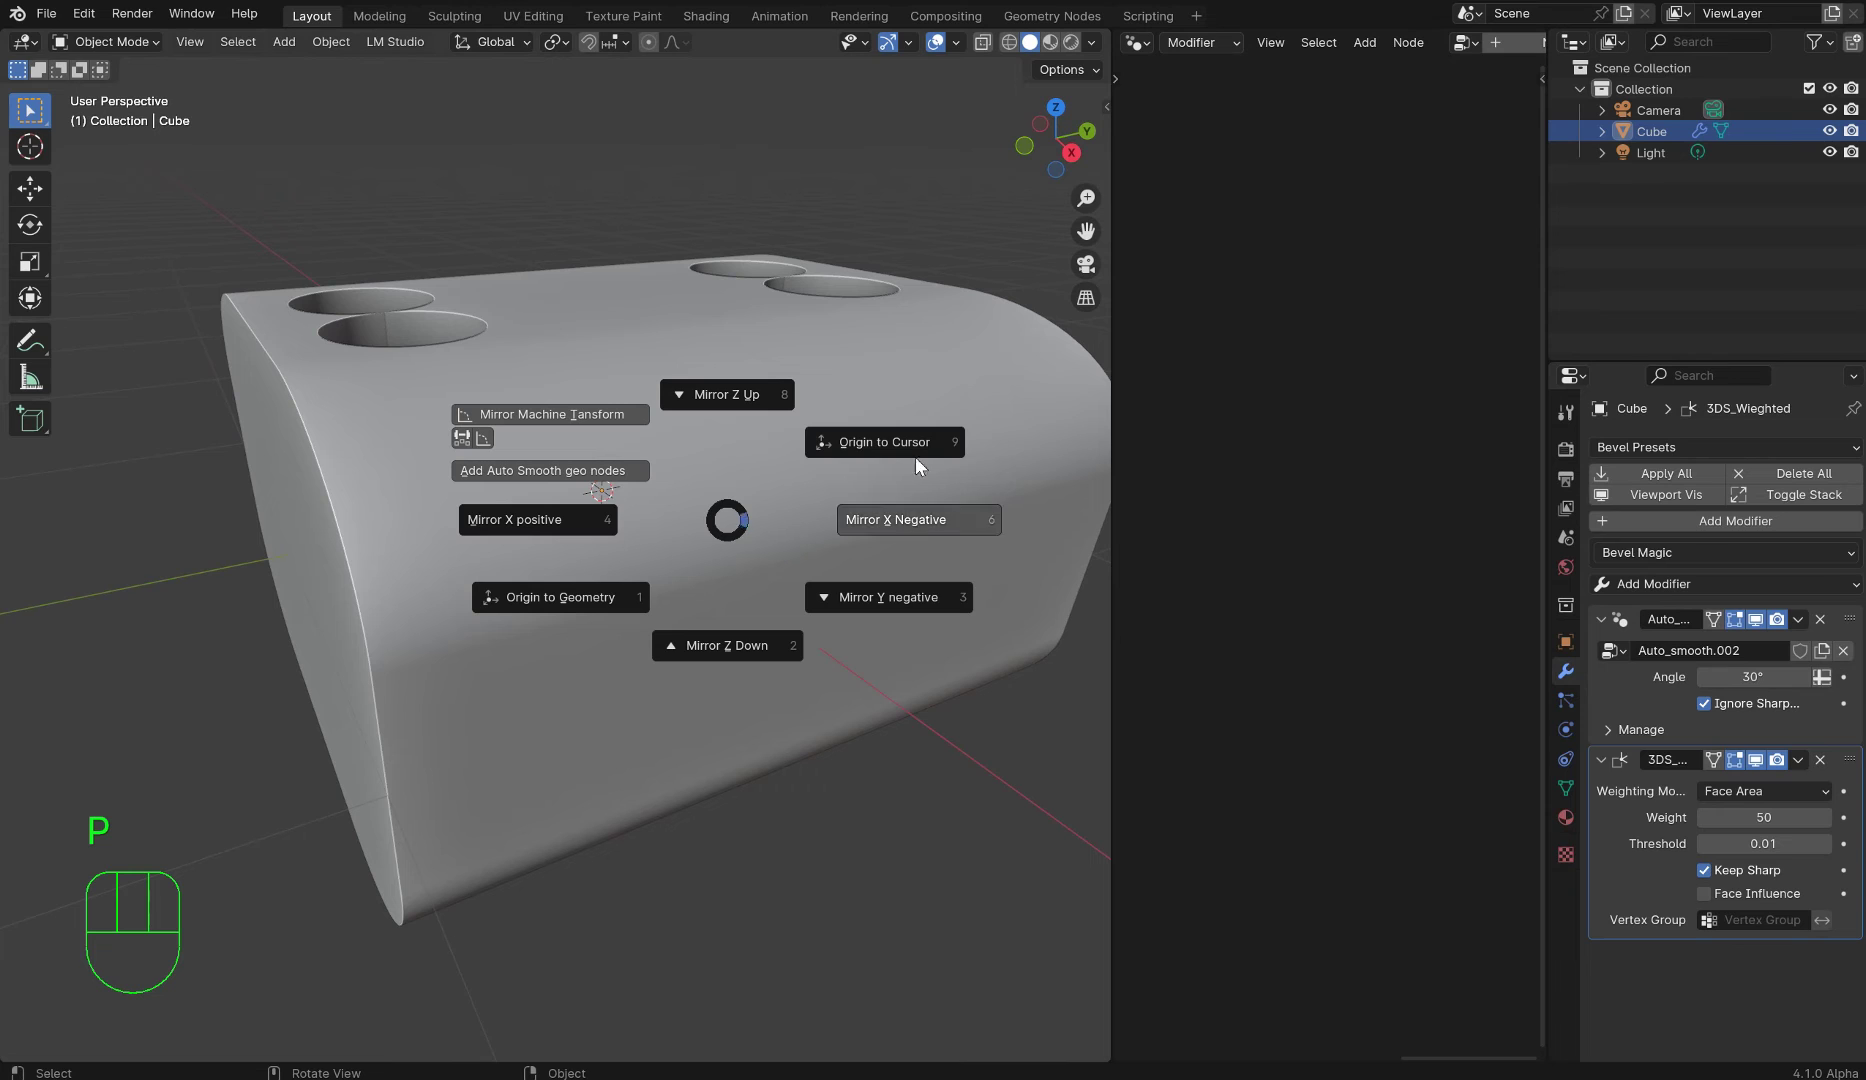
click(1634, 738)
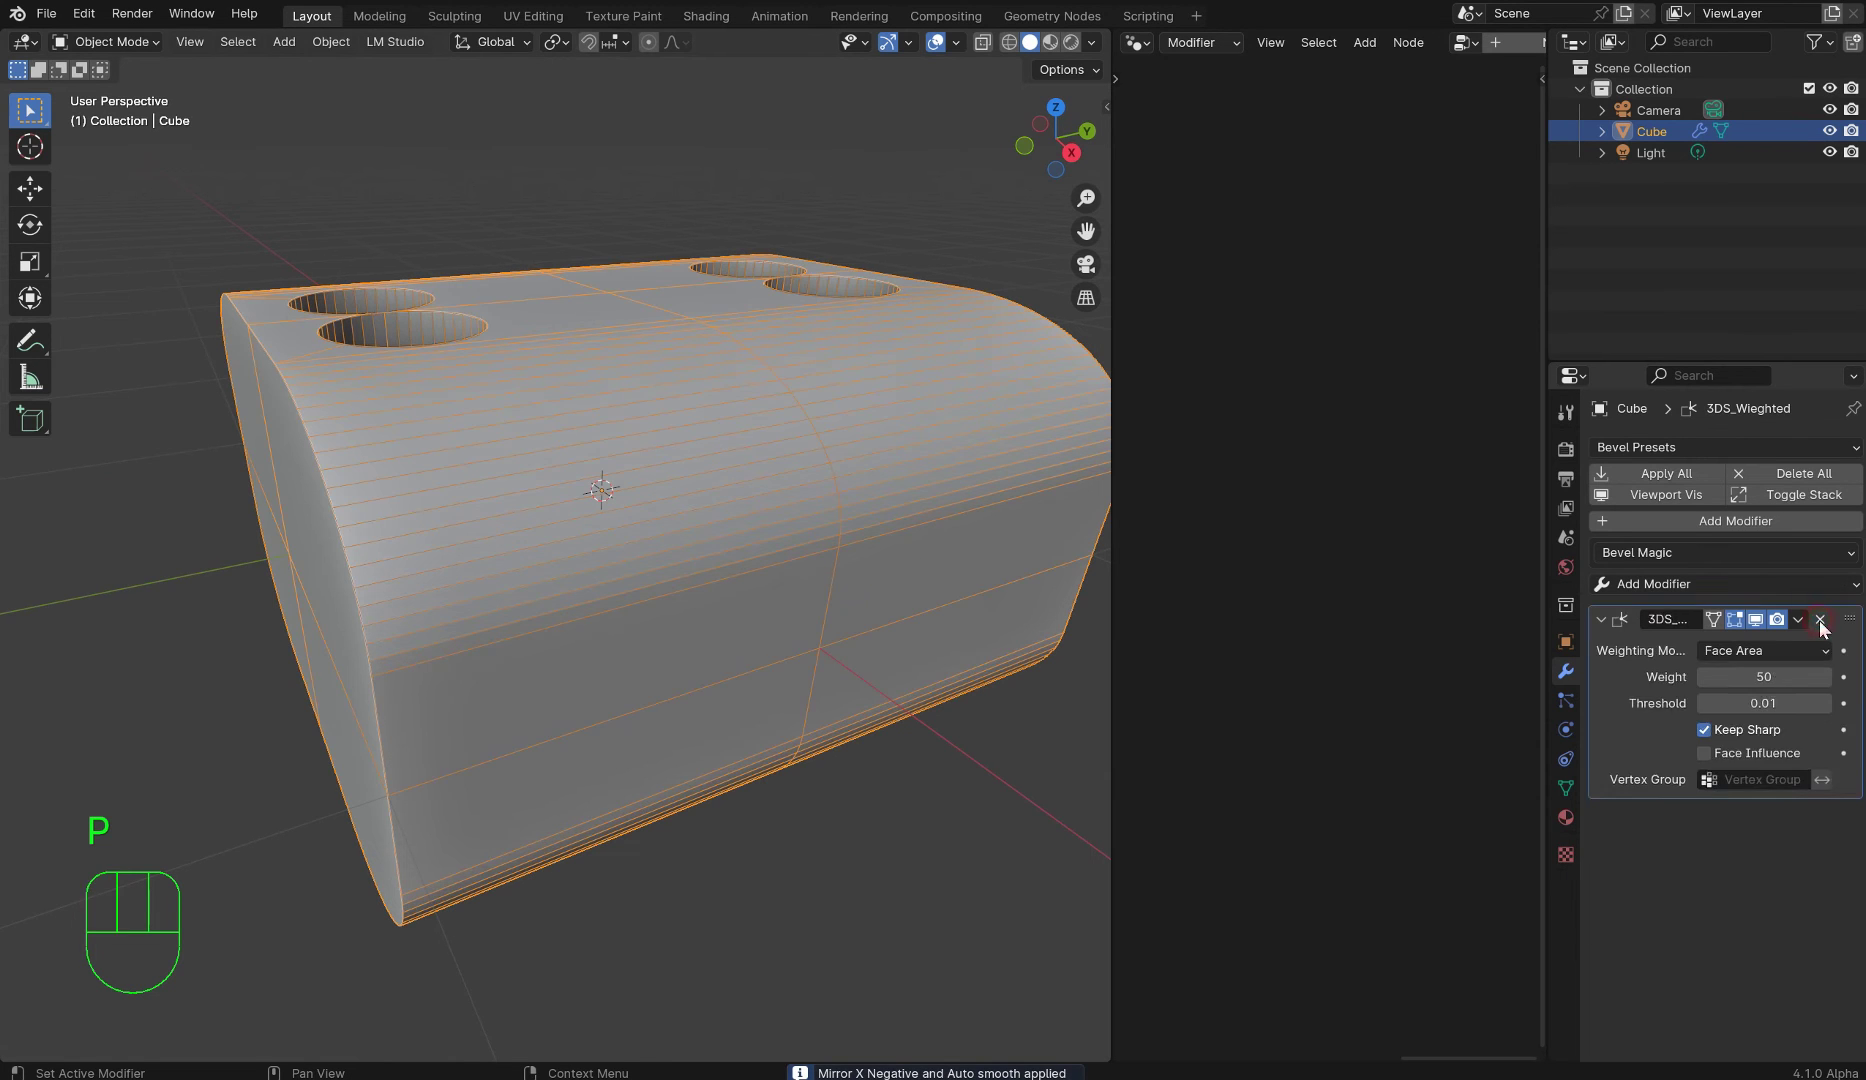
click(1820, 620)
right_click(921, 490)
key(Tab)
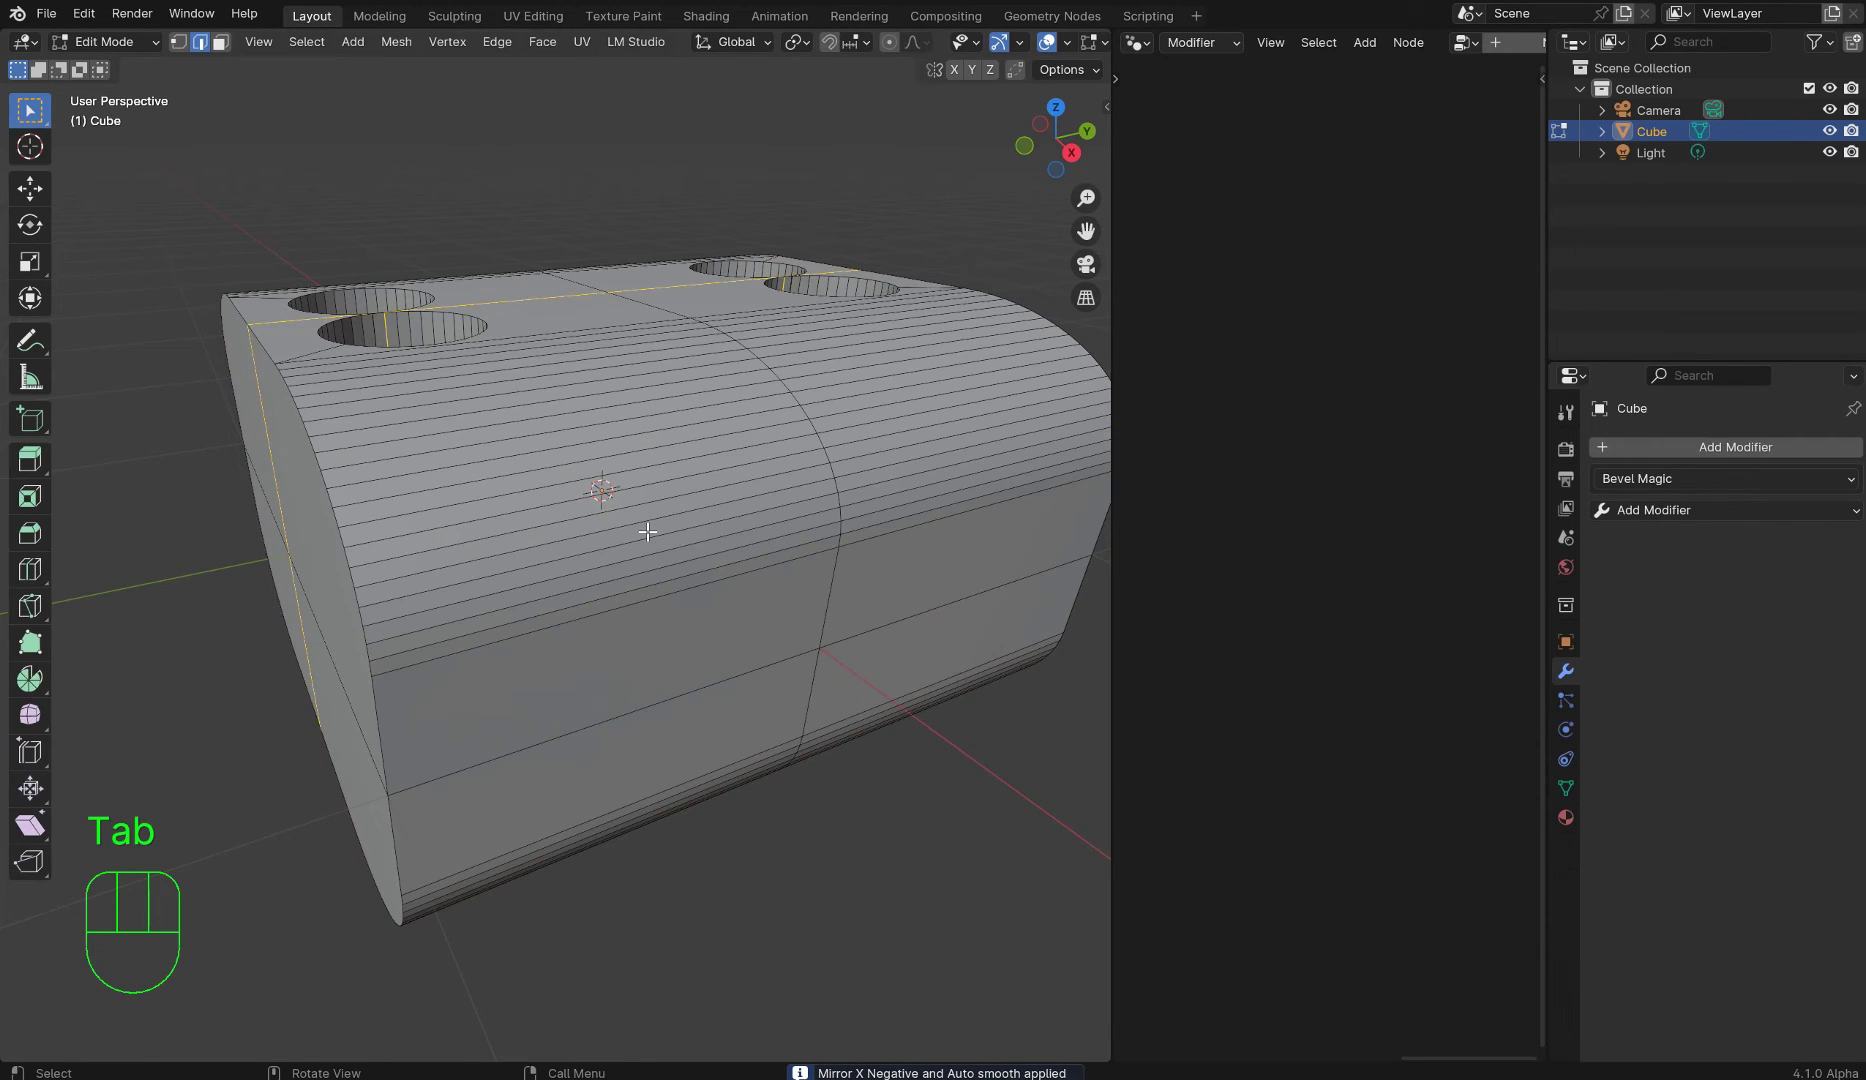
key(Tab)
- Delete the holed cube, add a new cube, and flatten it along Z into a 0.2624 slab
key(Delete)
middle_drag(671, 480, 674, 390)
key(shift+a)
mouse_move(682, 346)
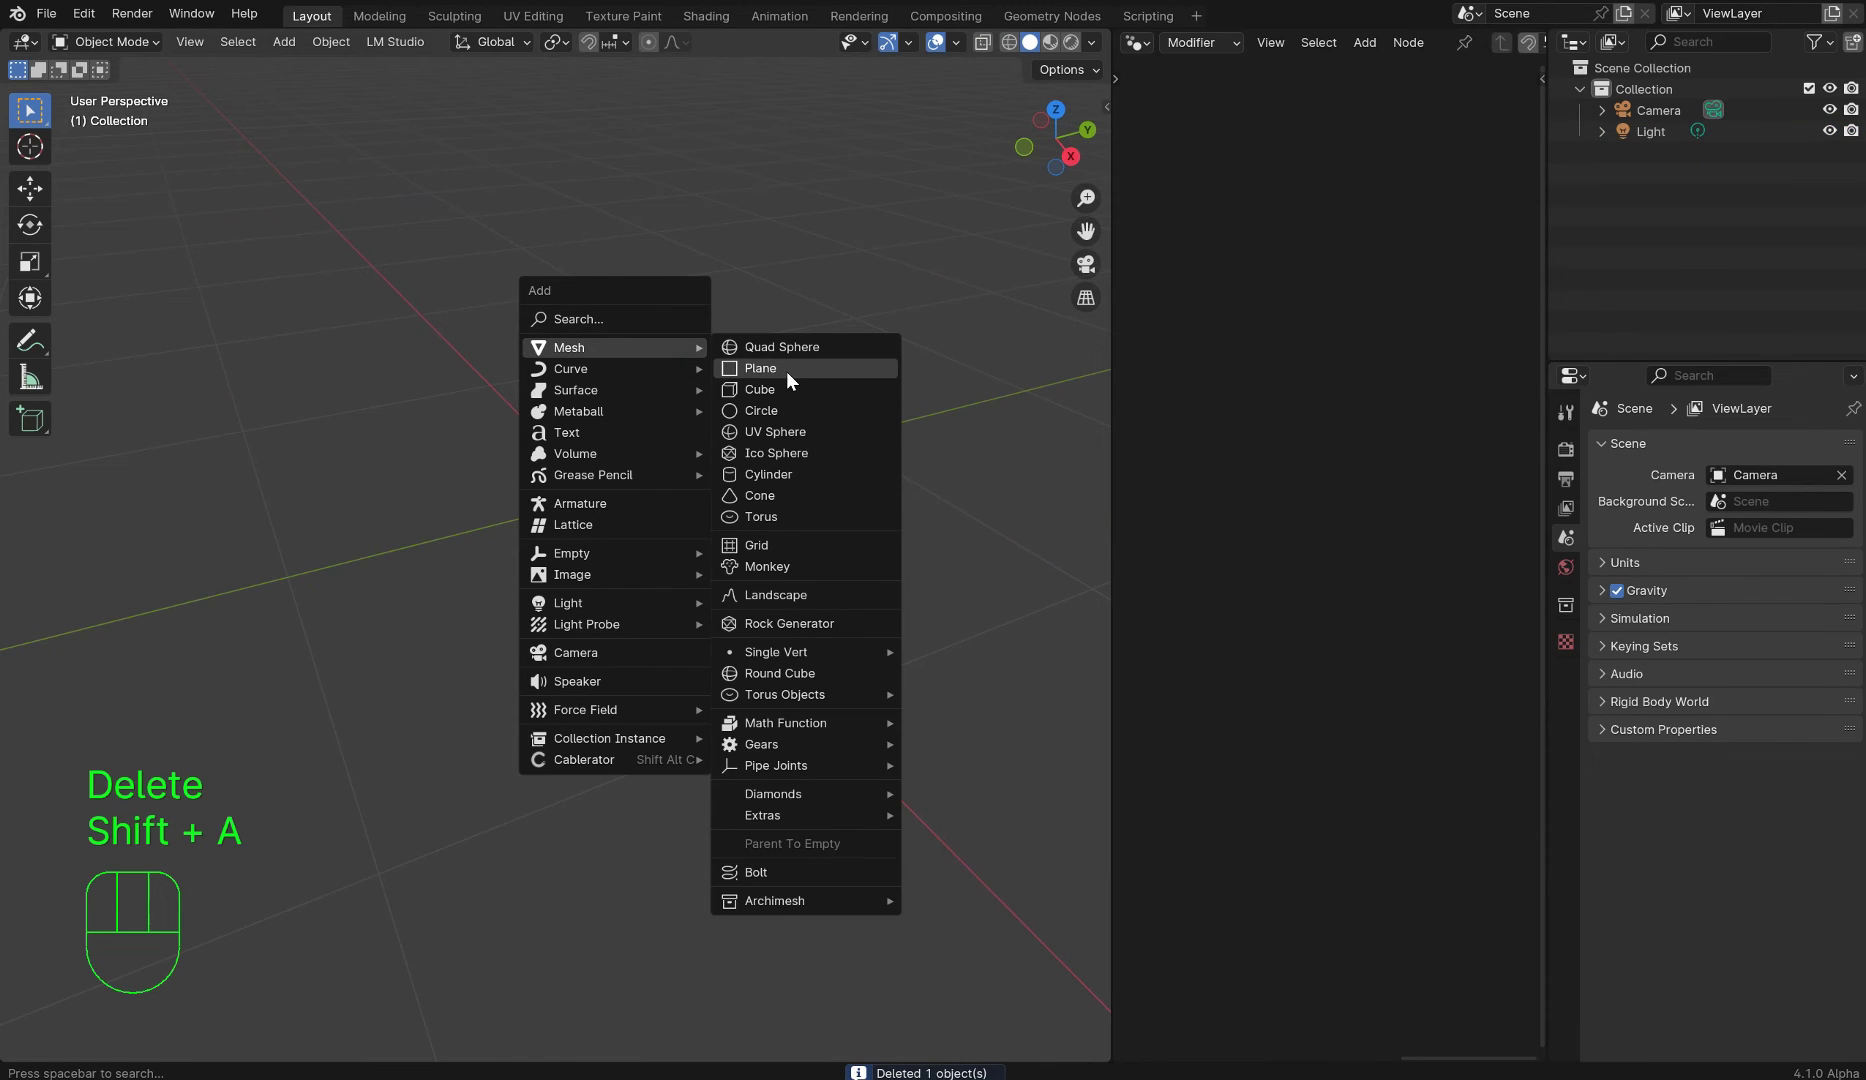
click(789, 389)
key(s)
key(z)
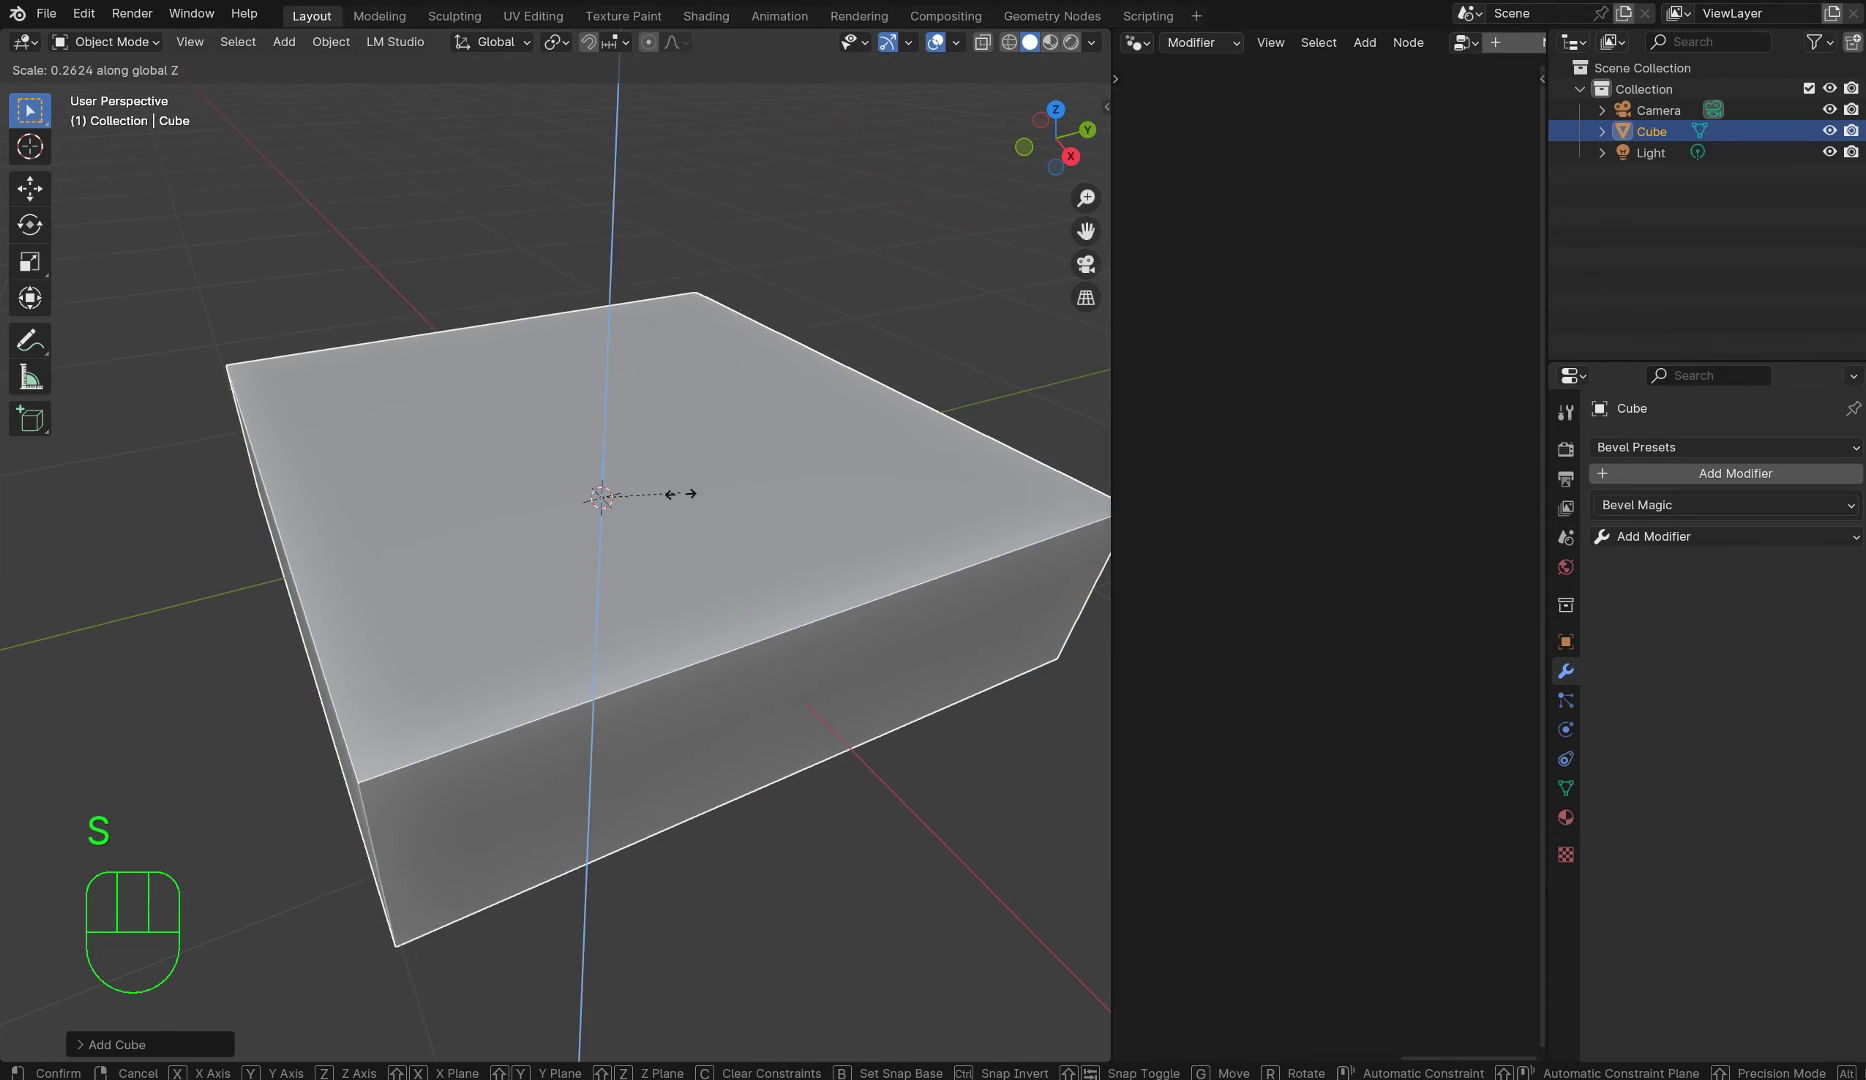
click(681, 530)
- Compare front and top views, ending in Top Orthographic view of the slab
key(p)
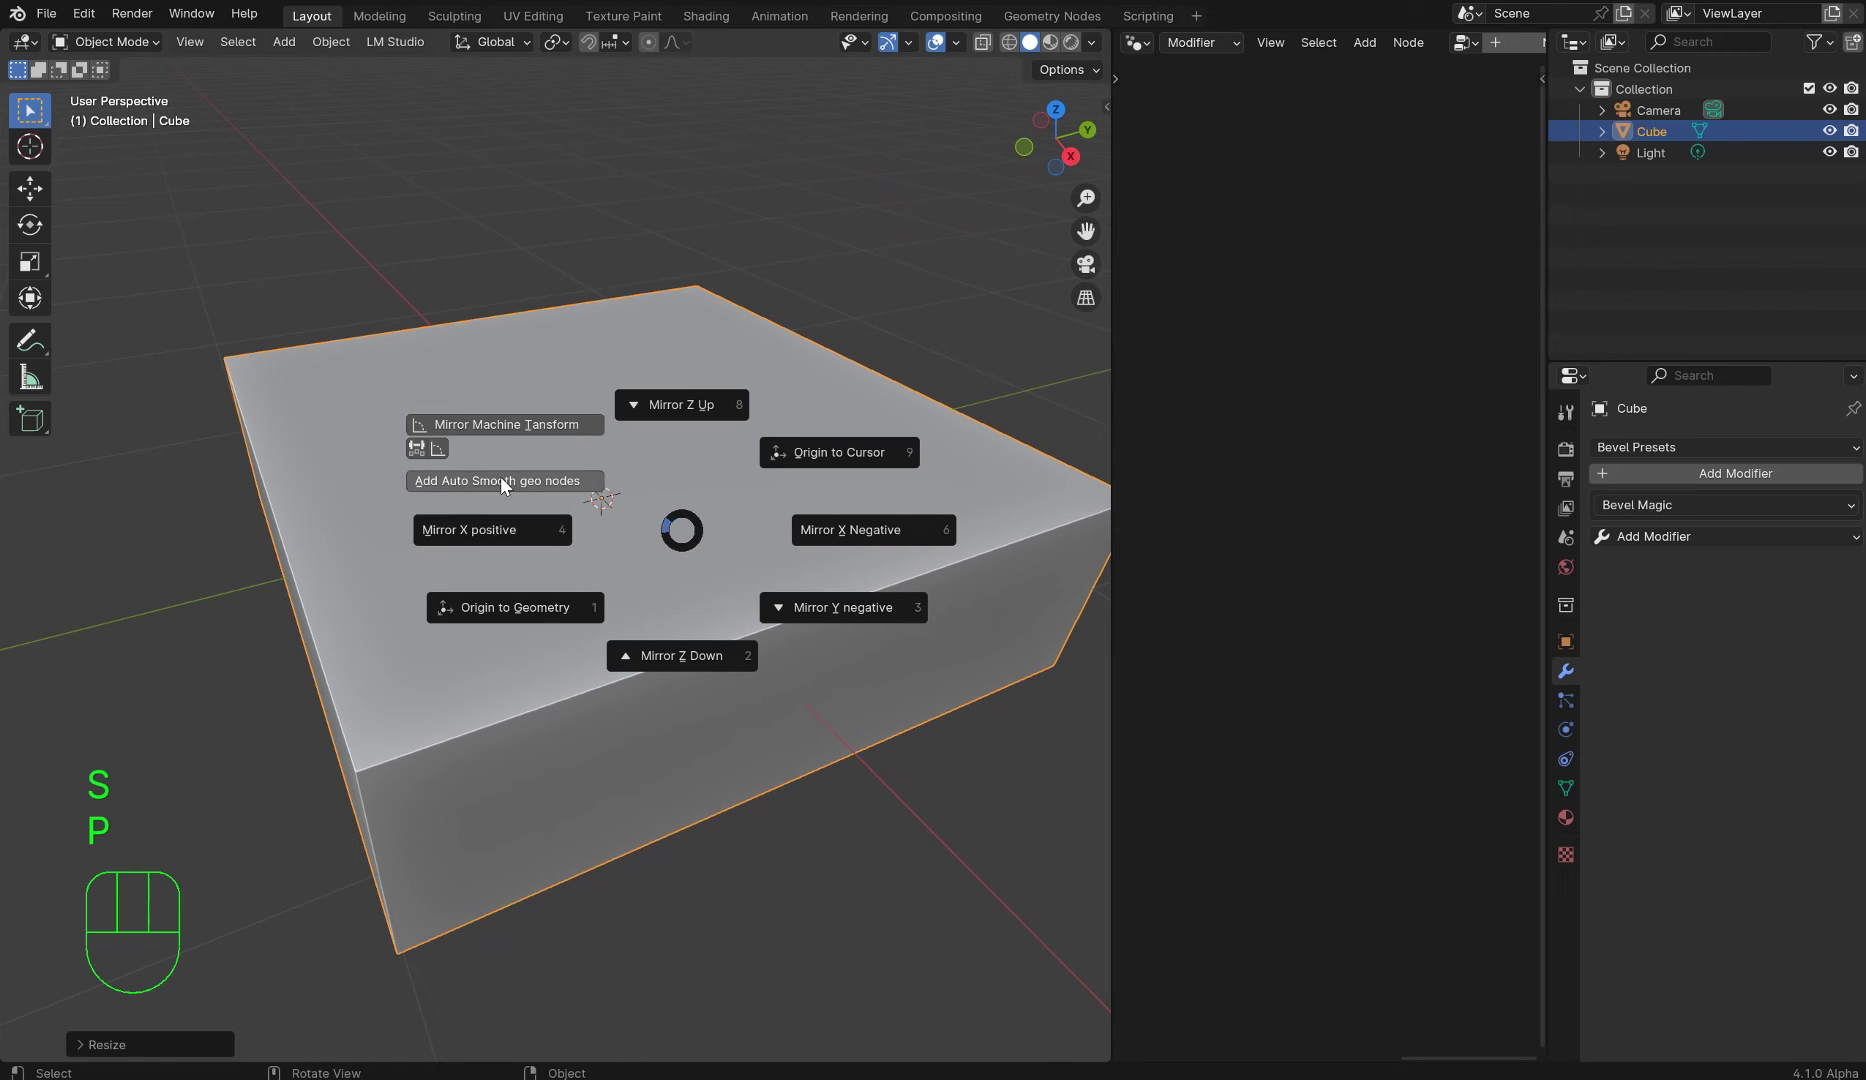
key(Escape)
scroll(663, 504, up, 2)
scroll(662, 494, down, 4)
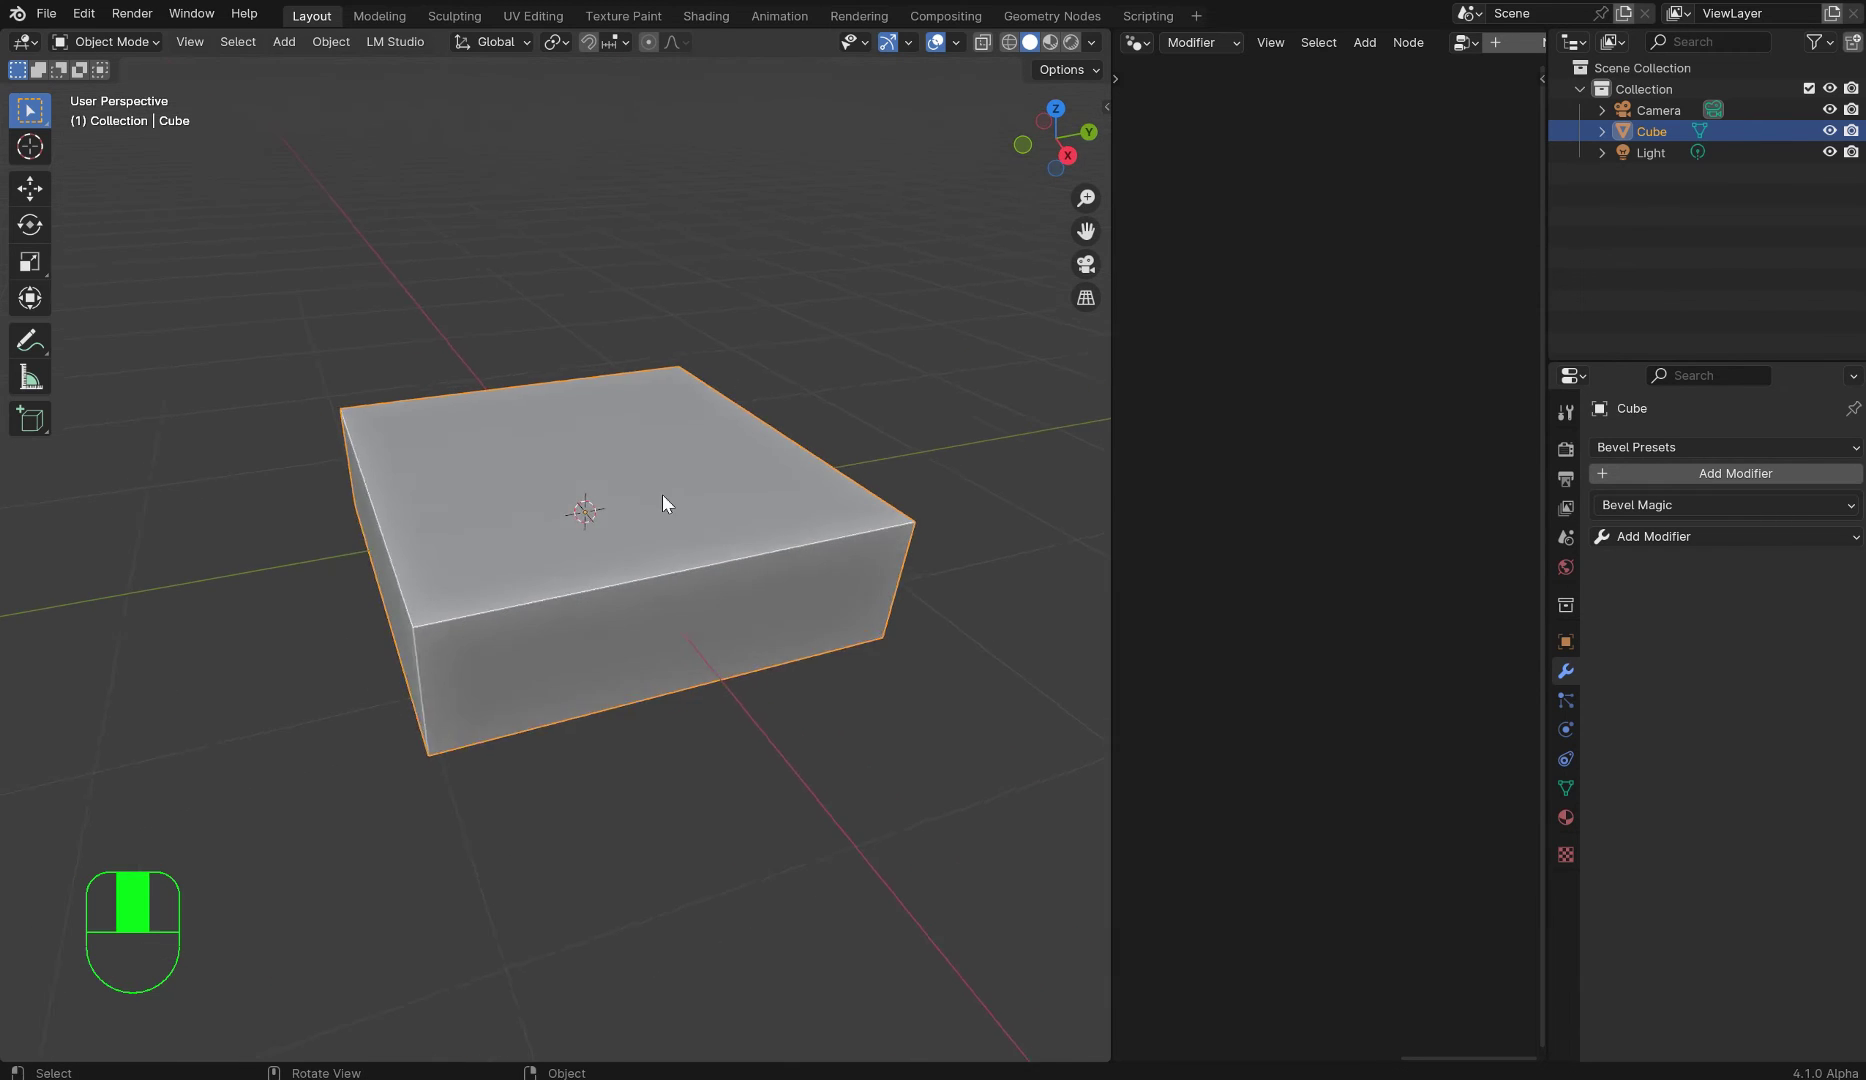
key(KP_7)
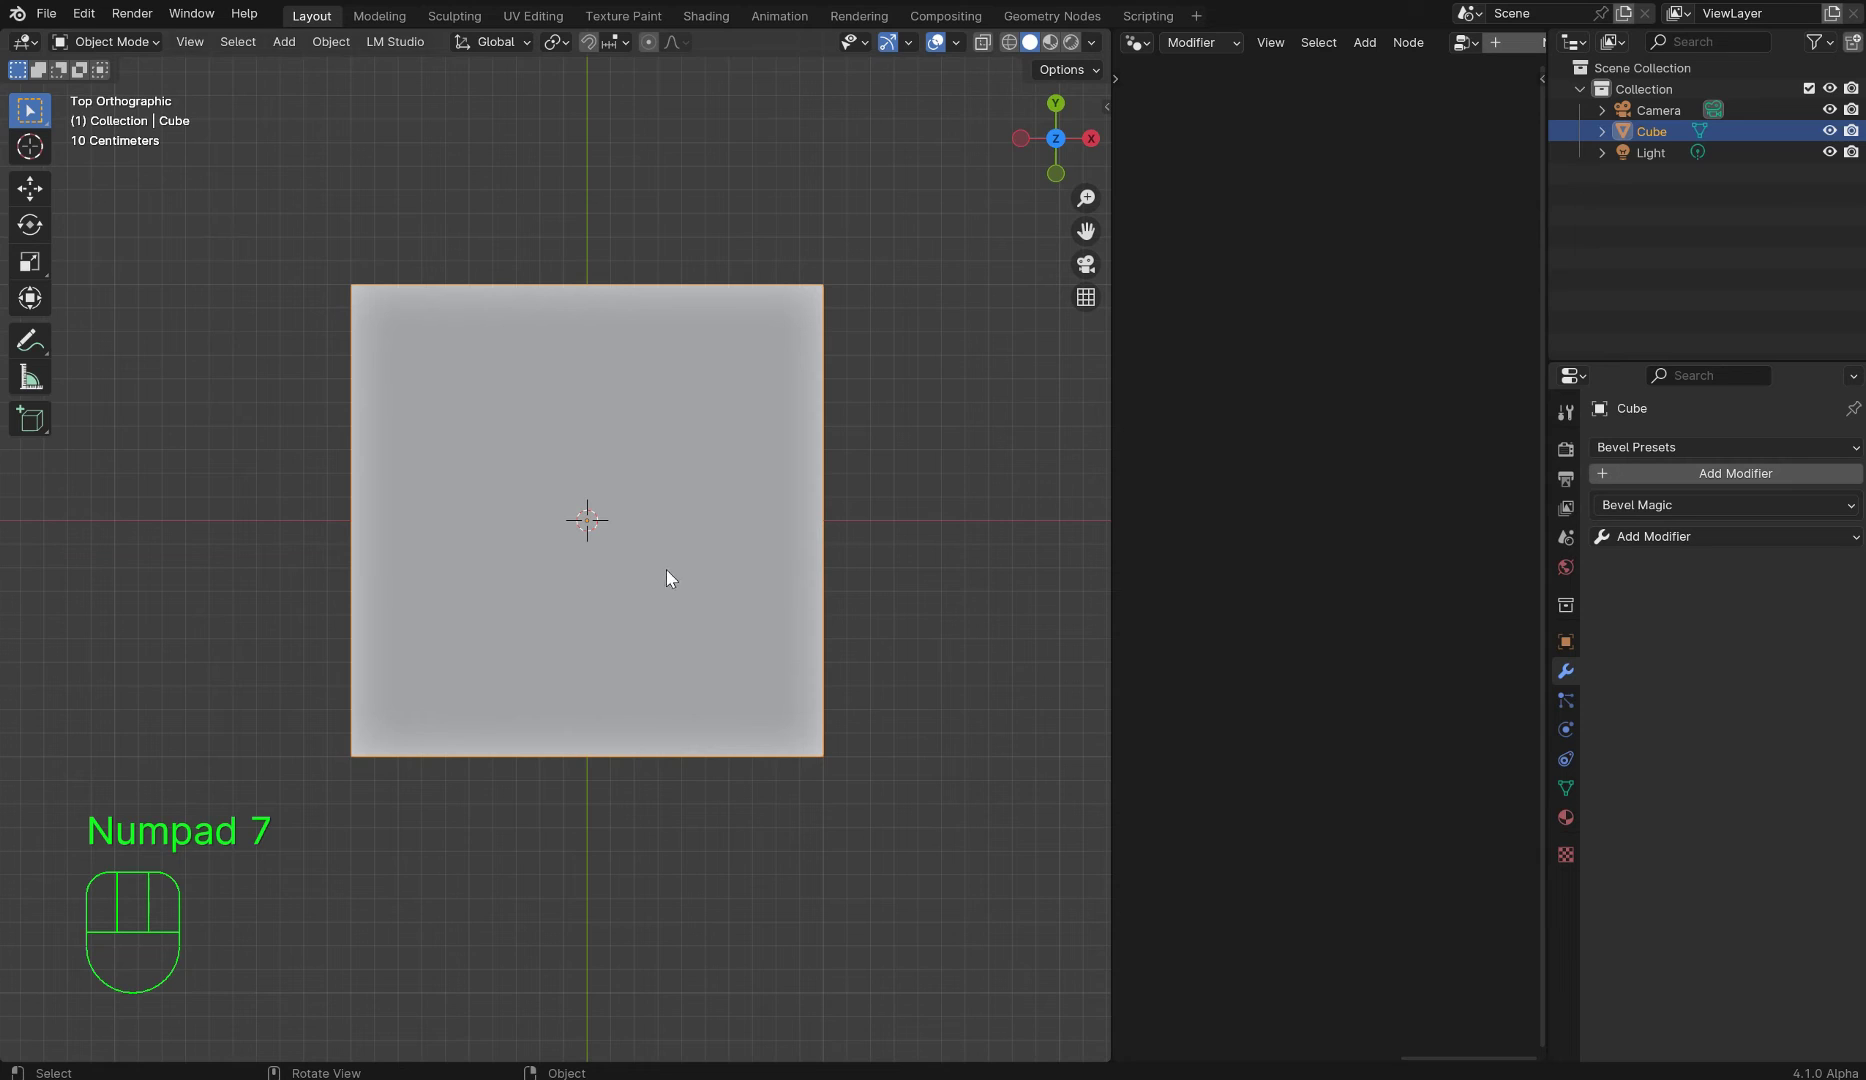
key(KP_1)
middle_drag(701, 487, 829, 526)
key(KP_7)
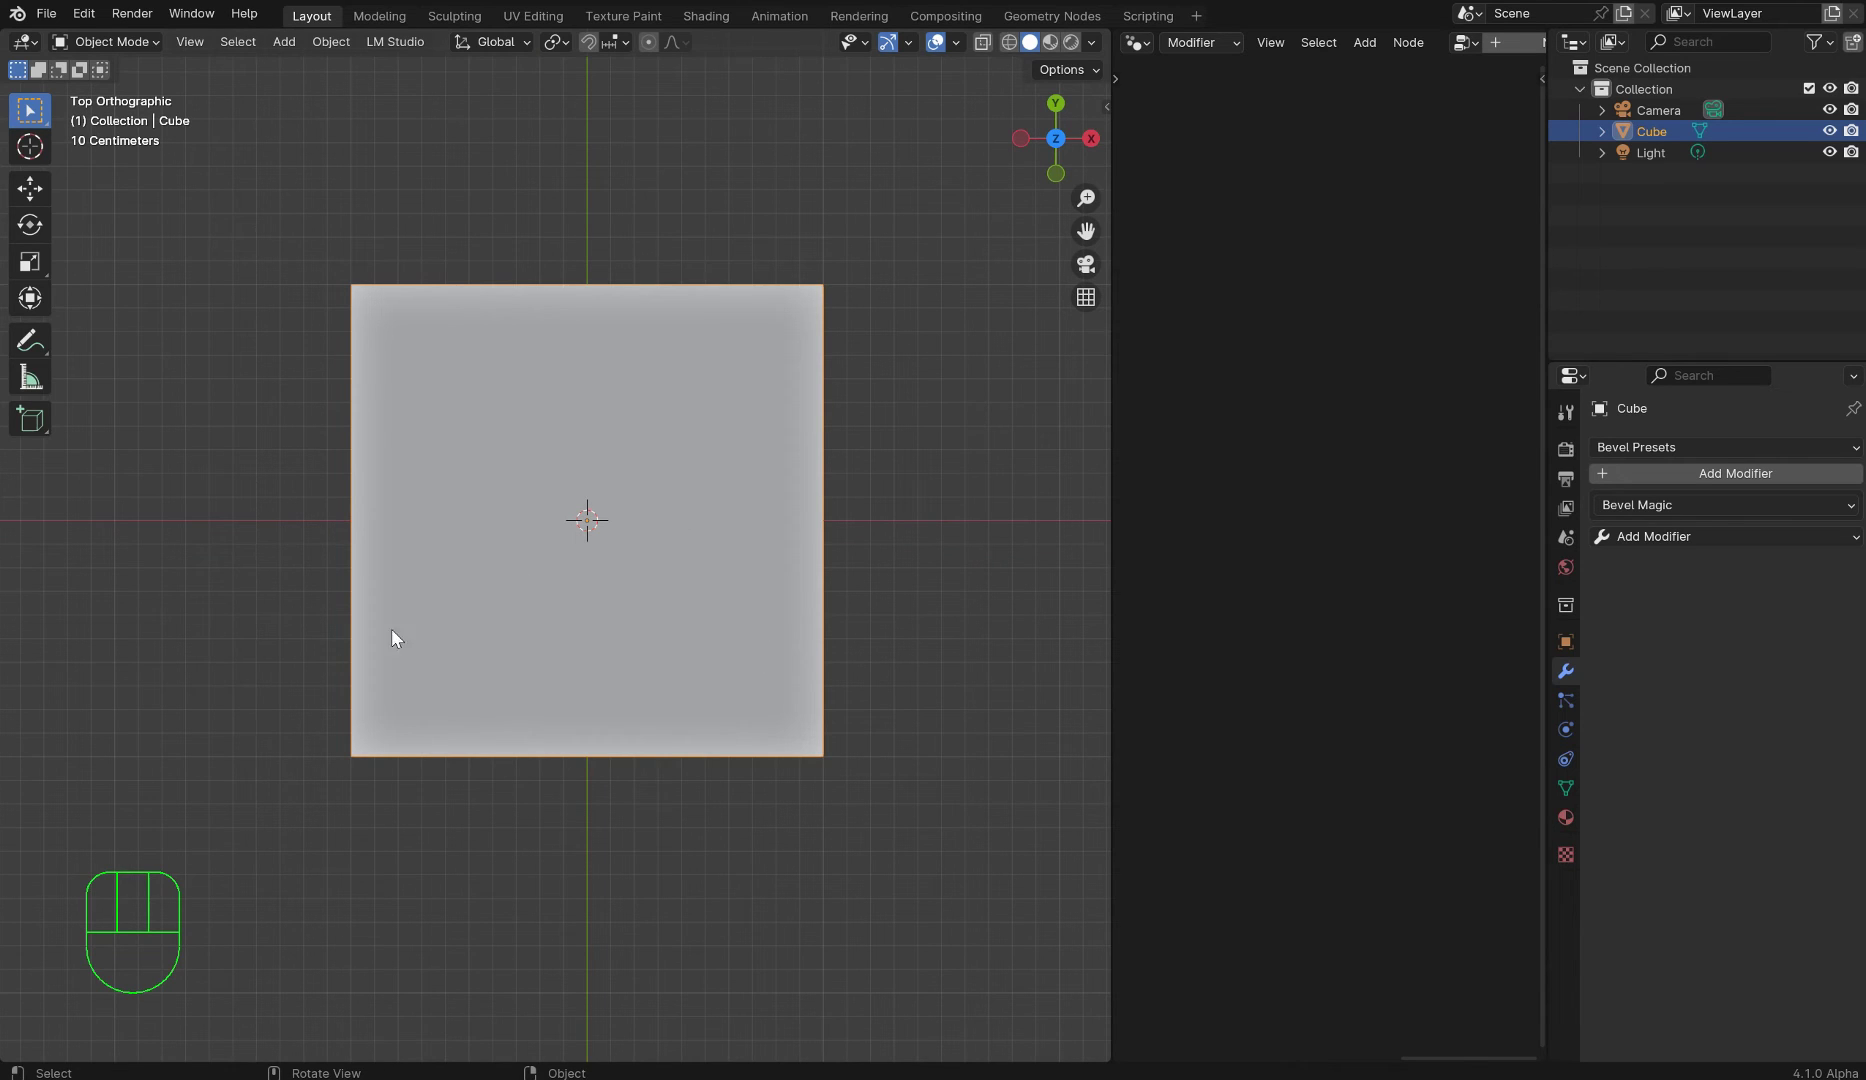
key(shift+ctrl)
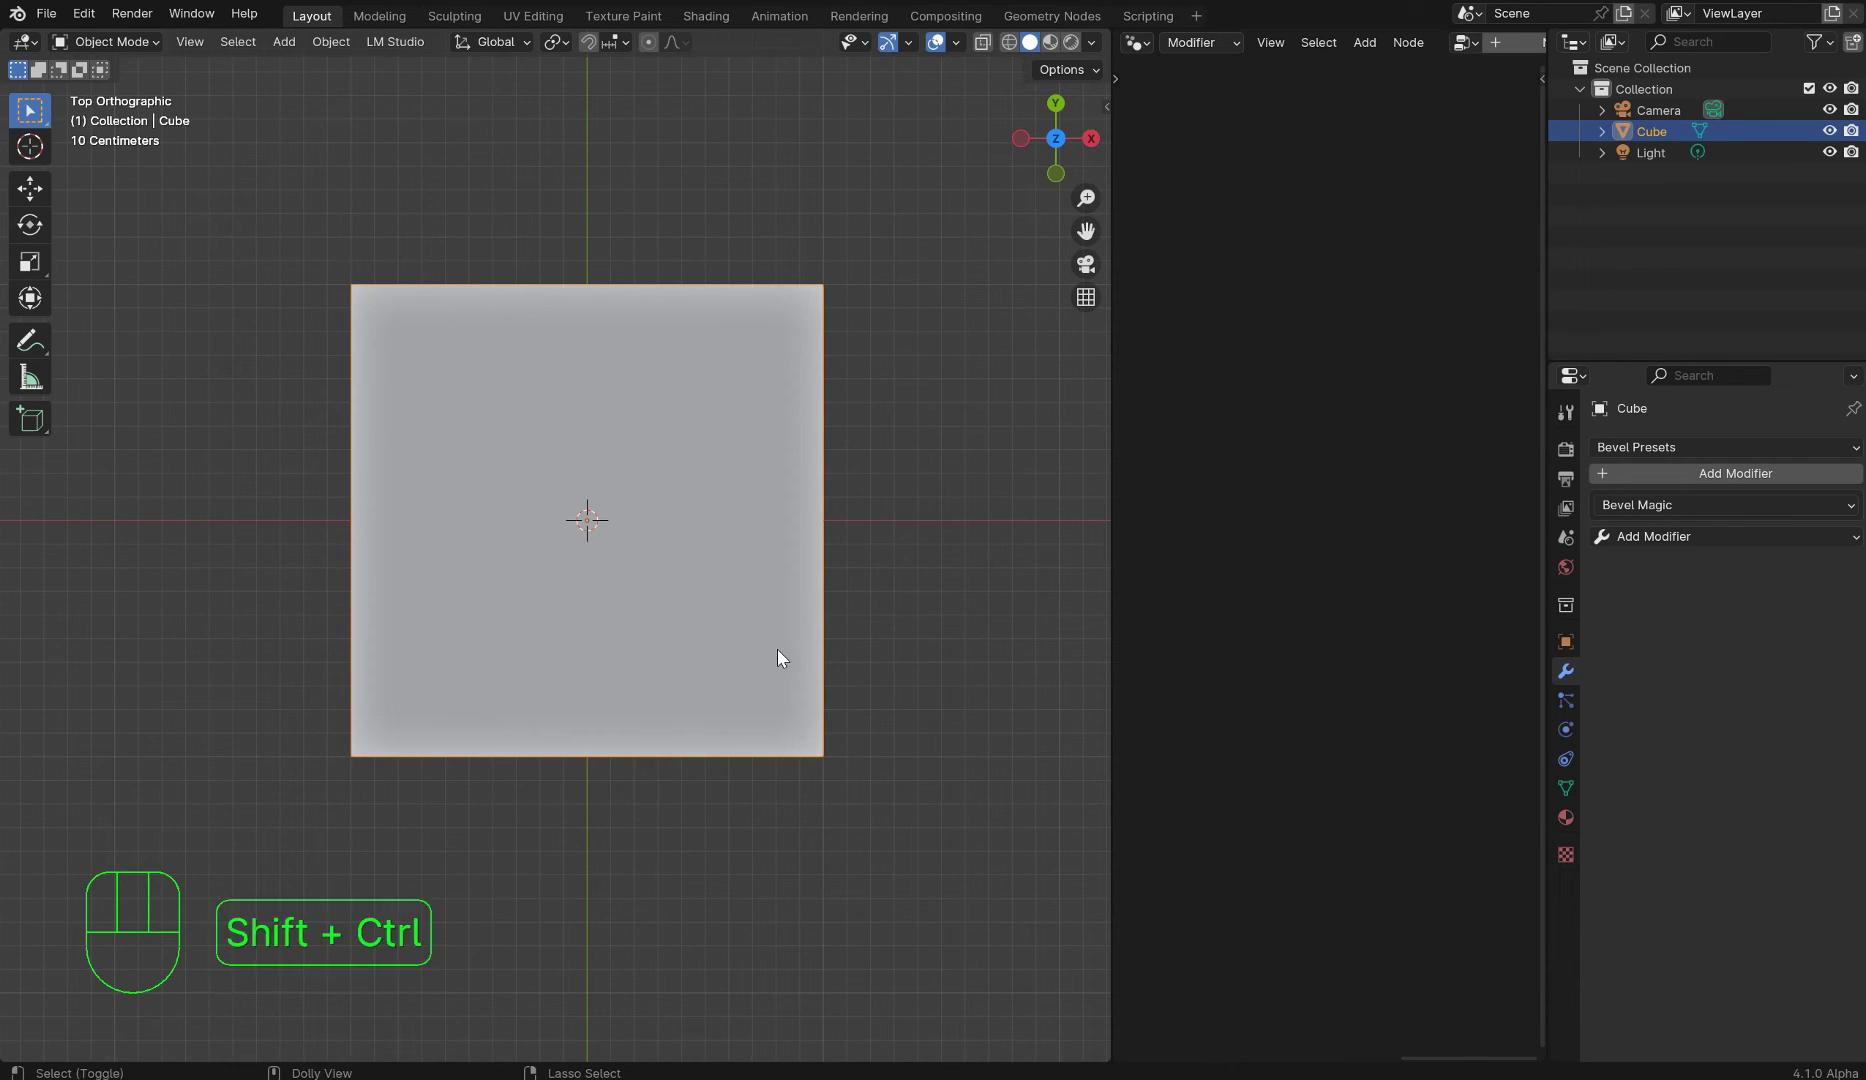
key(shift+ctrl+x)
key(space)
key(space)
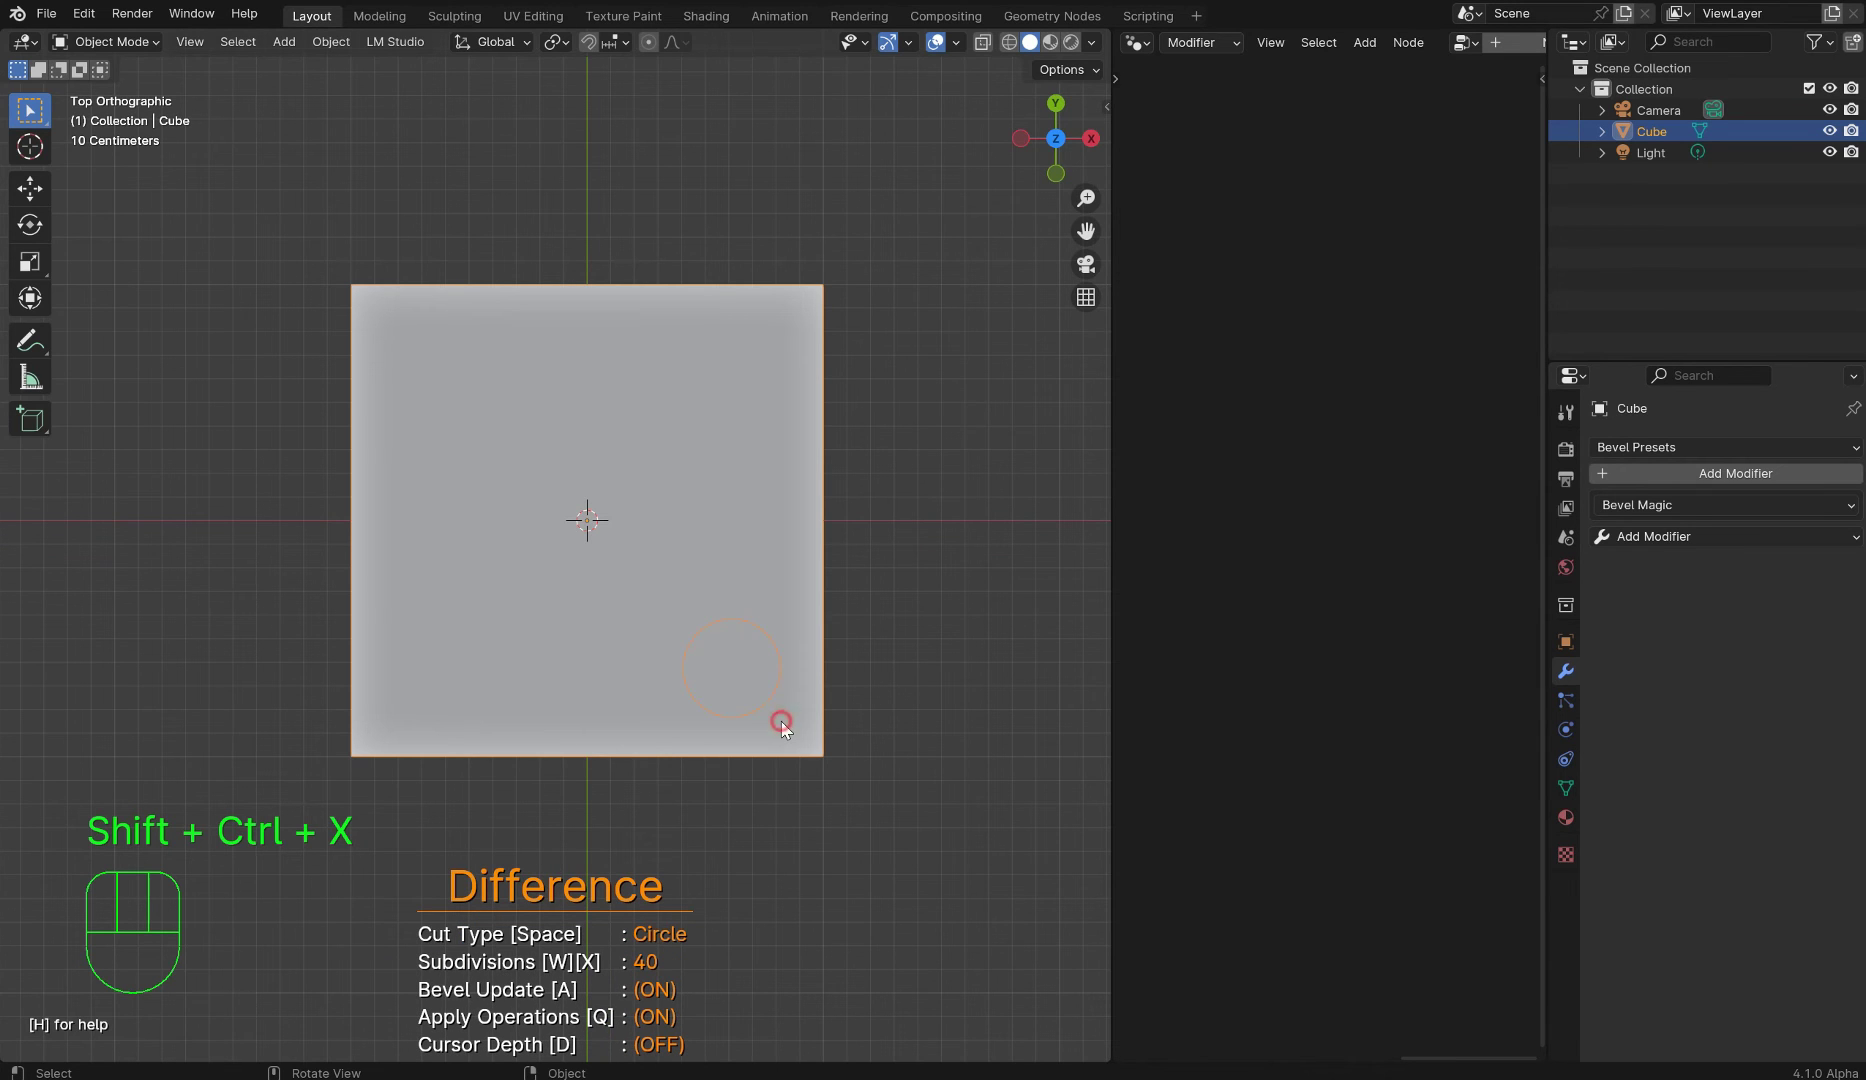
click(781, 722)
middle_drag(856, 639, 875, 583)
scroll(754, 531, up, 4)
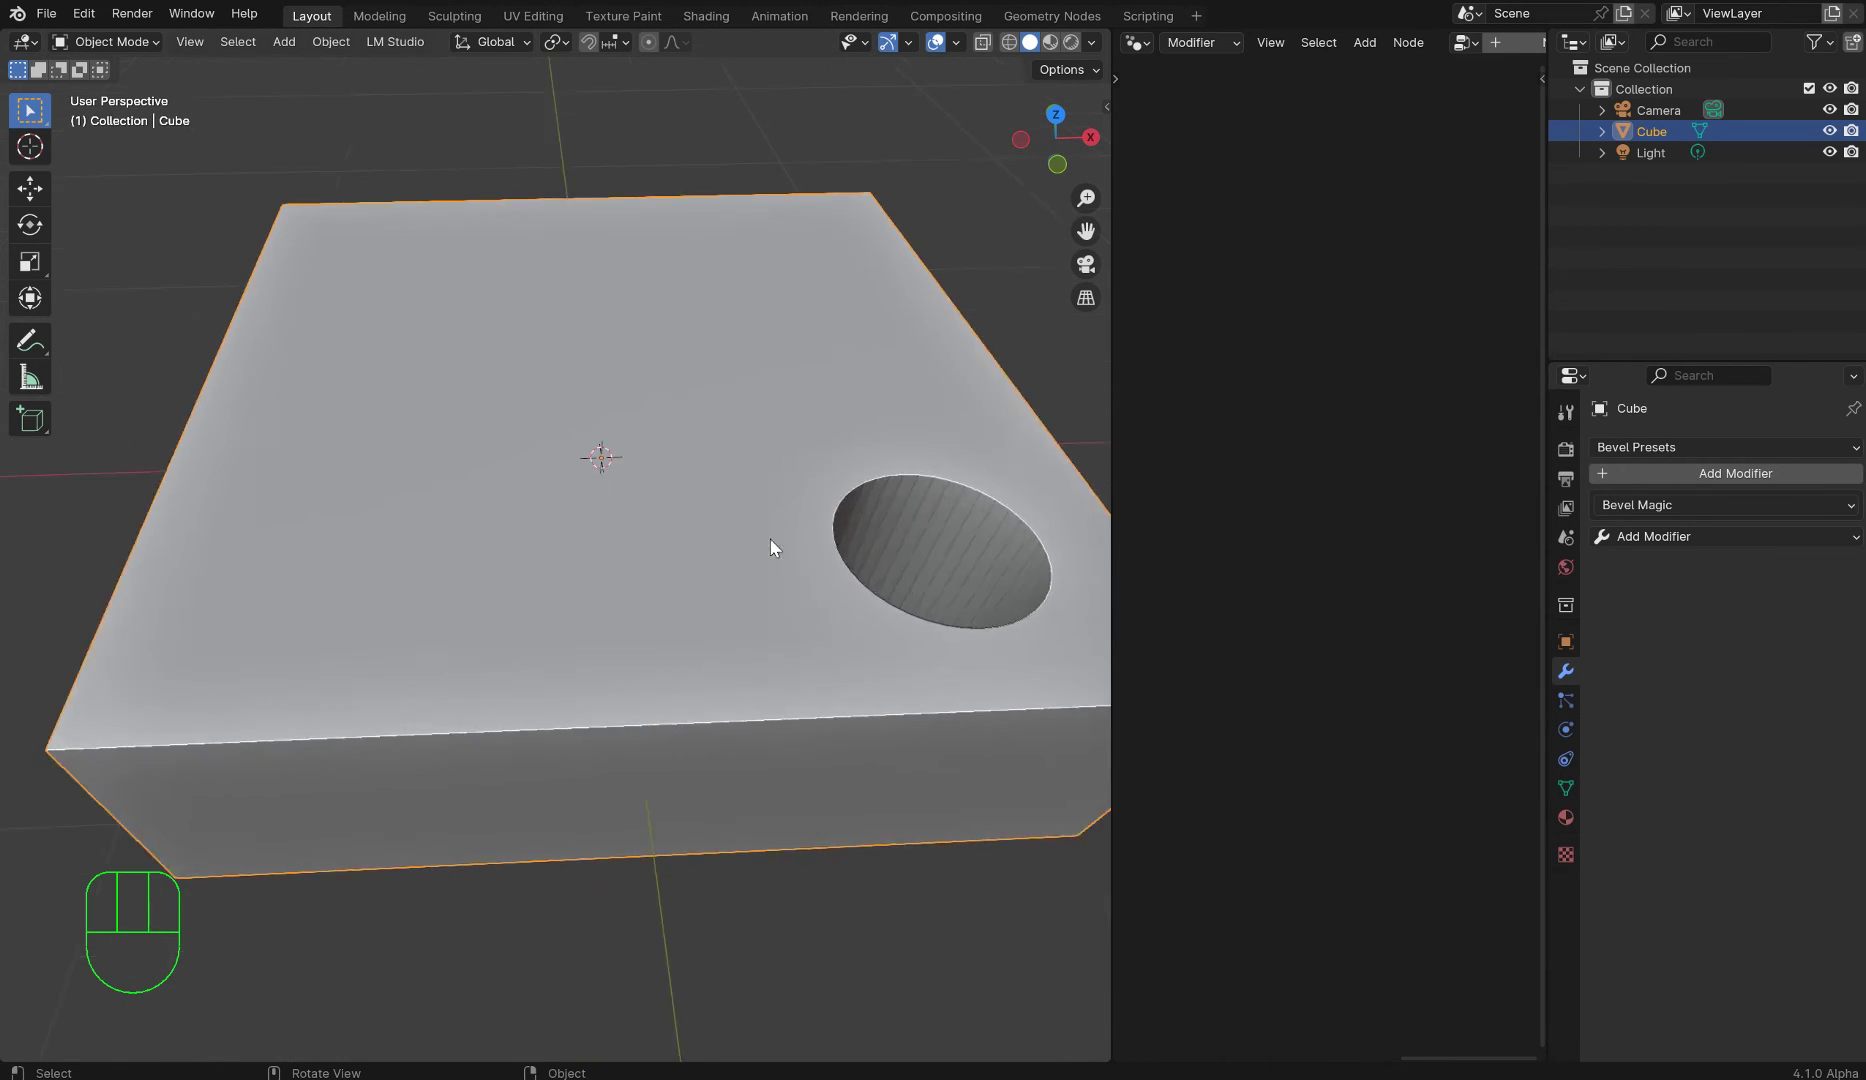
shift+middle_drag(770, 539, 741, 506)
scroll(765, 488, down, 3)
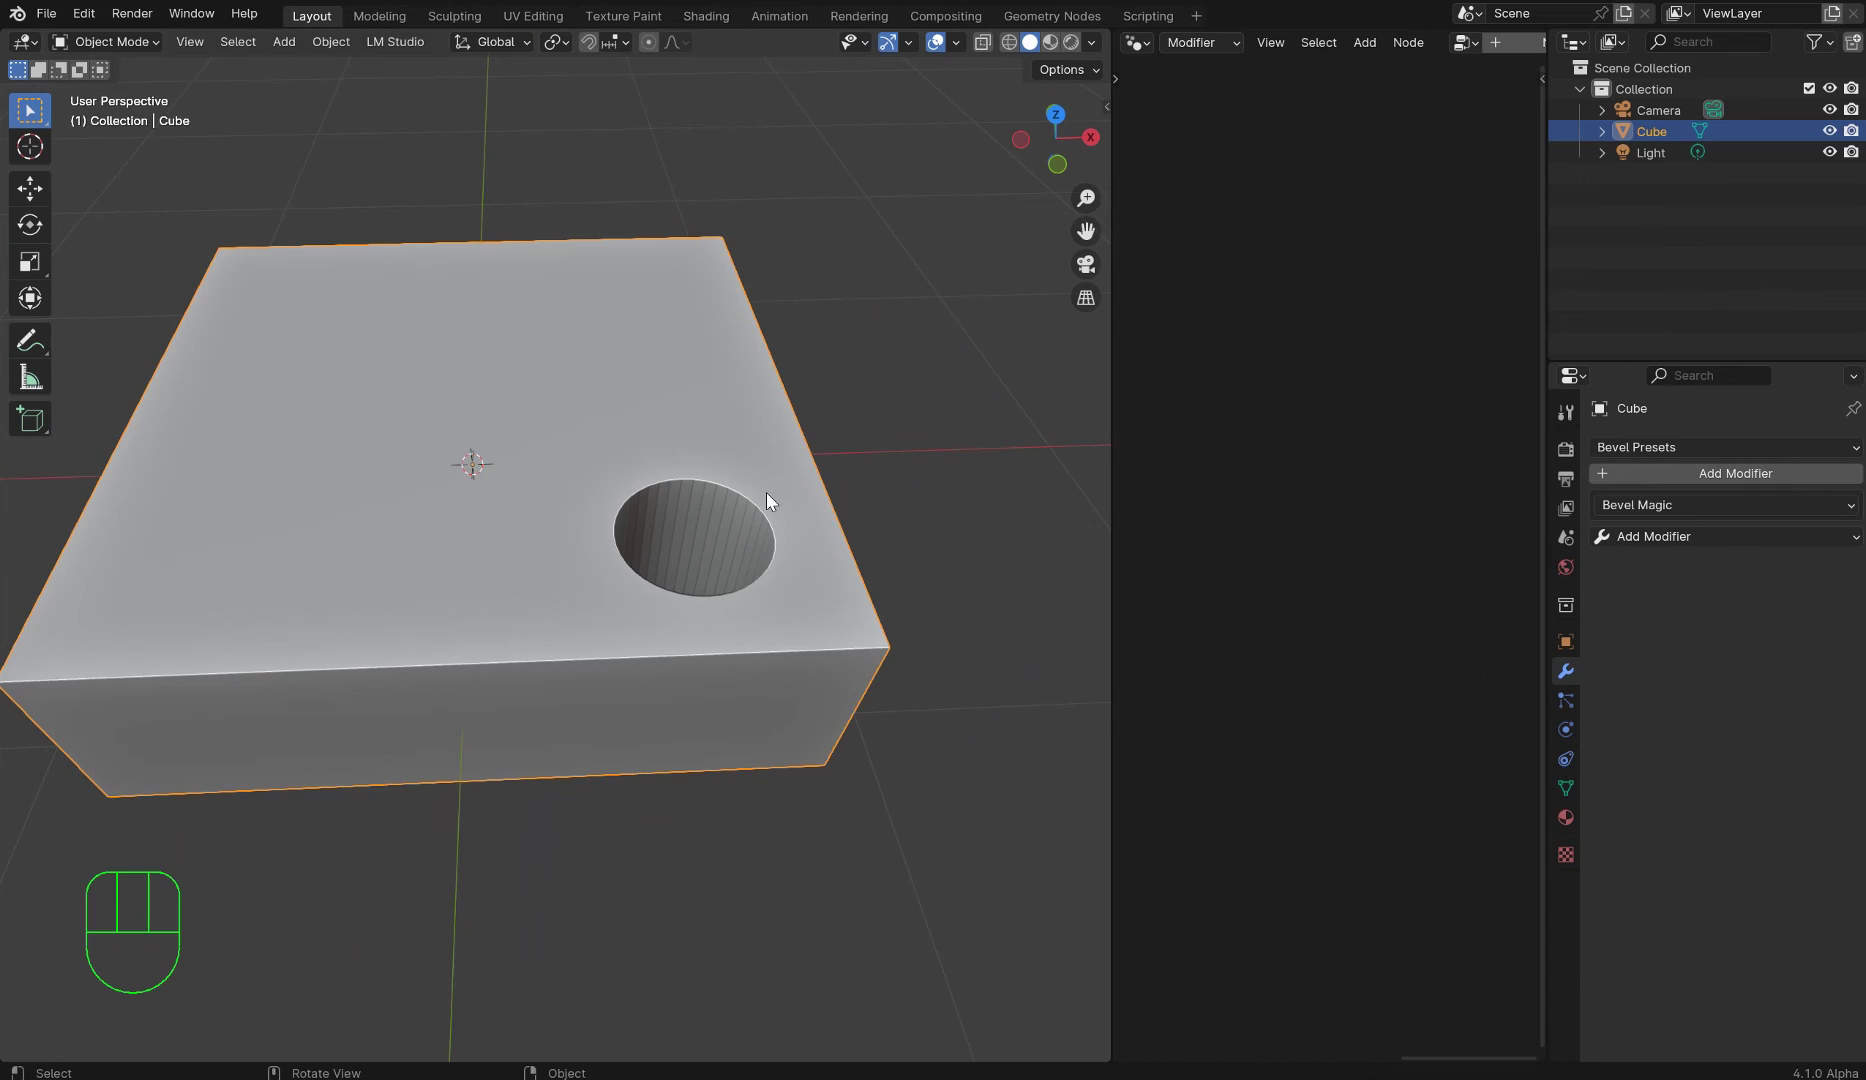
scroll(765, 491, up, 3)
key(p)
click(563, 434)
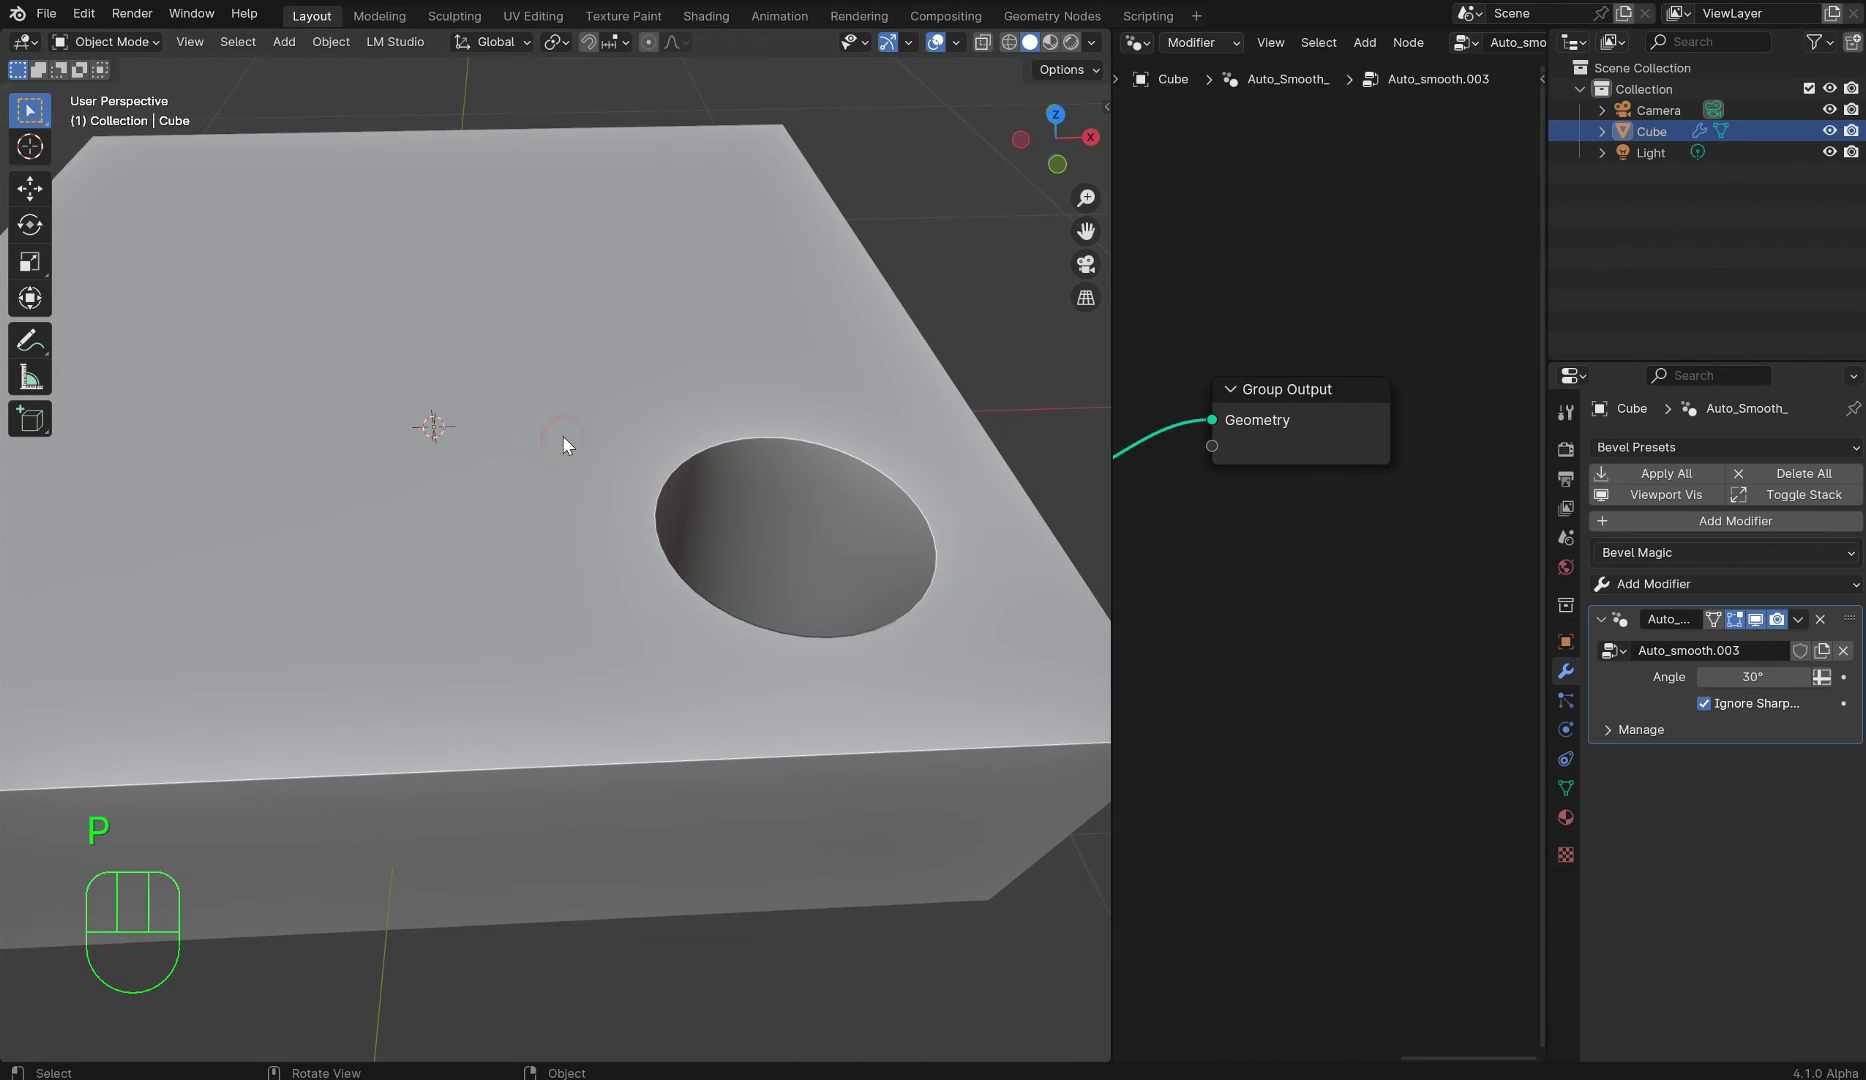
scroll(945, 448, down, 3)
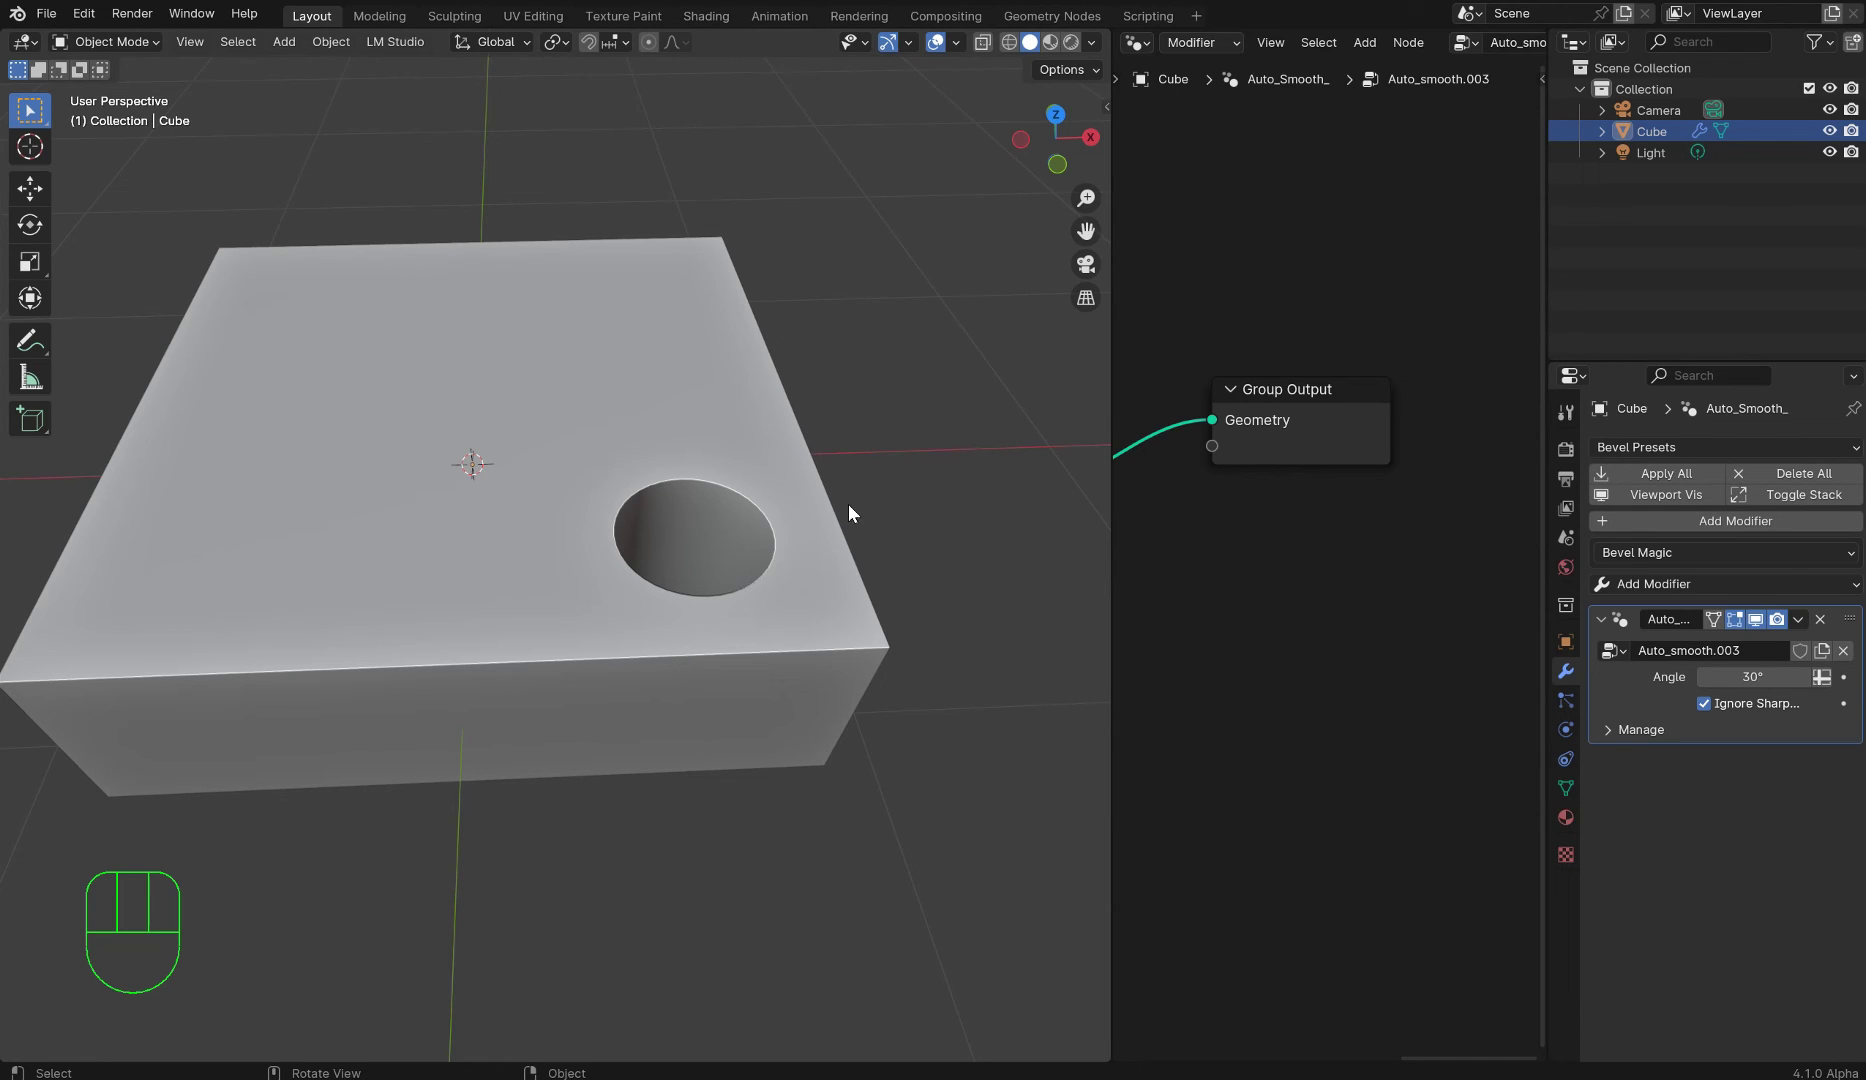
key(ctrl+z)
key(ctrl+z)
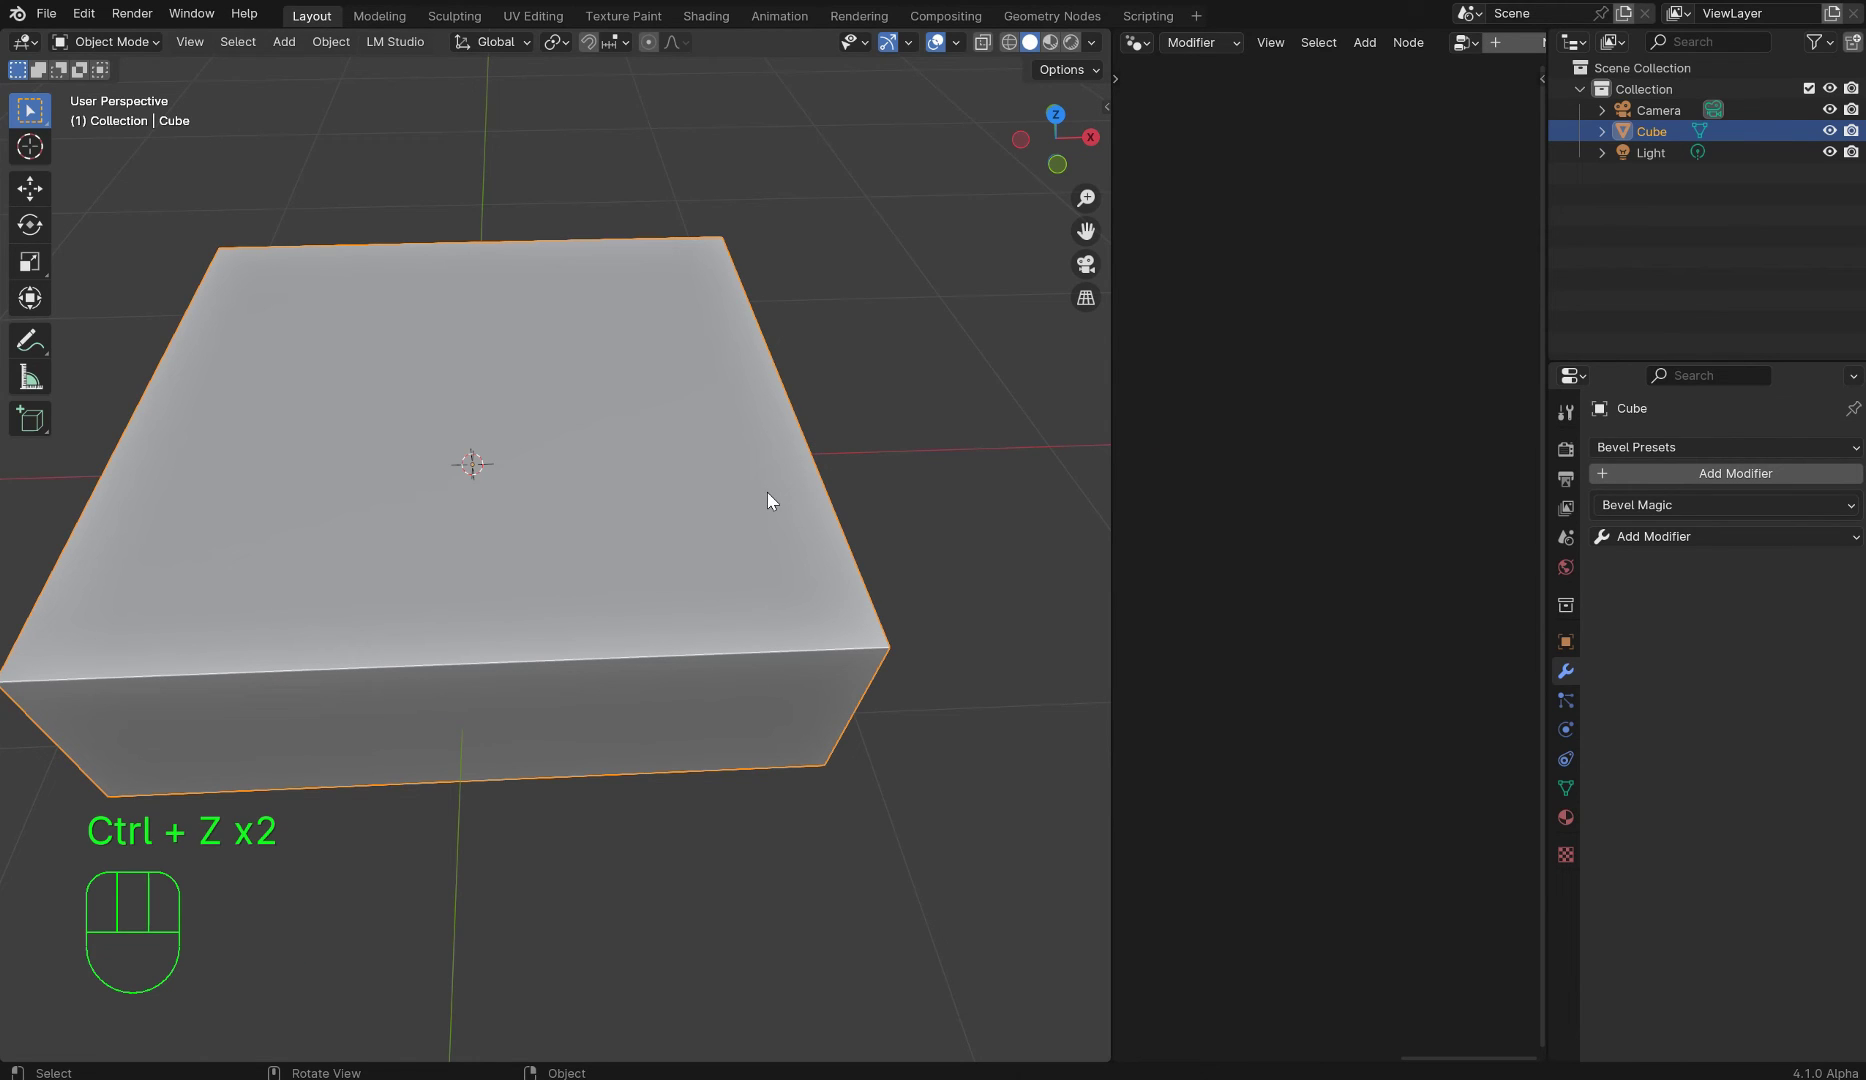
- Add Auto Smooth geo nodes to the slab and switch to top view
key(p)
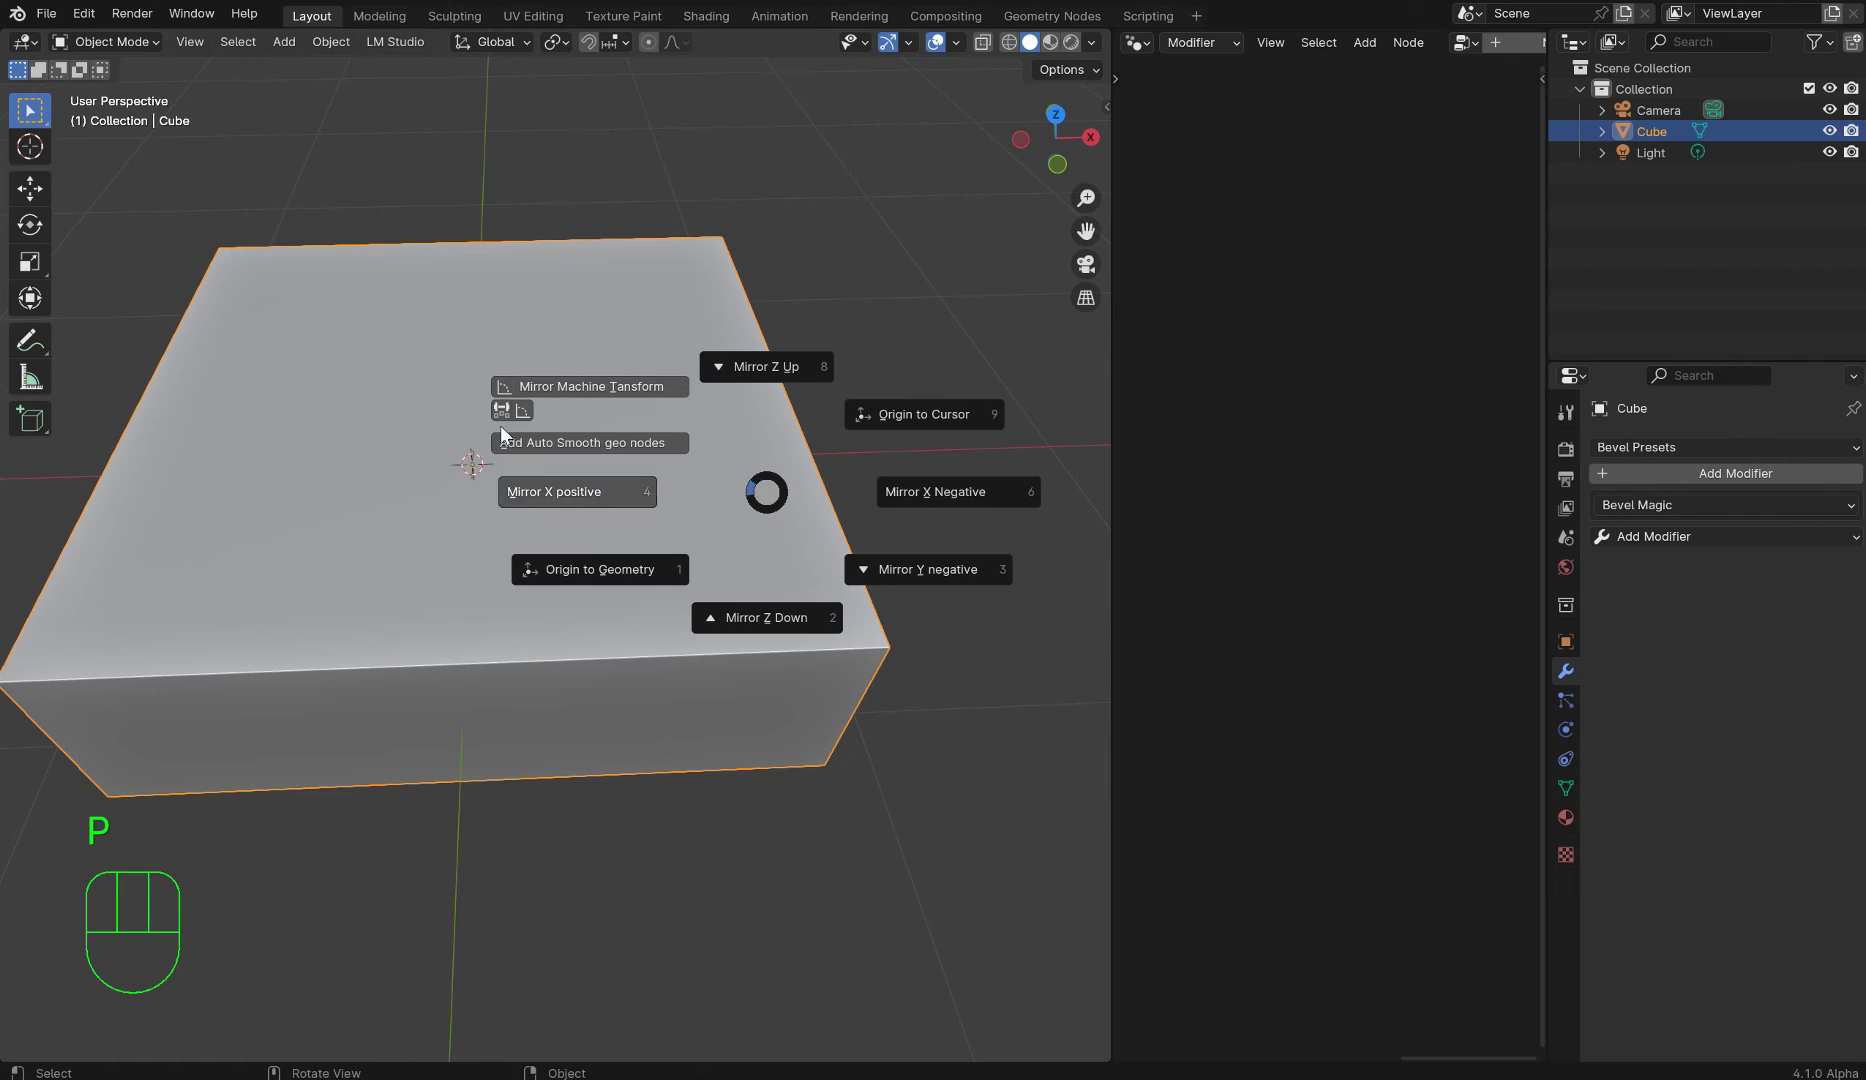
click(545, 442)
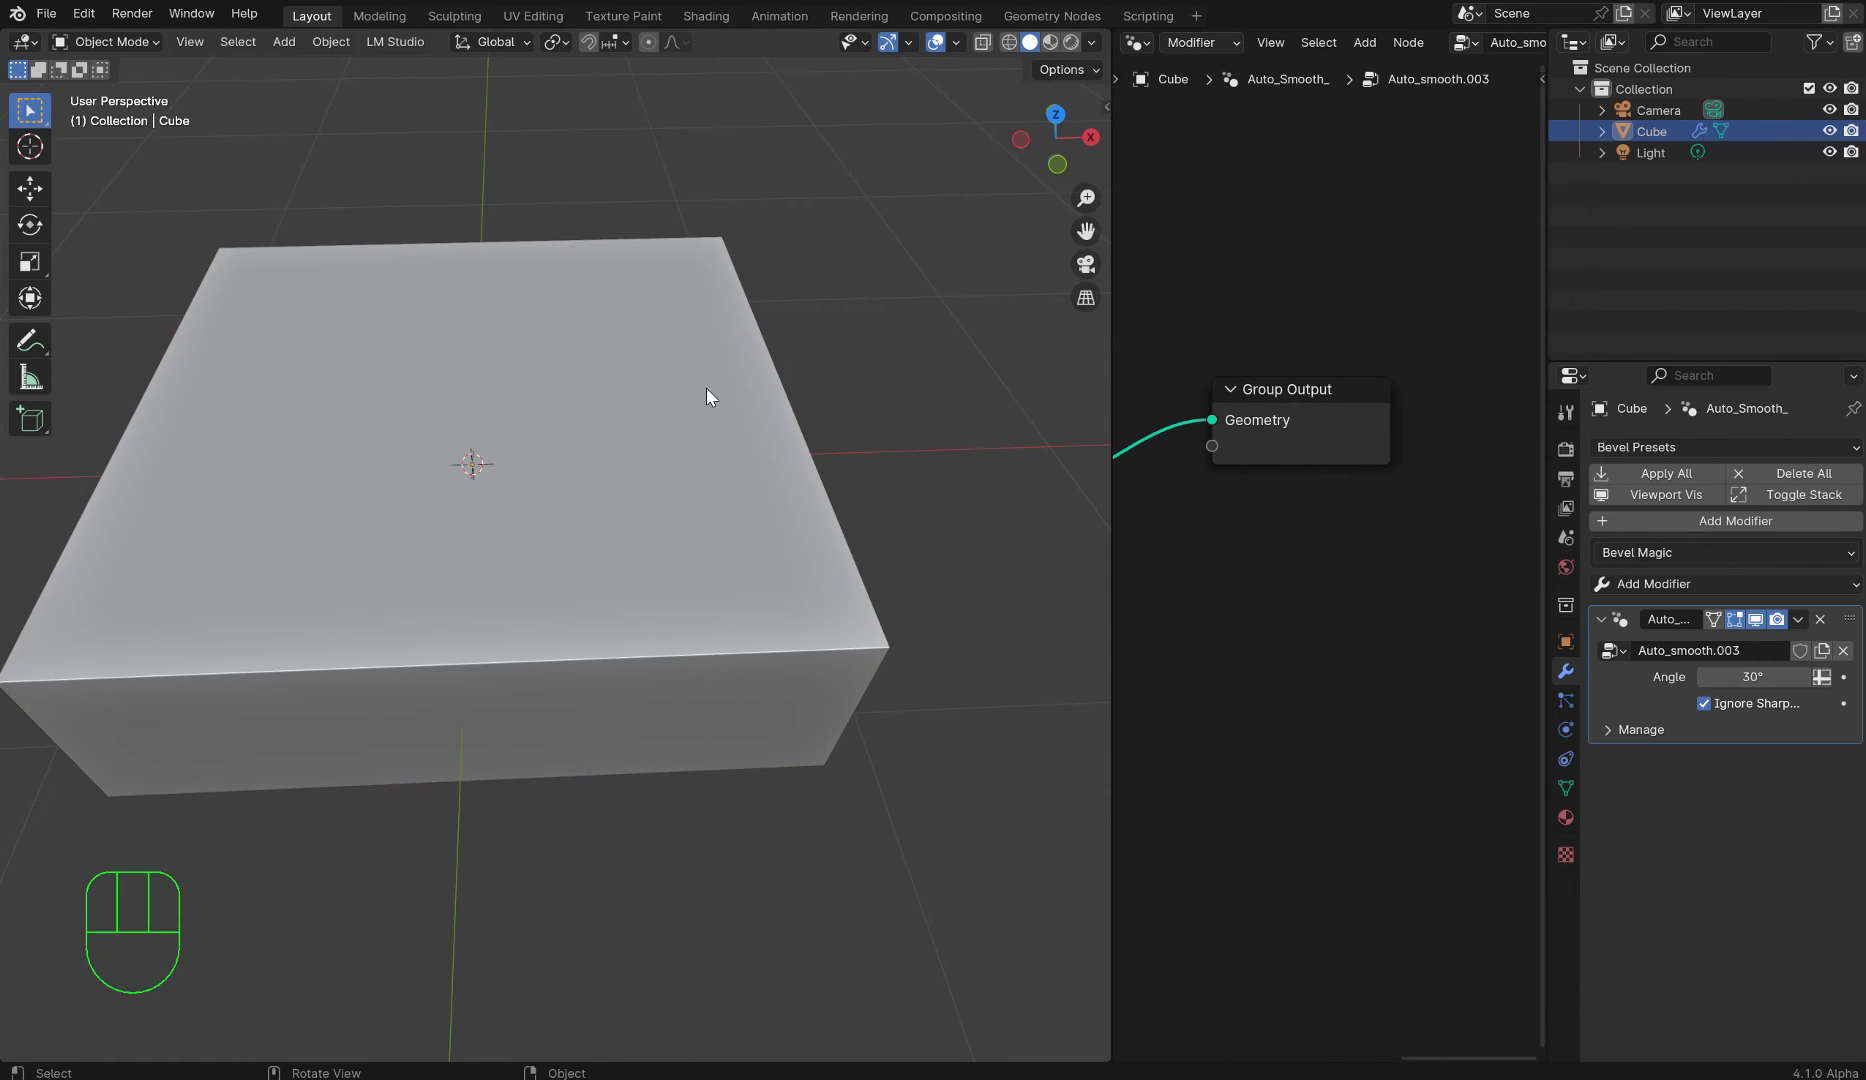
key(KP_7)
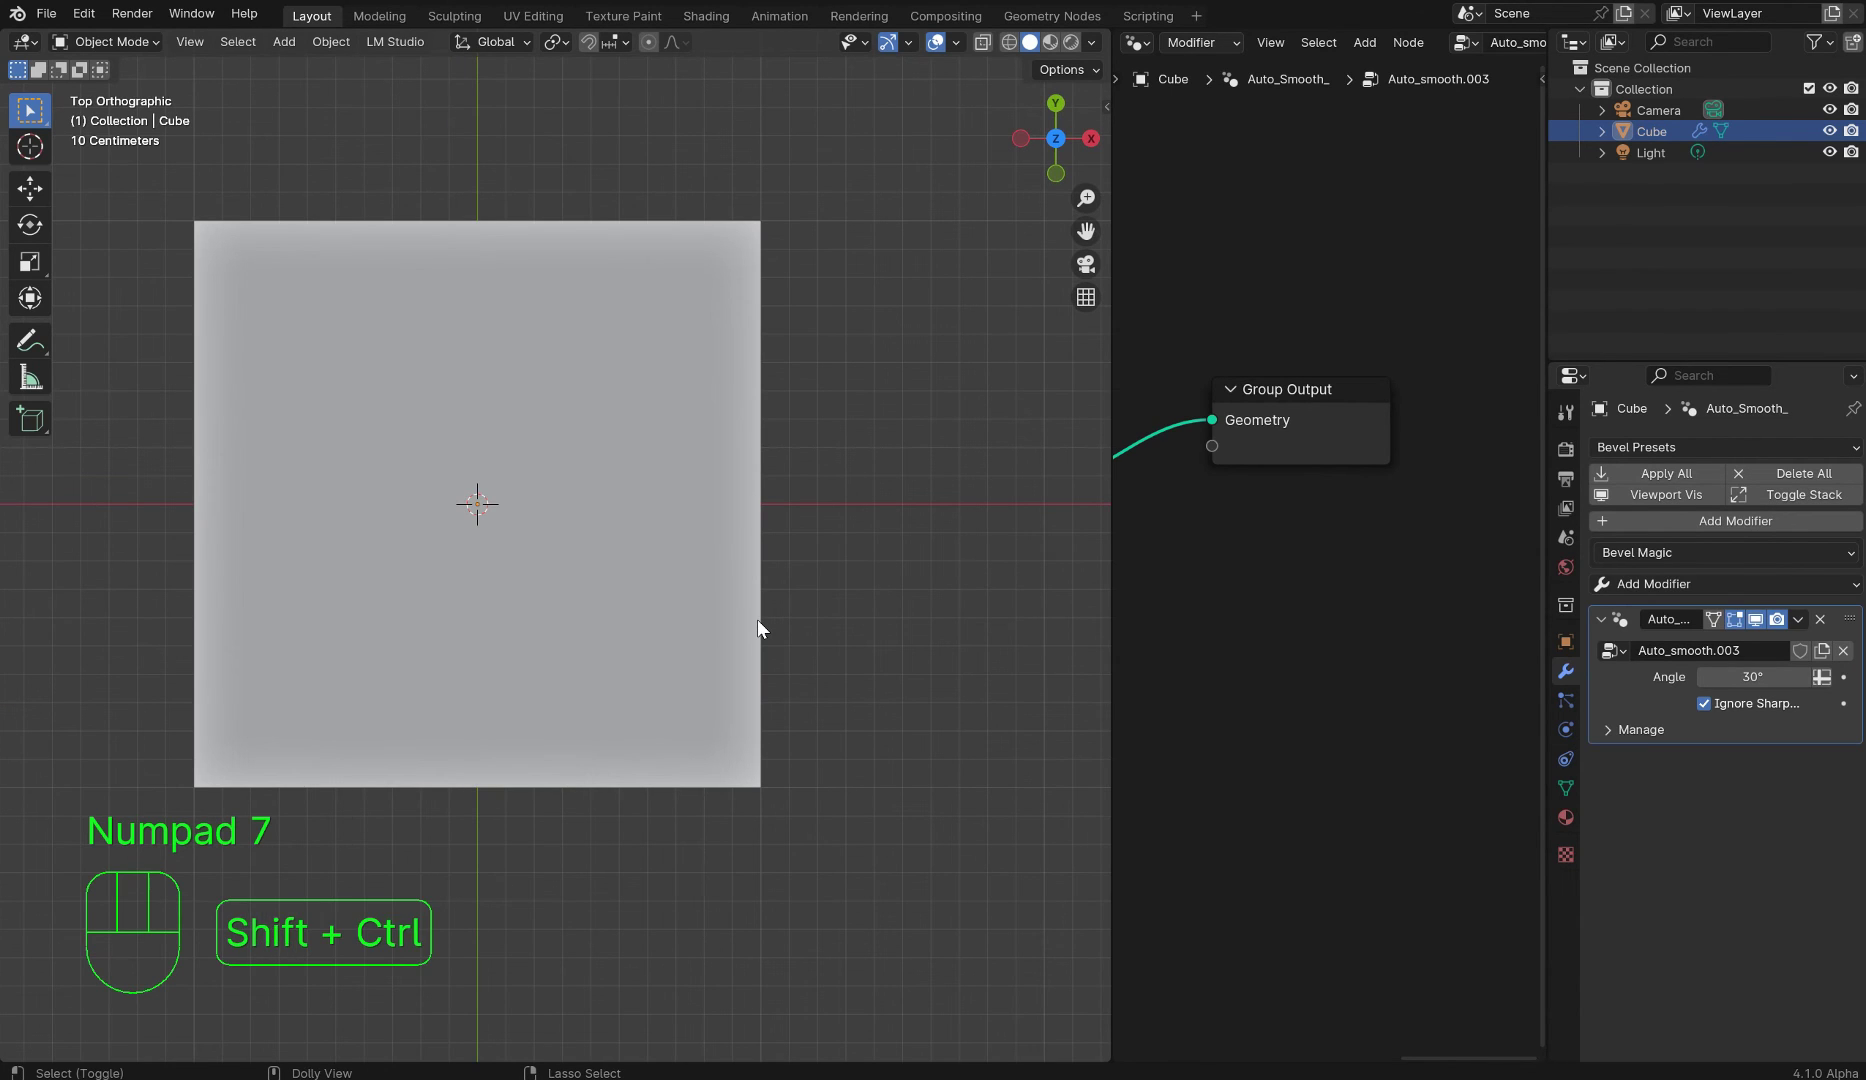
- Cut a circular boolean hole near the slab's lower-right corner with BoxCutter in Circle mode
key(ctrl+shift+x)
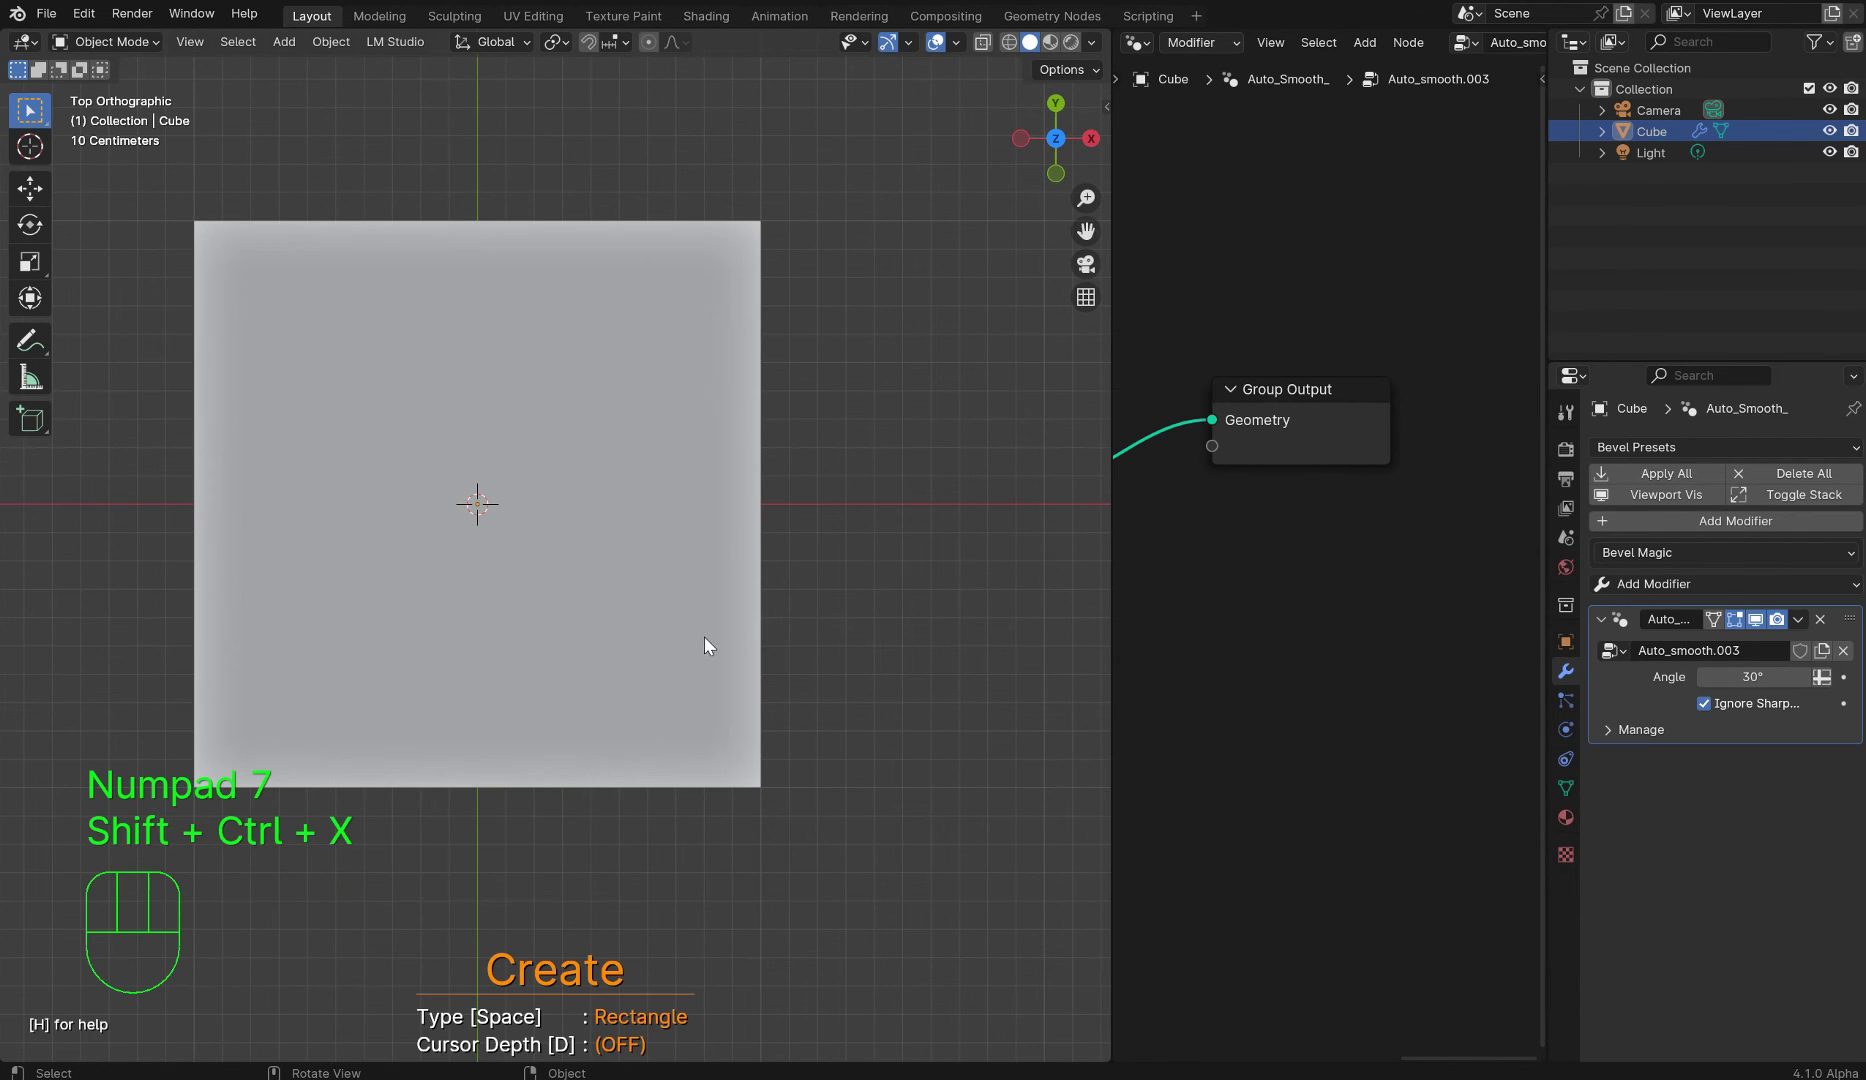
key(Escape)
click(622, 655)
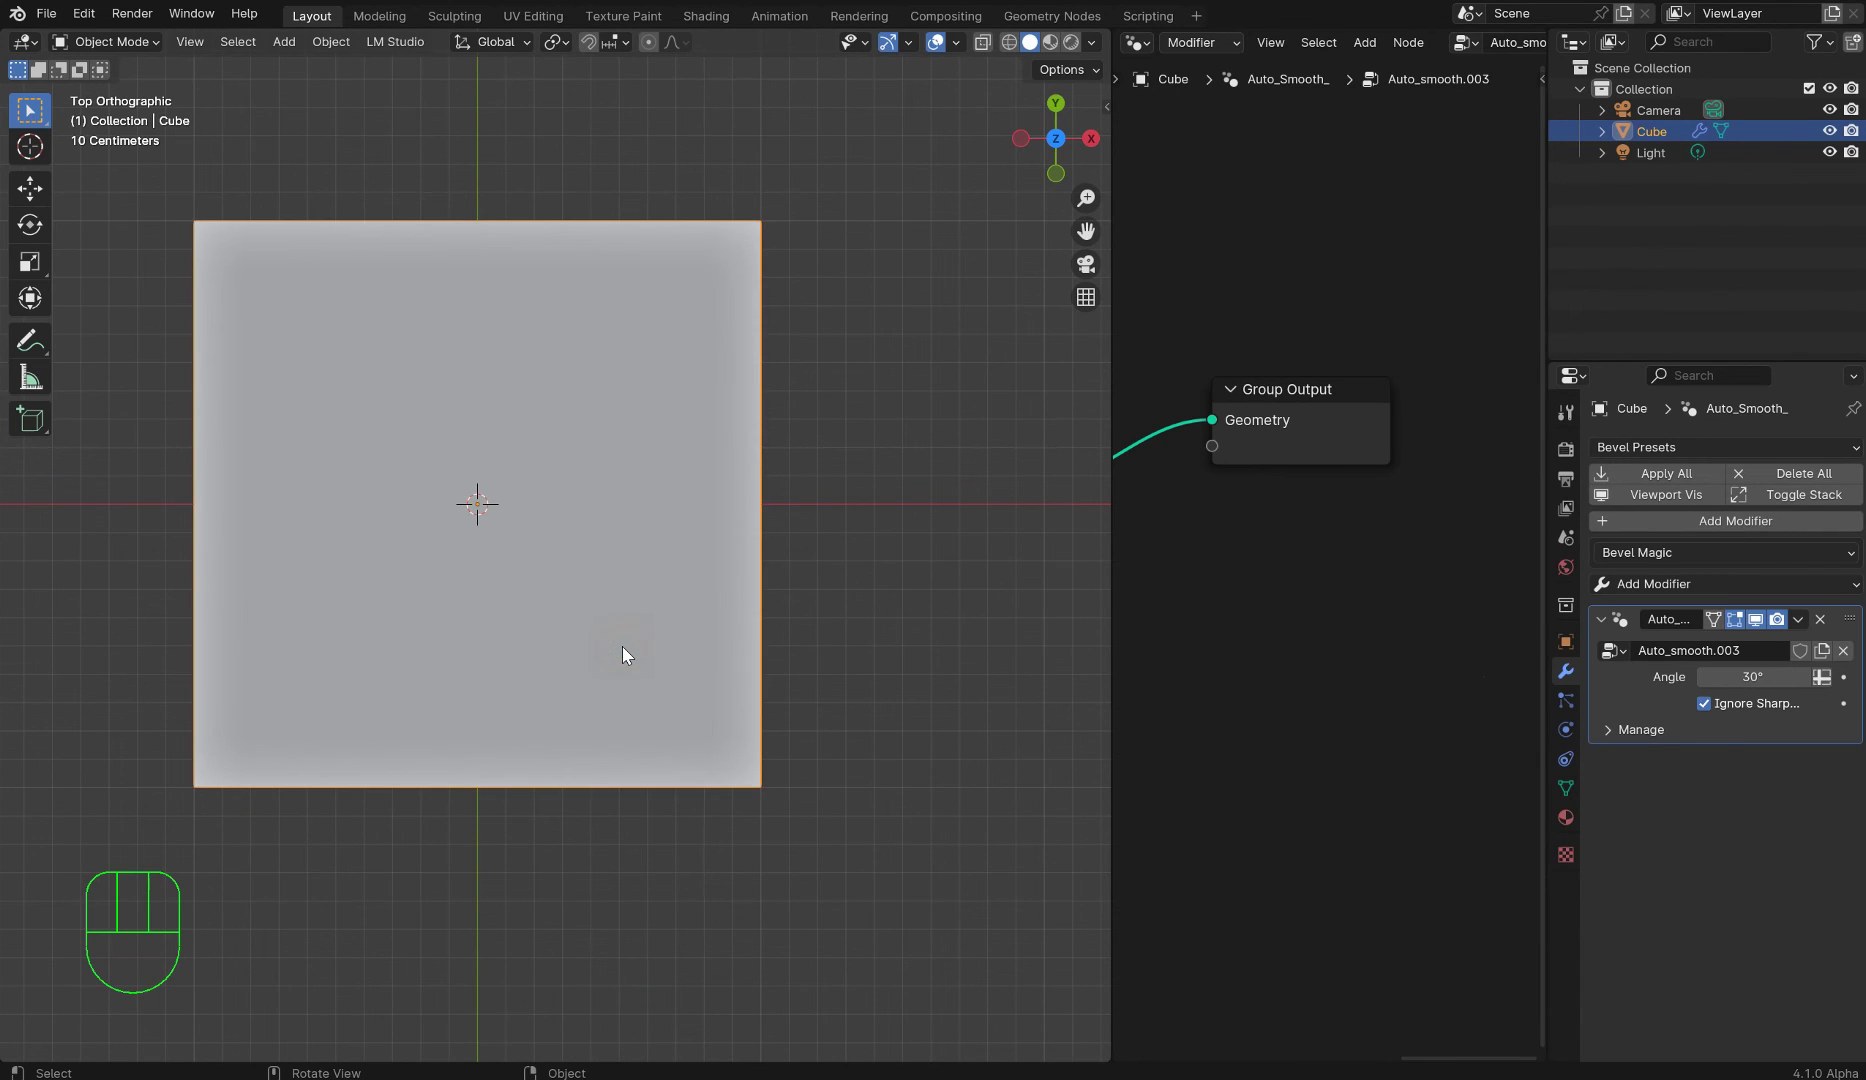
key(ctrl+shift+x)
key(space)
key(space)
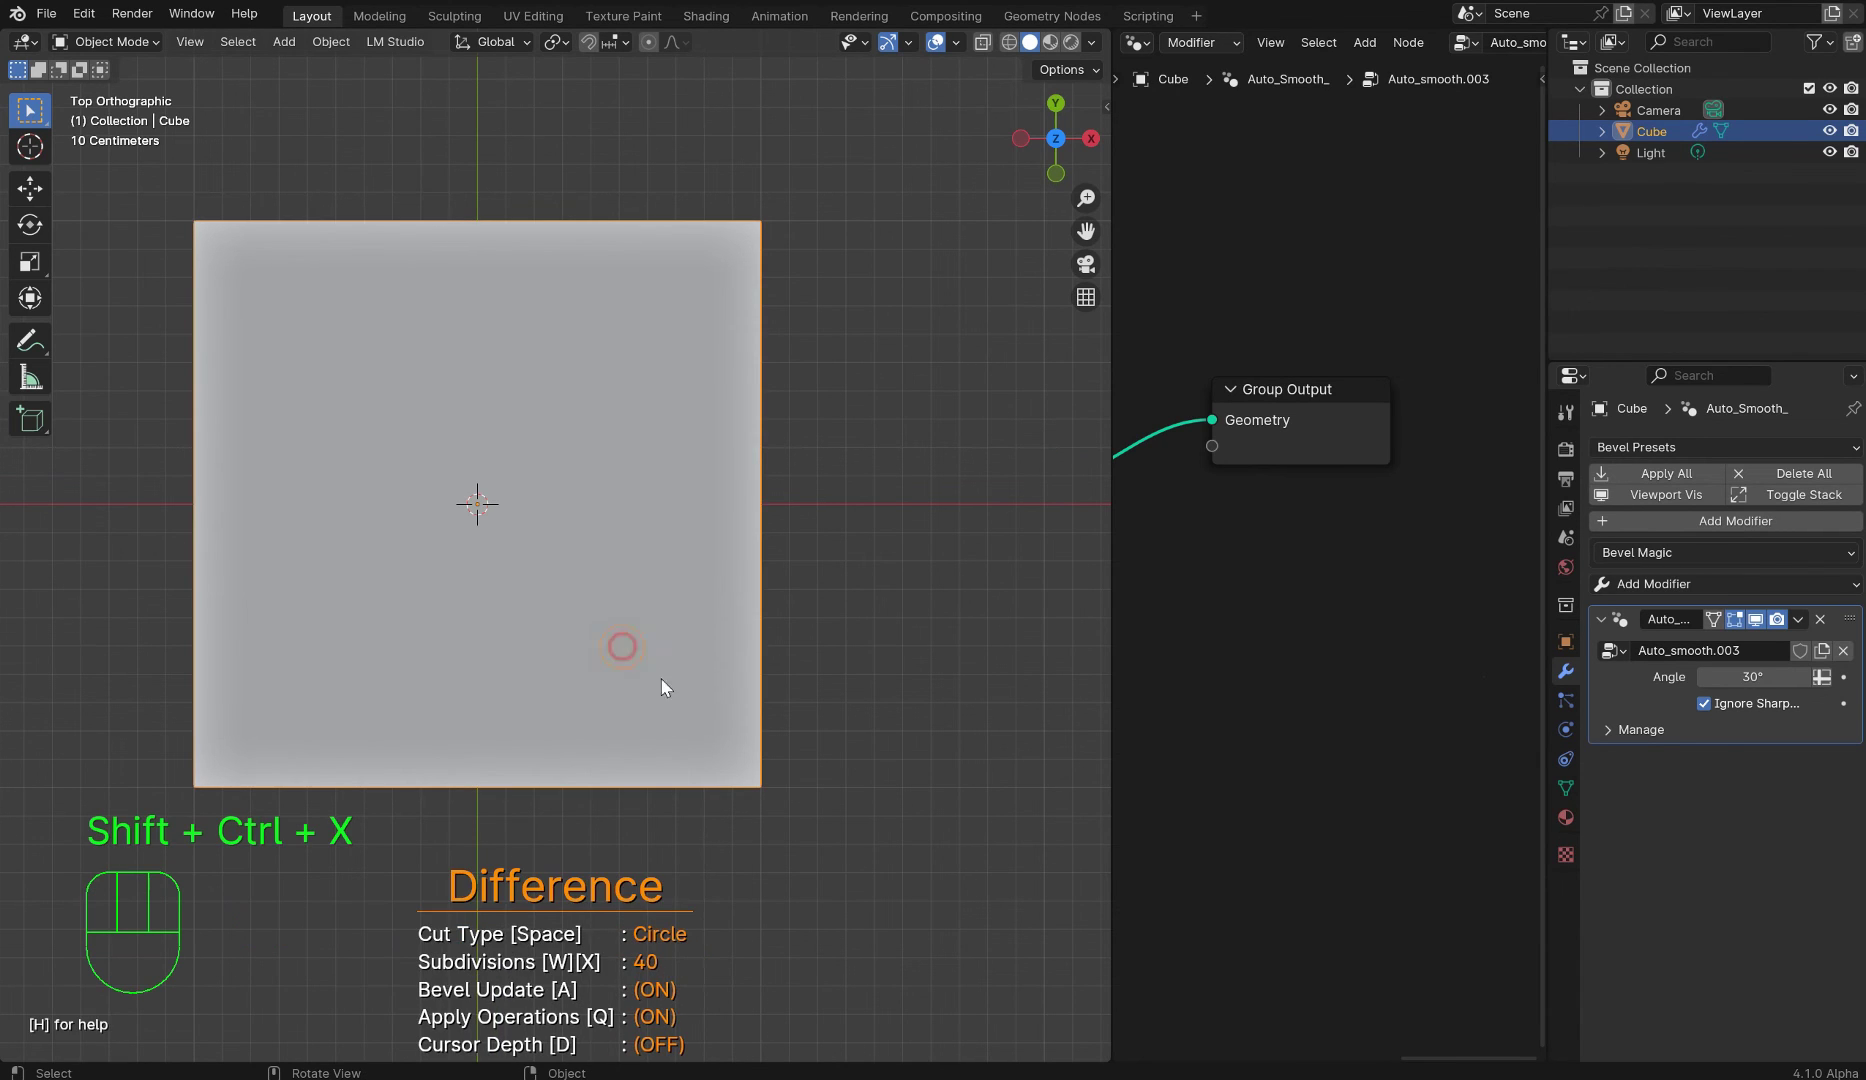
drag(622, 646, 672, 694)
click(674, 701)
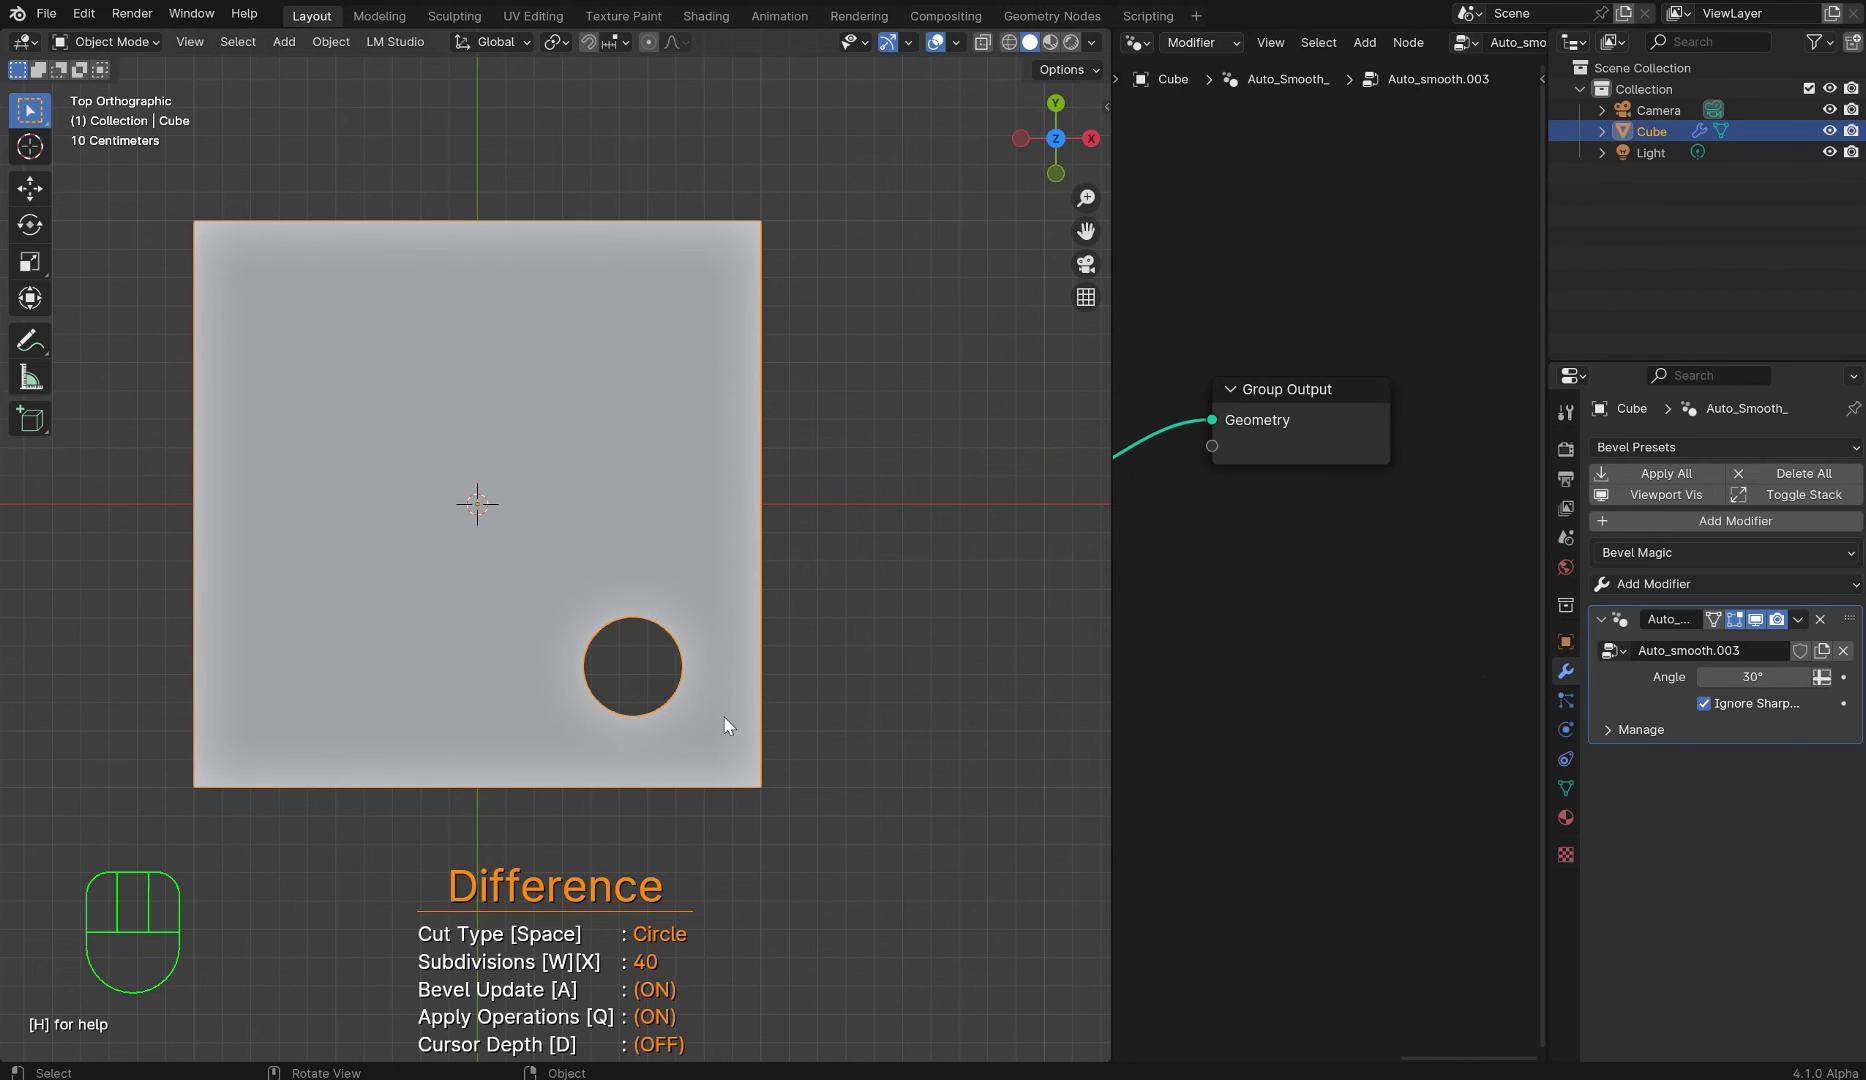
middle_drag(722, 716, 843, 511)
scroll(795, 553, up, 4)
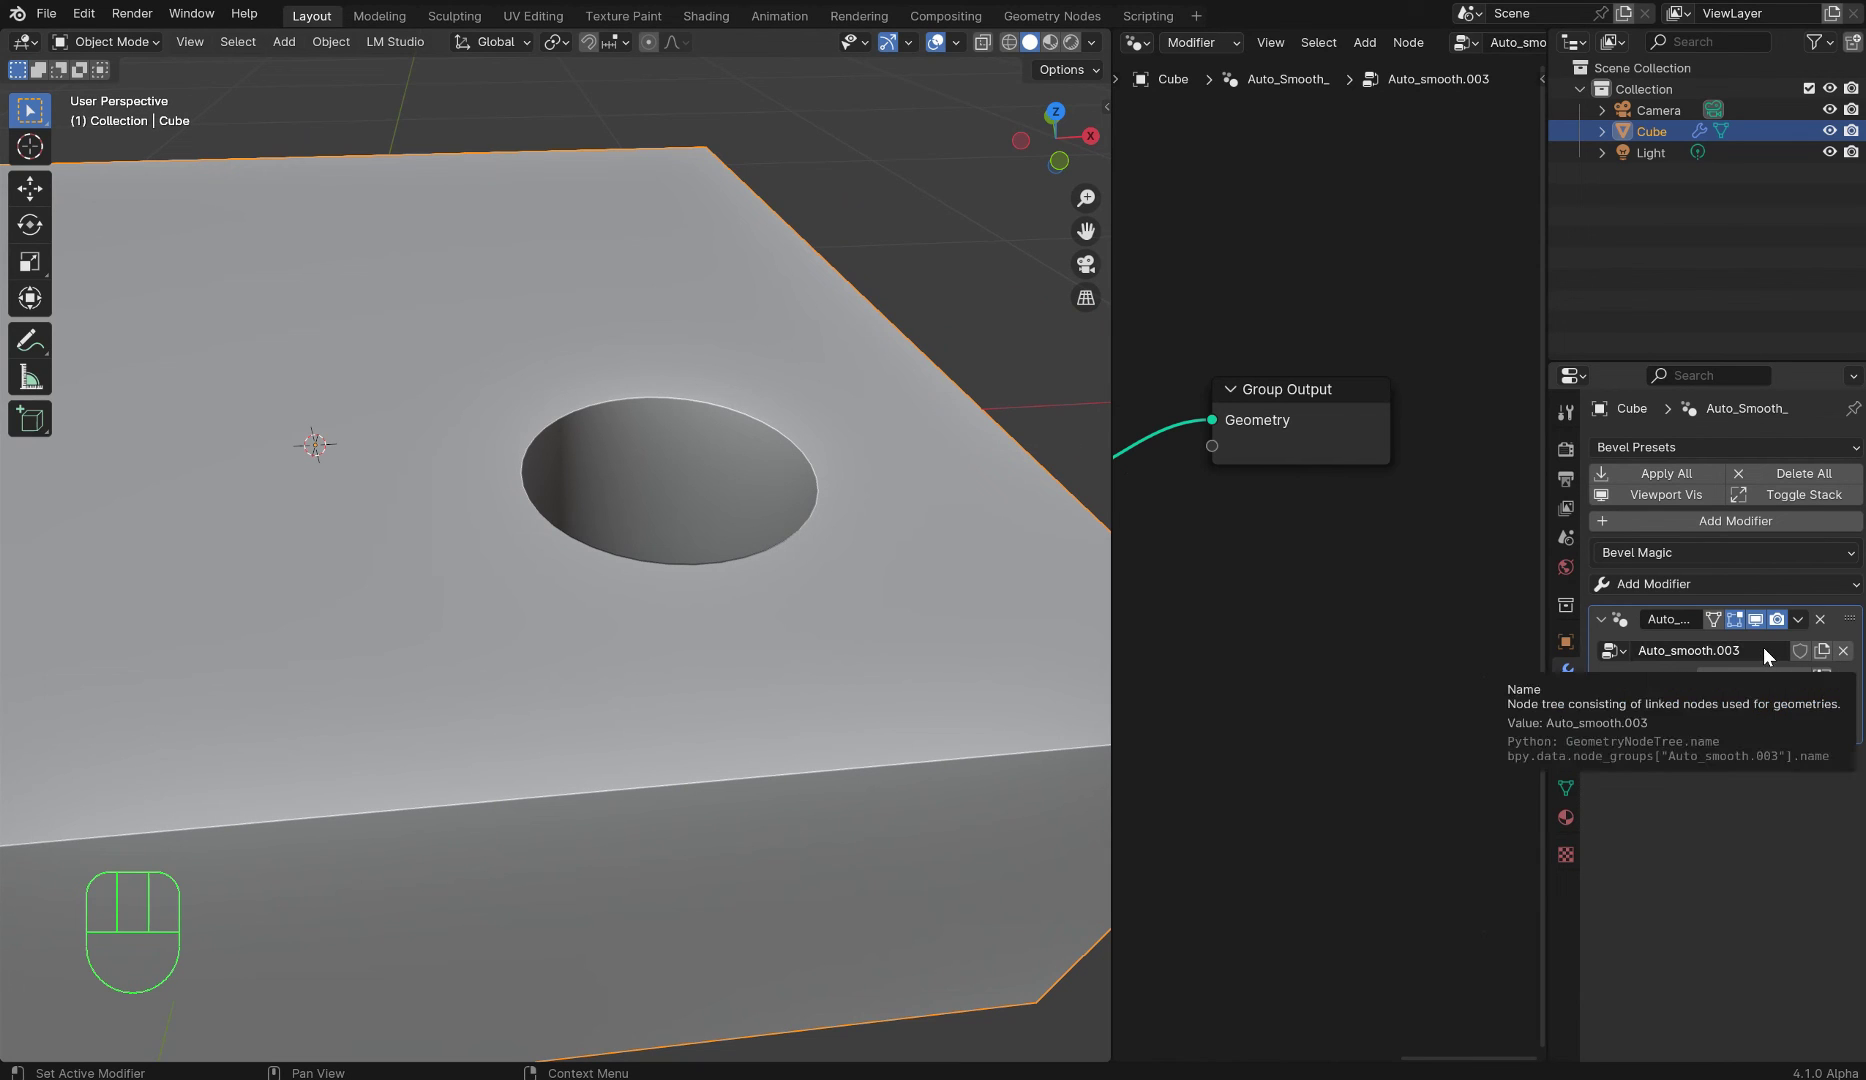
- Mirror the hole along positive X, then negative Y, giving four corner holes on top
scroll(656, 511, down, 4)
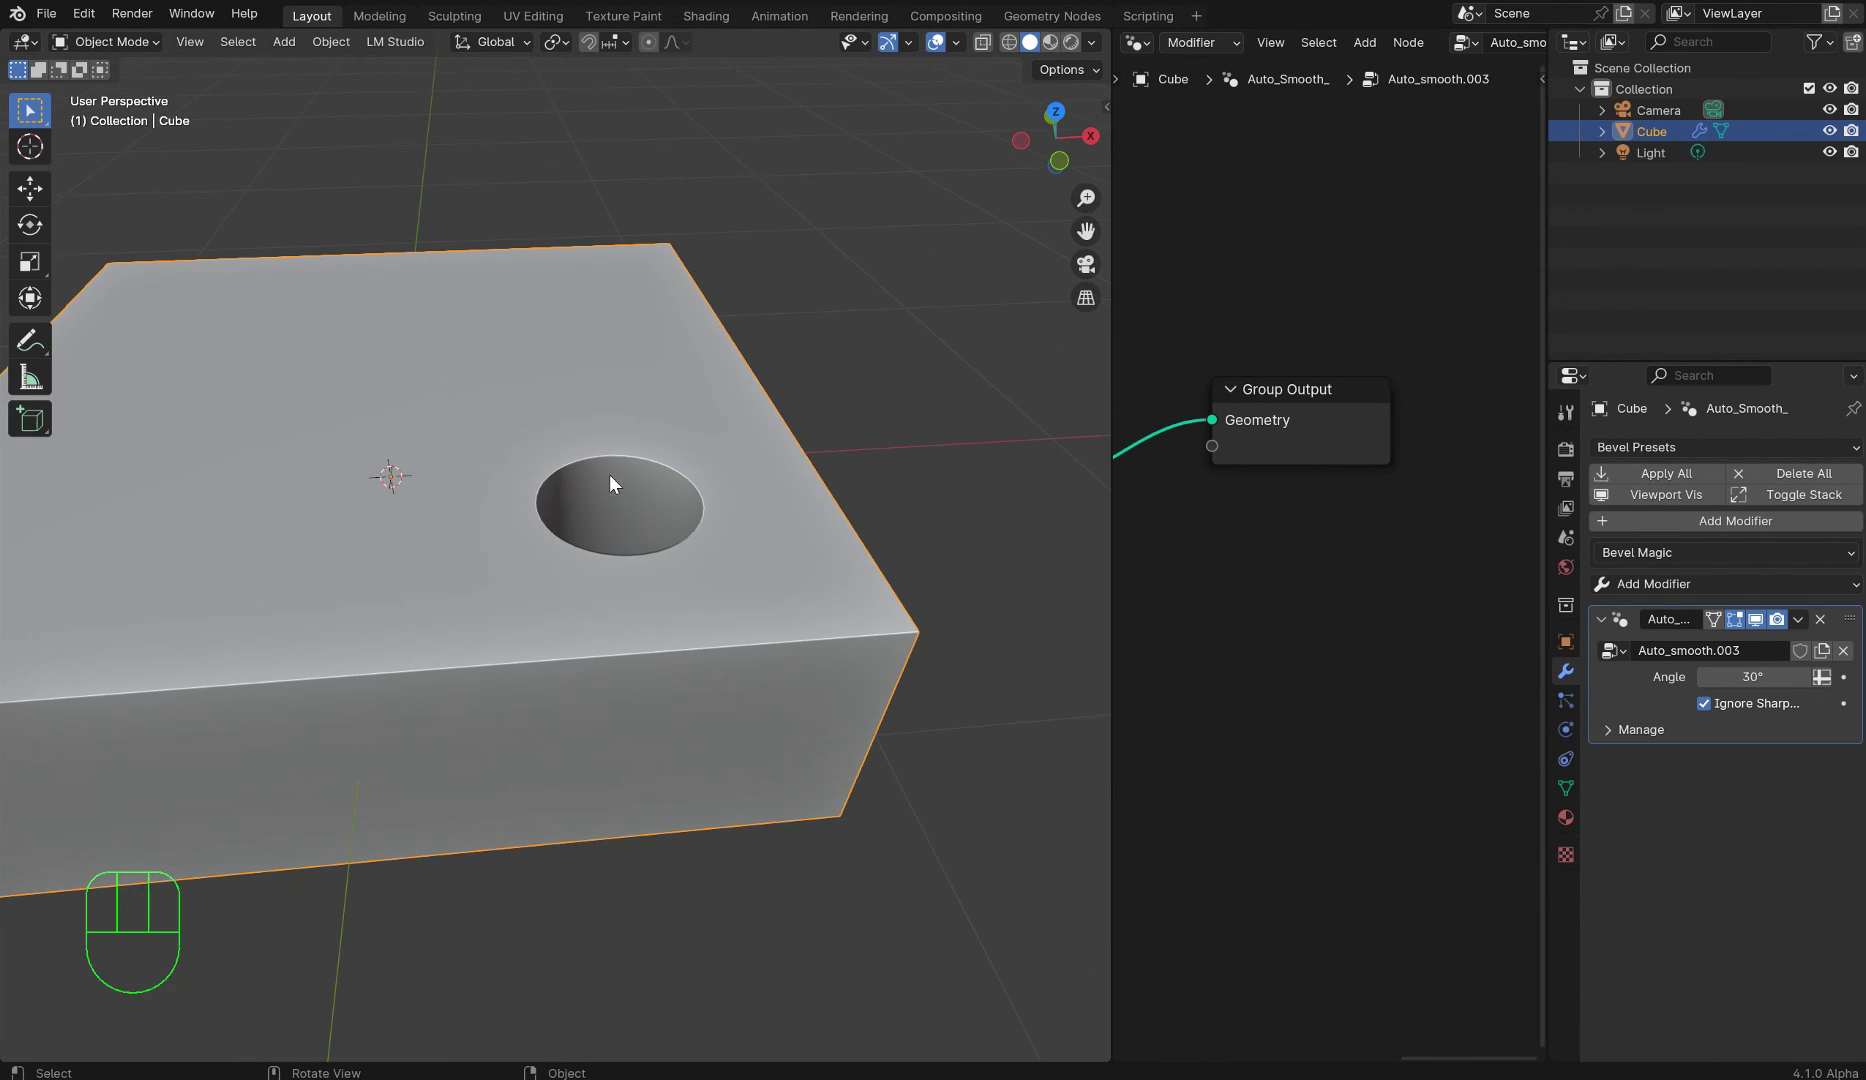
middle_drag(742, 480, 656, 558)
scroll(760, 503, down, 5)
key(p)
key(p)
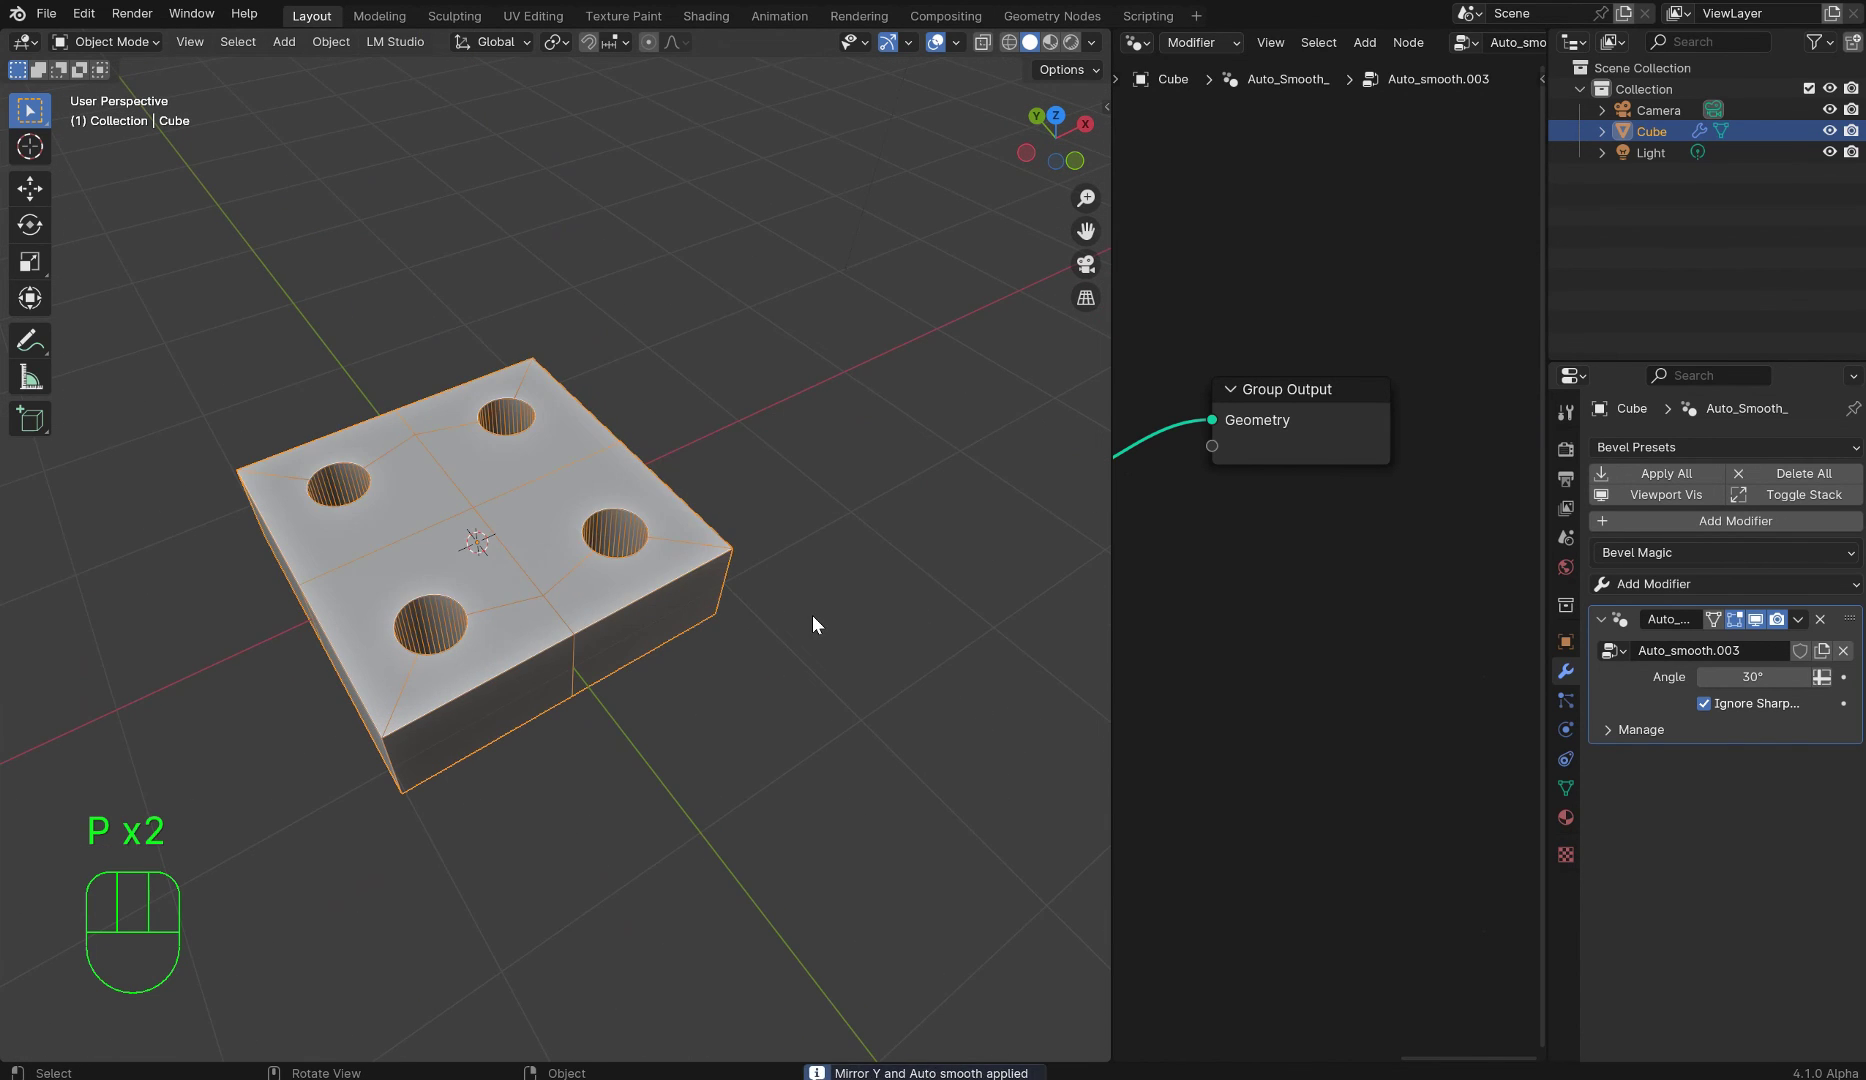
key(p)
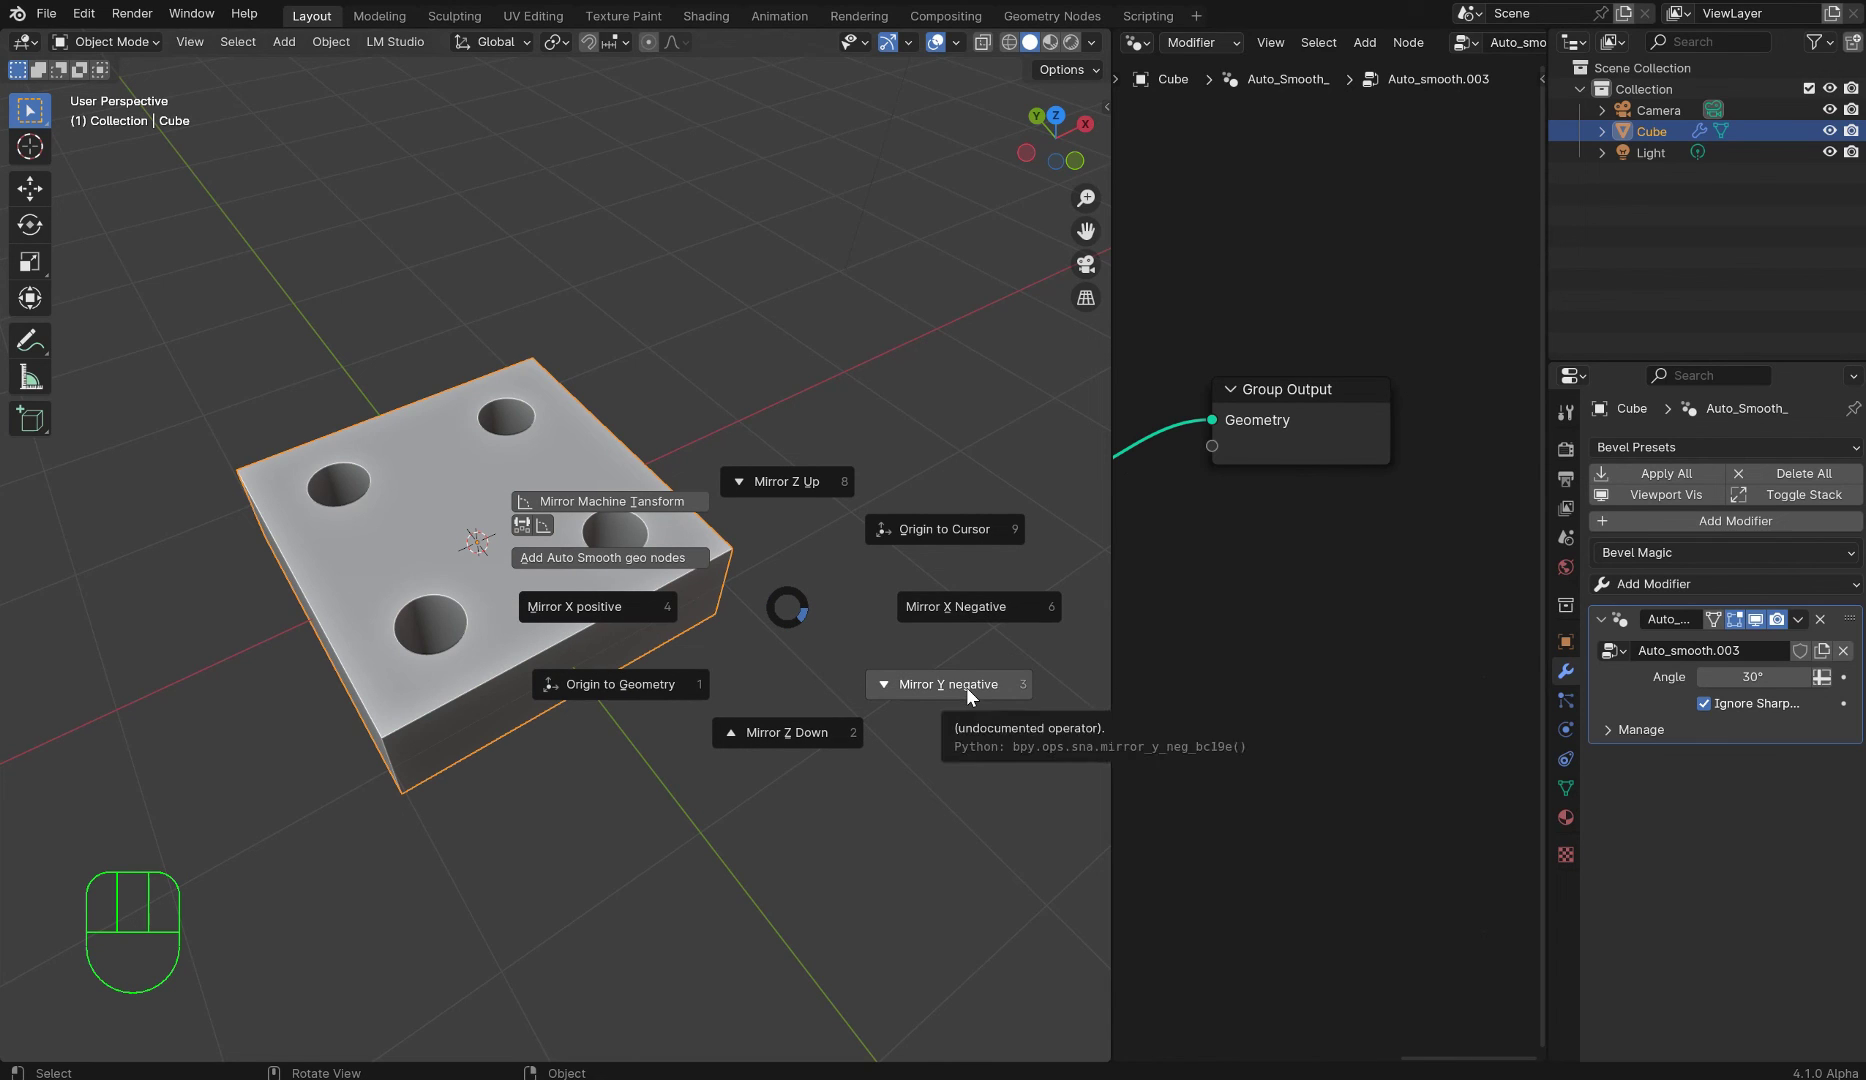
- Bevel both halves of the front top edge into a single-segment chamfer about 0.104 m wide
key(Escape)
middle_drag(706, 656, 585, 513)
key(Tab)
right_click(560, 535)
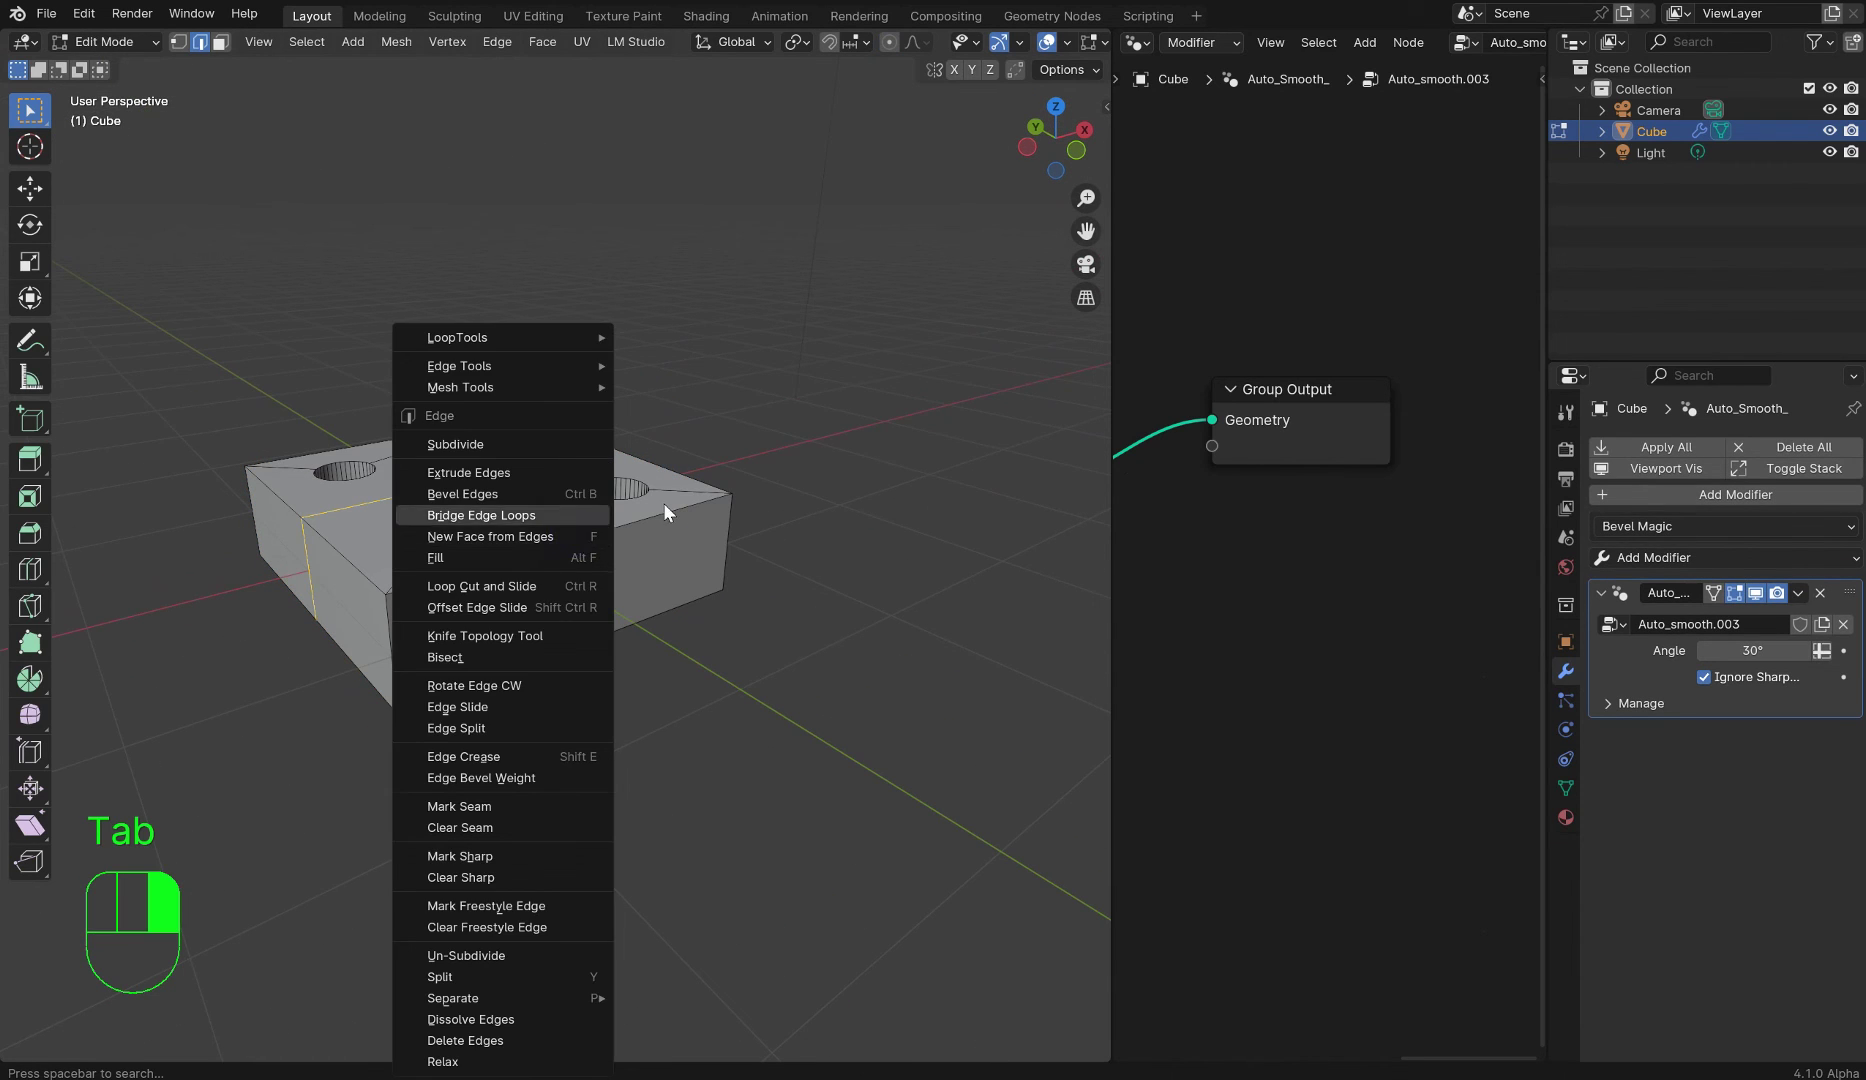
click(654, 511)
shift+click(548, 548)
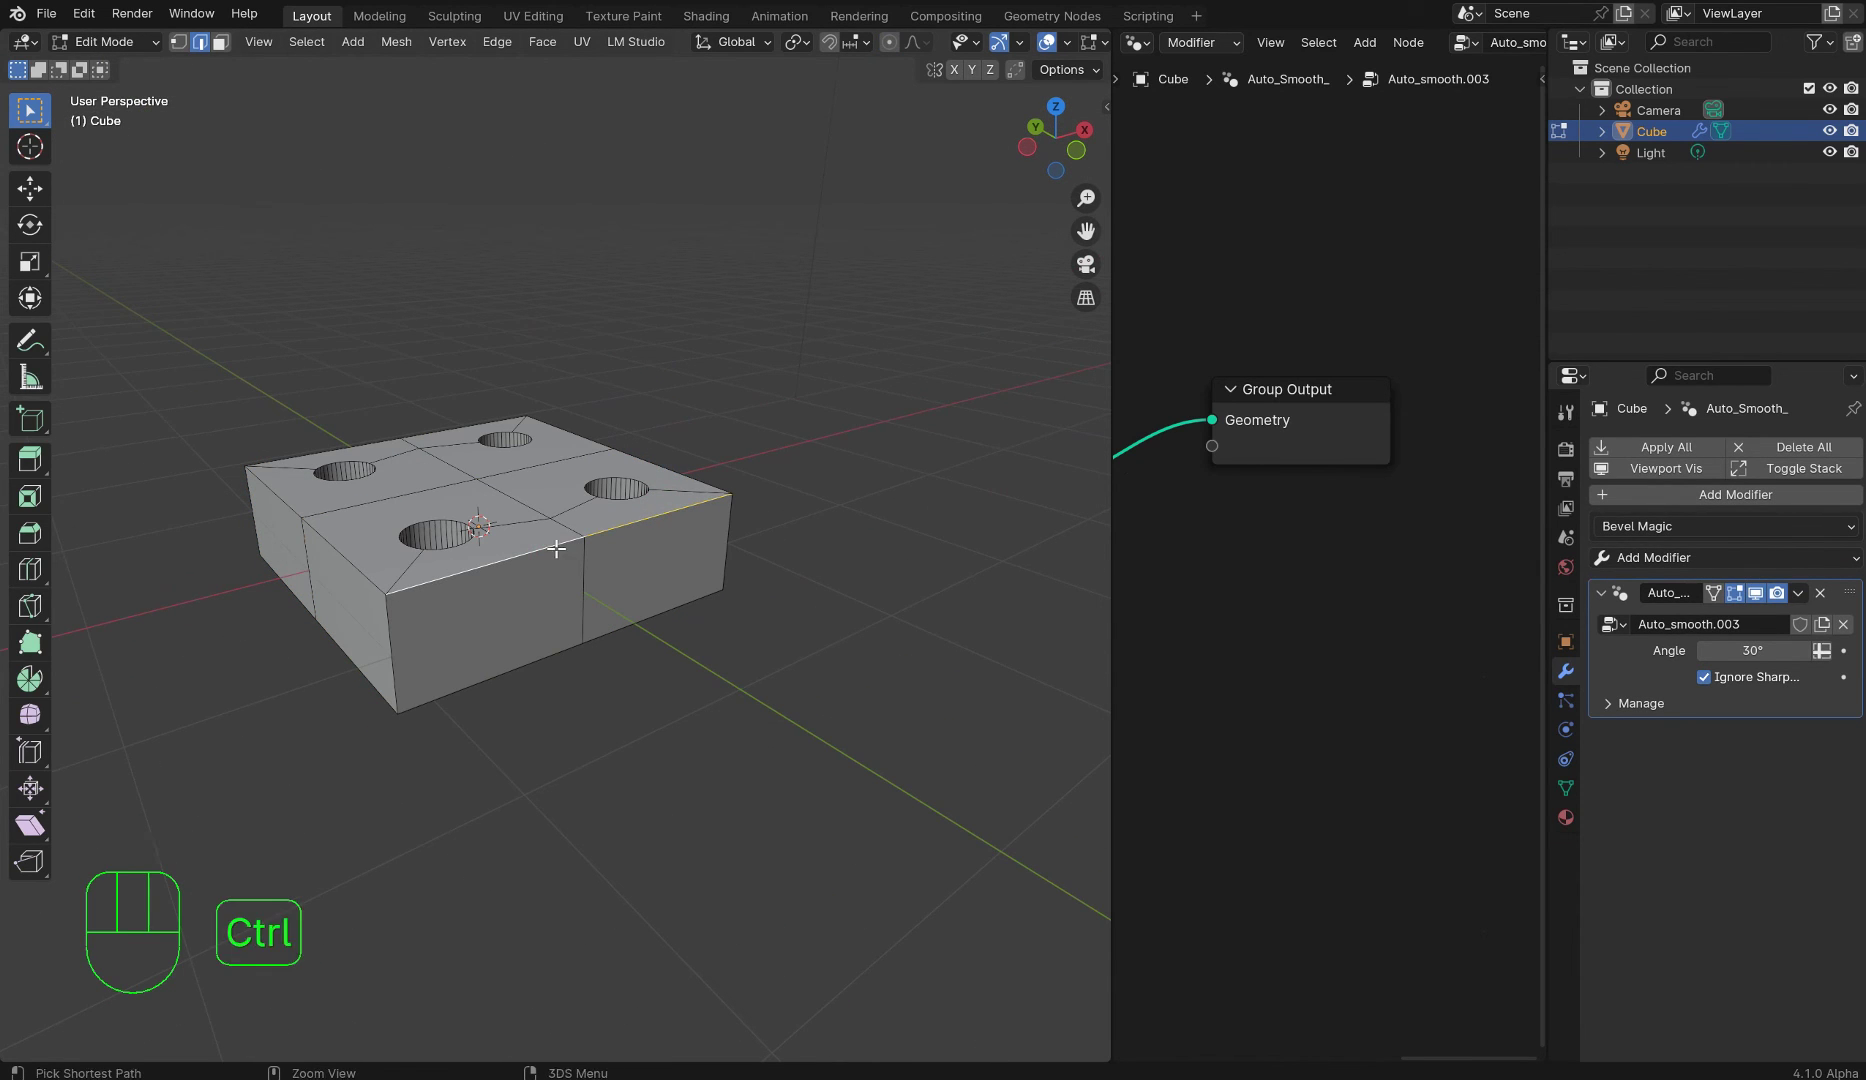
key(ctrl+b)
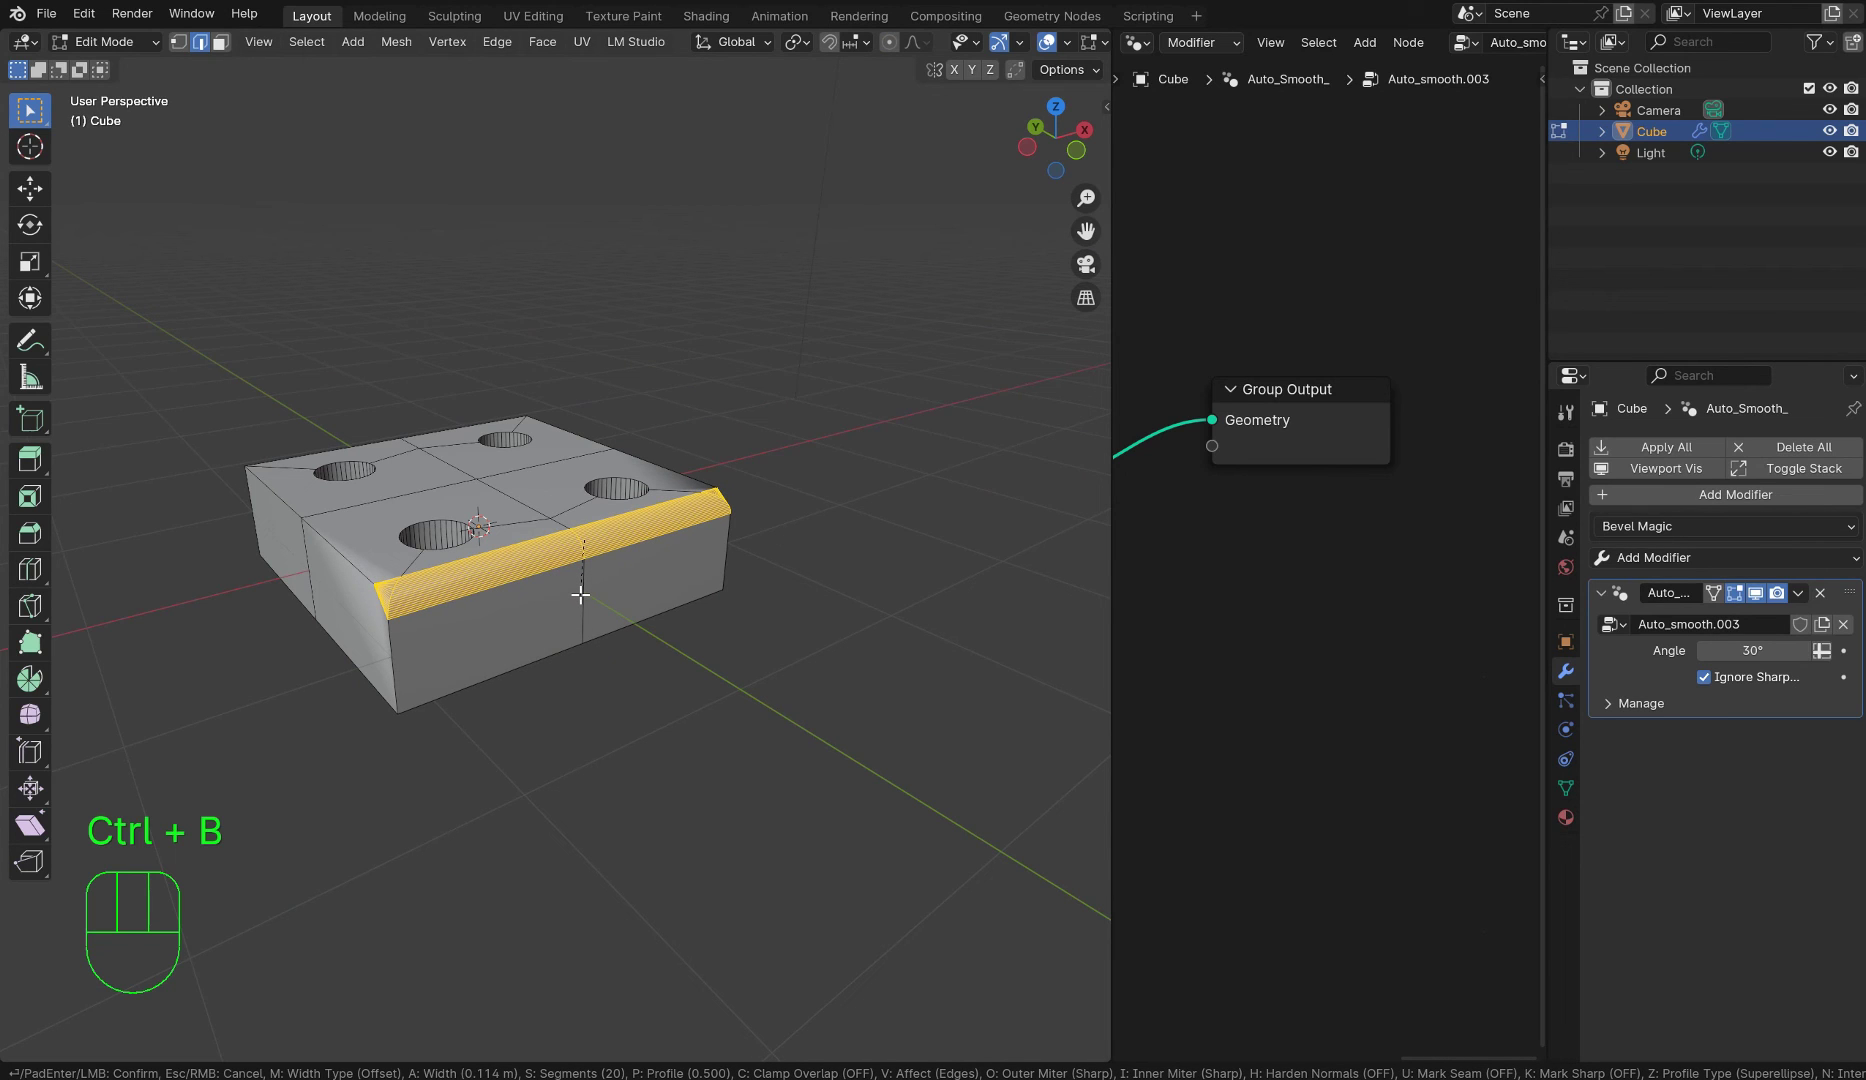
scroll(580, 594, down, 19)
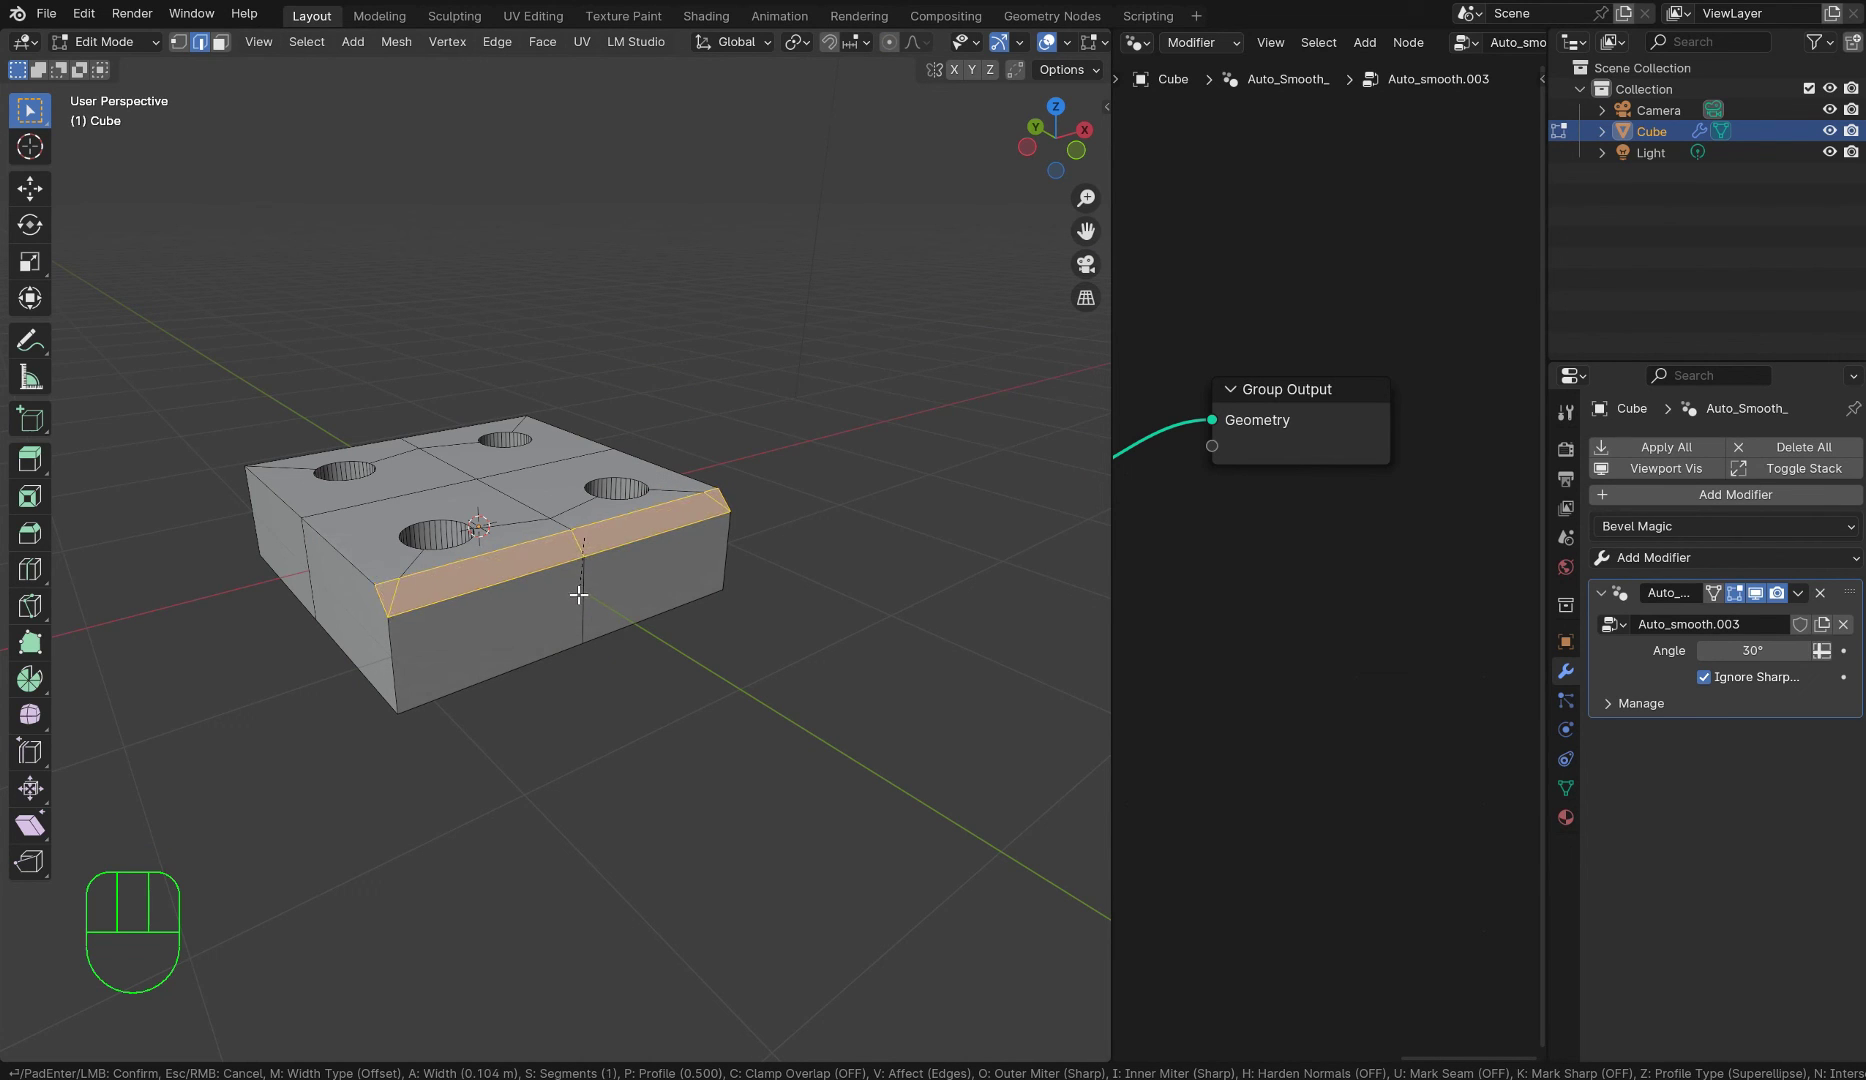
click(579, 594)
key(Tab)
middle_drag(571, 500, 589, 461)
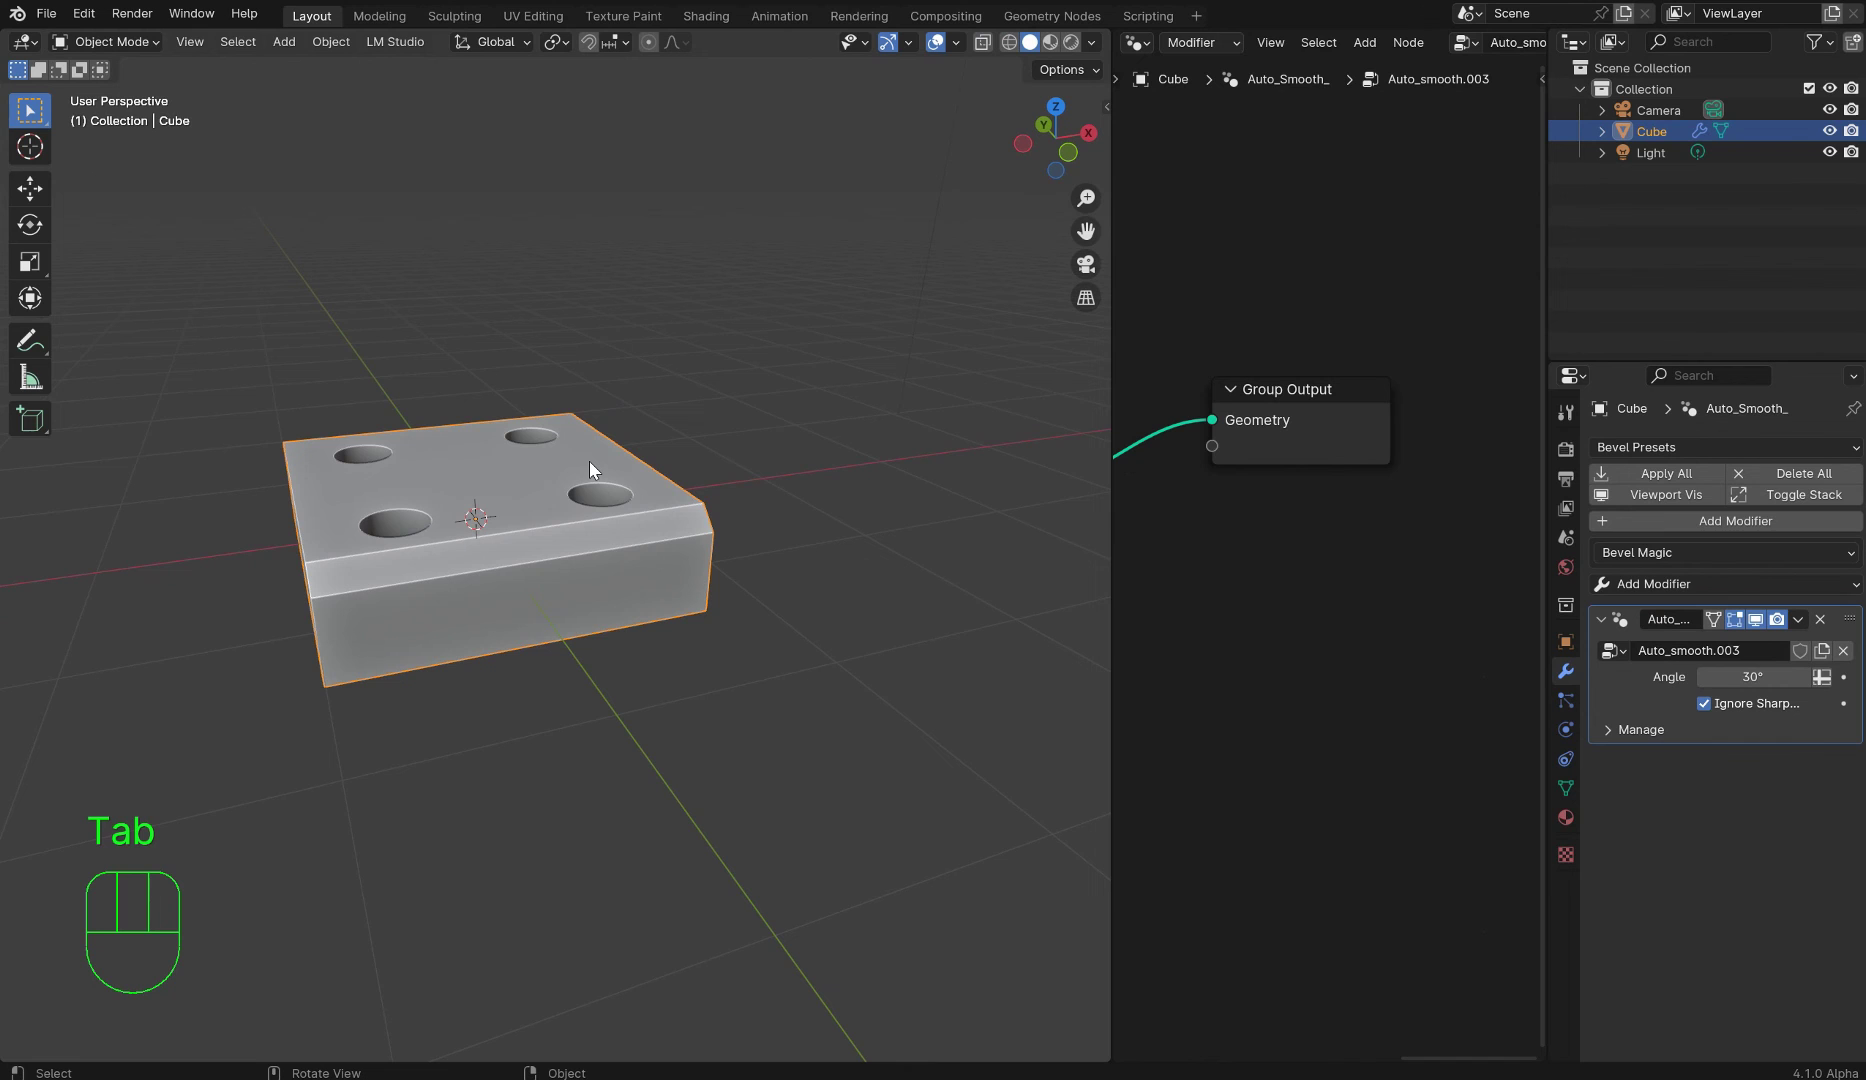
- Mirror the chamfer along positive Z so the bottom front edge is bevelled too
key(p)
click(606, 639)
middle_drag(600, 534, 687, 609)
scroll(854, 546, up, 3)
scroll(810, 541, up, 2)
scroll(755, 536, down, 5)
- Mirror the chamfers along Y so the back top and bottom edges match
key(p)
click(967, 754)
middle_drag(875, 637, 683, 687)
scroll(634, 622, up, 3)
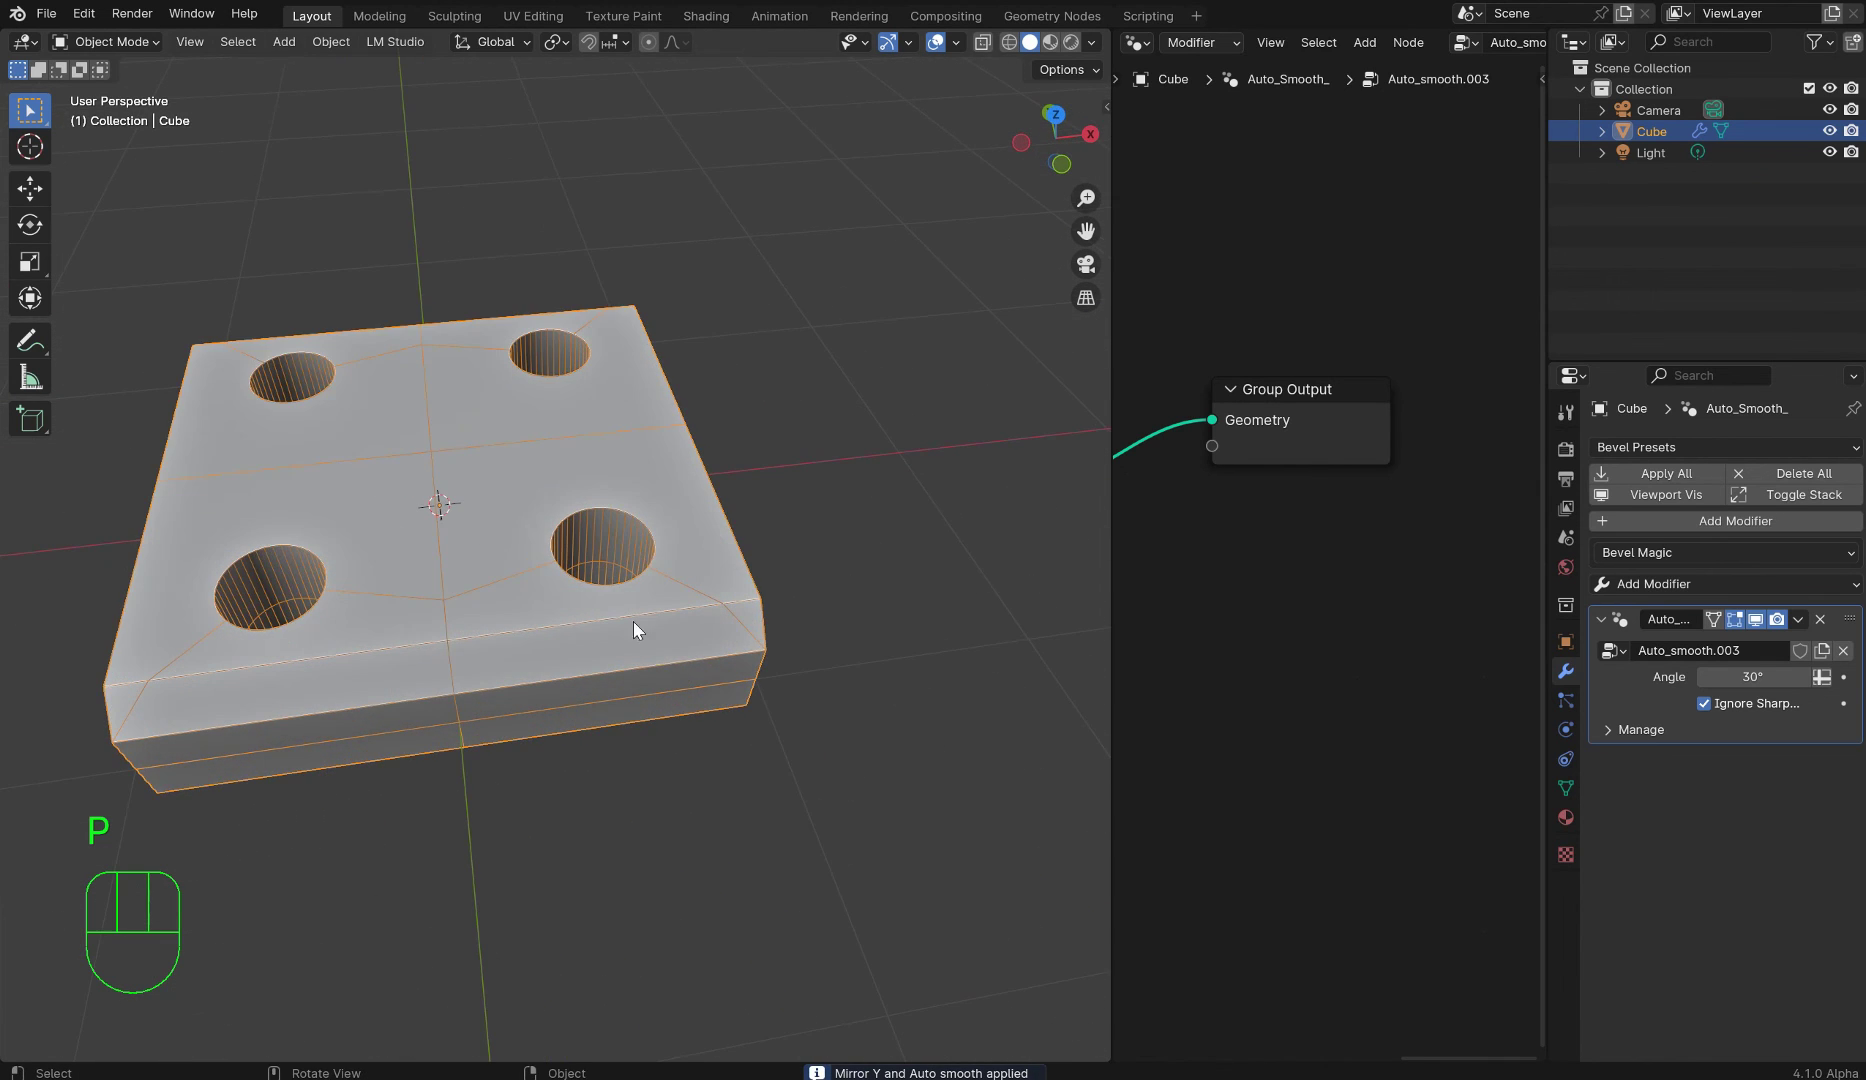
middle_drag(634, 622, 778, 539)
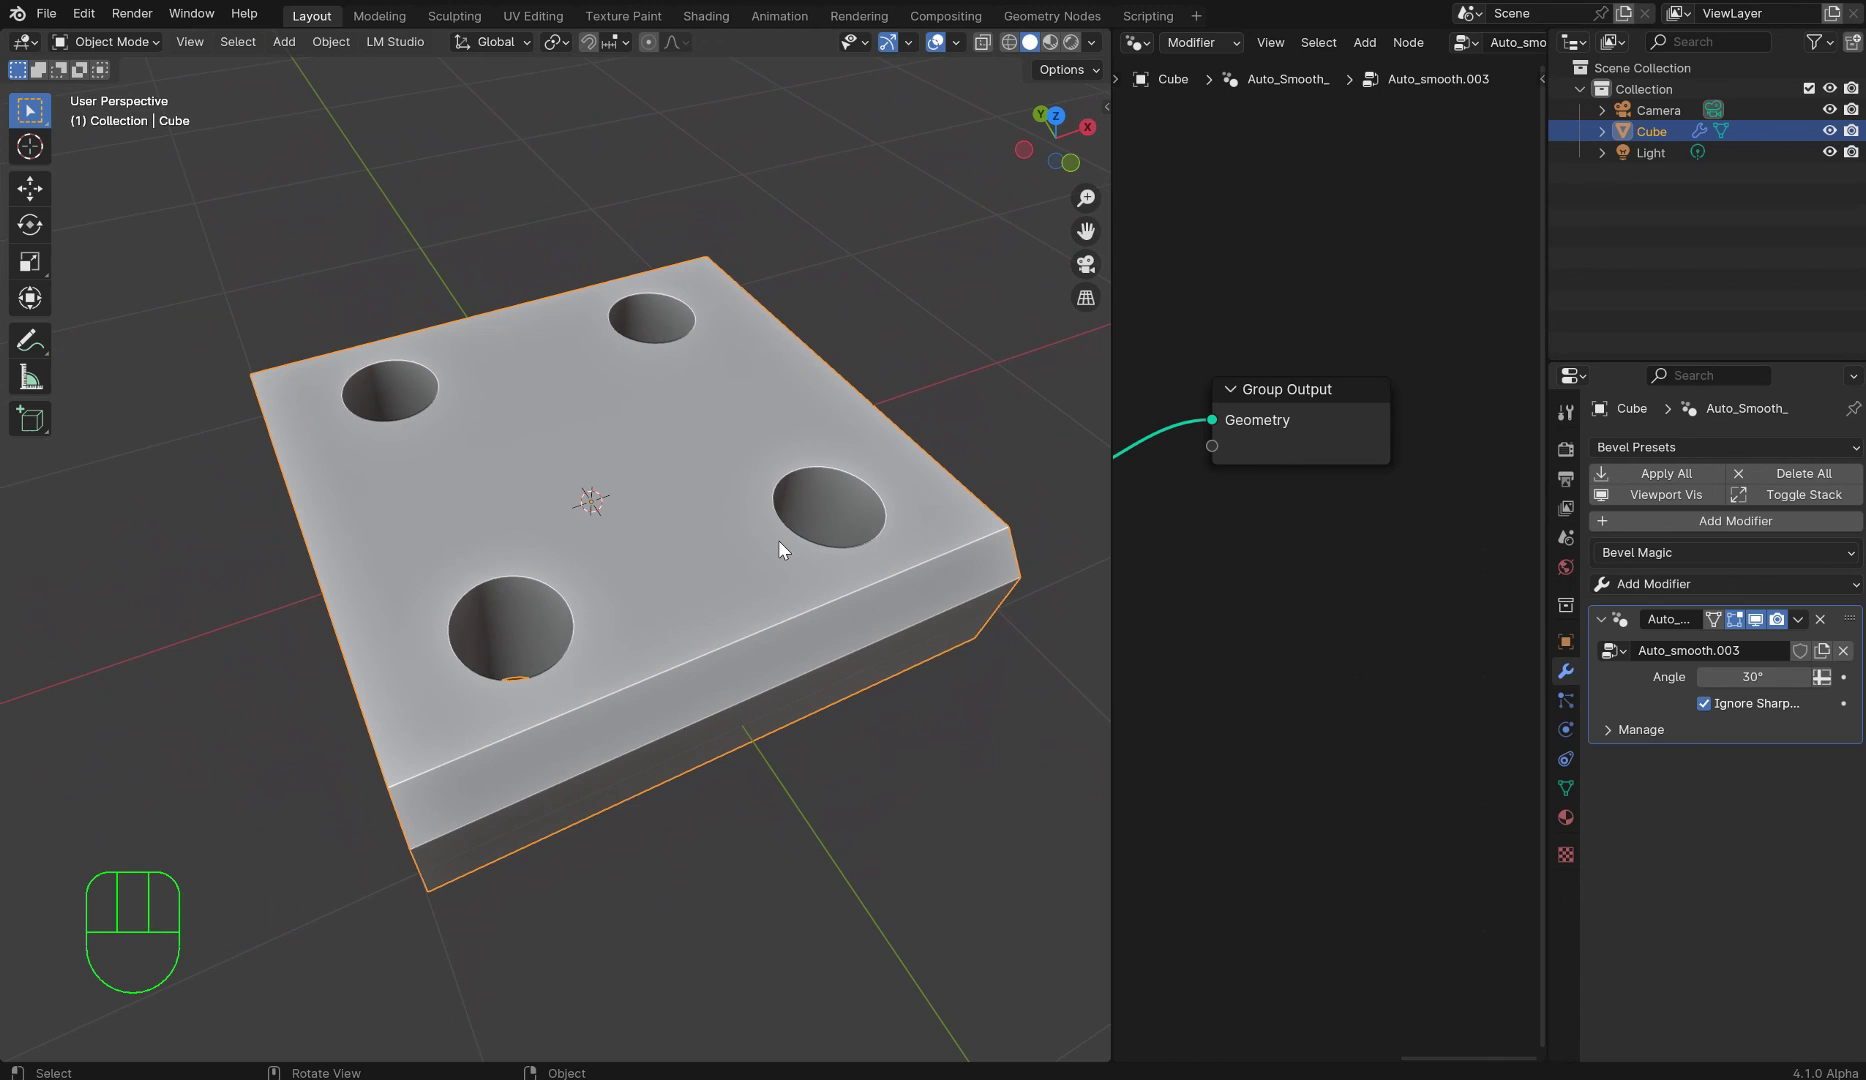